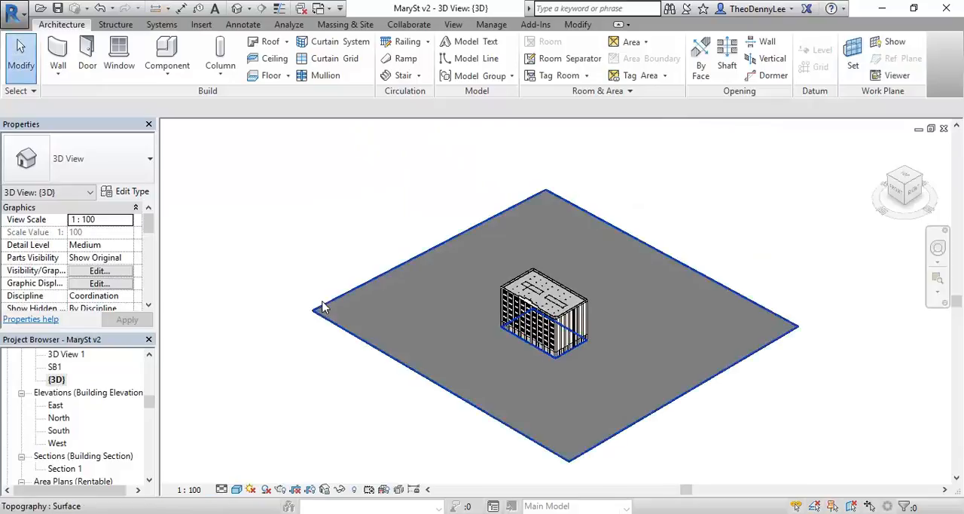
Step: Examine the sash windows on the building's front and side facades in the 3D view, including the 2 Panel Sash Window
{"action": "scroll", "coordinate": [463, 339], "scroll_direction": "up", "scroll_amount": 5}
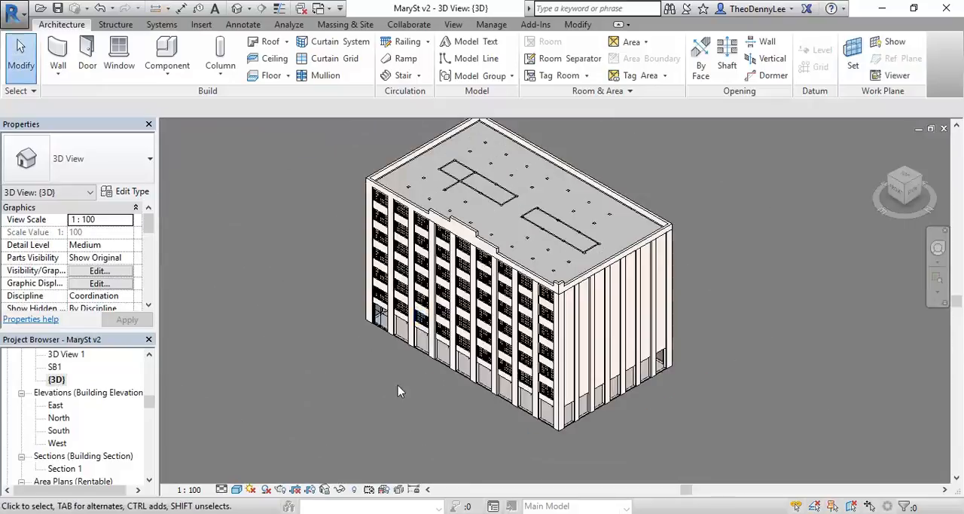
{"action": "middle_click_drag", "start_coordinate": [401, 393], "coordinate": [599, 320], "text": "shift"}
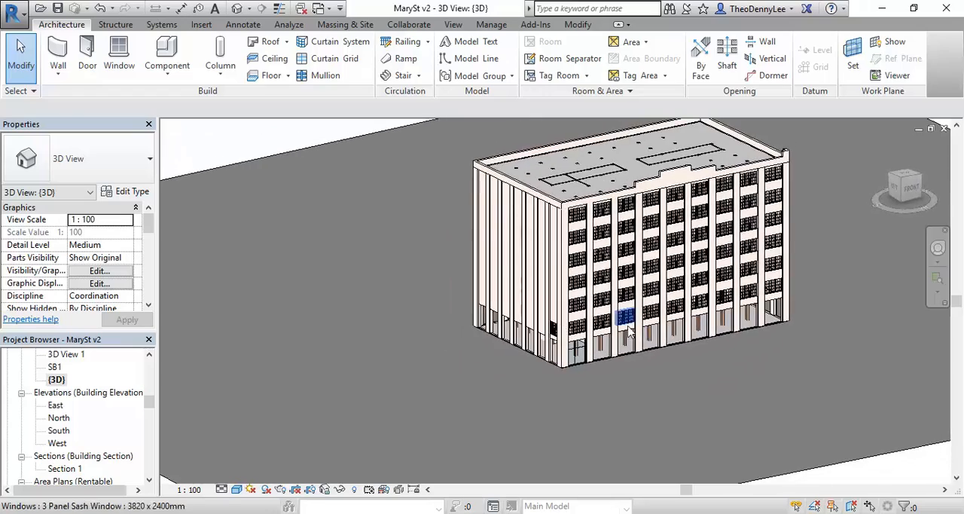
{"action": "scroll", "coordinate": [603, 316], "scroll_direction": "up", "scroll_amount": 3}
{"action": "scroll", "coordinate": [602, 315], "scroll_direction": "up", "scroll_amount": 5}
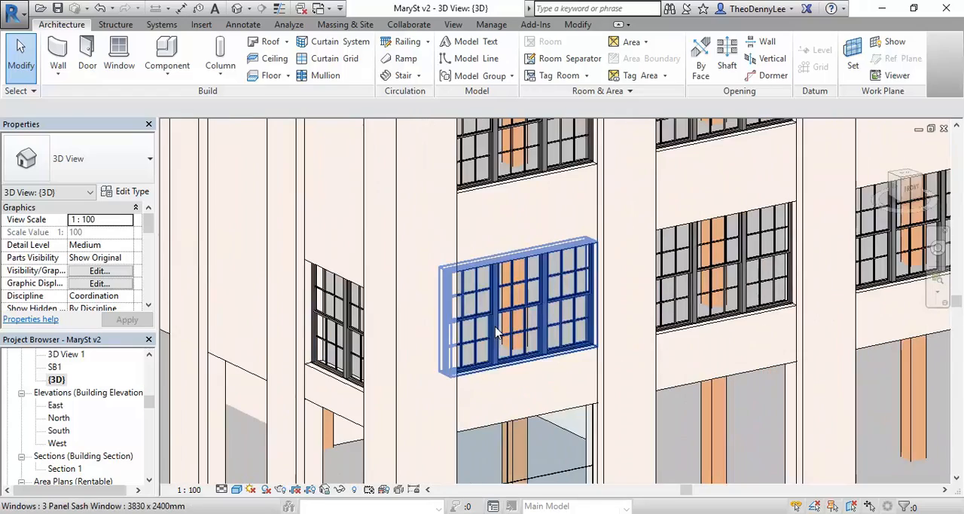
{"action": "middle_click_drag", "start_coordinate": [497, 334], "coordinate": [557, 301]}
{"action": "scroll", "coordinate": [601, 285], "scroll_direction": "up", "scroll_amount": 3}
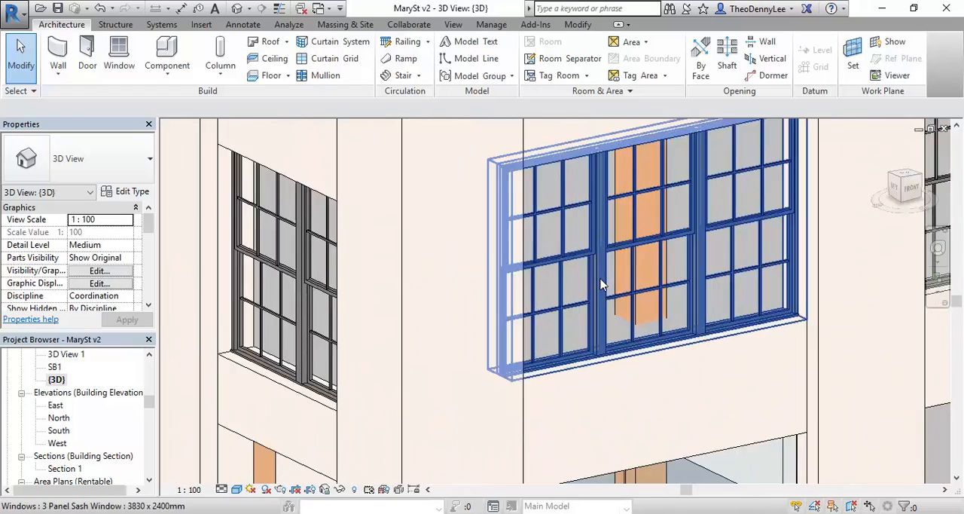
{"action": "left_click", "coordinate": [298, 291]}
{"action": "middle_click_drag", "start_coordinate": [297, 291], "coordinate": [398, 295], "text": "shift"}
{"action": "middle_click_drag", "start_coordinate": [284, 361], "coordinate": [548, 343]}
{"action": "scroll", "coordinate": [470, 324], "scroll_direction": "down", "scroll_amount": 5}
{"action": "middle_click_drag", "start_coordinate": [312, 226], "coordinate": [439, 271]}
{"action": "scroll", "coordinate": [439, 272], "scroll_direction": "down", "scroll_amount": 2}
{"action": "middle_click_drag", "start_coordinate": [354, 259], "coordinate": [472, 294]}
{"action": "middle_click_drag", "start_coordinate": [640, 314], "coordinate": [527, 310]}
{"action": "scroll", "coordinate": [431, 274], "scroll_direction": "down", "scroll_amount": 1}
{"action": "middle_click_drag", "start_coordinate": [434, 274], "coordinate": [367, 326]}
{"action": "scroll", "coordinate": [430, 372], "scroll_direction": "up", "scroll_amount": 2}
{"action": "middle_click_drag", "start_coordinate": [451, 431], "coordinate": [466, 287]}
{"action": "scroll", "coordinate": [467, 288], "scroll_direction": "up", "scroll_amount": 2}
{"action": "scroll", "coordinate": [519, 324], "scroll_direction": "down", "scroll_amount": 2}
{"action": "scroll", "coordinate": [452, 406], "scroll_direction": "up", "scroll_amount": 1}
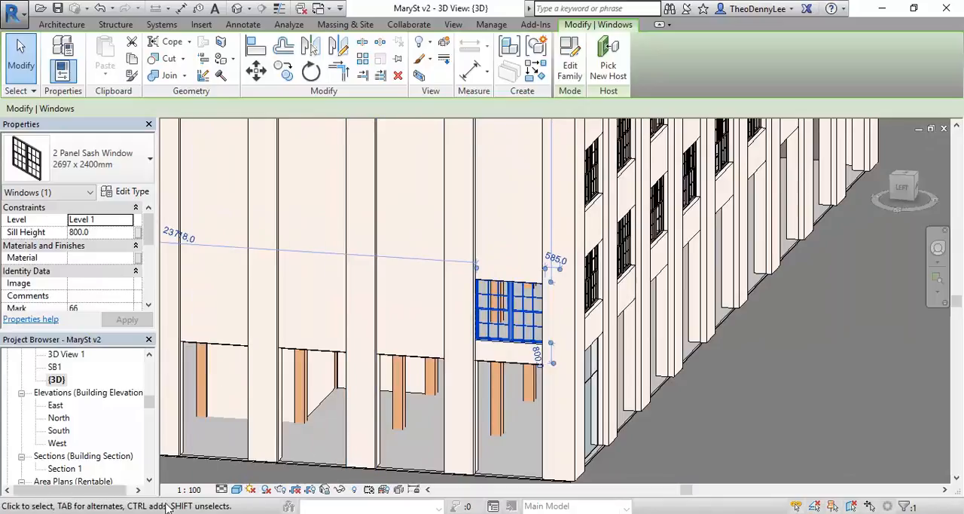
{"action": "left_click", "coordinate": [240, 472]}
{"action": "left_click_drag", "start_coordinate": [633, 224], "coordinate": [429, 164]}
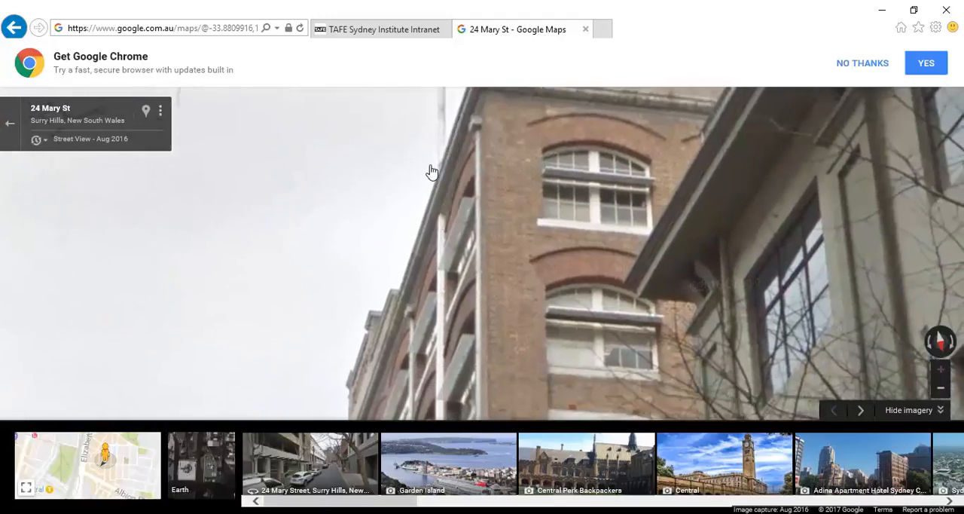
{"action": "mouse_move", "coordinate": [464, 286]}
{"action": "left_mouse_down"}
{"action": "mouse_move", "coordinate": [395, 196]}
{"action": "mouse_move", "coordinate": [482, 291]}
{"action": "left_mouse_up"}
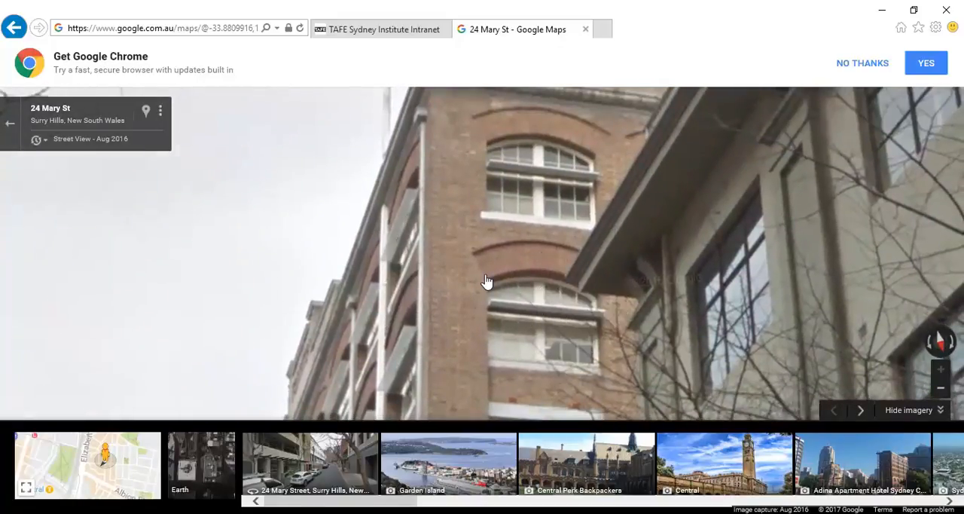
{"action": "left_click_drag", "start_coordinate": [429, 352], "coordinate": [657, 100]}
{"action": "mouse_move", "coordinate": [538, 354]}
{"action": "left_mouse_down"}
{"action": "mouse_move", "coordinate": [486, 242]}
{"action": "mouse_move", "coordinate": [436, 172]}
{"action": "mouse_move", "coordinate": [445, 314]}
{"action": "left_mouse_up"}
{"action": "left_click", "coordinate": [486, 243]}
{"action": "left_click_drag", "start_coordinate": [507, 299], "coordinate": [260, 122]}
{"action": "left_click_drag", "start_coordinate": [549, 317], "coordinate": [137, 201]}
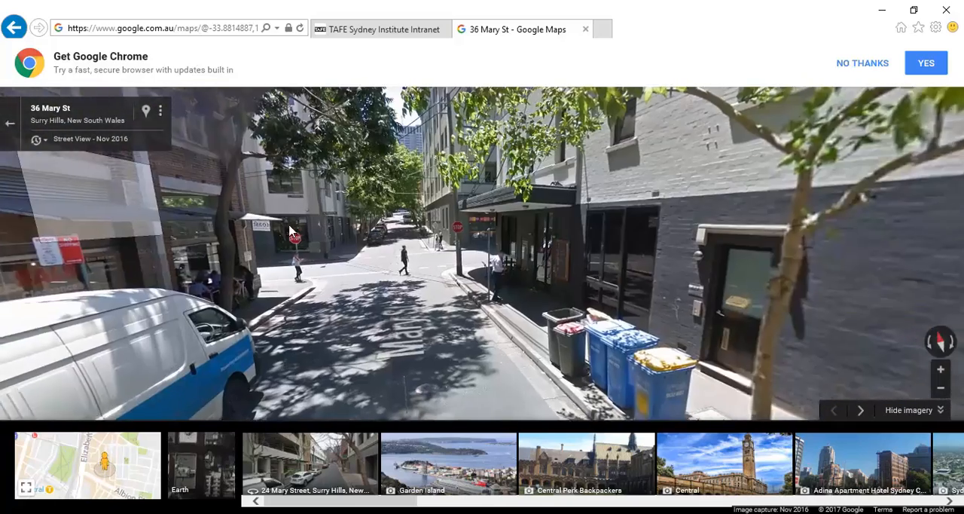
{"action": "left_click", "coordinate": [426, 268]}
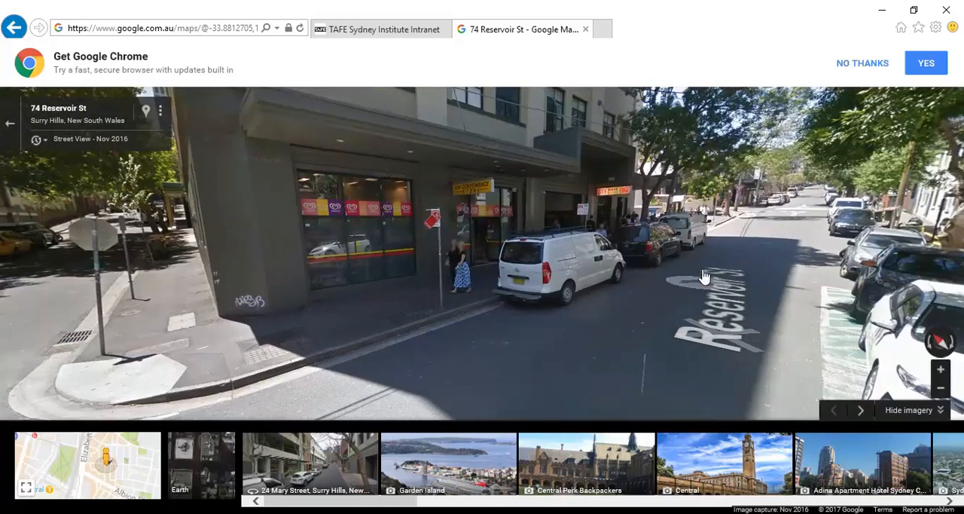
{"action": "left_click", "coordinate": [500, 292]}
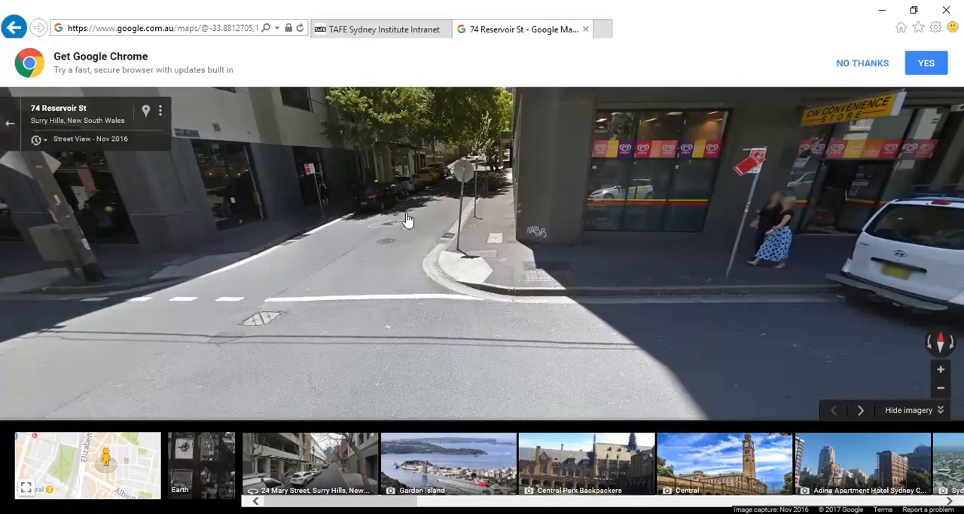
{"action": "left_click", "coordinate": [408, 218]}
{"action": "left_click_drag", "start_coordinate": [87, 202], "coordinate": [331, 180]}
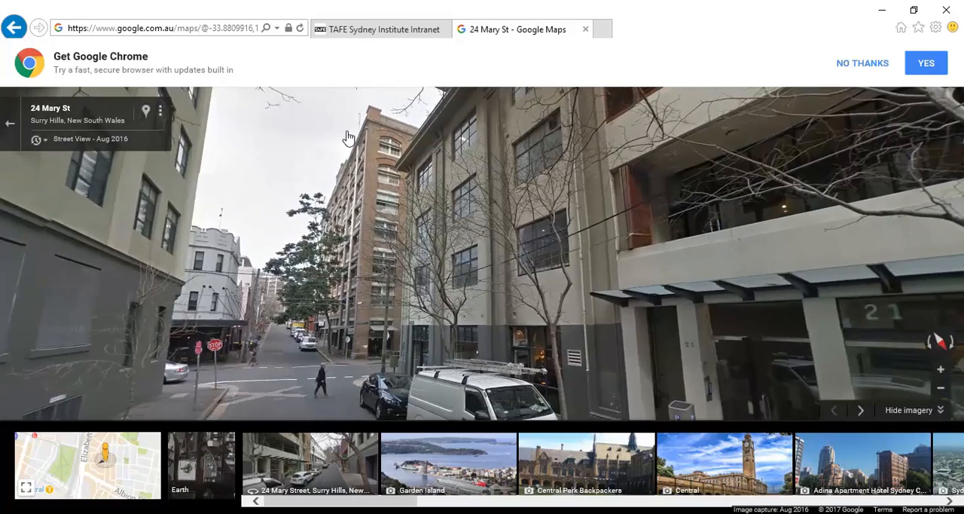
{"action": "scroll", "coordinate": [326, 158], "scroll_direction": "up", "scroll_amount": 5}
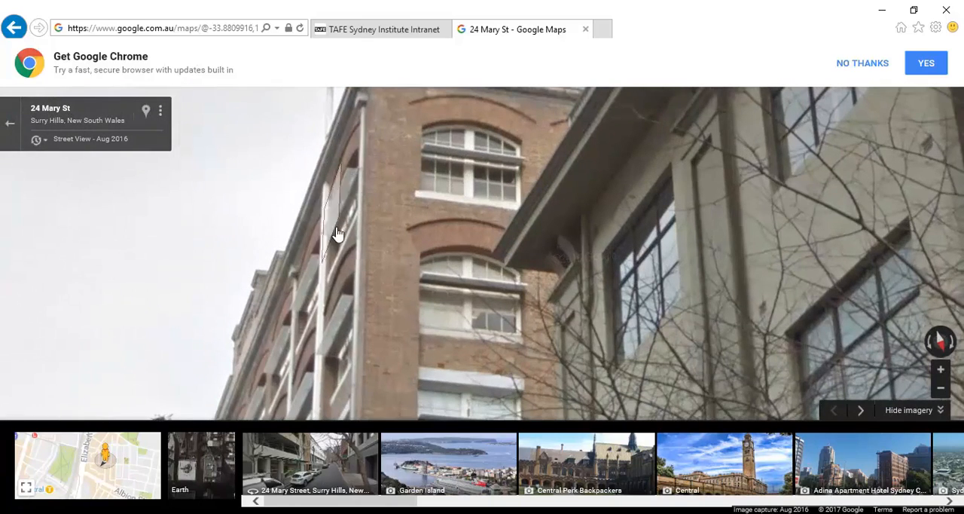
Step: Switch back to Revit and examine the front facade's 3 Panel Sash Windows from the lower floors up to the top row
{"action": "mouse_move", "coordinate": [192, 512]}
{"action": "left_click", "coordinate": [192, 474]}
{"action": "middle_click_drag", "start_coordinate": [427, 314], "coordinate": [441, 363]}
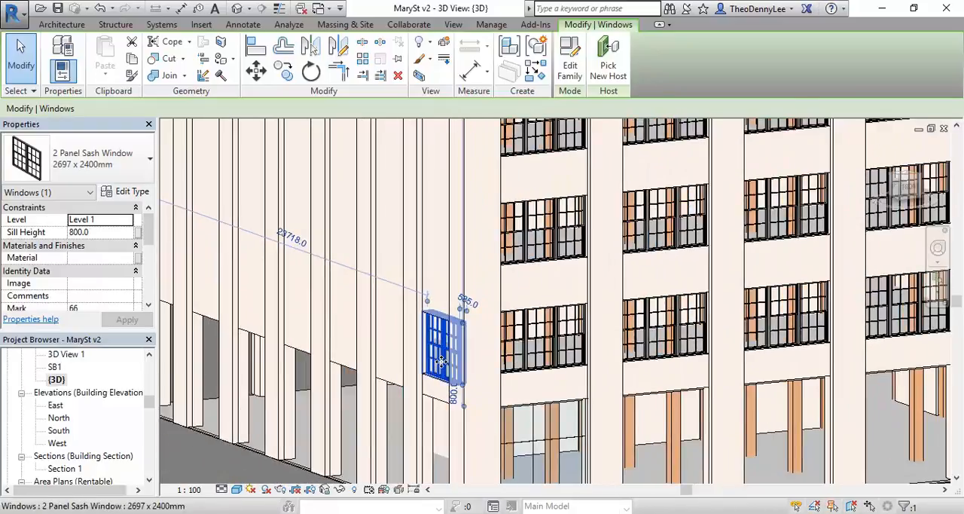
{"action": "scroll", "coordinate": [488, 302], "scroll_direction": "up", "scroll_amount": 5}
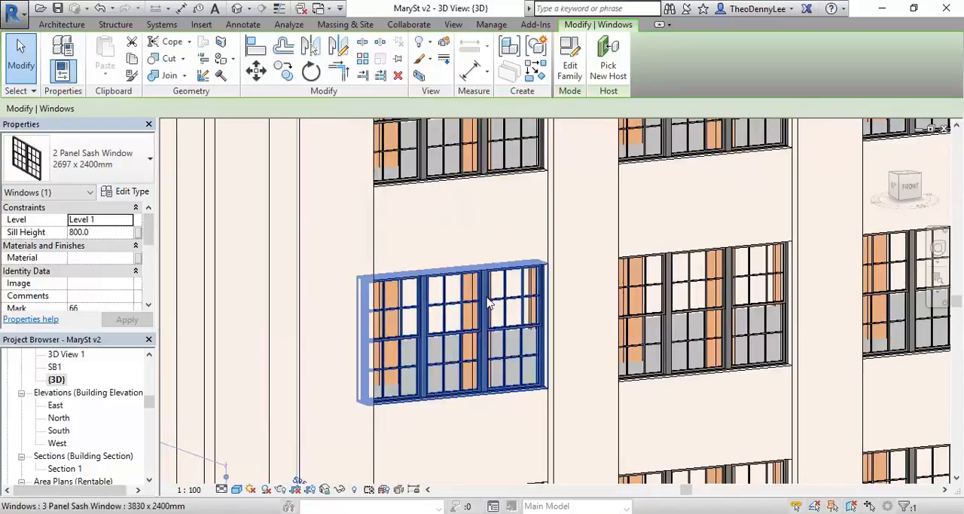
{"action": "left_click", "coordinate": [488, 301]}
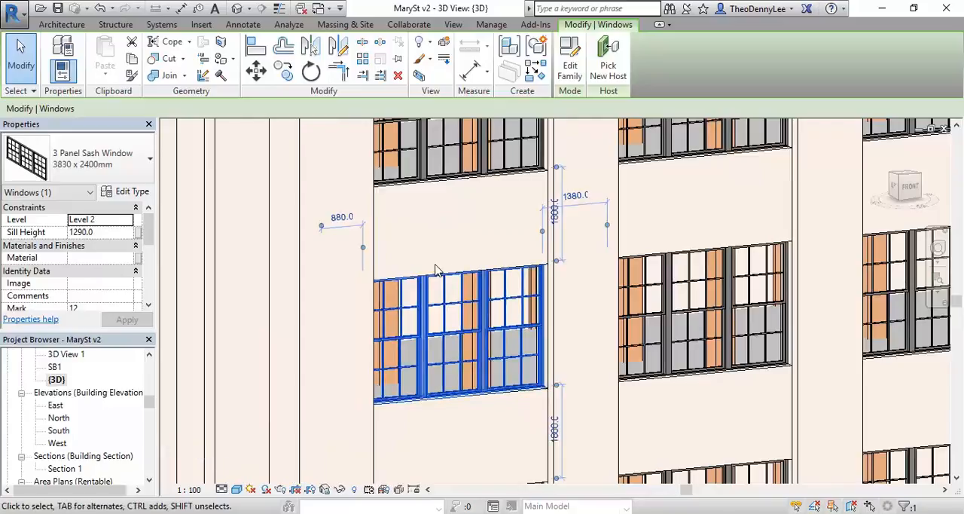
{"action": "scroll", "coordinate": [435, 270], "scroll_direction": "down", "scroll_amount": 2}
{"action": "middle_click_drag", "start_coordinate": [443, 274], "coordinate": [430, 269]}
{"action": "scroll", "coordinate": [420, 261], "scroll_direction": "up", "scroll_amount": 1}
{"action": "scroll", "coordinate": [417, 263], "scroll_direction": "down", "scroll_amount": 3}
{"action": "middle_click_drag", "start_coordinate": [470, 187], "coordinate": [461, 409]}
{"action": "scroll", "coordinate": [461, 376], "scroll_direction": "down", "scroll_amount": 2}
{"action": "middle_click_drag", "start_coordinate": [460, 324], "coordinate": [452, 434]}
{"action": "middle_click_drag", "start_coordinate": [428, 319], "coordinate": [443, 279]}
{"action": "scroll", "coordinate": [442, 280], "scroll_direction": "up", "scroll_amount": 3}
Step: Open the family of the top-floor 3 Panel Sash Window nearest the front corner for editing
{"action": "left_click", "coordinate": [410, 178]}
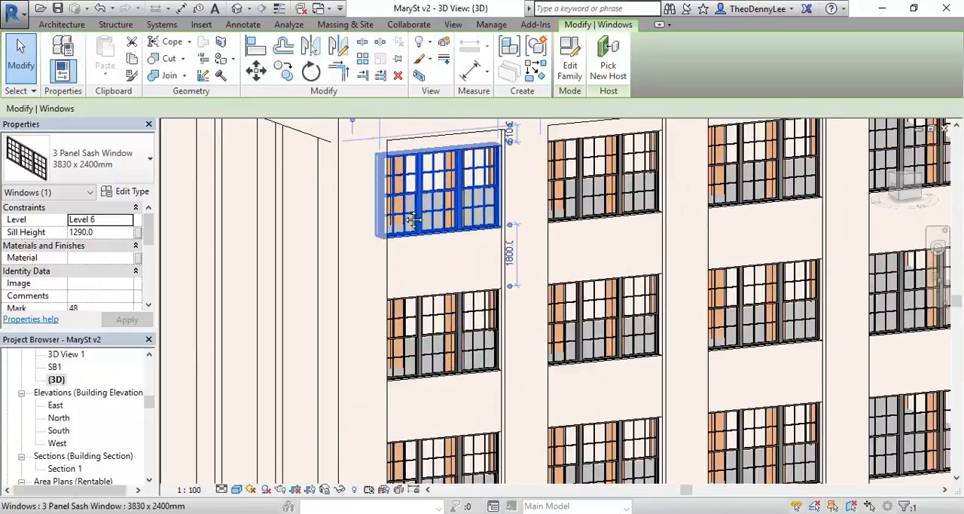
{"action": "scroll", "coordinate": [411, 180], "scroll_direction": "up", "scroll_amount": 1}
{"action": "middle_click_drag", "start_coordinate": [410, 181], "coordinate": [388, 252]}
{"action": "scroll", "coordinate": [392, 256], "scroll_direction": "up", "scroll_amount": 1}
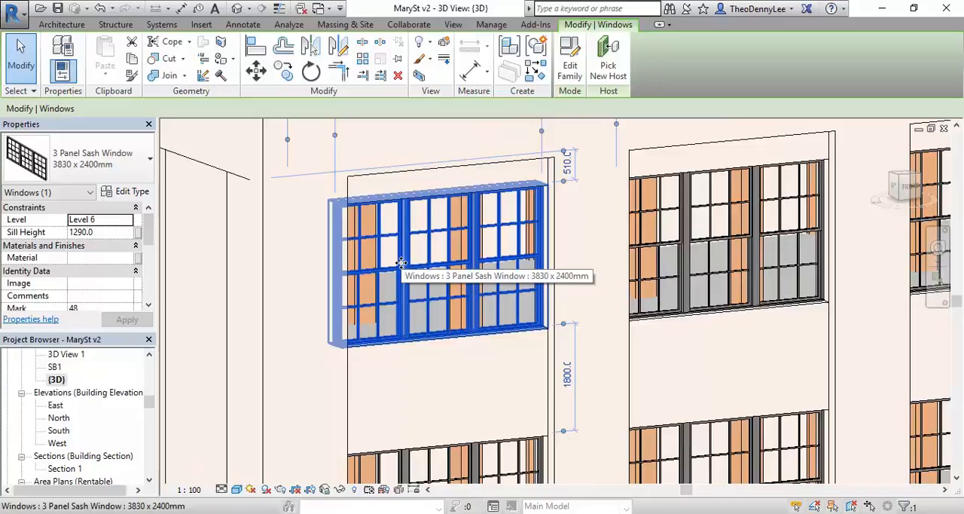
{"action": "middle_click_drag", "start_coordinate": [399, 263], "coordinate": [398, 288]}
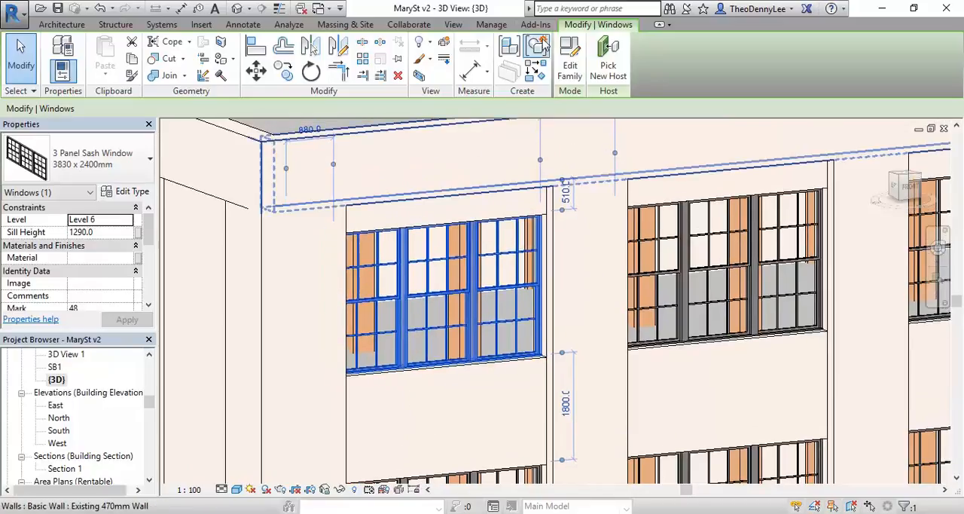
{"action": "left_click", "coordinate": [570, 67]}
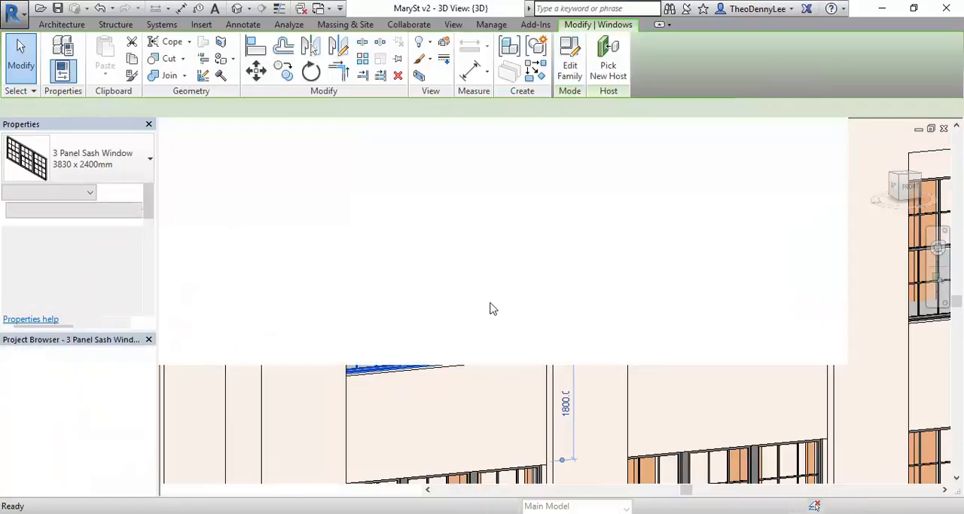
Step: Examine the nested Sash Panel and its frame edges in the window family's 3D view
{"action": "middle_click_drag", "start_coordinate": [448, 323], "coordinate": [556, 374], "text": "shift"}
{"action": "scroll", "coordinate": [556, 375], "scroll_direction": "up", "scroll_amount": 6}
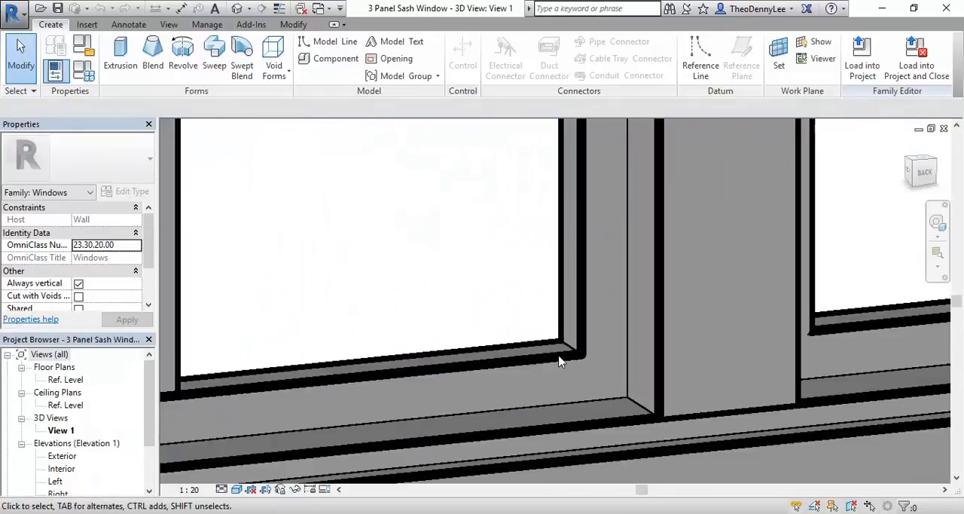
{"action": "left_click", "coordinate": [561, 360]}
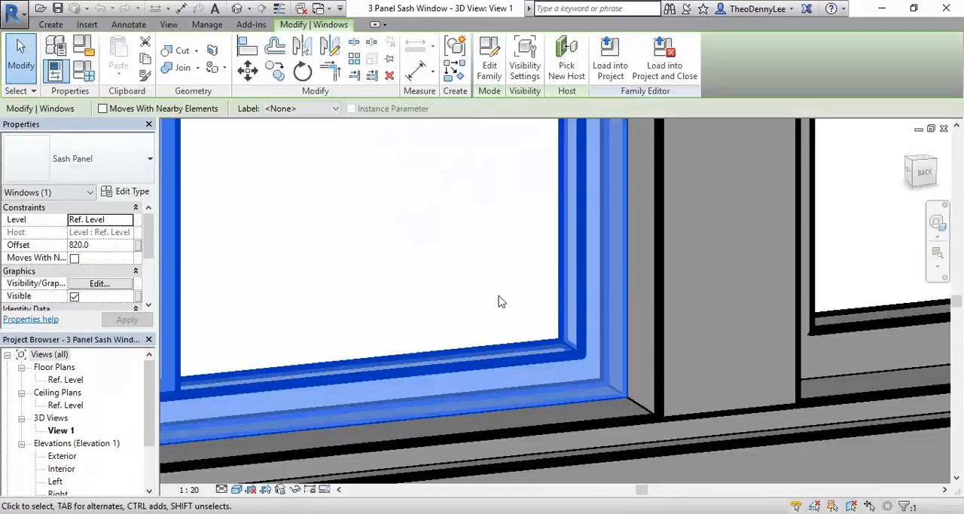
{"action": "key", "text": "Escape"}
{"action": "scroll", "coordinate": [500, 301], "scroll_direction": "down", "scroll_amount": 6}
{"action": "scroll", "coordinate": [404, 367], "scroll_direction": "up", "scroll_amount": 6}
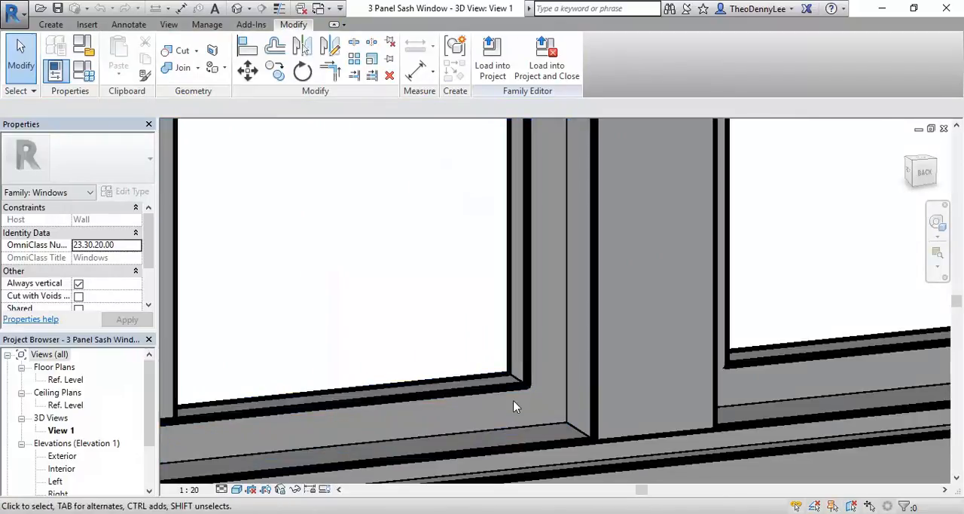
{"action": "scroll", "coordinate": [523, 398], "scroll_direction": "up", "scroll_amount": 3}
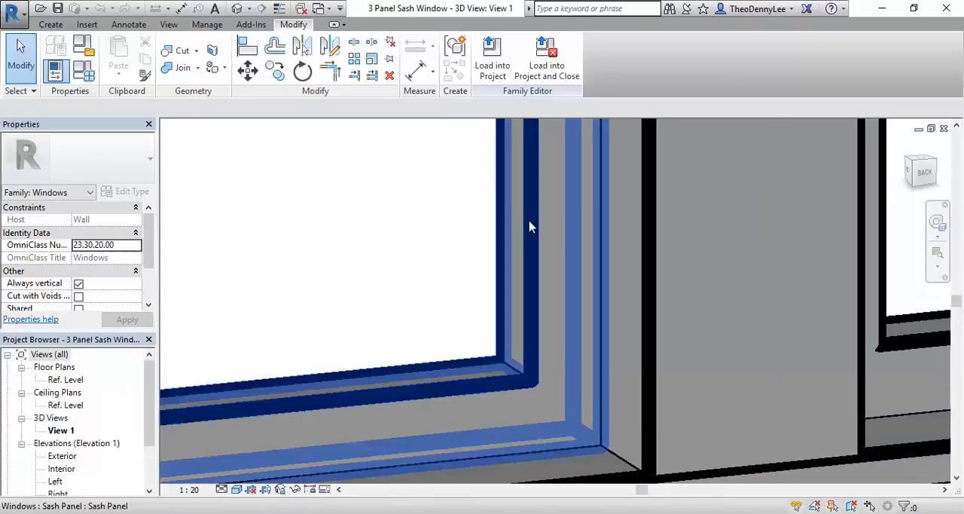
{"action": "scroll", "coordinate": [530, 224], "scroll_direction": "down", "scroll_amount": 5}
{"action": "scroll", "coordinate": [529, 223], "scroll_direction": "down", "scroll_amount": 3}
{"action": "middle_click_drag", "start_coordinate": [529, 241], "coordinate": [440, 404]}
{"action": "middle_click_drag", "start_coordinate": [473, 340], "coordinate": [460, 360]}
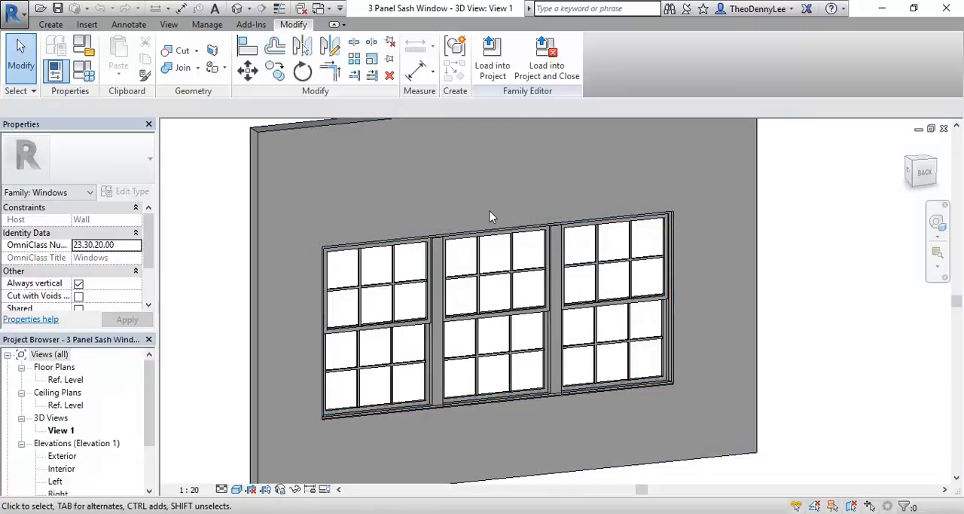
Step: Close the 3 Panel Sash Window family without saving changes
{"action": "left_click", "coordinate": [10, 9]}
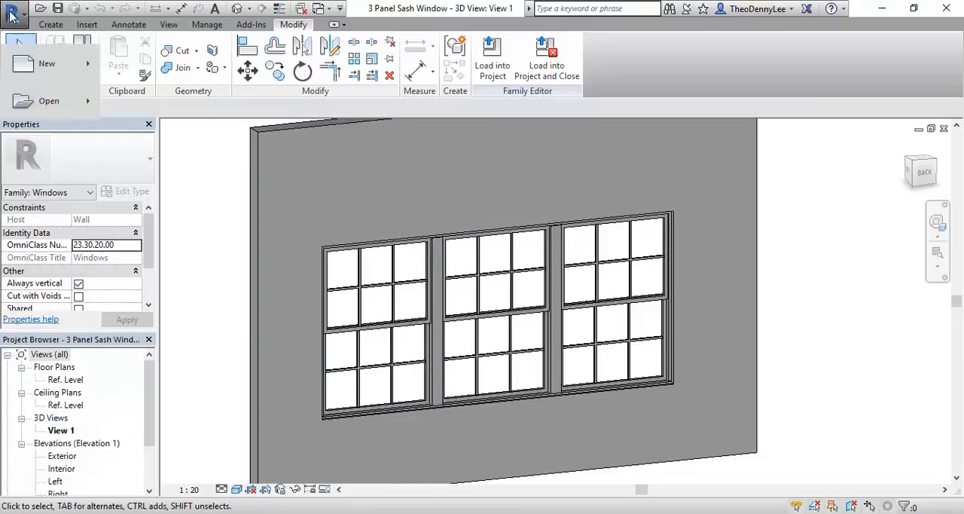
{"action": "left_click", "coordinate": [10, 9]}
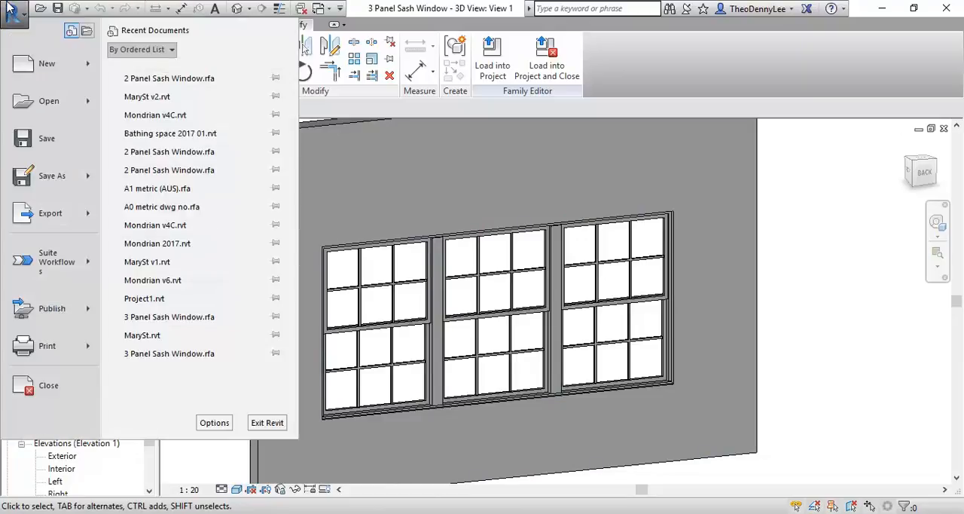
{"action": "left_click", "coordinate": [39, 386]}
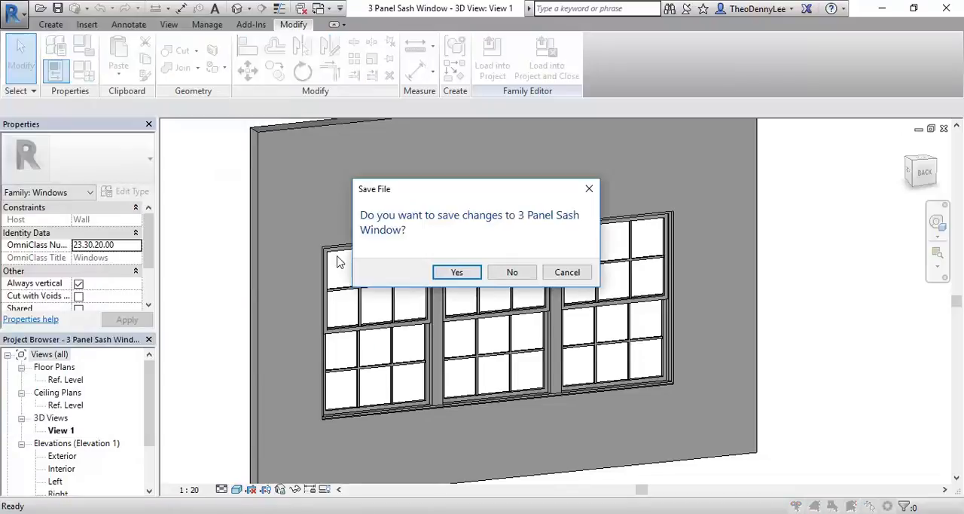
{"action": "left_click", "coordinate": [512, 272]}
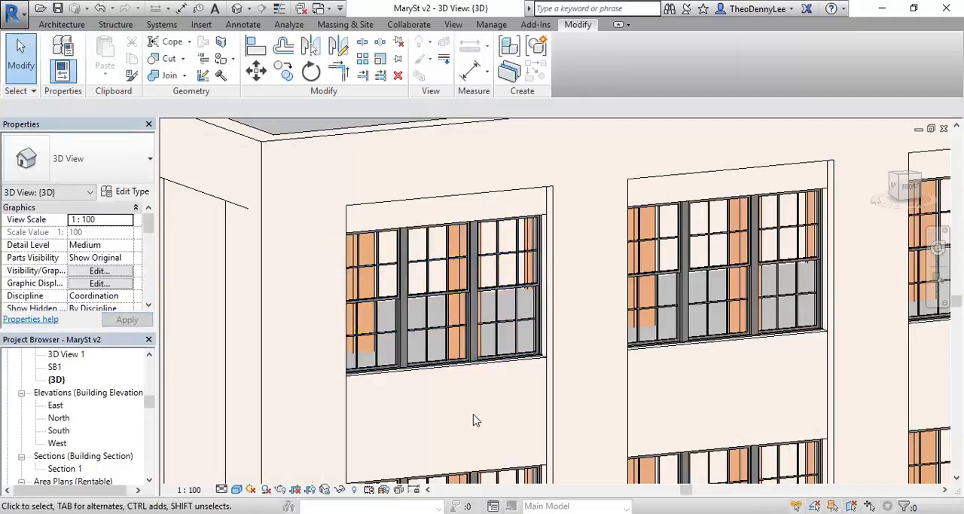
Step: Start opening a file and browse to the 2017 folder on the U: network drive
{"action": "scroll", "coordinate": [531, 327], "scroll_direction": "up", "scroll_amount": 3}
{"action": "scroll", "coordinate": [512, 339], "scroll_direction": "down", "scroll_amount": 2}
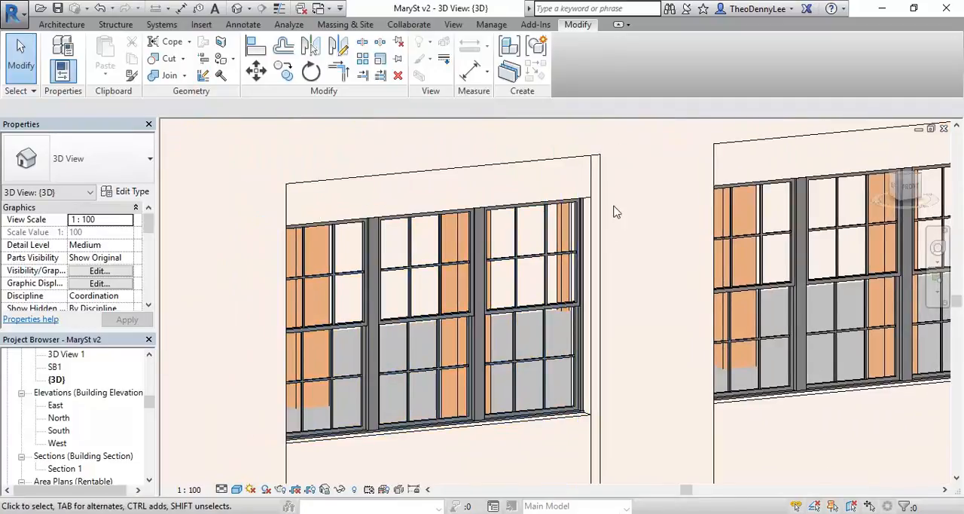
{"action": "left_click", "coordinate": [42, 9]}
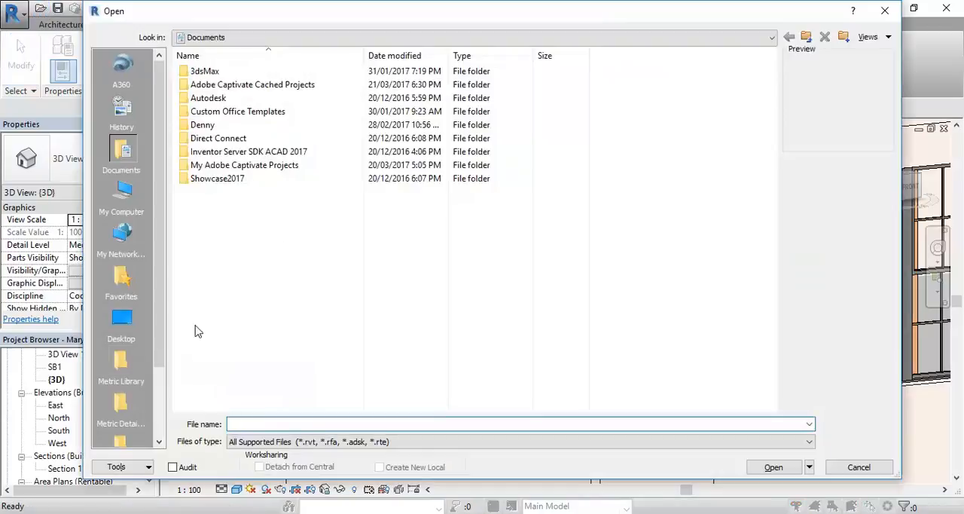
{"action": "left_click", "coordinate": [128, 196]}
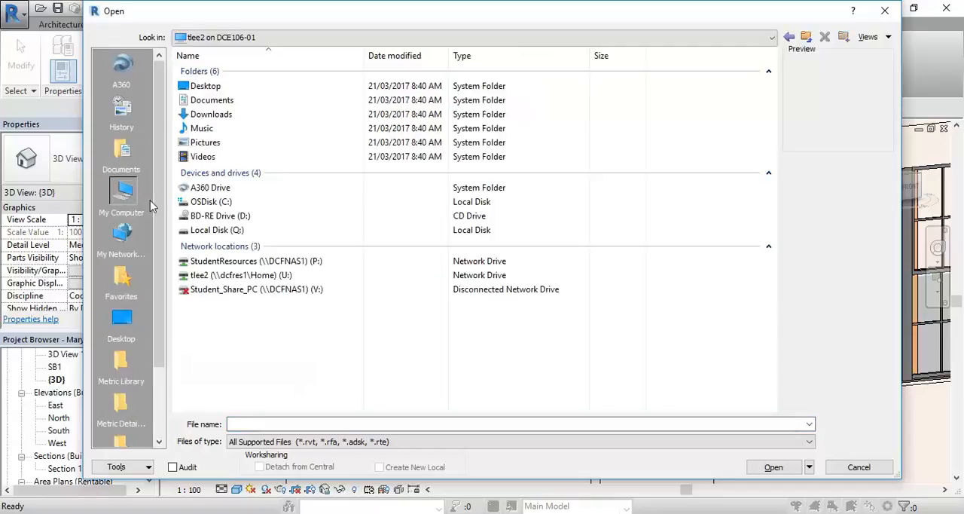
{"action": "double_click", "coordinate": [256, 275]}
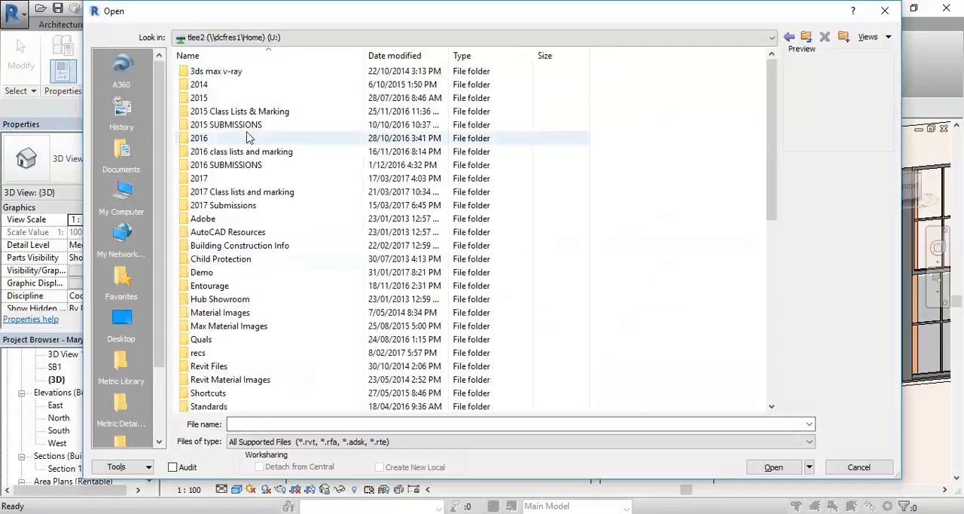
{"action": "double_click", "coordinate": [222, 178]}
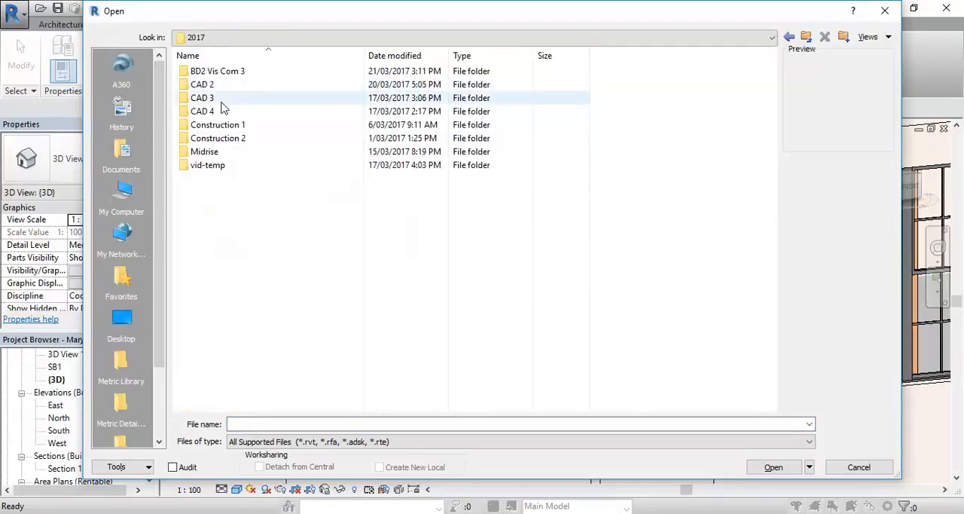
{"action": "double_click", "coordinate": [225, 112]}
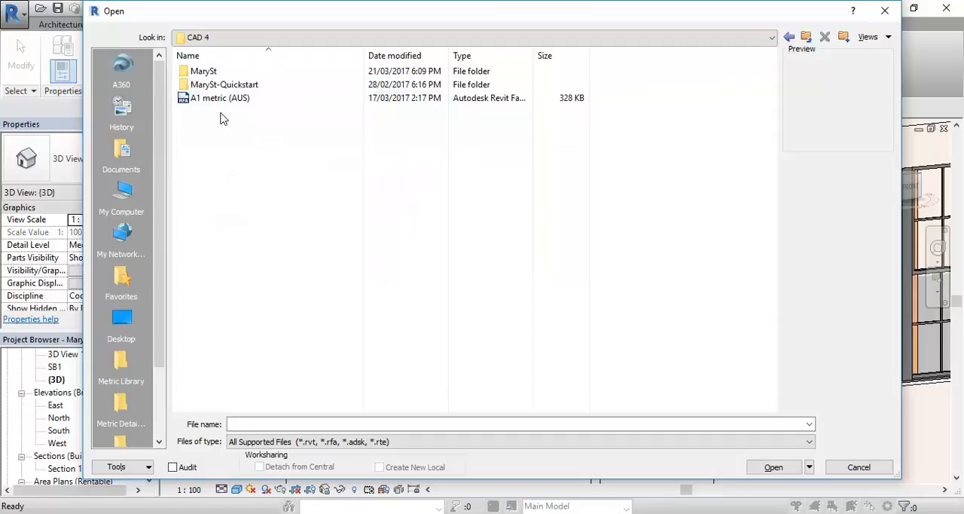
{"action": "double_click", "coordinate": [203, 72]}
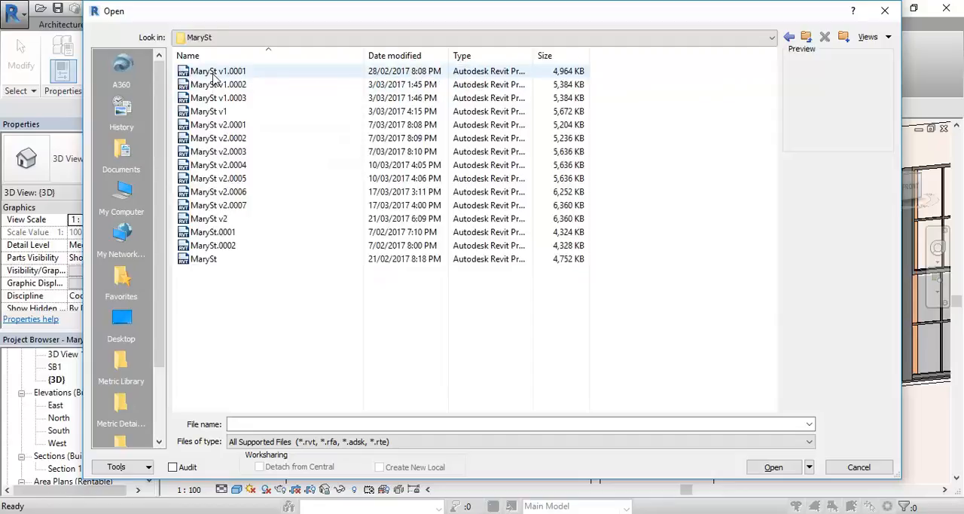
{"action": "left_click", "coordinate": [805, 37]}
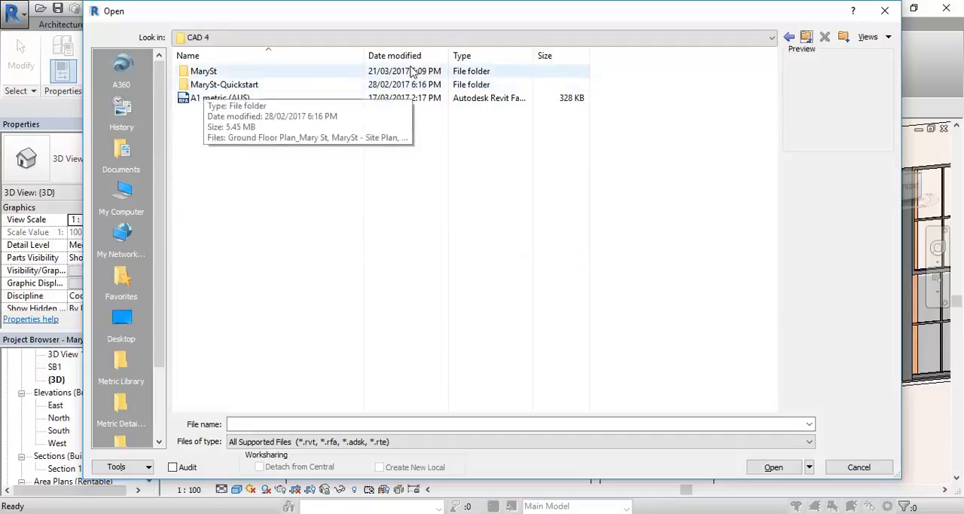
{"action": "left_click", "coordinate": [806, 39]}
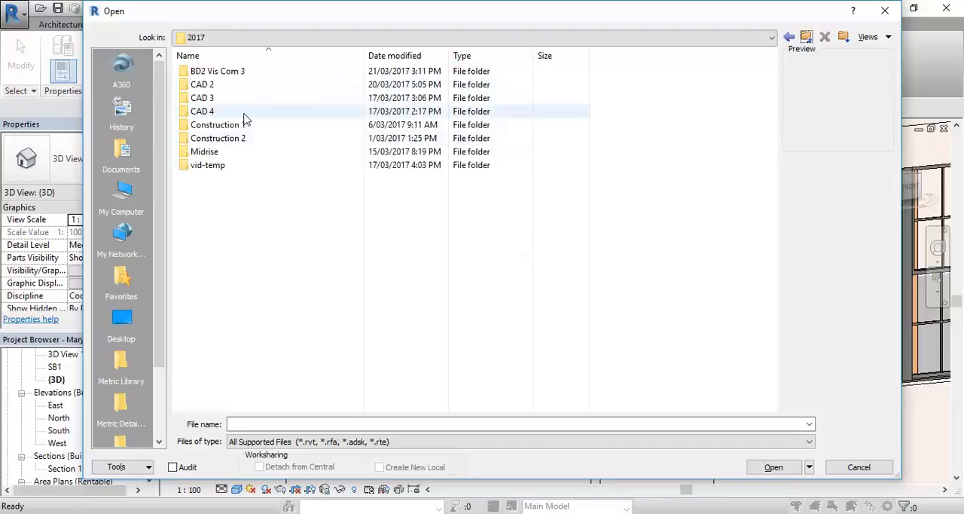
Step: Open the 3 Panel Sash Window family from the CAD 3 folder
{"action": "double_click", "coordinate": [222, 99]}
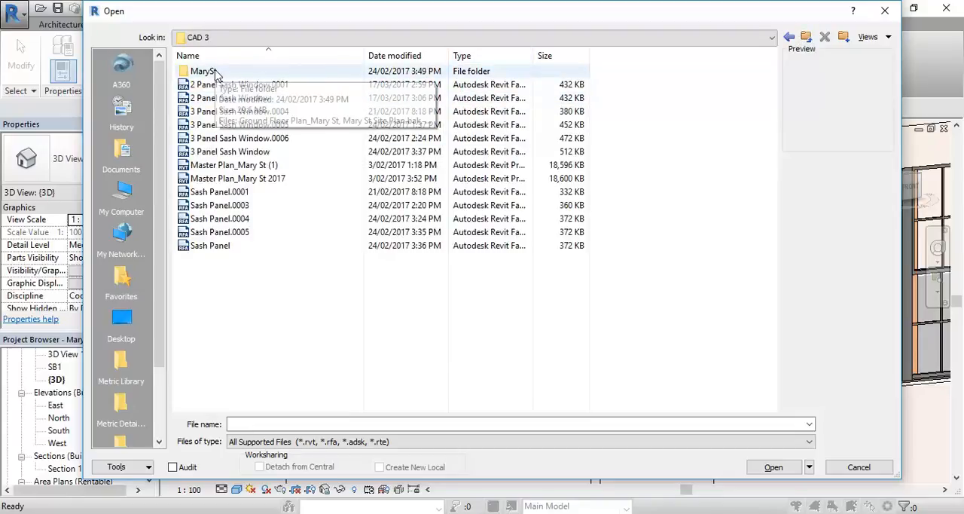
{"action": "left_click", "coordinate": [220, 153]}
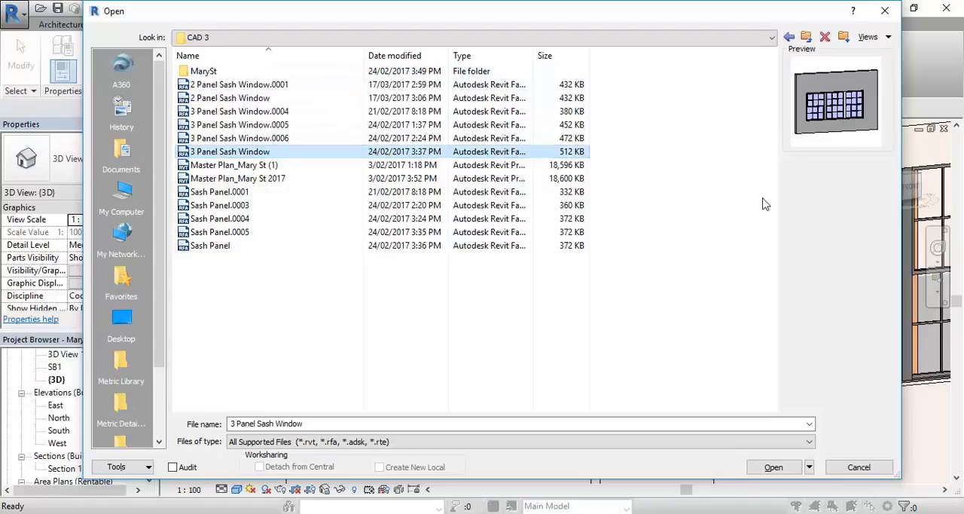
{"action": "left_click", "coordinate": [780, 468]}
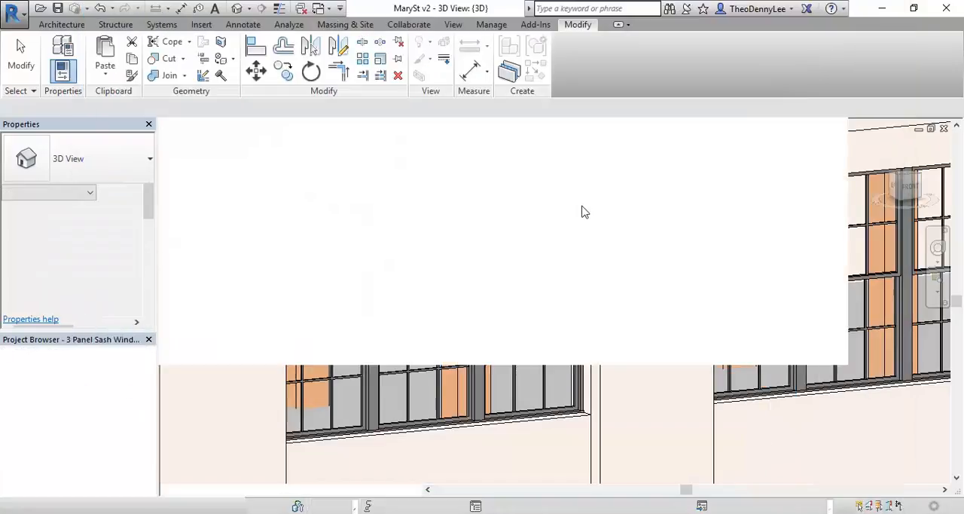
Step: Load the 3 Panel Sash Window family into the MarySt v2 project, overwriting the existing version
{"action": "middle_click_drag", "start_coordinate": [487, 370], "coordinate": [495, 330], "text": "shift"}
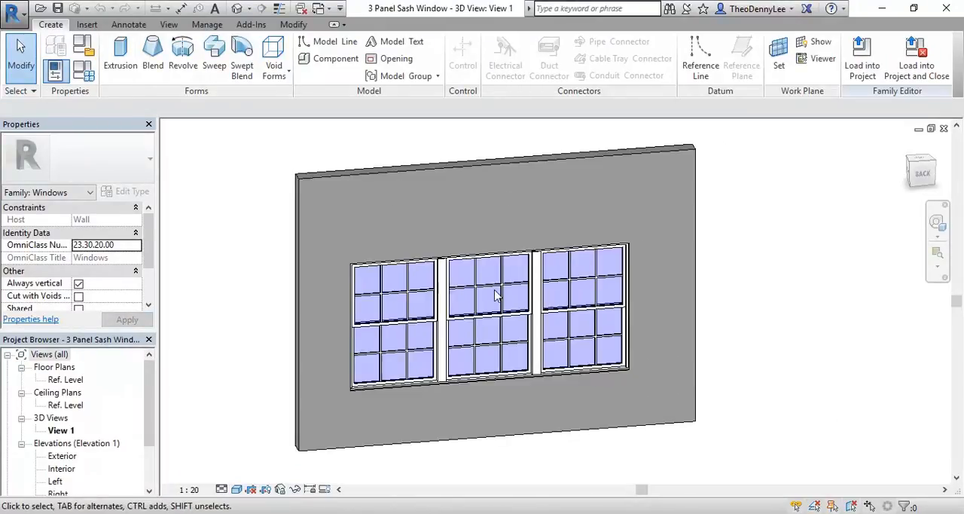
{"action": "middle_click_drag", "start_coordinate": [508, 156], "coordinate": [455, 161]}
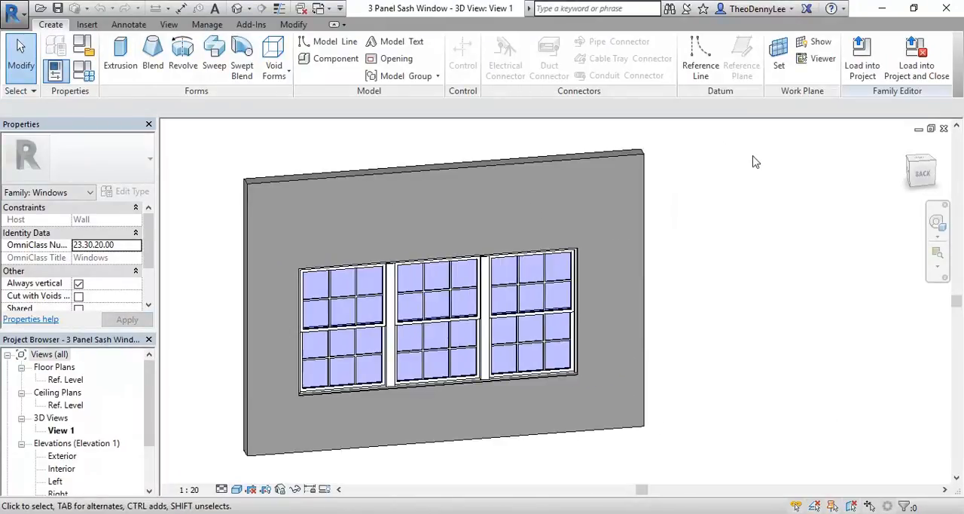
{"action": "left_click", "coordinate": [862, 55]}
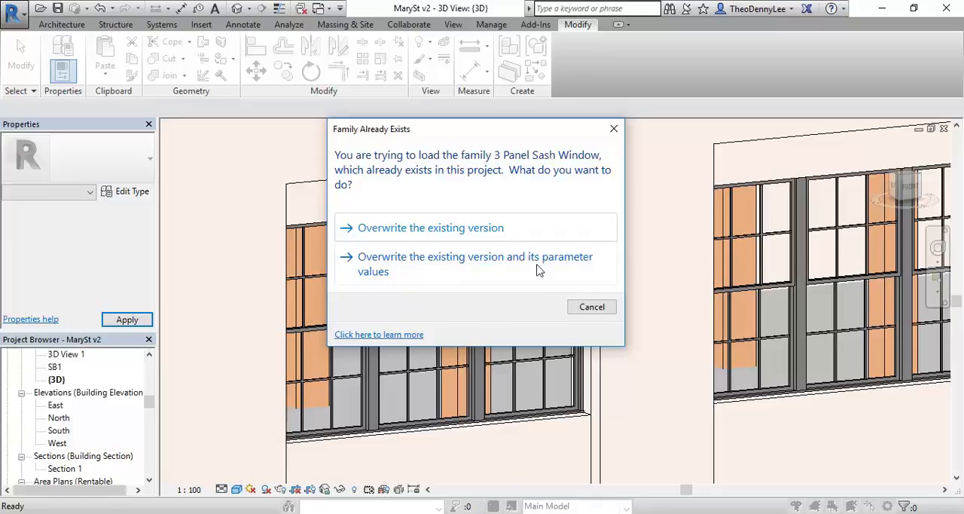
{"action": "left_click", "coordinate": [413, 233]}
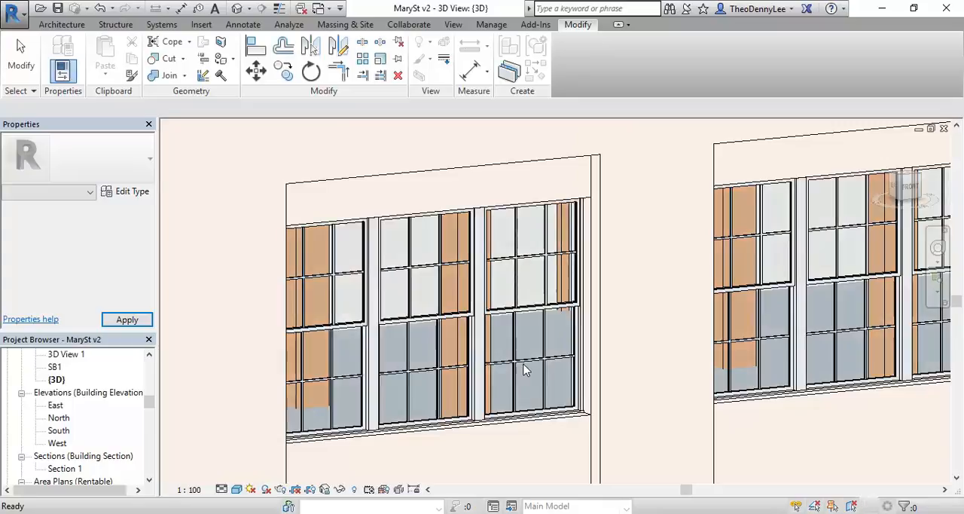
Step: Review the type properties of the top-floor 3 Panel Sash Window nearest the front corner without changing them
{"action": "left_click", "coordinate": [501, 415]}
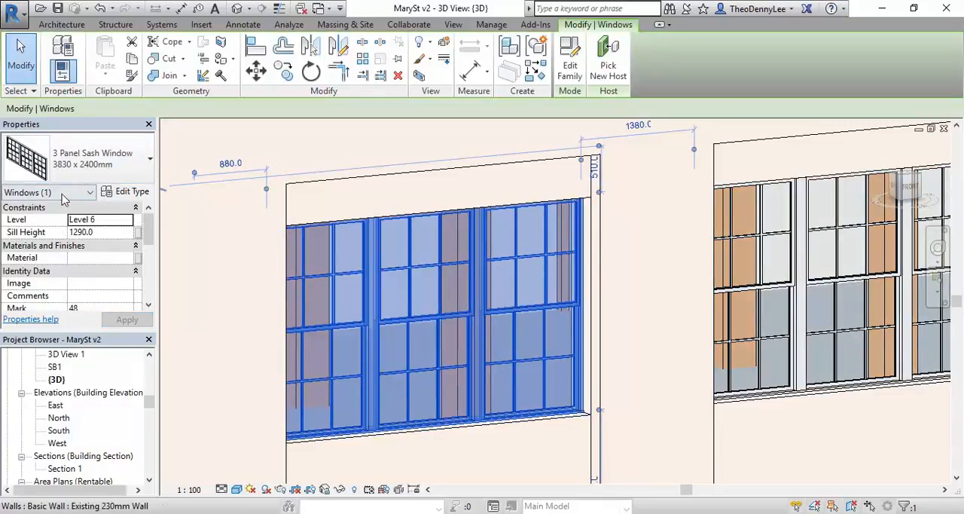
{"action": "left_click", "coordinate": [142, 195]}
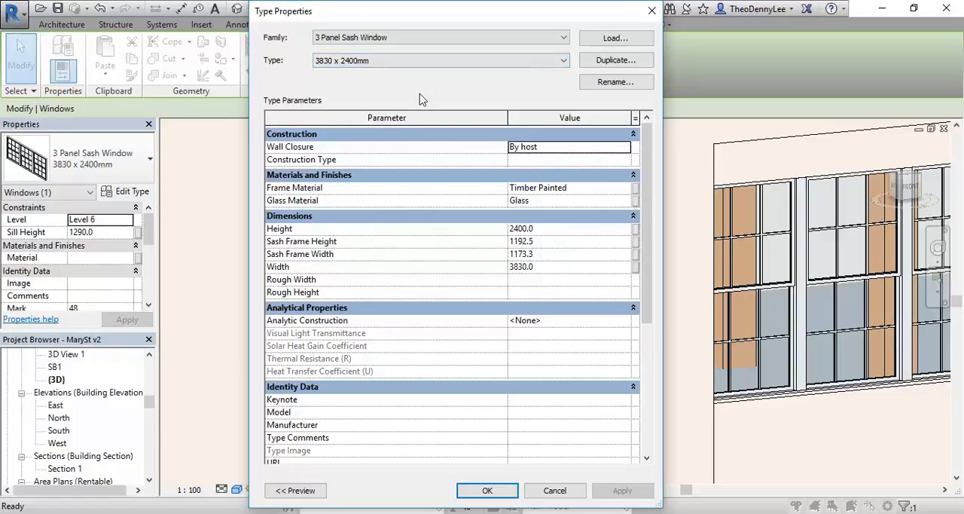
{"action": "left_click", "coordinate": [553, 491]}
{"action": "key", "text": "Escape"}
Step: Examine the reloaded top-floor window's sash frames, glazing bars and glass up close in the project's 3D view
{"action": "scroll", "coordinate": [336, 251], "scroll_direction": "up", "scroll_amount": 2}
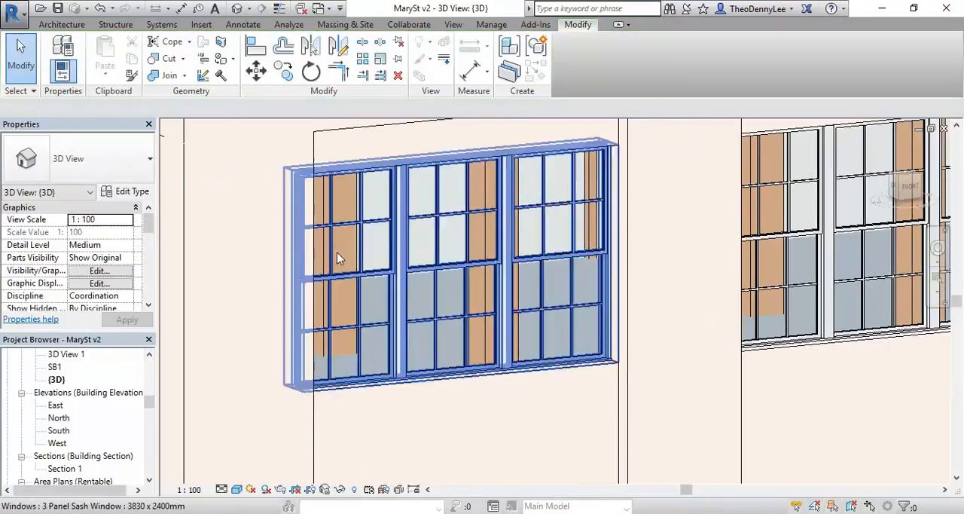
{"action": "scroll", "coordinate": [336, 252], "scroll_direction": "up", "scroll_amount": 2}
{"action": "left_click", "coordinate": [420, 301]}
{"action": "middle_click_drag", "start_coordinate": [448, 228], "coordinate": [444, 268]}
{"action": "key", "text": "Escape"}
{"action": "left_click", "coordinate": [451, 304]}
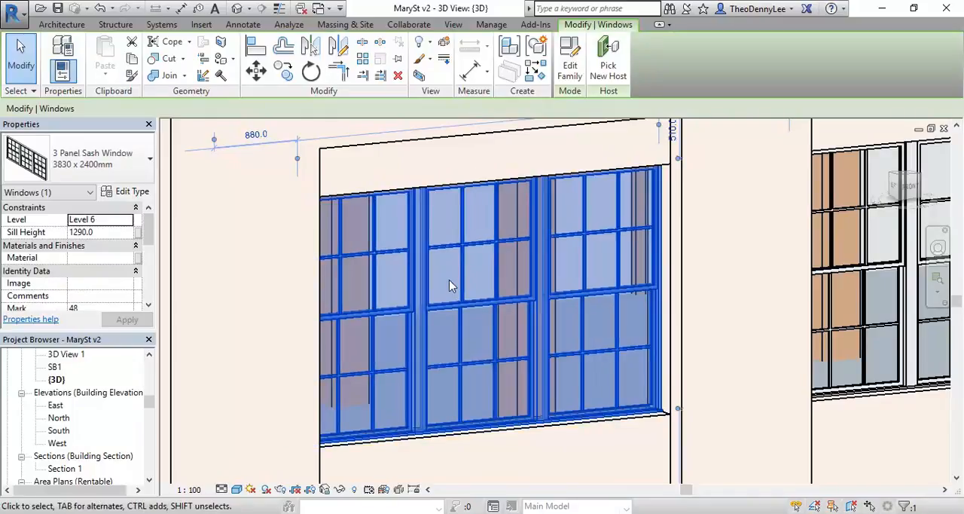
{"action": "scroll", "coordinate": [440, 268], "scroll_direction": "up", "scroll_amount": 4}
{"action": "key", "text": "Escape"}
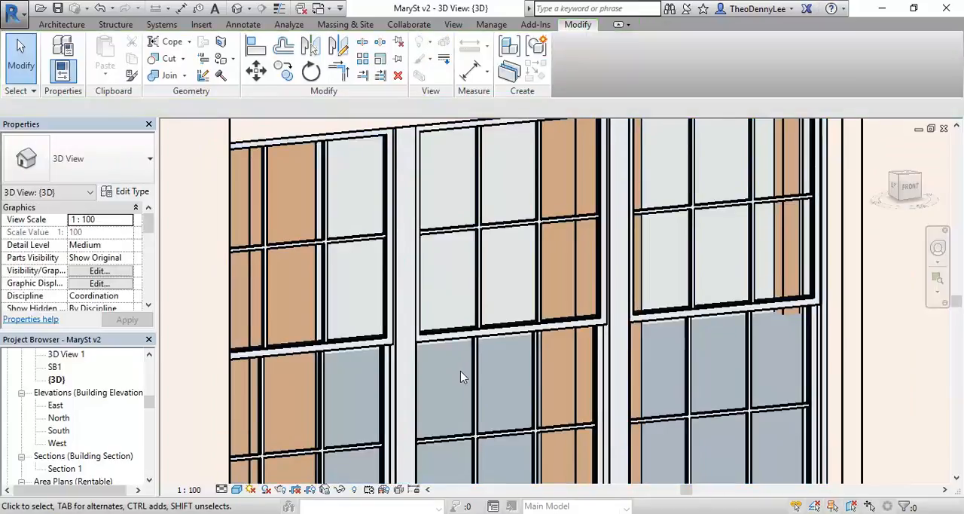
Step: Open the top-floor corner window's family for editing and inspect its outer frame in 3D
{"action": "left_click", "coordinate": [449, 280]}
{"action": "scroll", "coordinate": [444, 302], "scroll_direction": "down", "scroll_amount": 3}
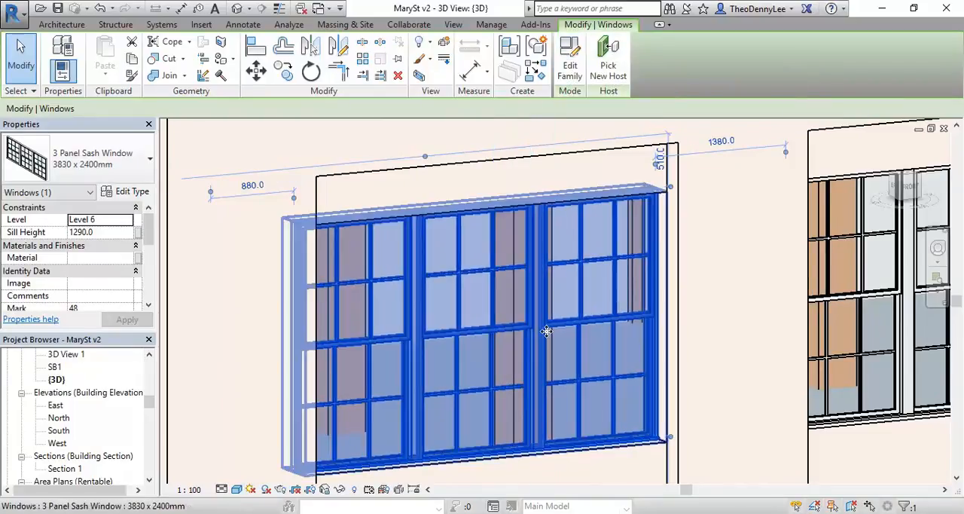
{"action": "left_click", "coordinate": [570, 56]}
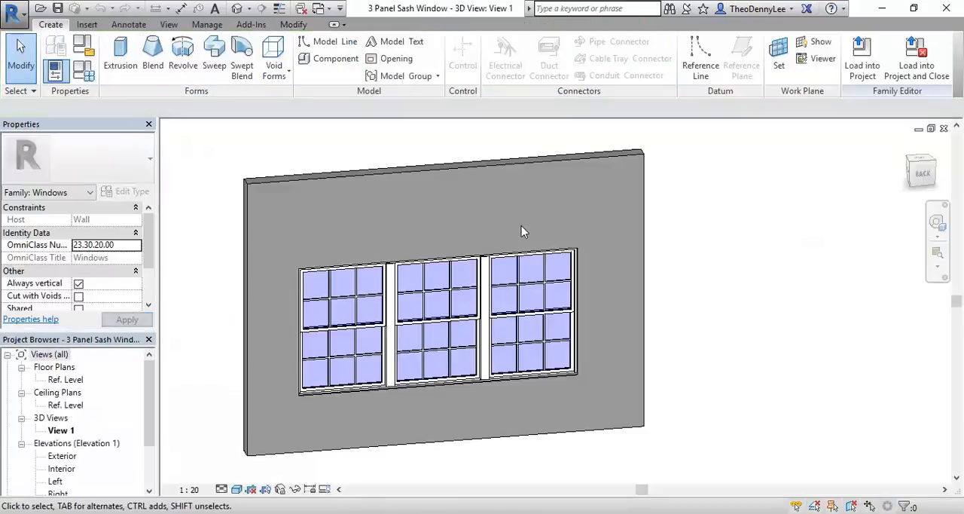
{"action": "middle_click_drag", "start_coordinate": [432, 338], "coordinate": [361, 392], "text": "shift"}
{"action": "scroll", "coordinate": [362, 392], "scroll_direction": "up", "scroll_amount": 10}
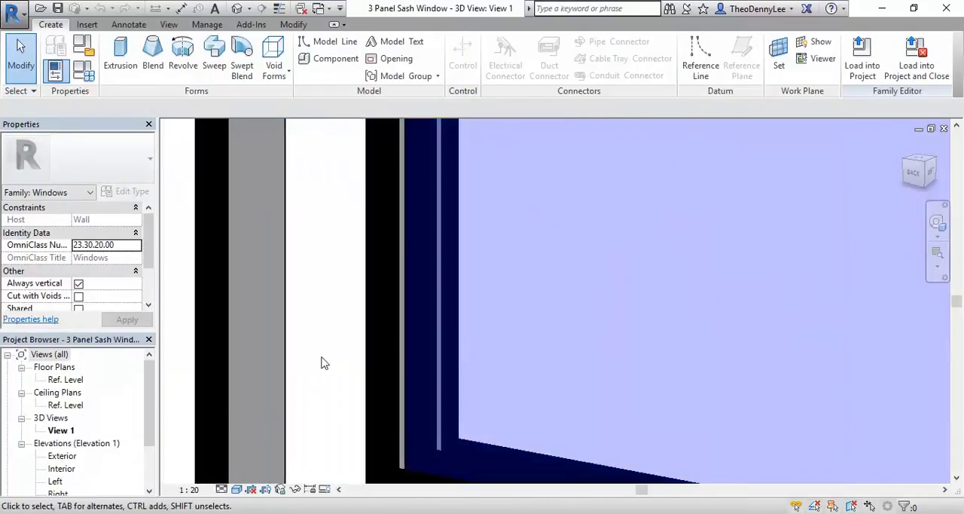
{"action": "scroll", "coordinate": [340, 341], "scroll_direction": "down", "scroll_amount": 8}
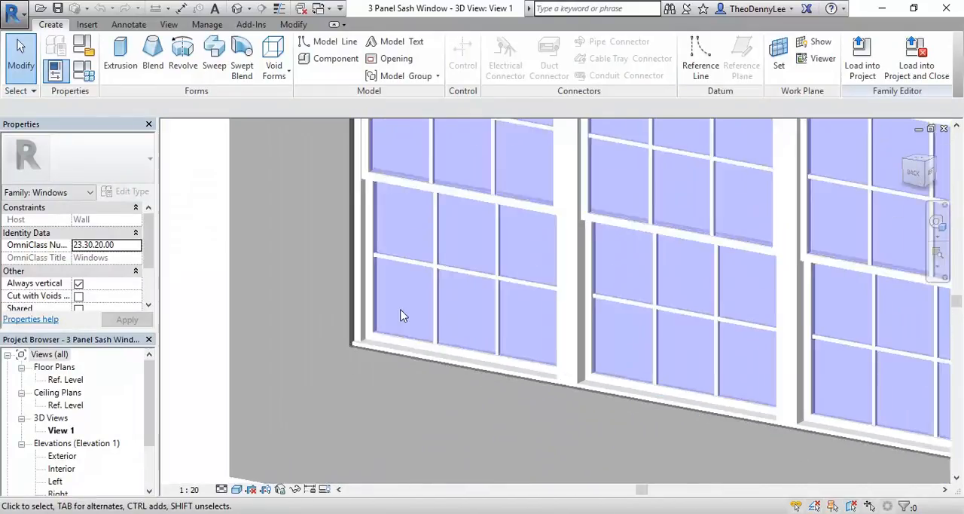
{"action": "middle_click_drag", "start_coordinate": [369, 369], "coordinate": [369, 346]}
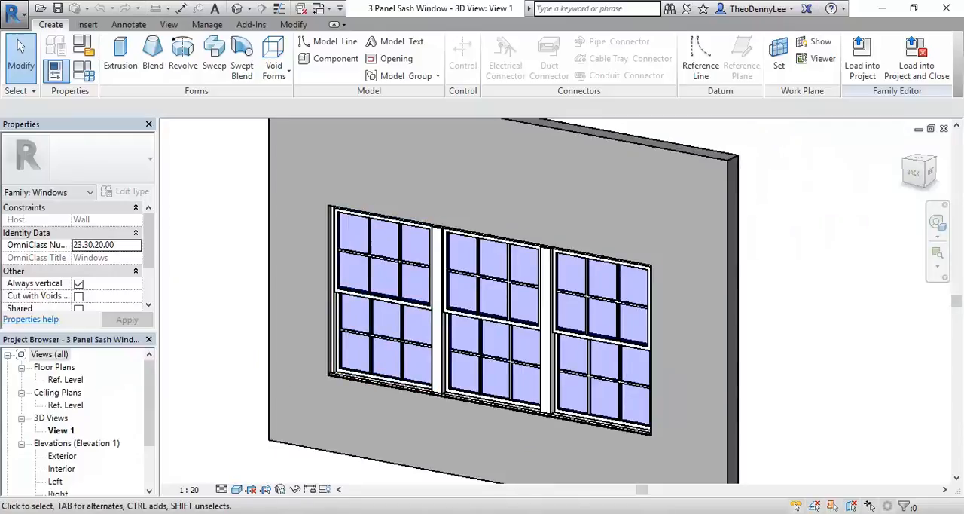
Step: Switch to the browser's Street View image of the building and open Calculator
{"action": "left_click", "coordinate": [234, 479]}
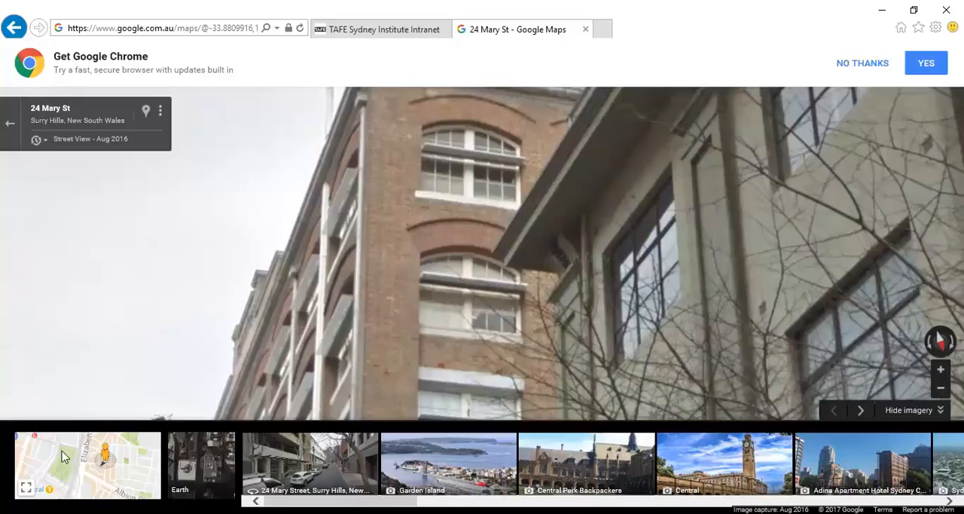
{"action": "key", "text": "super"}
{"action": "type", "text": "cal"}
{"action": "left_click", "coordinate": [94, 151]}
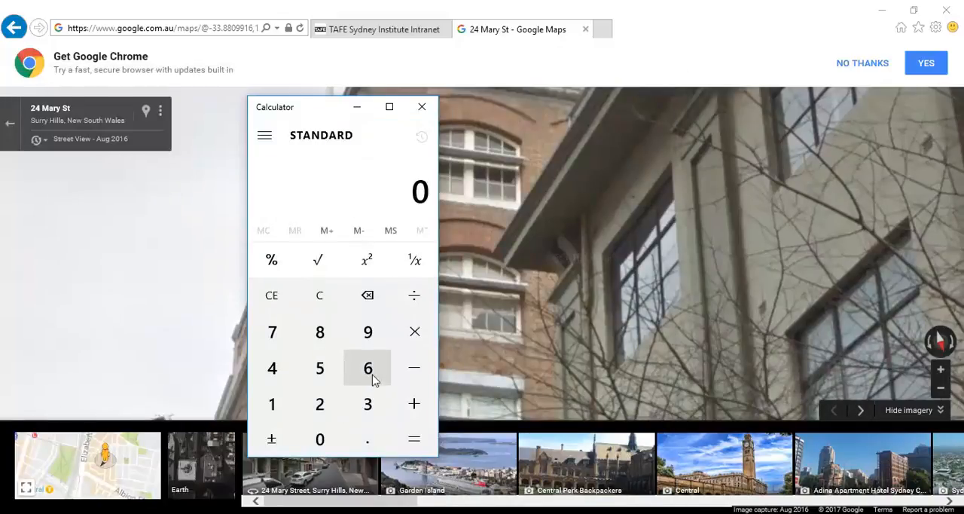
Step: Multiply 7 by 85 in Calculator and return to the window family in Revit
{"action": "left_click", "coordinate": [271, 332]}
{"action": "left_click", "coordinate": [414, 331]}
{"action": "left_click", "coordinate": [320, 335]}
{"action": "left_click", "coordinate": [319, 368]}
{"action": "left_click", "coordinate": [413, 441]}
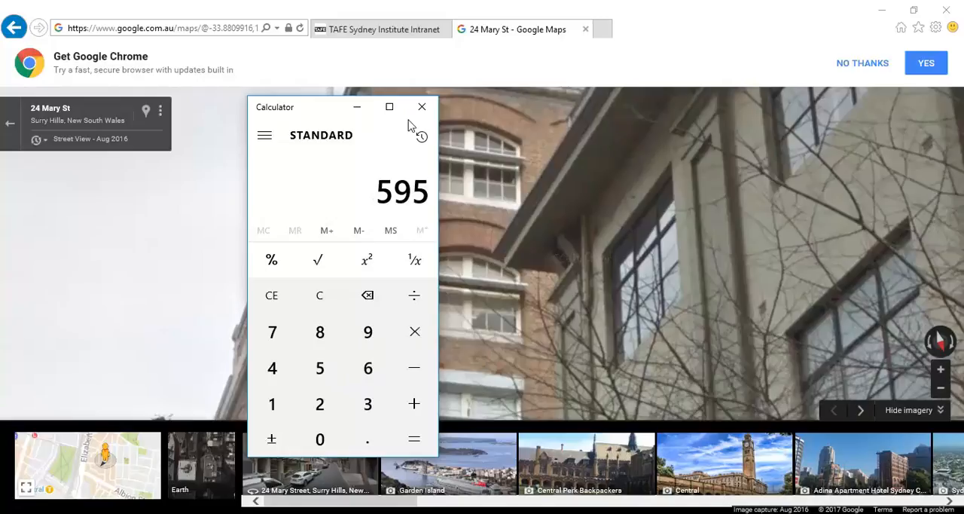
{"action": "left_click", "coordinate": [359, 107]}
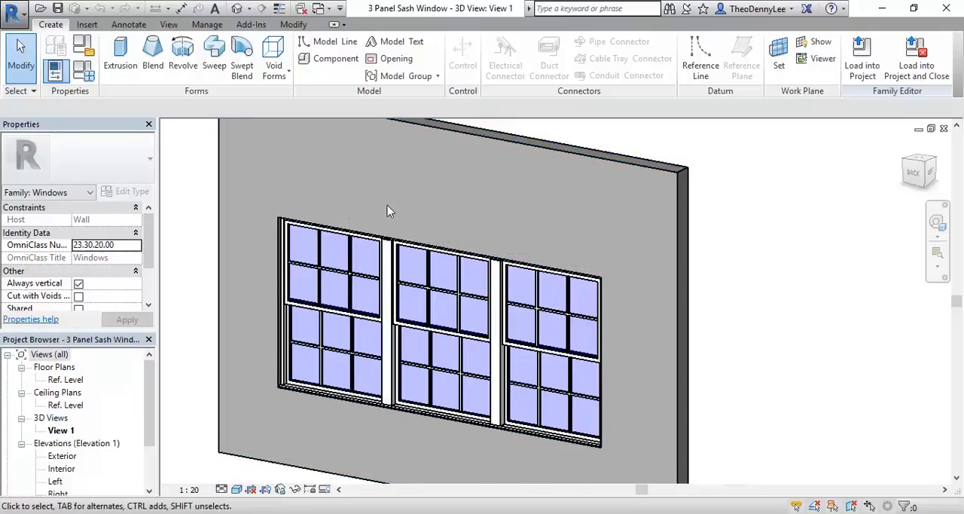
Step: Select the window's opening cut in the 3D view by cycling through the overlapping elements at the frame's edge
{"action": "scroll", "coordinate": [406, 214], "scroll_direction": "down", "scroll_amount": 2}
{"action": "middle_click_drag", "start_coordinate": [367, 318], "coordinate": [409, 271], "text": "shift"}
{"action": "scroll", "coordinate": [408, 271], "scroll_direction": "up", "scroll_amount": 2}
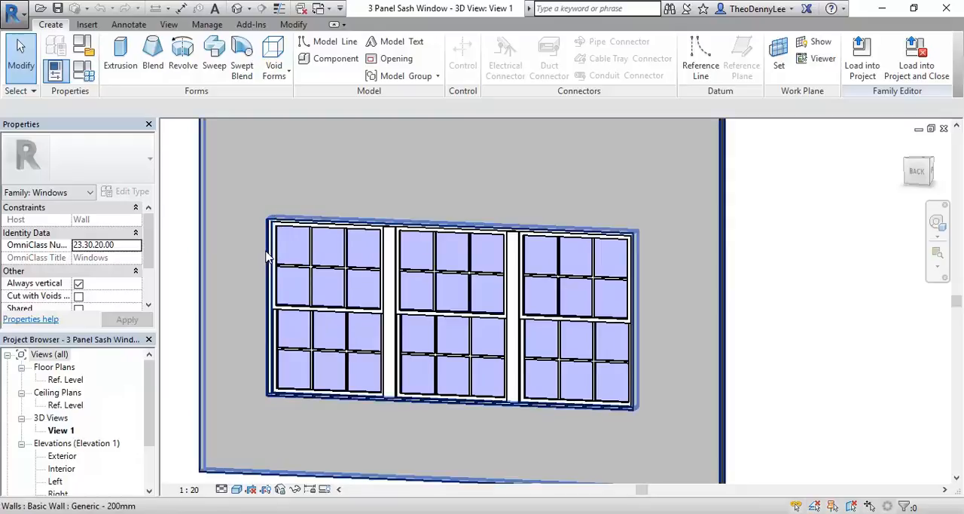
{"action": "key", "text": "Tab"}
{"action": "key", "text": "Tab"}
{"action": "key", "text": "Tab"}
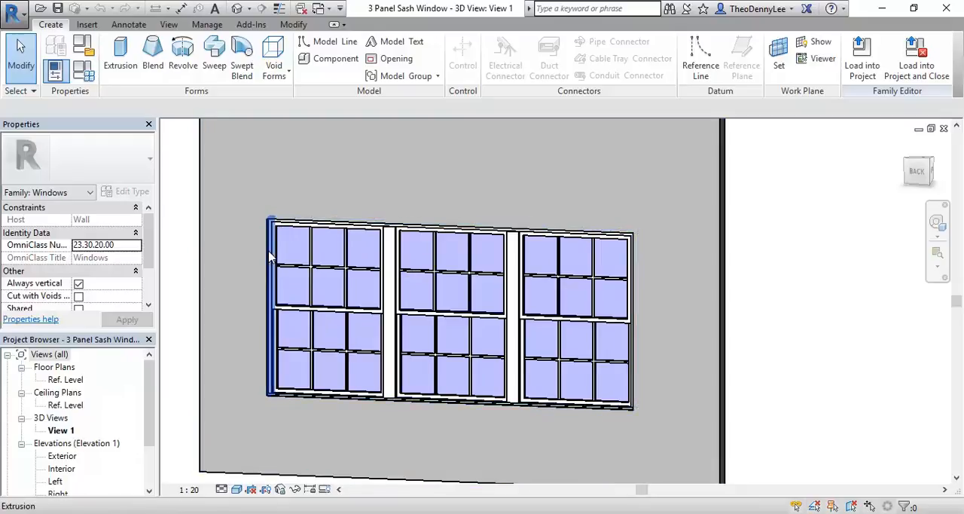
{"action": "key", "text": "Tab"}
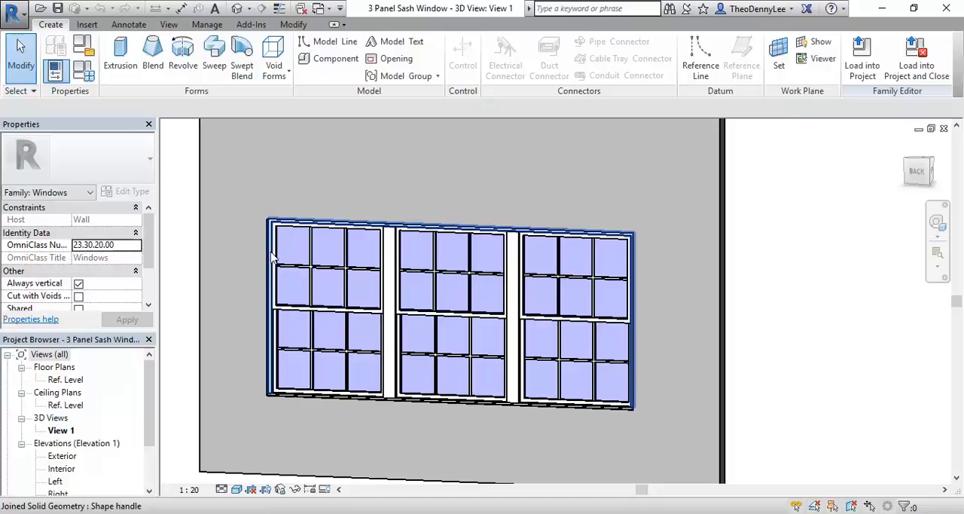
{"action": "key", "text": "Tab"}
{"action": "key", "text": "Tab"}
{"action": "key", "text": "Tab"}
{"action": "key", "text": "Tab"}
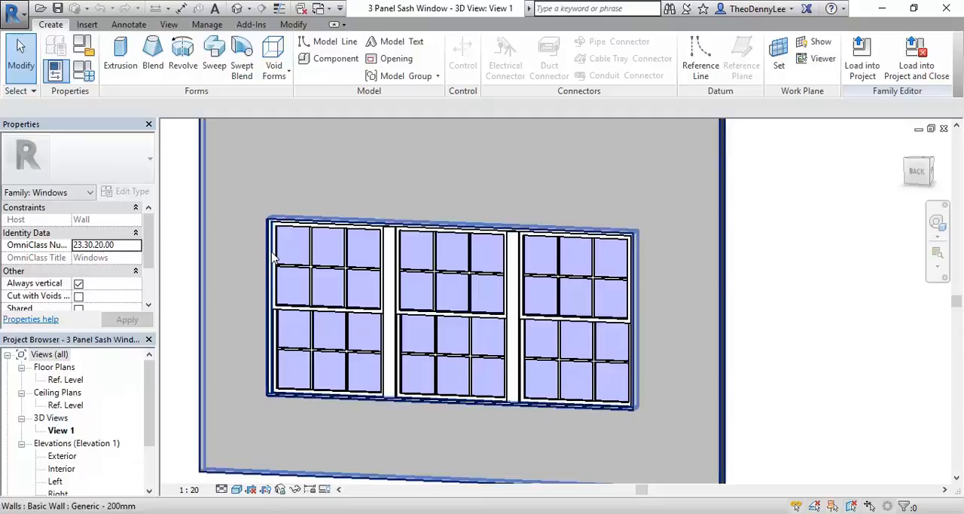
{"action": "key", "text": "Tab"}
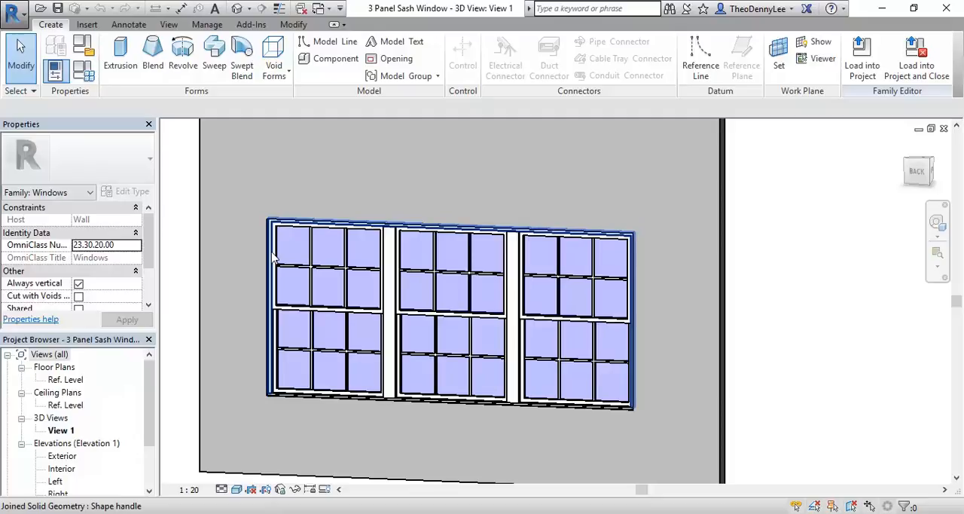
{"action": "key", "text": "Tab"}
{"action": "key", "text": "Tab"}
{"action": "key", "text": "Tab"}
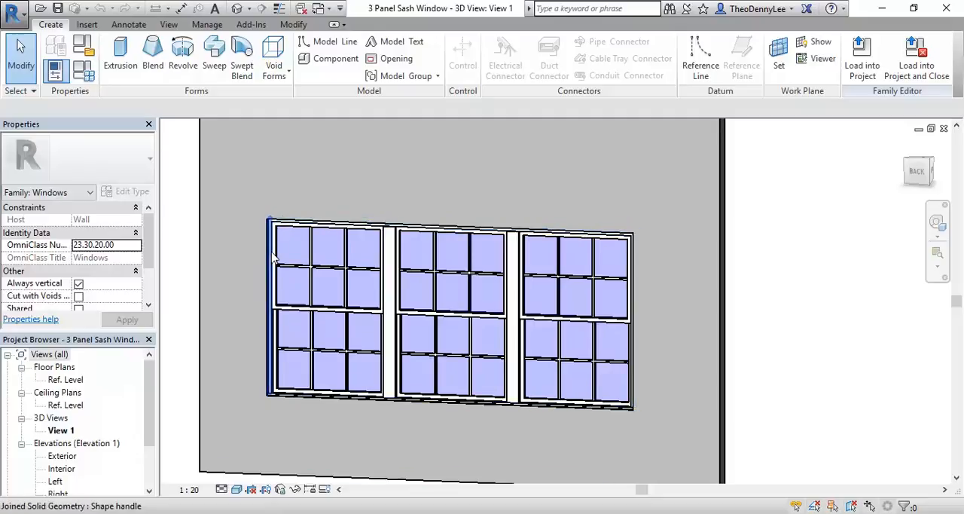
{"action": "key", "text": "Tab"}
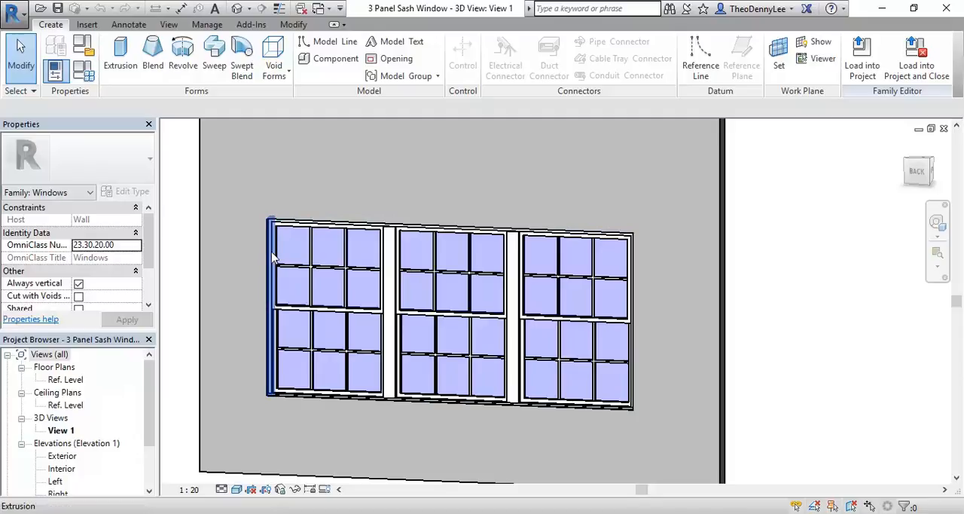
{"action": "key", "text": "Tab"}
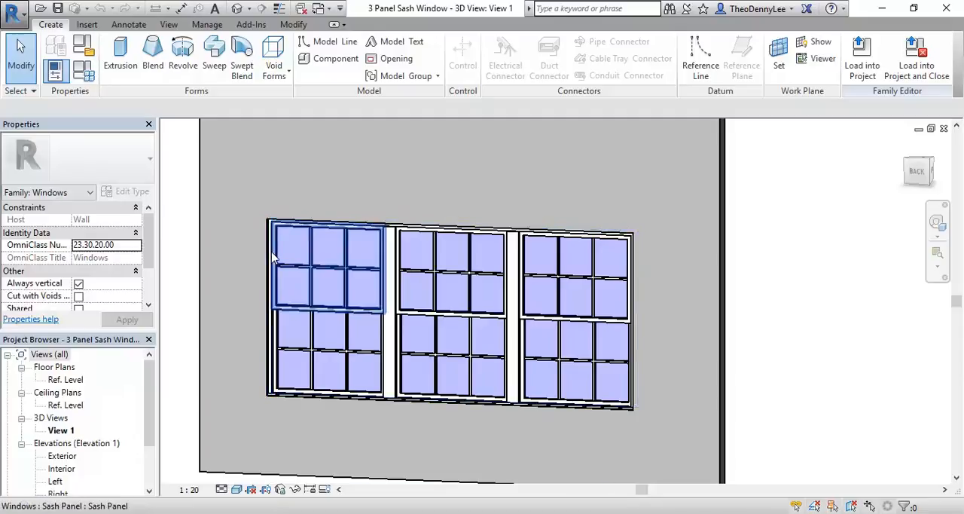
{"action": "key", "text": "Tab"}
{"action": "key", "text": "Tab"}
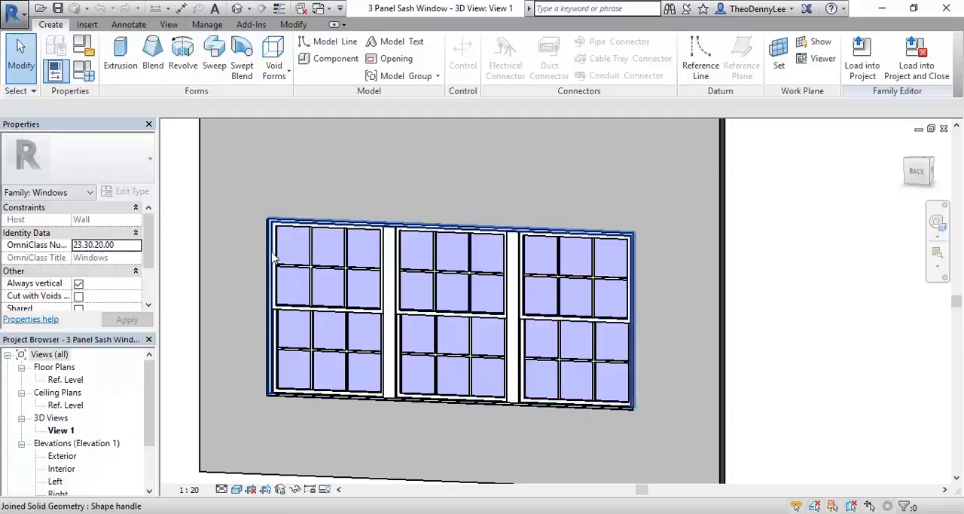
{"action": "key", "text": "Tab"}
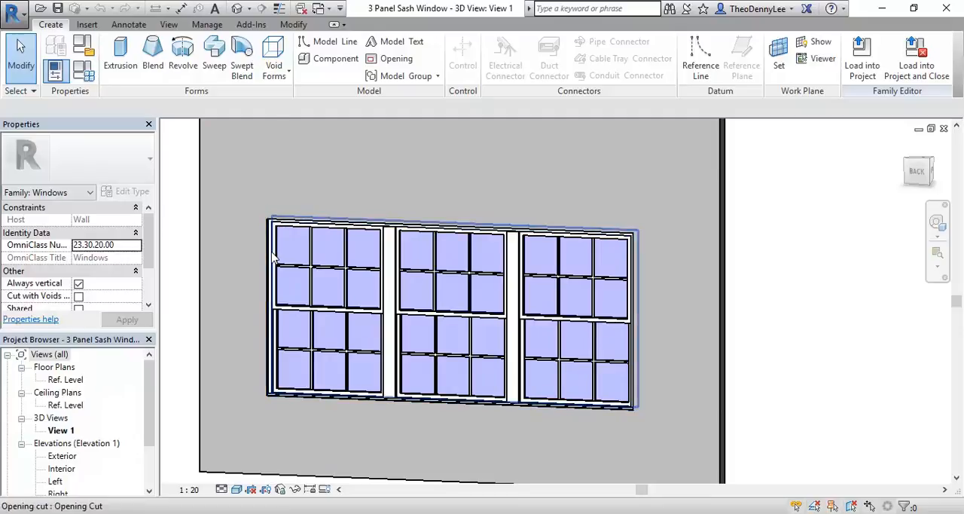
{"action": "key", "text": "Tab"}
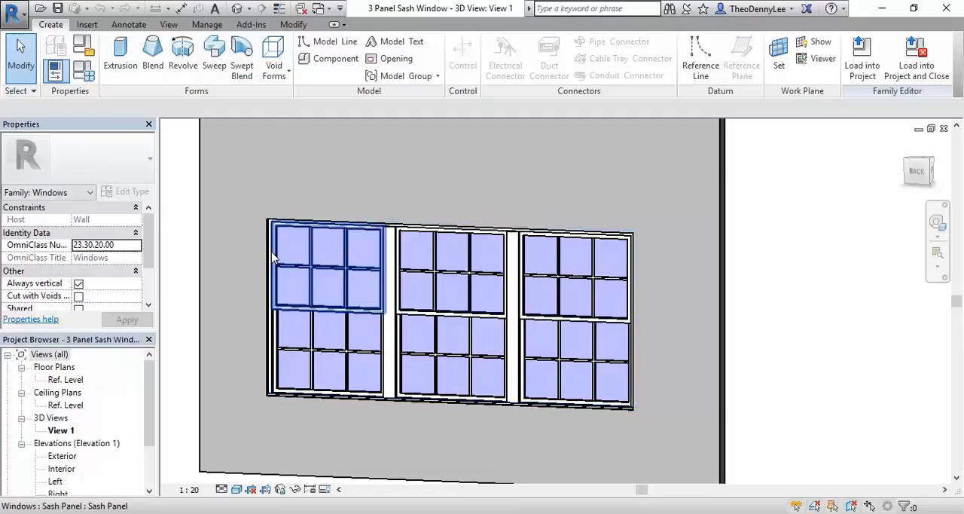
{"action": "key", "text": "Tab"}
{"action": "key", "text": "Tab"}
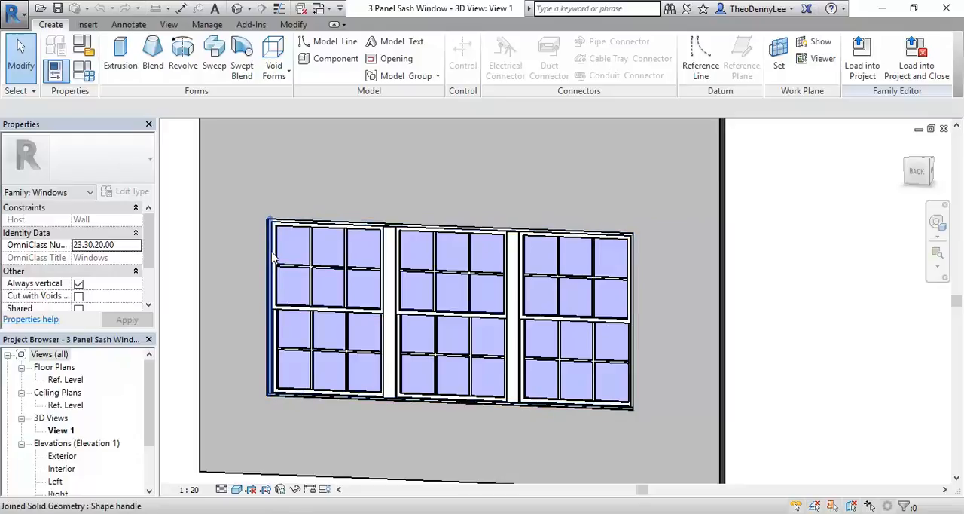
{"action": "key", "text": "Tab"}
{"action": "key", "text": "Tab"}
{"action": "key", "text": "Tab"}
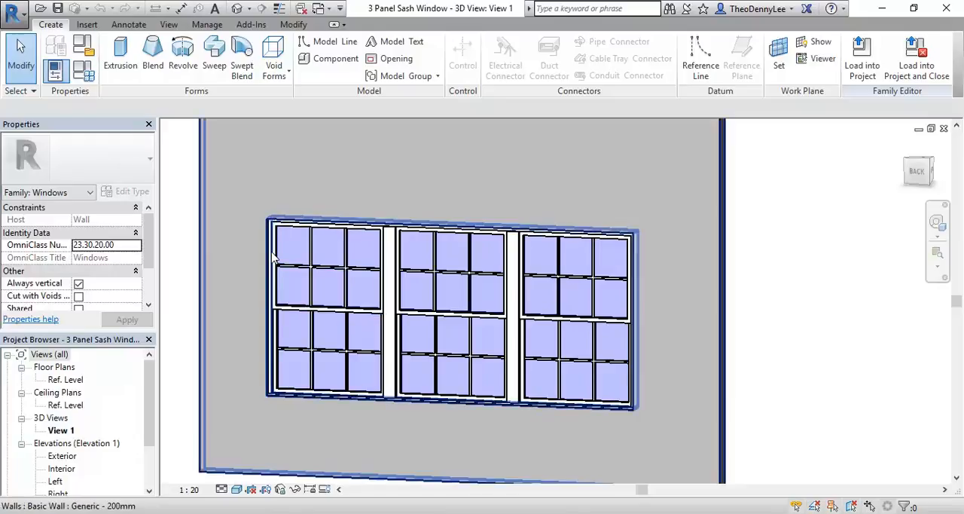
{"action": "key", "text": "Tab"}
{"action": "key", "text": "Tab"}
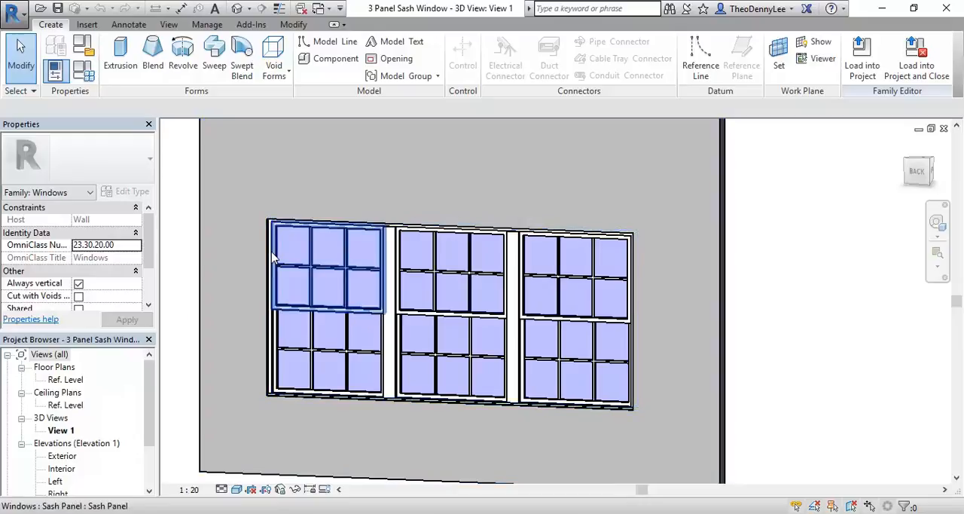
{"action": "key", "text": "Tab"}
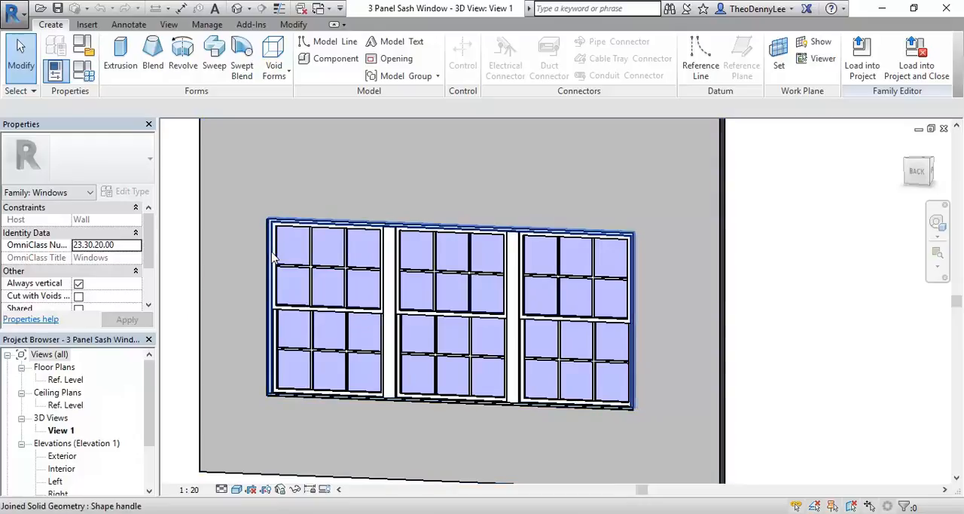
{"action": "key", "text": "Tab"}
{"action": "key", "text": "Tab"}
{"action": "key", "text": "Tab"}
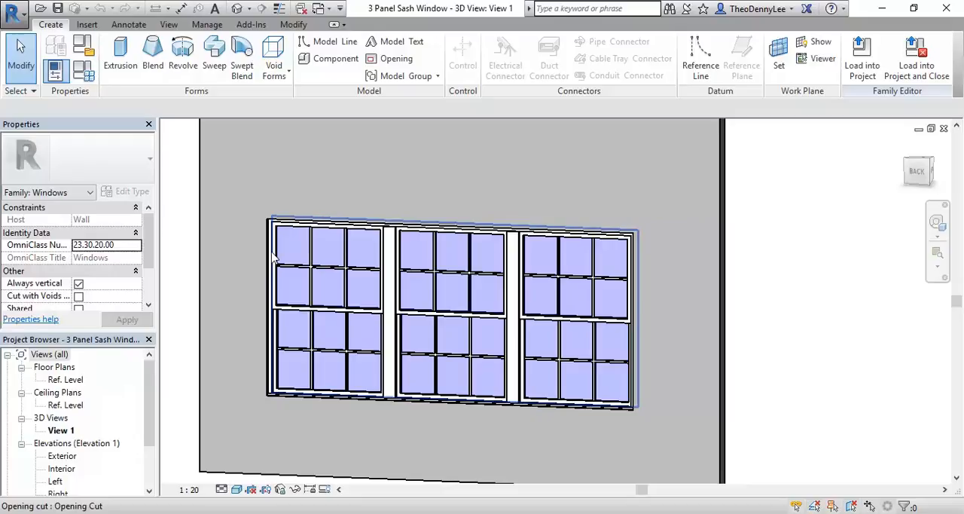
{"action": "left_click", "coordinate": [274, 257]}
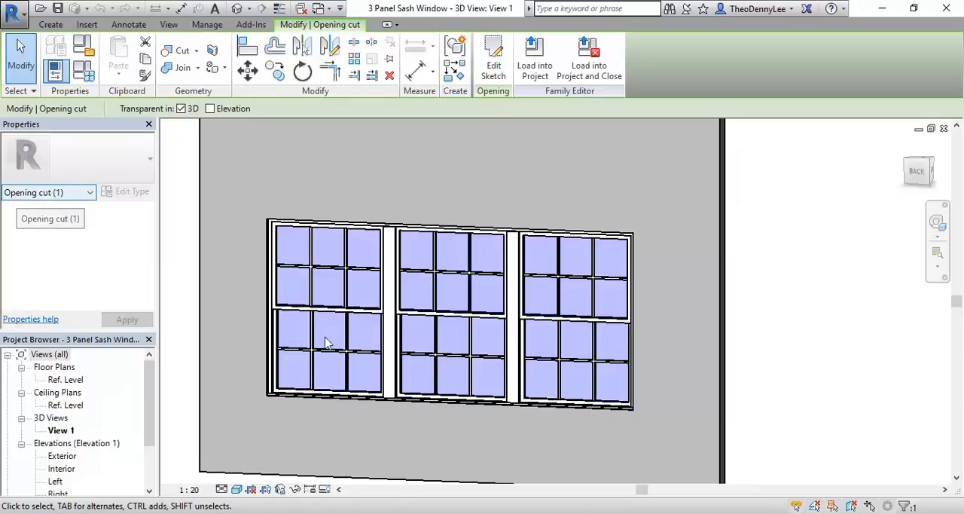
Step: Select the whole wall and window assembly and filter the selection down to the Opening cut category only
{"action": "scroll", "coordinate": [235, 229], "scroll_direction": "down", "scroll_amount": 3}
{"action": "middle_click_drag", "start_coordinate": [254, 228], "coordinate": [274, 254]}
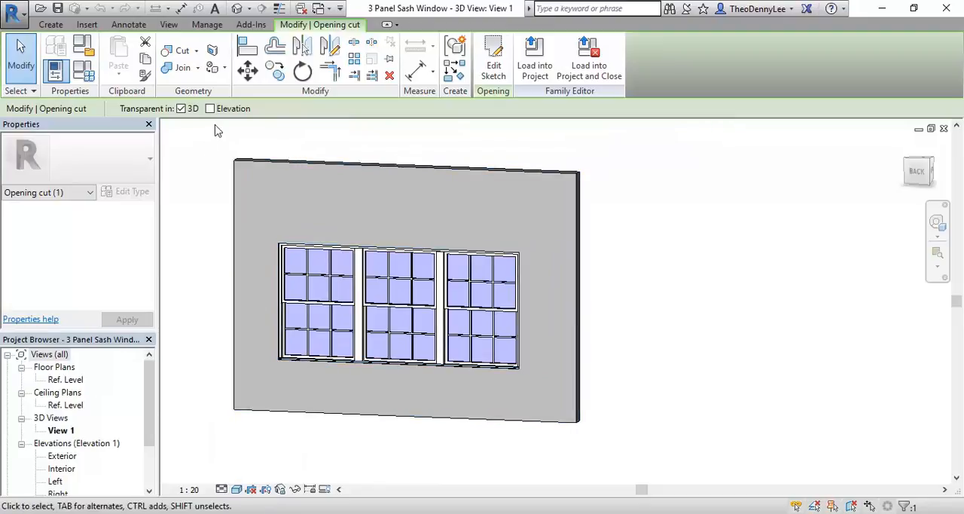
{"action": "left_click_drag", "start_coordinate": [193, 140], "coordinate": [619, 490]}
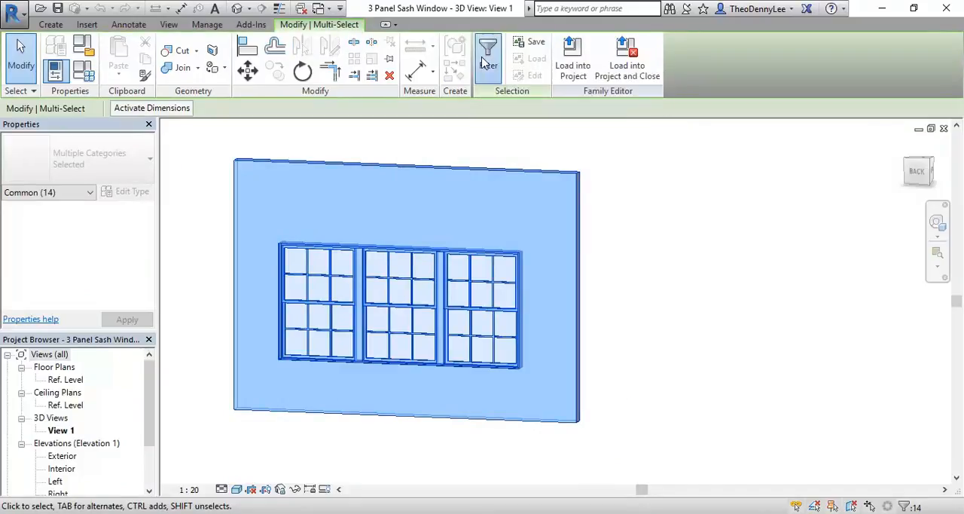
{"action": "left_click", "coordinate": [487, 53]}
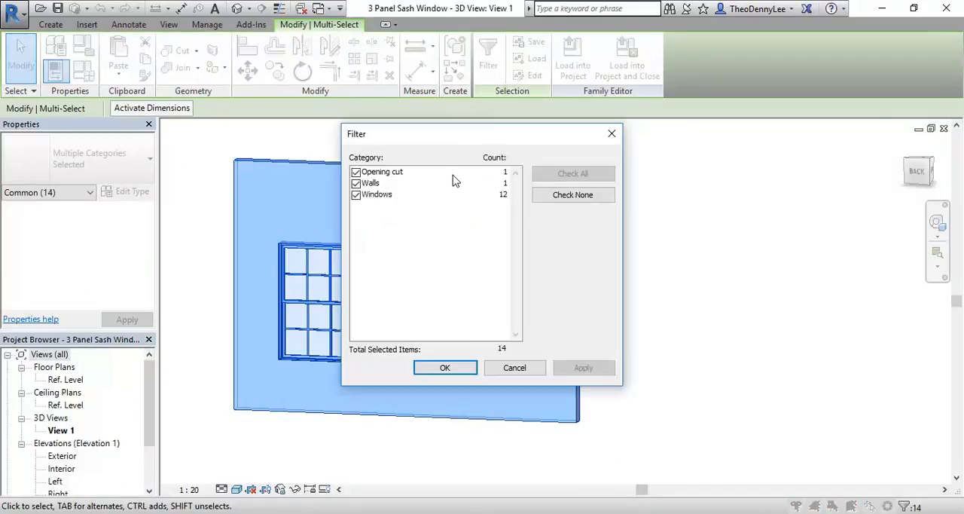
{"action": "left_click", "coordinate": [562, 197]}
{"action": "left_click", "coordinate": [356, 173]}
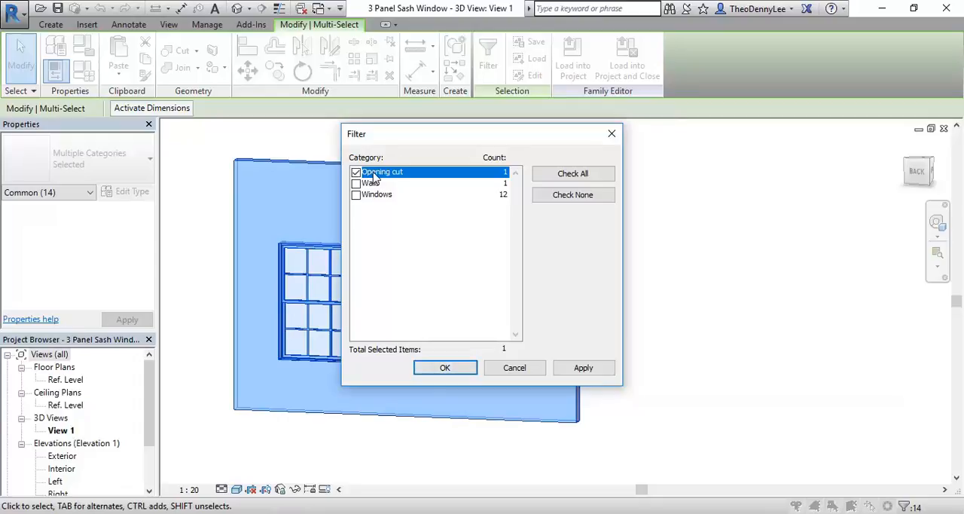
{"action": "left_click", "coordinate": [446, 368]}
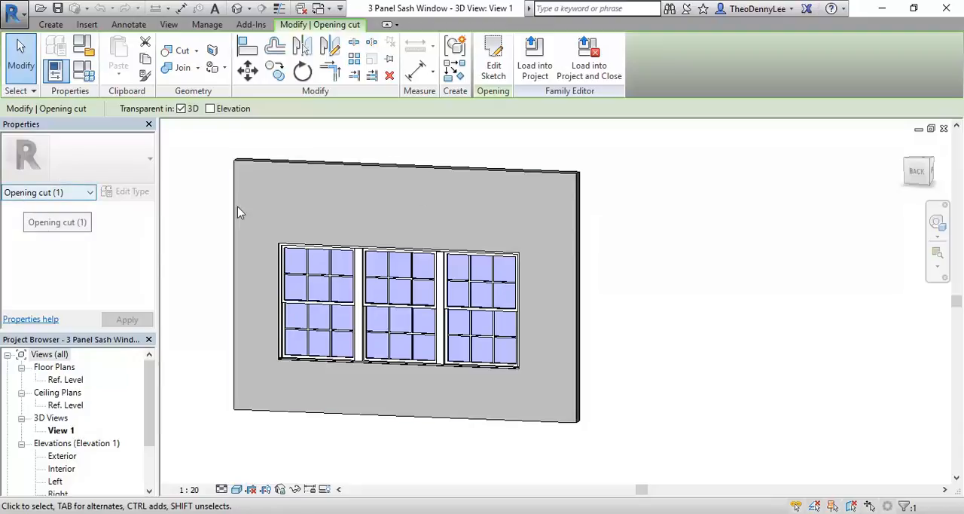
Step: Open the opening cut's boundary sketch for editing and switch to the Exterior elevation
{"action": "left_click", "coordinate": [494, 66]}
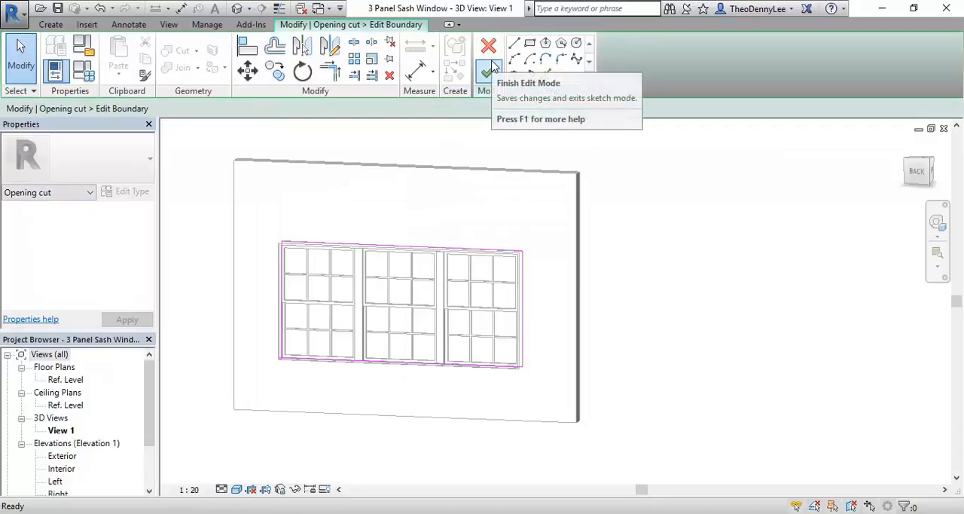
{"action": "scroll", "coordinate": [301, 282], "scroll_direction": "up", "scroll_amount": 4}
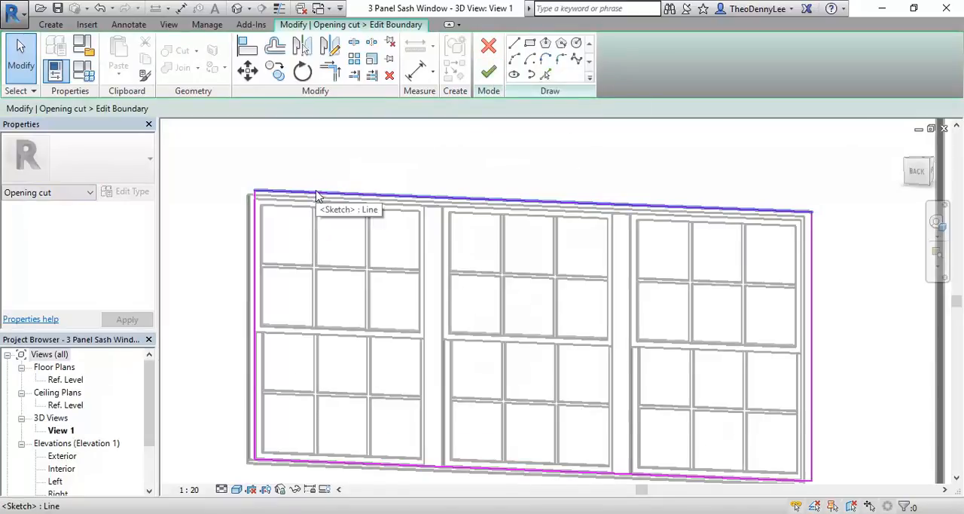
{"action": "scroll", "coordinate": [309, 269], "scroll_direction": "down", "scroll_amount": 5}
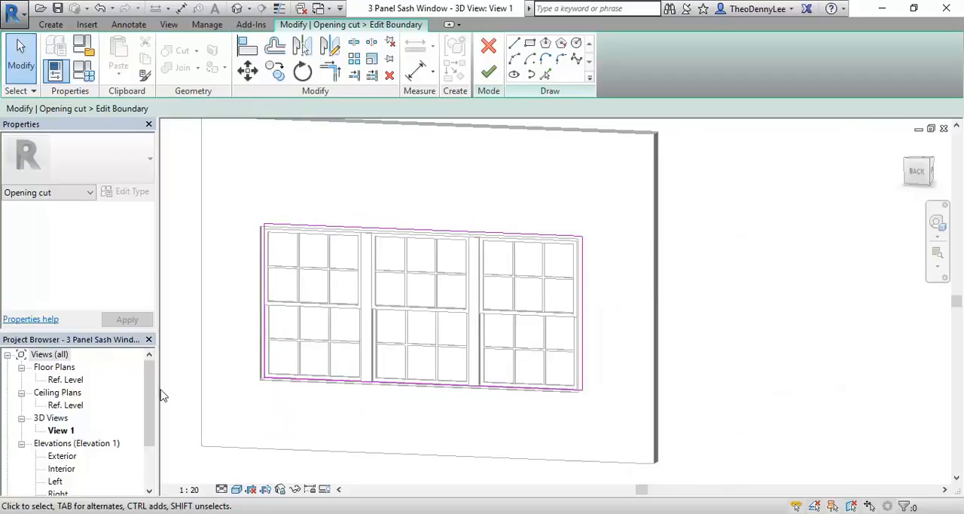
{"action": "left_click", "coordinate": [61, 459]}
{"action": "left_click", "coordinate": [61, 470]}
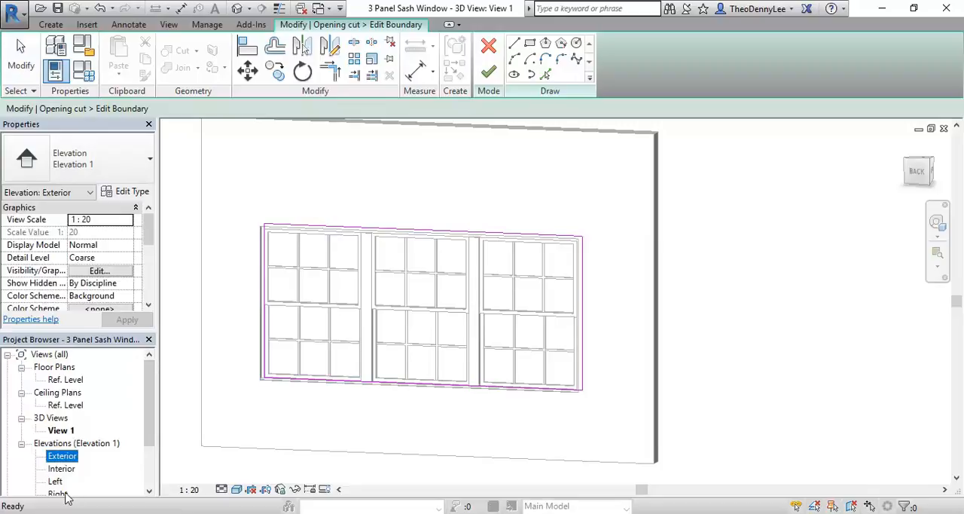
{"action": "double_click", "coordinate": [62, 455]}
{"action": "mouse_move", "coordinate": [516, 254]}
{"action": "middle_mouse_down"}
{"action": "mouse_move", "coordinate": [435, 284]}
{"action": "mouse_move", "coordinate": [464, 300]}
{"action": "mouse_move", "coordinate": [432, 320]}
{"action": "middle_mouse_up"}
{"action": "scroll", "coordinate": [462, 293], "scroll_direction": "up", "scroll_amount": 1}
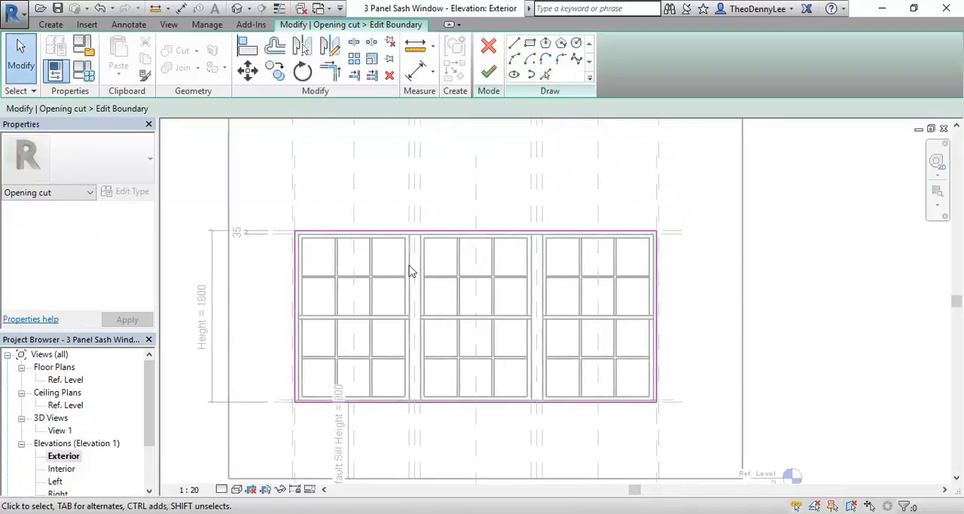
{"action": "middle_click_drag", "start_coordinate": [360, 176], "coordinate": [372, 186]}
Step: Draw a horizontal reference plane across the window's full width and set it 600 mm above the opening's top edge
{"action": "left_click", "coordinate": [53, 28]}
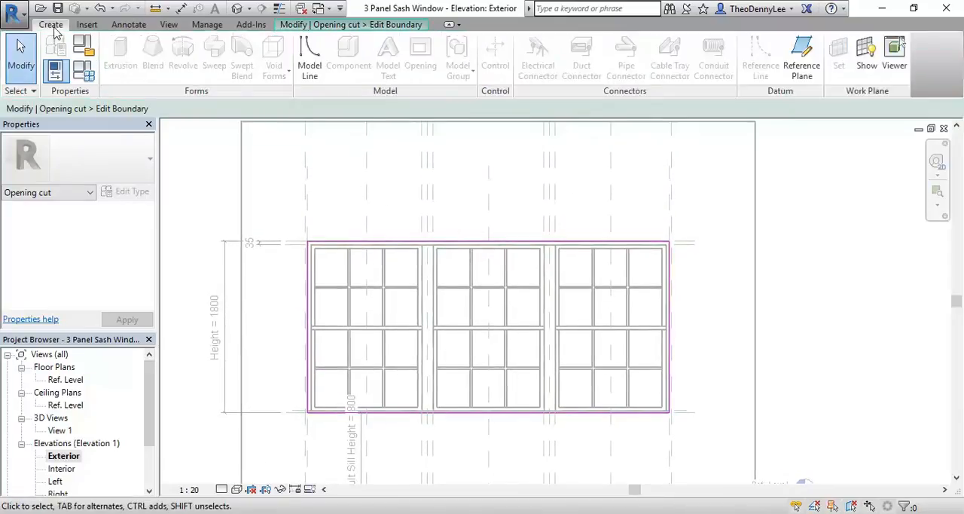
{"action": "left_click", "coordinate": [338, 26]}
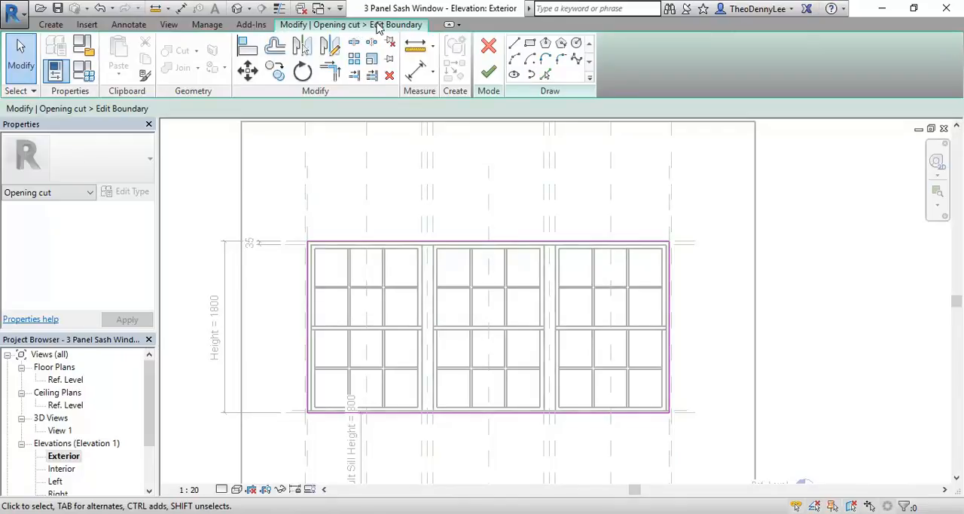
{"action": "left_click", "coordinate": [52, 27]}
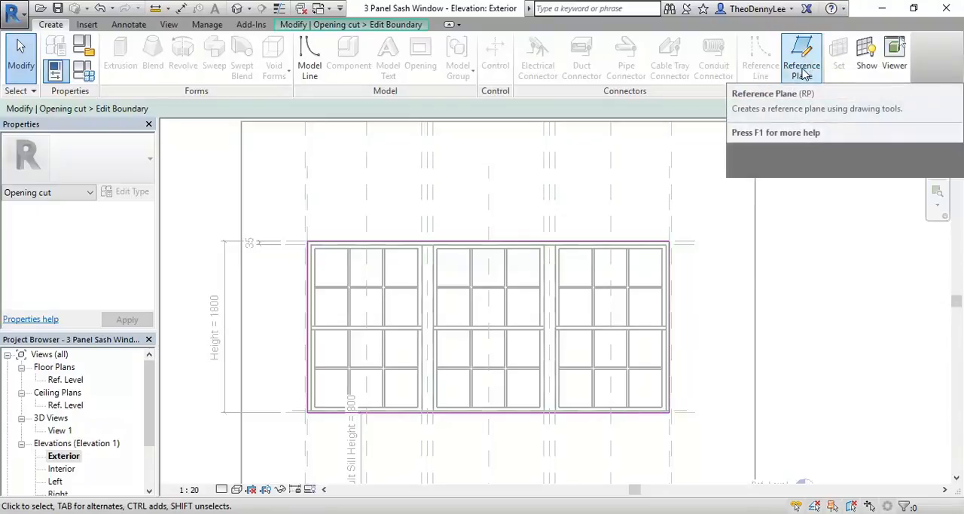
{"action": "left_click", "coordinate": [802, 69]}
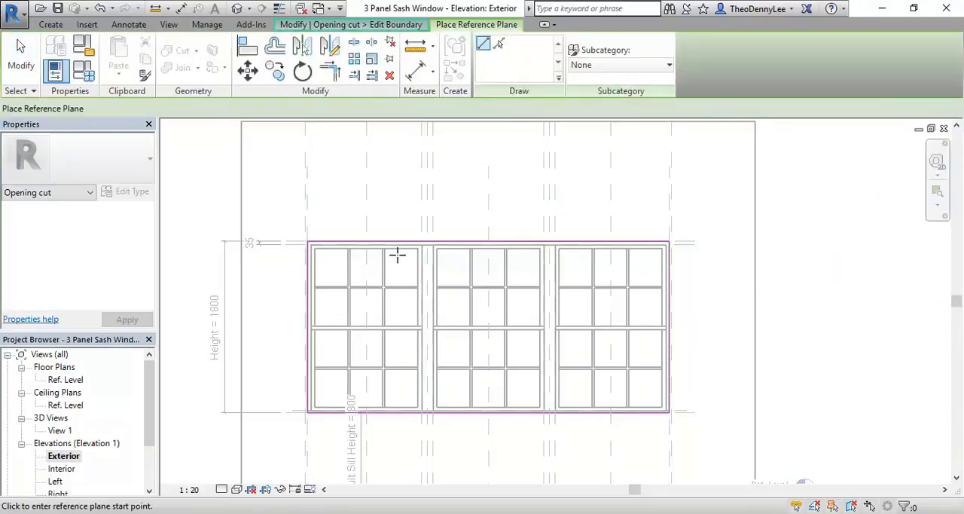
{"action": "left_click", "coordinate": [267, 199]}
{"action": "left_click", "coordinate": [696, 198]}
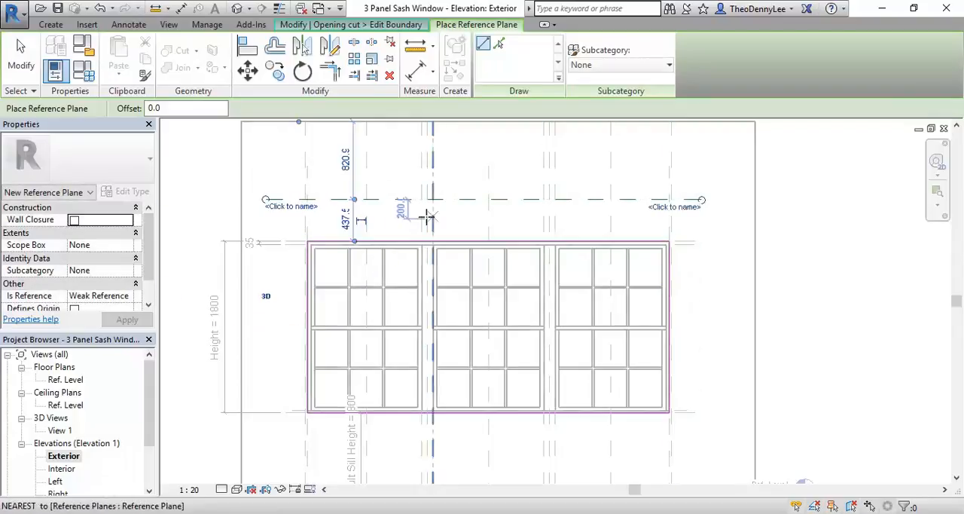
{"action": "left_click", "coordinate": [340, 221]}
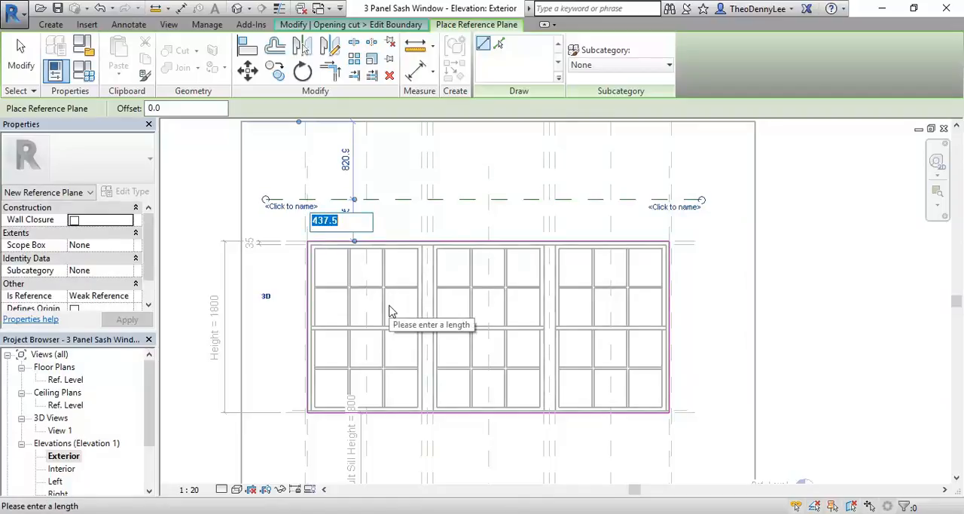
{"action": "type", "text": "600"}
{"action": "key", "text": "Return"}
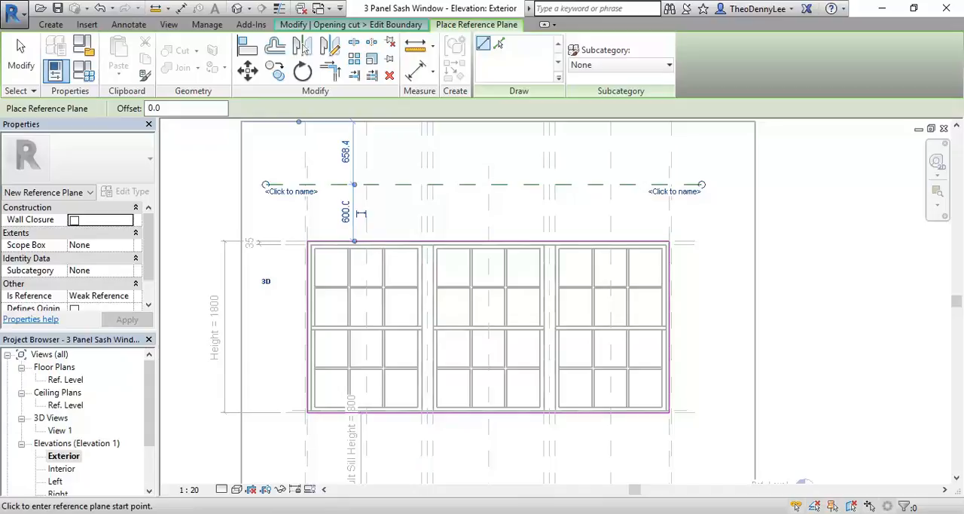
{"action": "mouse_move", "coordinate": [226, 512]}
{"action": "left_click", "coordinate": [267, 461]}
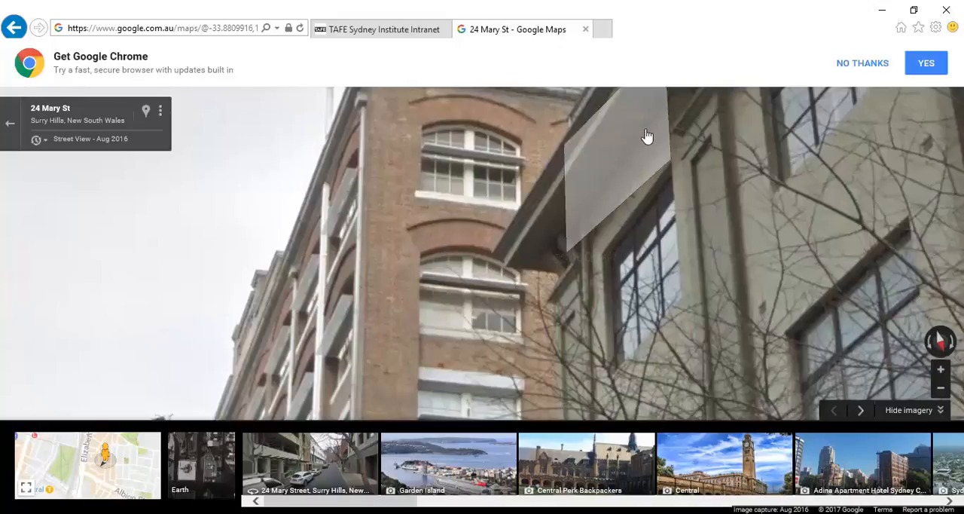
Step: Return to the Revit family and set the horizontal reference plane 500 mm above the opening's top edge
{"action": "left_click", "coordinate": [882, 10]}
{"action": "right_click", "coordinate": [342, 216]}
{"action": "left_click", "coordinate": [362, 222]}
{"action": "scroll", "coordinate": [354, 219], "scroll_direction": "up", "scroll_amount": 1}
{"action": "right_click", "coordinate": [356, 220]}
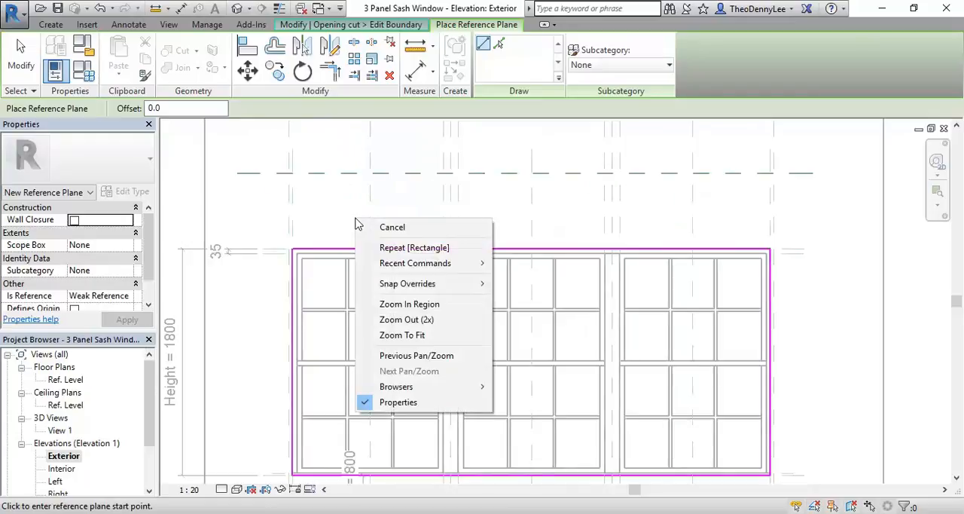
{"action": "left_click", "coordinate": [366, 225]}
{"action": "left_click", "coordinate": [362, 211]}
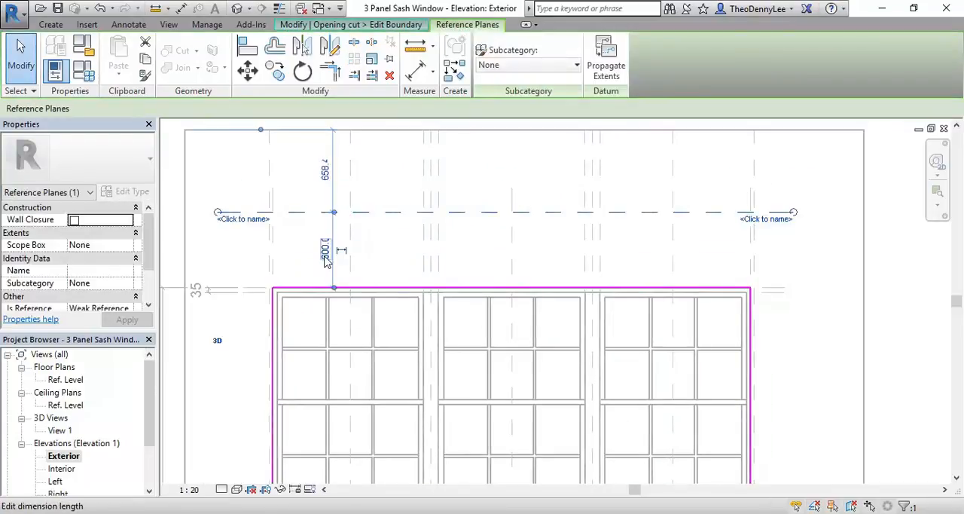
{"action": "left_click", "coordinate": [324, 252]}
{"action": "type", "text": "550"}
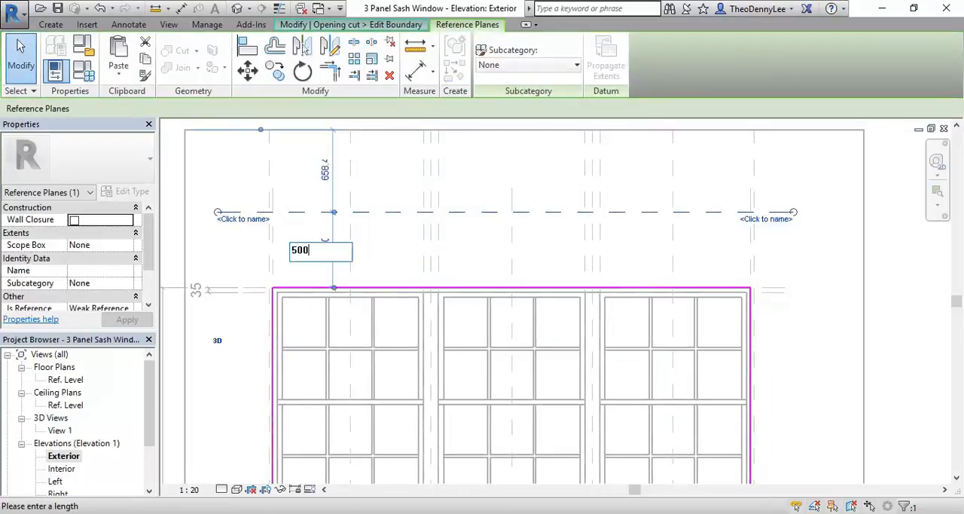
{"action": "key", "text": "Return"}
{"action": "key", "text": "Escape"}
{"action": "scroll", "coordinate": [390, 209], "scroll_direction": "down", "scroll_amount": 1}
{"action": "scroll", "coordinate": [390, 209], "scroll_direction": "down", "scroll_amount": 1}
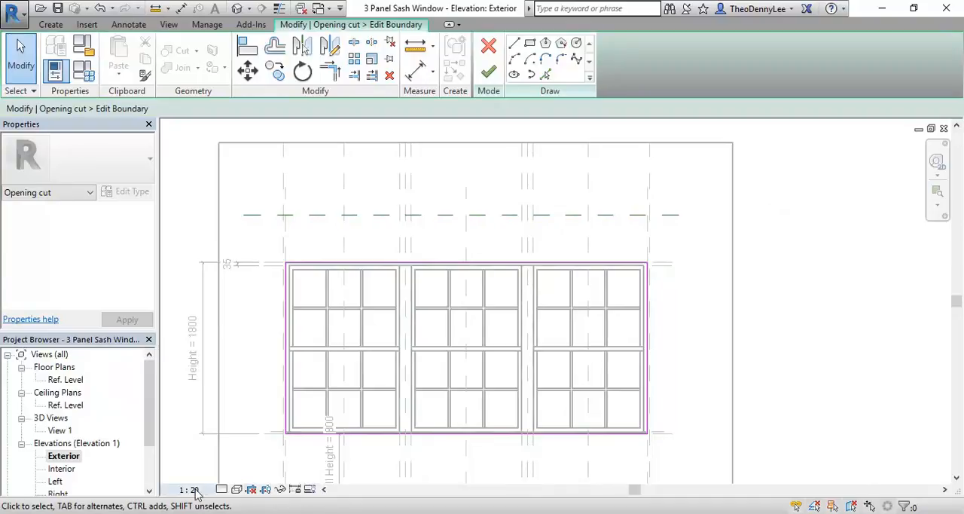
Step: Check the window heads in Street View, and move the horizontal reference plane down to 600 mm below the opening's top edge
{"action": "left_click", "coordinate": [239, 476]}
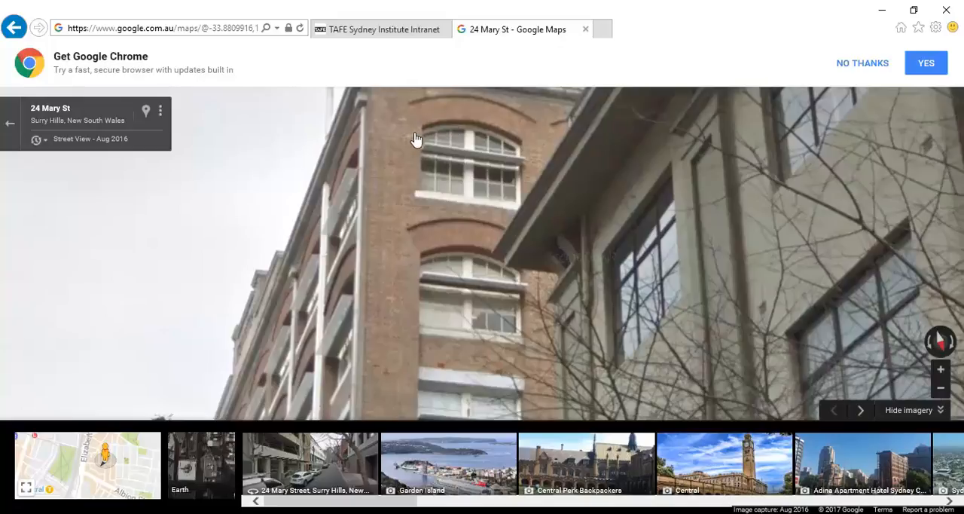
{"action": "middle_click_drag", "start_coordinate": [413, 222], "coordinate": [396, 212]}
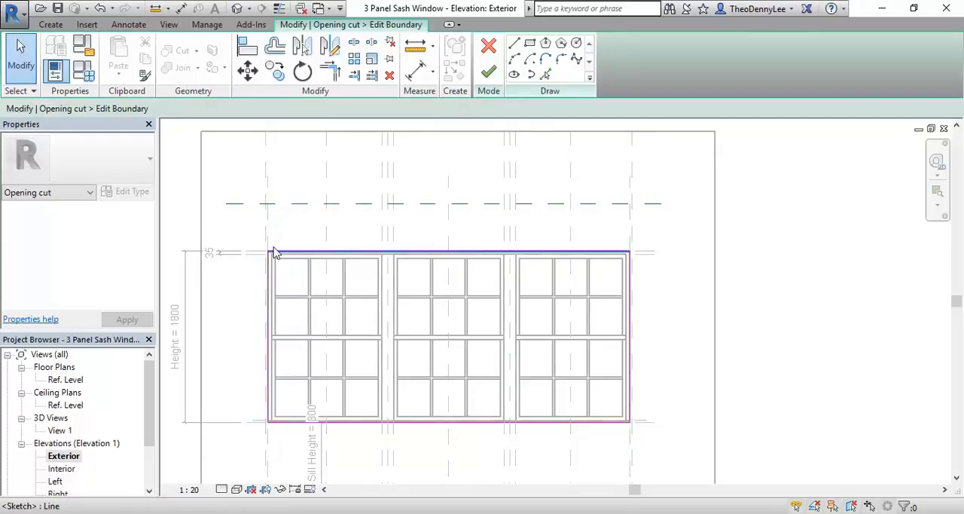
{"action": "left_click", "coordinate": [463, 203]}
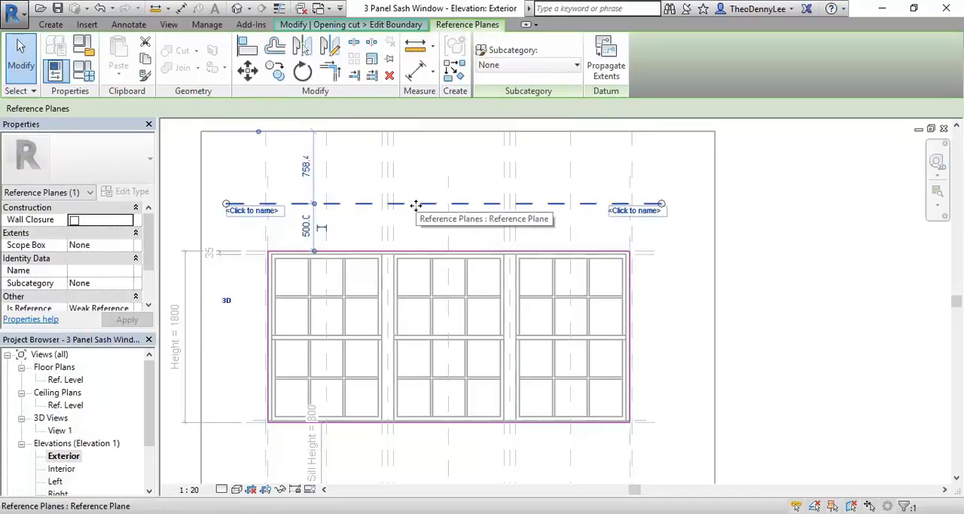
{"action": "left_click_drag", "start_coordinate": [415, 205], "coordinate": [412, 314]}
{"action": "scroll", "coordinate": [292, 301], "scroll_direction": "up", "scroll_amount": 2}
{"action": "scroll", "coordinate": [292, 301], "scroll_direction": "up", "scroll_amount": 1}
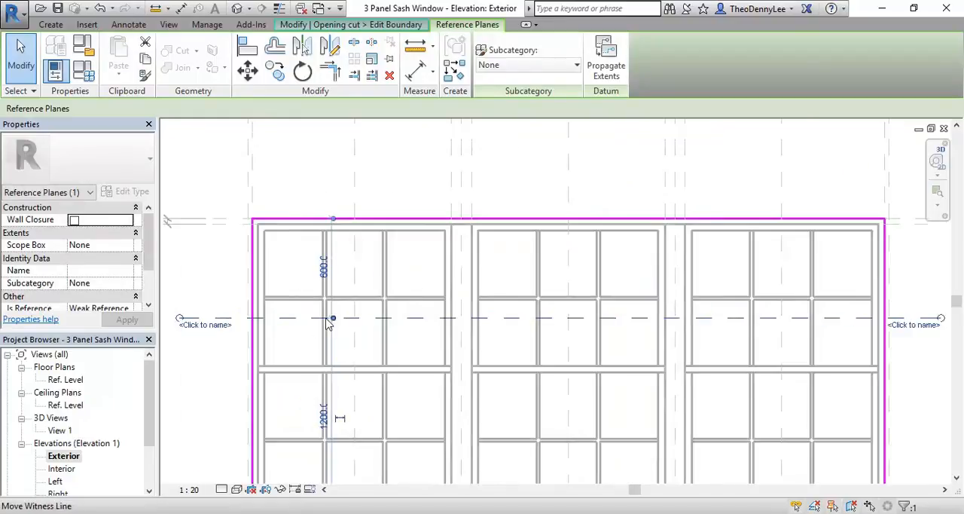
{"action": "middle_click_drag", "start_coordinate": [265, 284], "coordinate": [311, 279]}
{"action": "scroll", "coordinate": [294, 269], "scroll_direction": "down", "scroll_amount": 1}
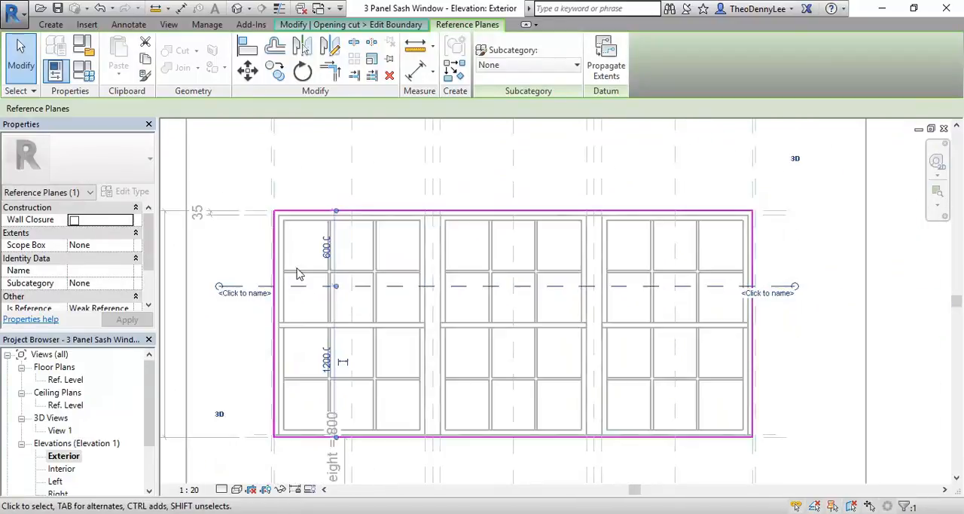
Step: Recheck the arch proportions in Street View and set the horizontal reference plane 400 mm below the opening's top edge
{"action": "mouse_move", "coordinate": [151, 506]}
{"action": "left_click", "coordinate": [226, 470]}
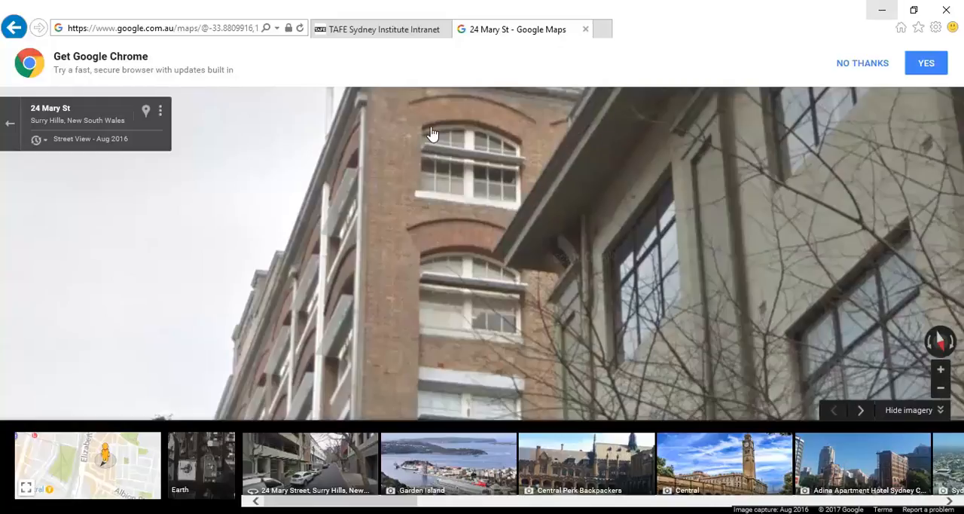
{"action": "left_click", "coordinate": [882, 9]}
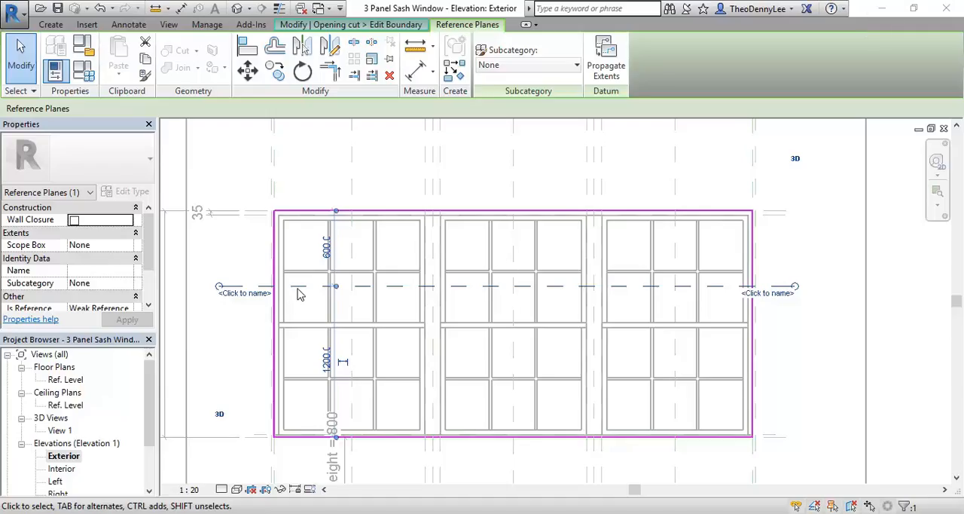
{"action": "left_click", "coordinate": [326, 258]}
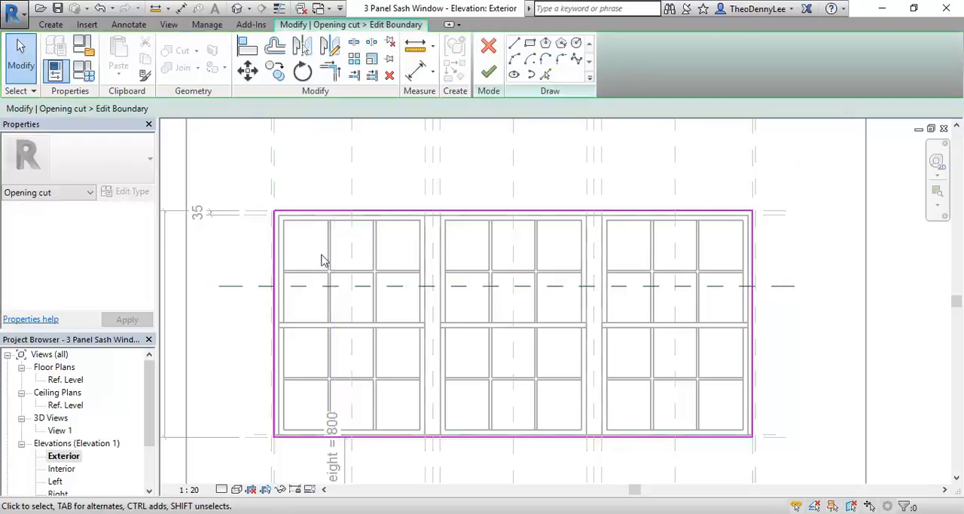
{"action": "right_click", "coordinate": [315, 244]}
{"action": "left_click", "coordinate": [370, 253]}
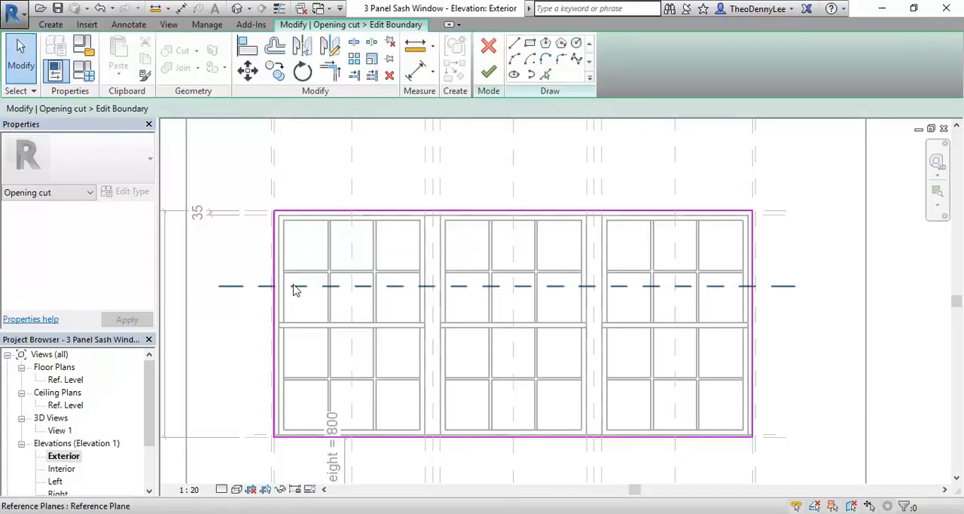
{"action": "left_click", "coordinate": [295, 287]}
{"action": "left_click", "coordinate": [314, 248]}
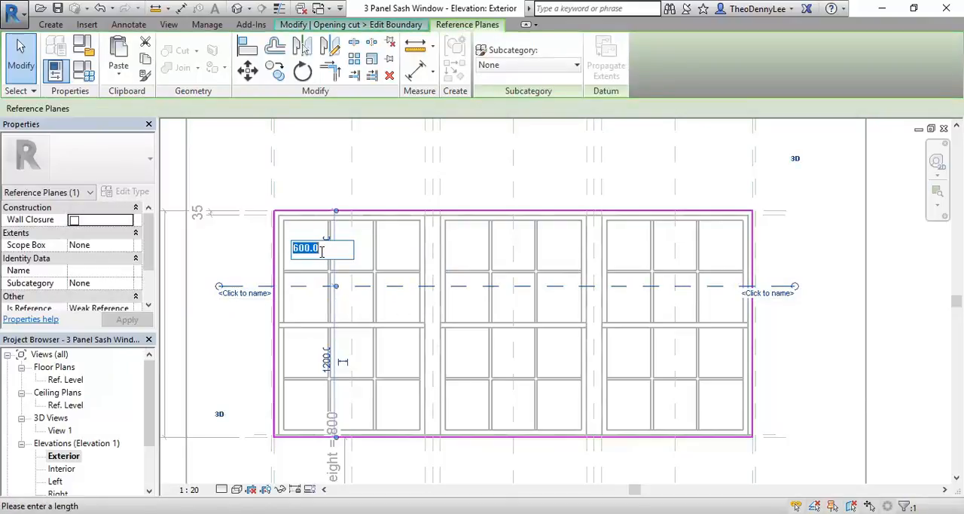
{"action": "type", "text": "400"}
{"action": "key", "text": "Return"}
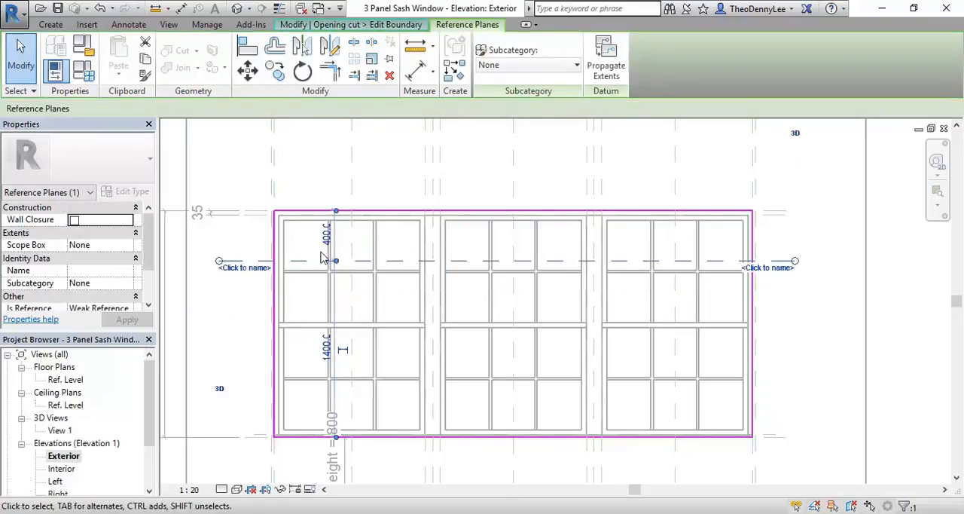
{"action": "left_click", "coordinate": [306, 245]}
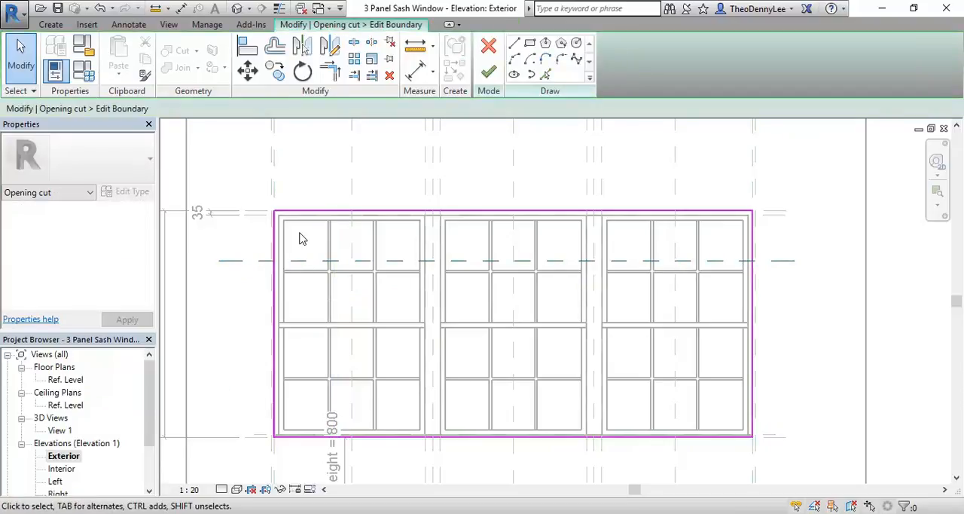
Step: Draw a start-end-radius arc between the opening's side edges at the horizontal reference plane, peaking at the top edge's midpoint
{"action": "scroll", "coordinate": [299, 238], "scroll_direction": "down", "scroll_amount": 1}
{"action": "scroll", "coordinate": [293, 272], "scroll_direction": "up", "scroll_amount": 1}
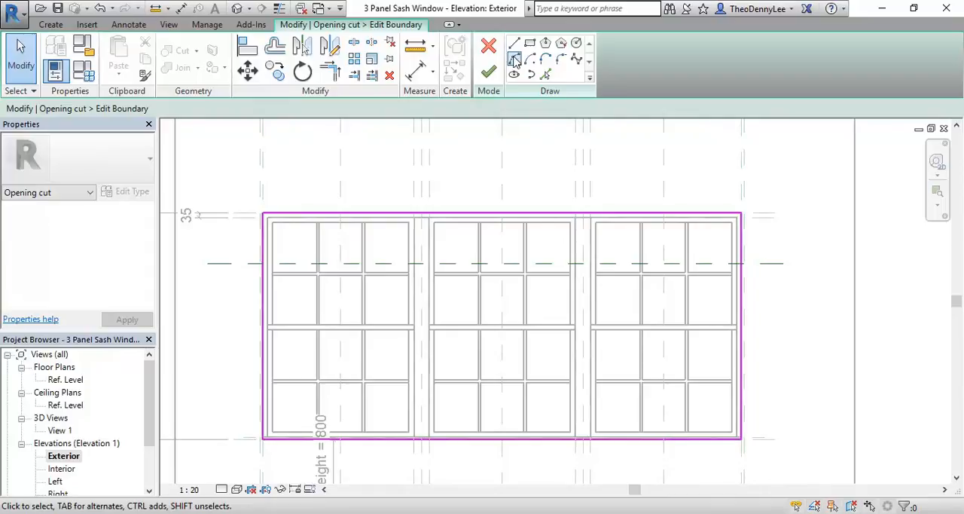
{"action": "left_click", "coordinate": [514, 60]}
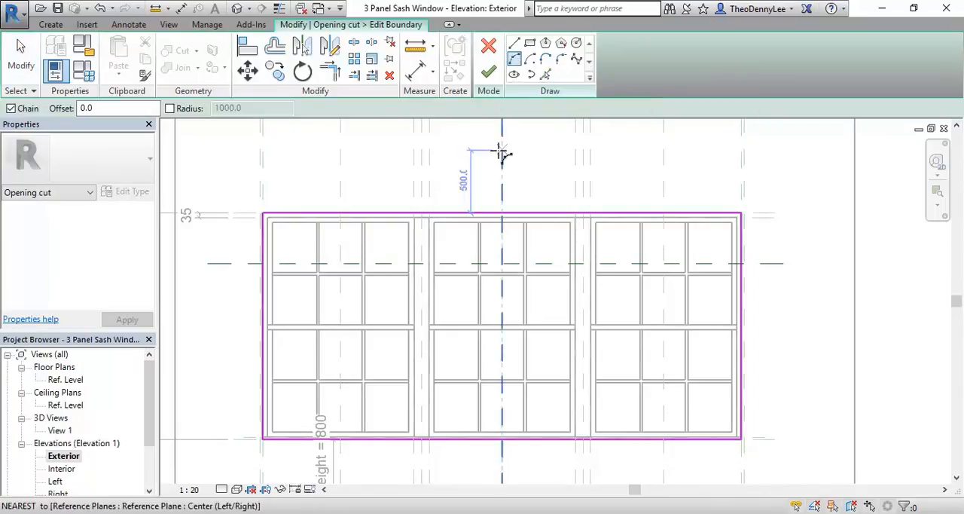
{"action": "scroll", "coordinate": [256, 243], "scroll_direction": "up", "scroll_amount": 5}
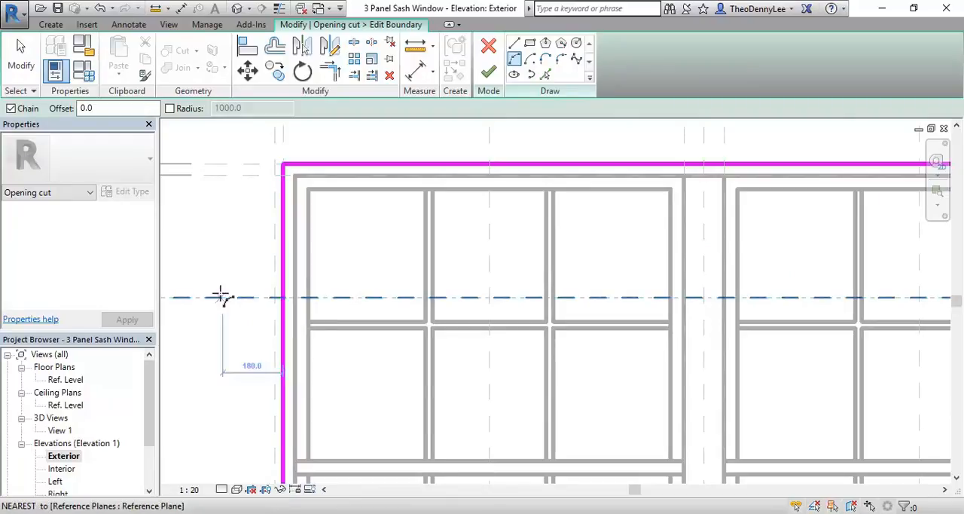
{"action": "left_click", "coordinate": [283, 299]}
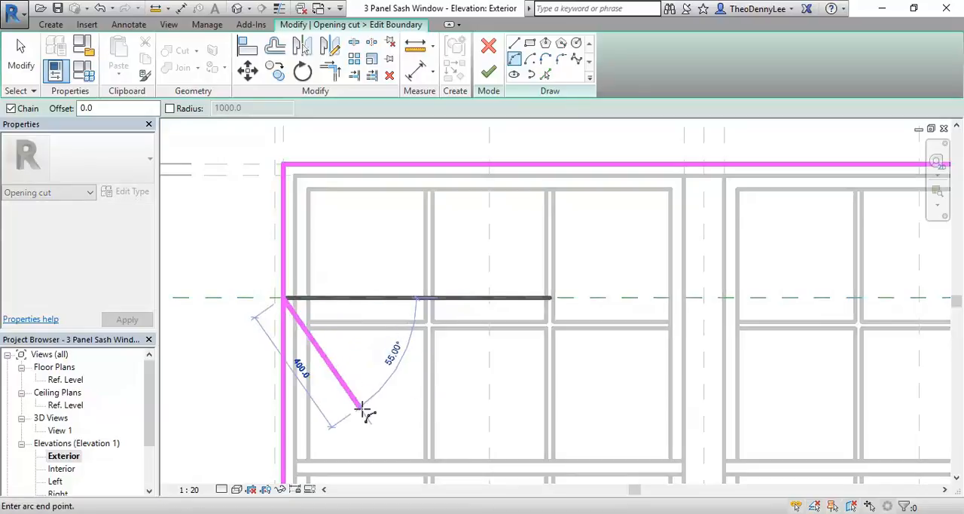
{"action": "scroll", "coordinate": [523, 220], "scroll_direction": "down", "scroll_amount": 1}
{"action": "scroll", "coordinate": [534, 241], "scroll_direction": "down", "scroll_amount": 2}
{"action": "scroll", "coordinate": [708, 290], "scroll_direction": "down", "scroll_amount": 2}
{"action": "scroll", "coordinate": [799, 259], "scroll_direction": "up", "scroll_amount": 3}
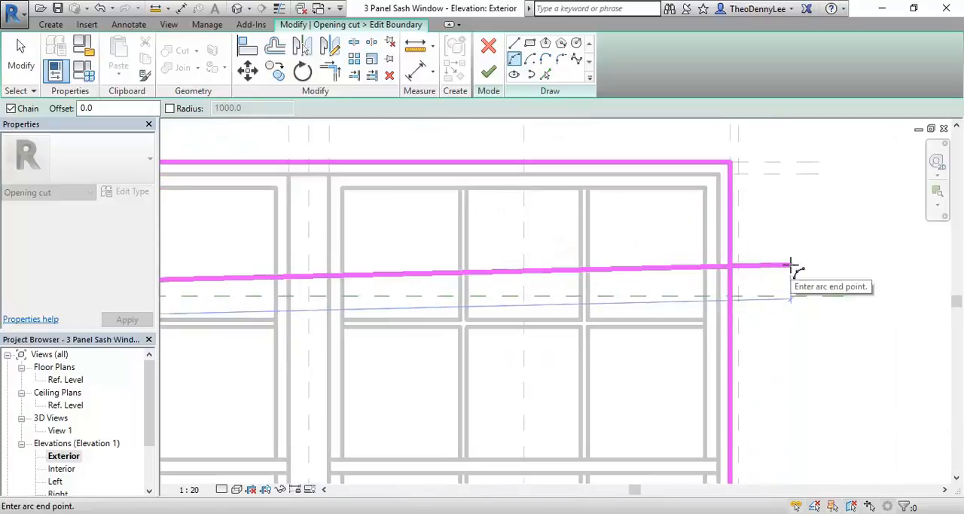
{"action": "left_click", "coordinate": [734, 295]}
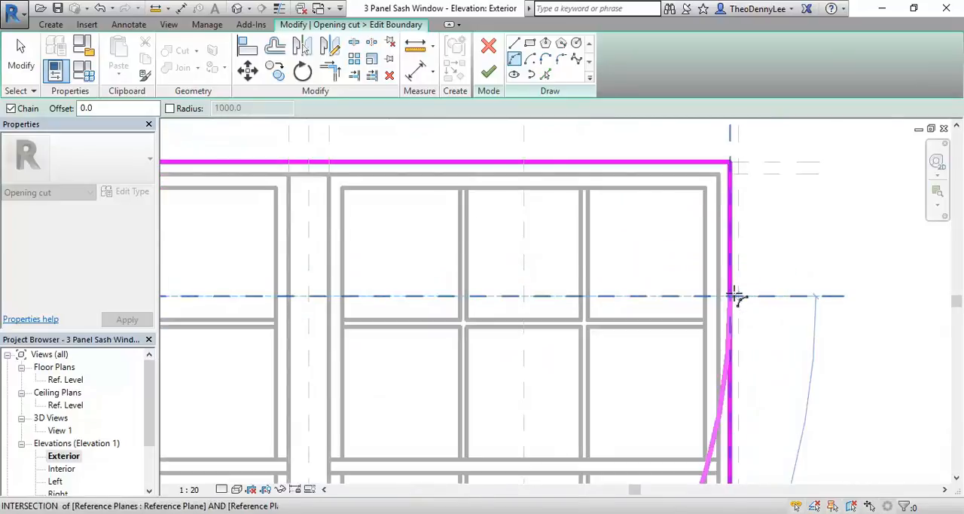
{"action": "scroll", "coordinate": [630, 264], "scroll_direction": "down", "scroll_amount": 2}
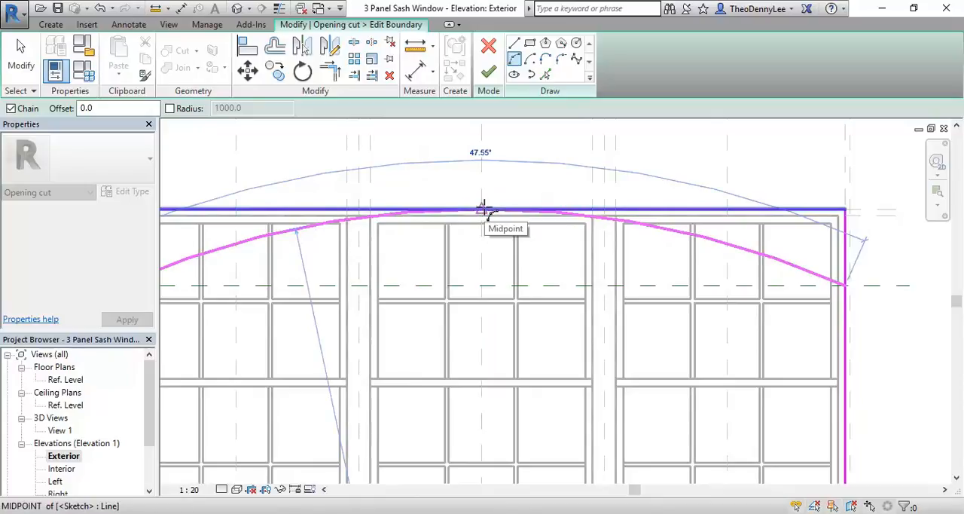
{"action": "key", "text": "Escape"}
{"action": "right_click", "coordinate": [419, 169]}
{"action": "left_click", "coordinate": [437, 182]}
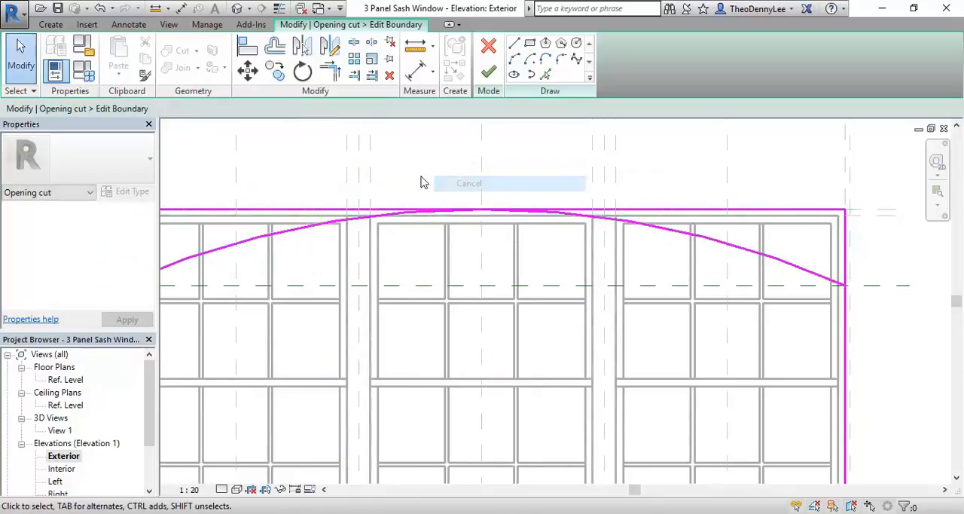
Step: Trim both vertical side edges of the opening boundary to the ends of the arc
{"action": "scroll", "coordinate": [437, 180], "scroll_direction": "down", "scroll_amount": 2}
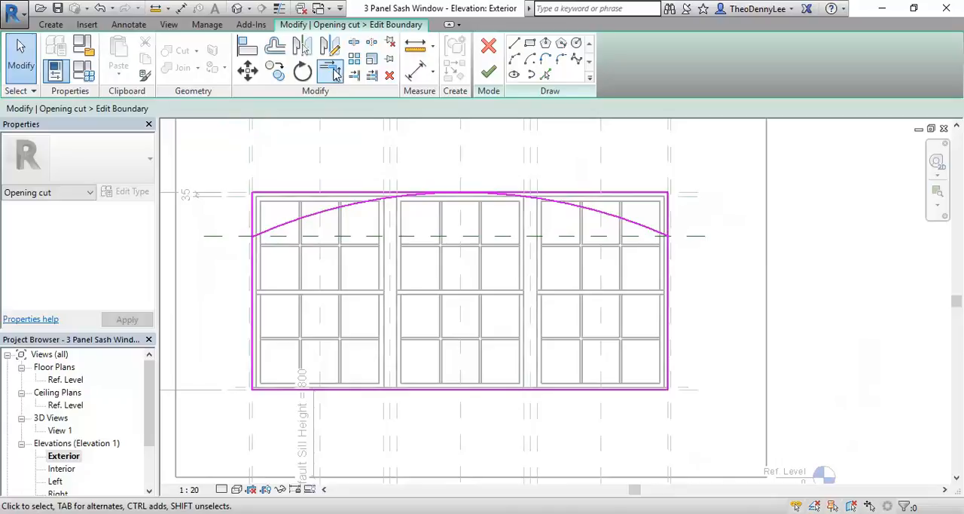
{"action": "left_click", "coordinate": [335, 70]}
{"action": "left_click", "coordinate": [253, 276]}
{"action": "left_click", "coordinate": [273, 235]}
{"action": "left_click", "coordinate": [668, 300]}
{"action": "left_click", "coordinate": [652, 235]}
{"action": "right_click", "coordinate": [354, 153]}
{"action": "left_click", "coordinate": [372, 159]}
{"action": "right_click", "coordinate": [372, 156]}
{"action": "left_click", "coordinate": [378, 165]}
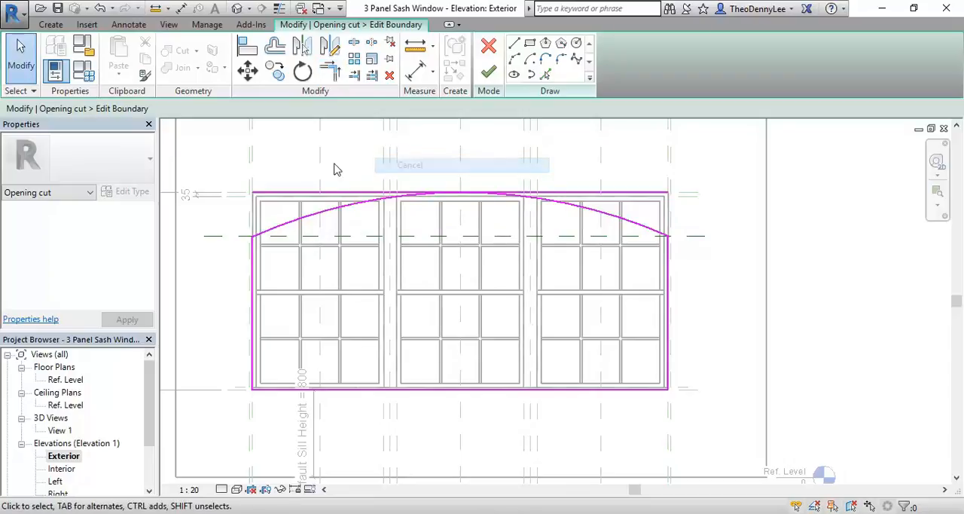
Step: Delete the straight top edge of the opening boundary, leaving the arc as its head
{"action": "left_click", "coordinate": [319, 193]}
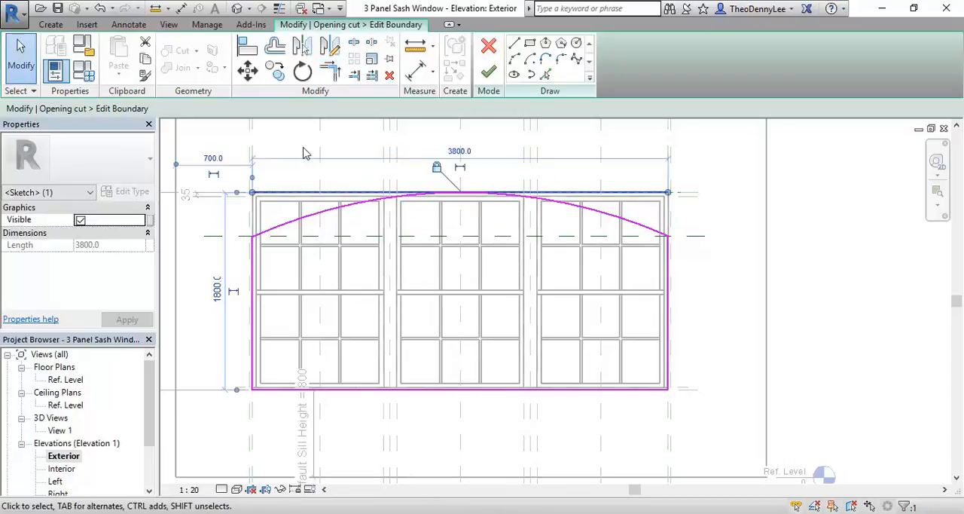
{"action": "key", "text": "Delete"}
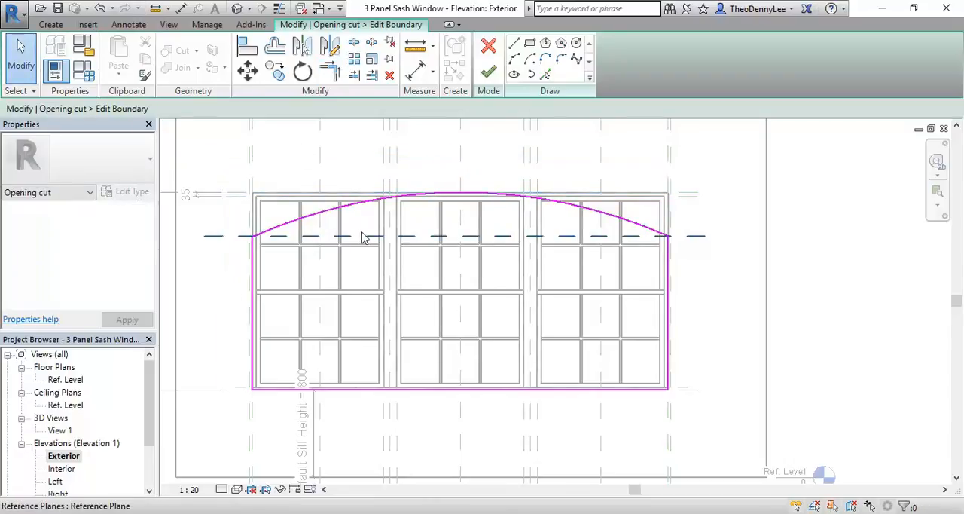
{"action": "left_click", "coordinate": [485, 202]}
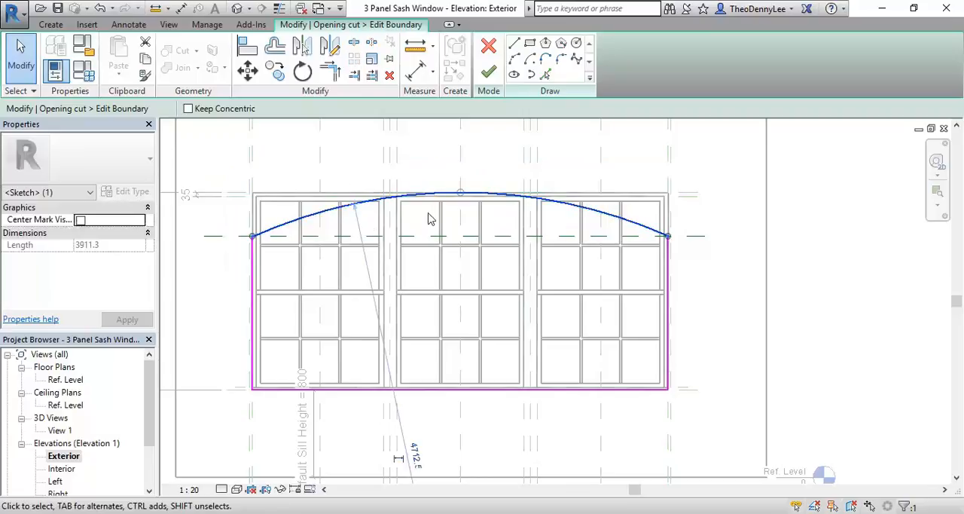
{"action": "left_click", "coordinate": [337, 170]}
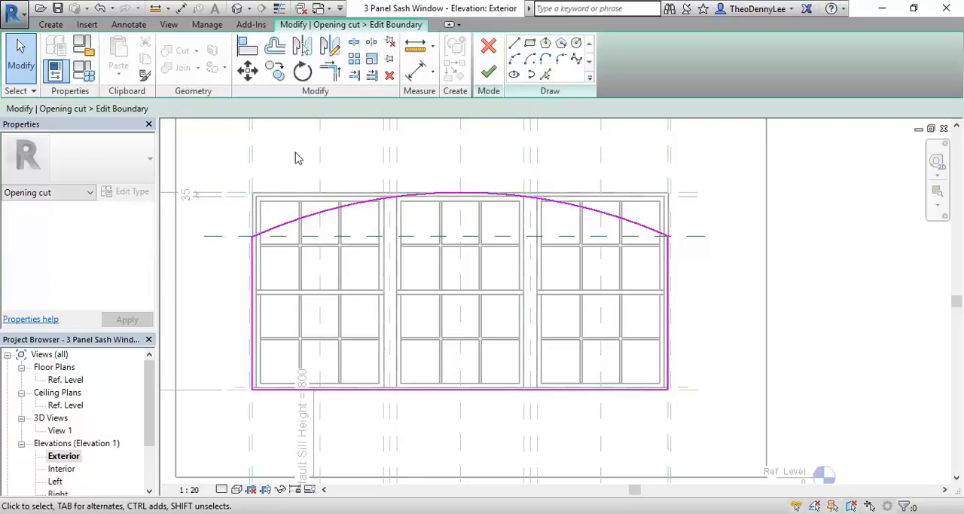
{"action": "middle_click_drag", "start_coordinate": [295, 158], "coordinate": [326, 168]}
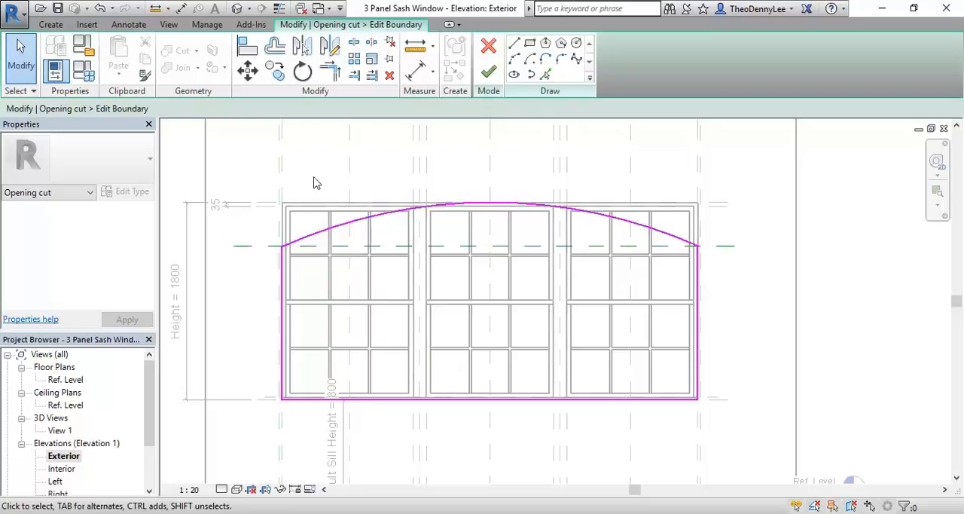
{"action": "mouse_move", "coordinate": [241, 250]}
{"action": "middle_mouse_down"}
{"action": "mouse_move", "coordinate": [318, 239]}
{"action": "mouse_move", "coordinate": [287, 227]}
{"action": "middle_mouse_up"}
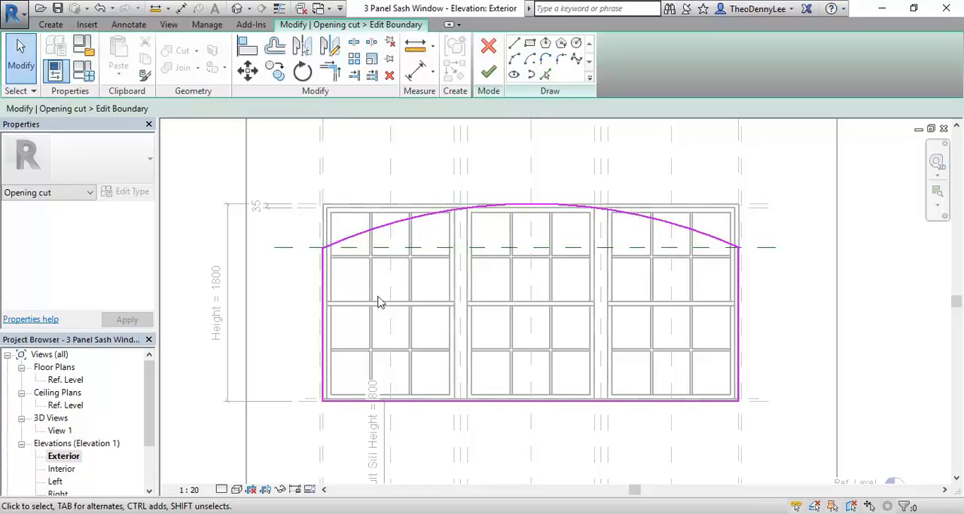
{"action": "scroll", "coordinate": [297, 303], "scroll_direction": "down", "scroll_amount": 2}
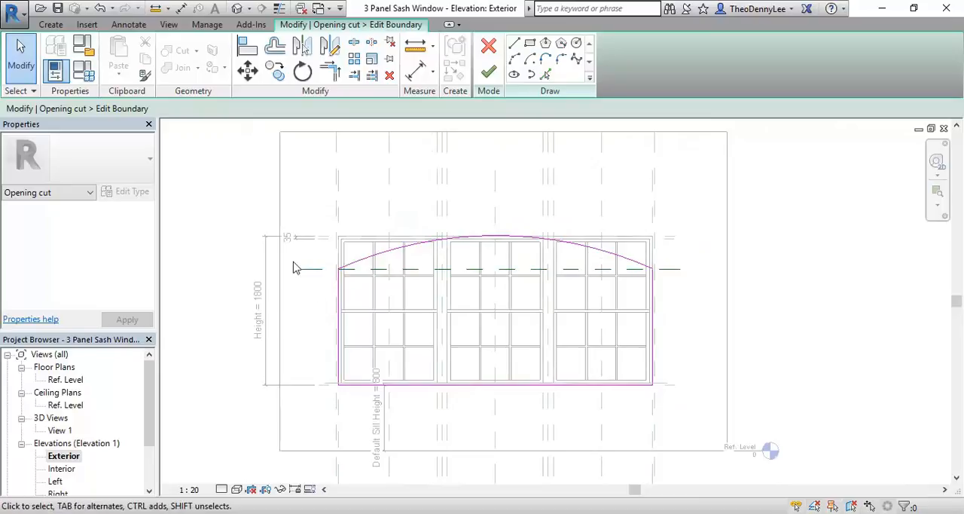
{"action": "scroll", "coordinate": [297, 264], "scroll_direction": "up", "scroll_amount": 3}
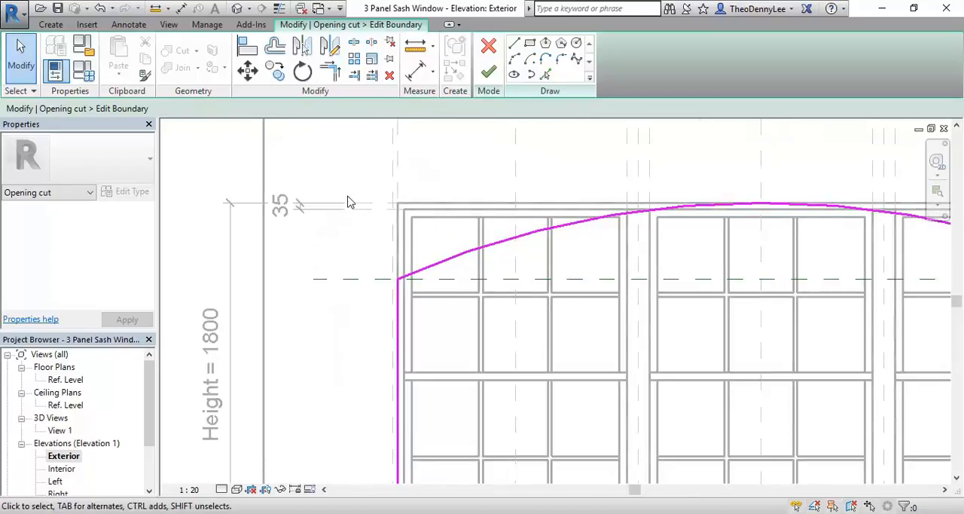
{"action": "scroll", "coordinate": [348, 202], "scroll_direction": "down", "scroll_amount": 3}
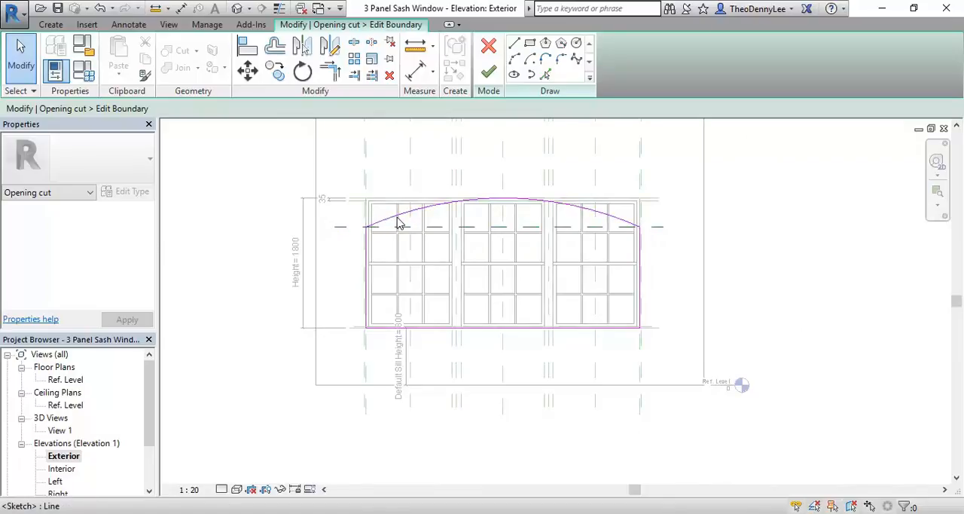
Step: Finish the arched boundary sketch of the opening cut, removing the constraints that conflict with it
{"action": "scroll", "coordinate": [448, 211], "scroll_direction": "up", "scroll_amount": 3}
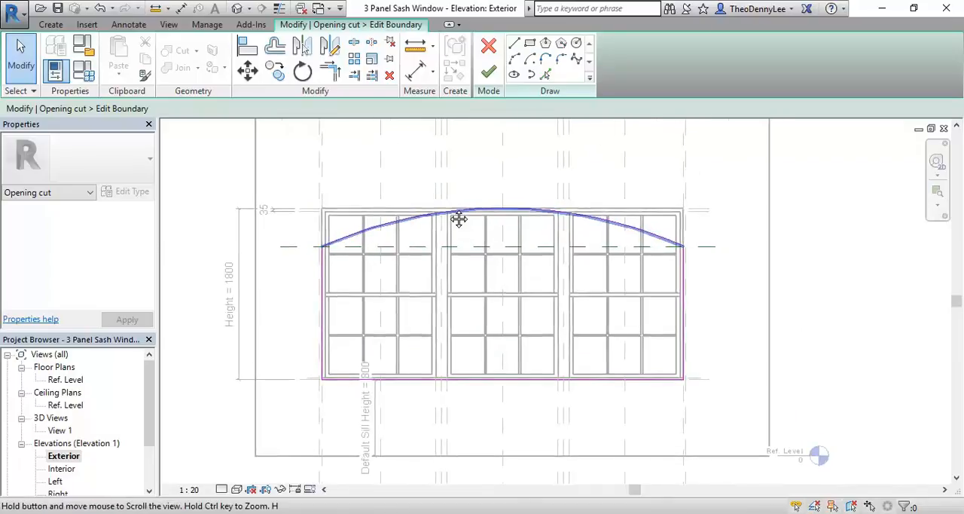
{"action": "scroll", "coordinate": [362, 260], "scroll_direction": "down", "scroll_amount": 2}
{"action": "scroll", "coordinate": [469, 281], "scroll_direction": "up", "scroll_amount": 2}
{"action": "middle_click_drag", "start_coordinate": [469, 307], "coordinate": [456, 340]}
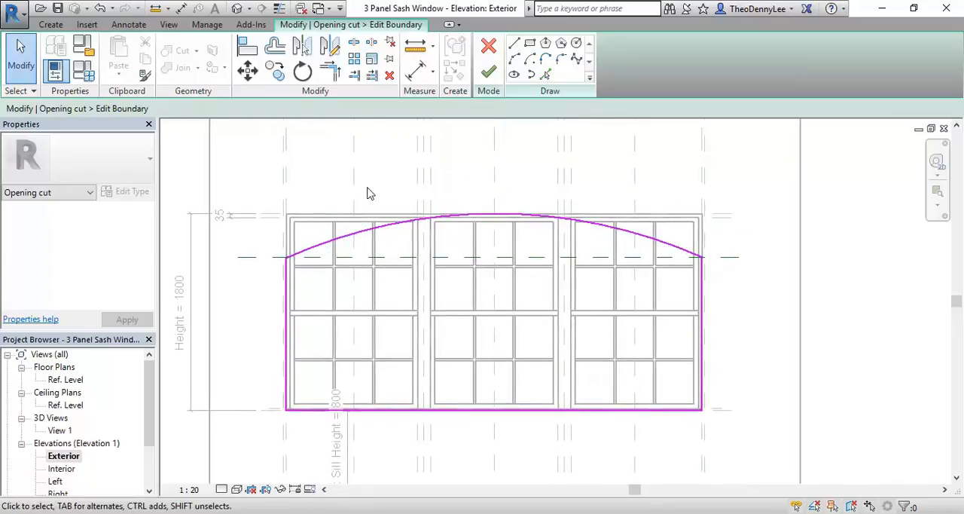
{"action": "middle_click_drag", "start_coordinate": [383, 168], "coordinate": [412, 176]}
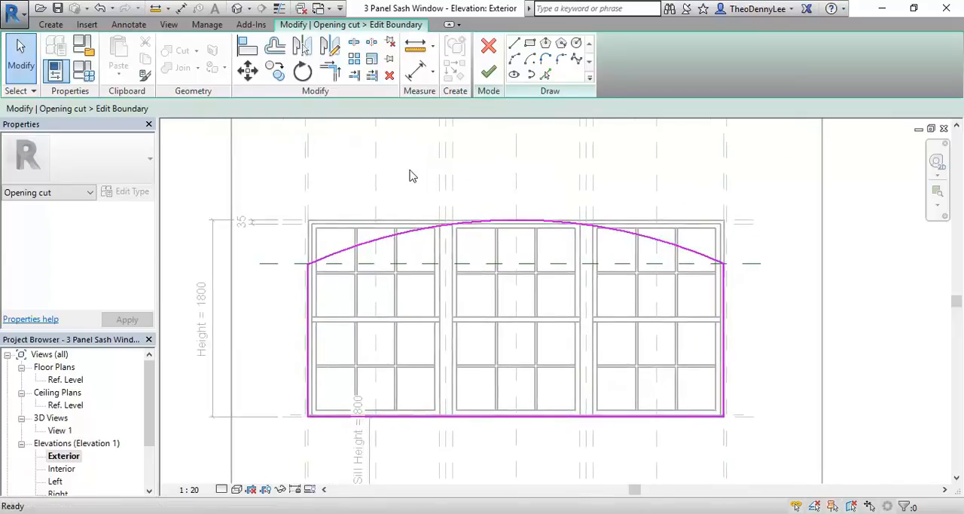
{"action": "left_click", "coordinate": [486, 75]}
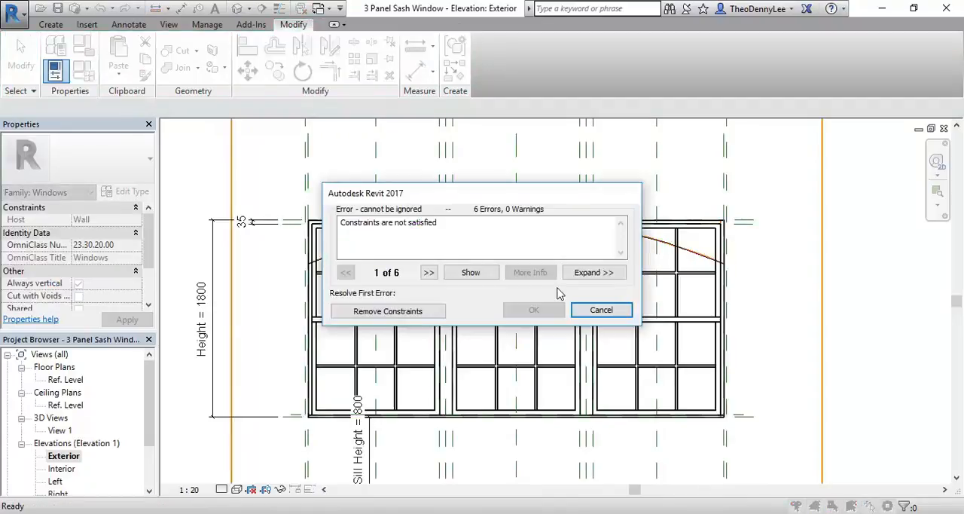
{"action": "left_click_drag", "start_coordinate": [486, 192], "coordinate": [635, 156]}
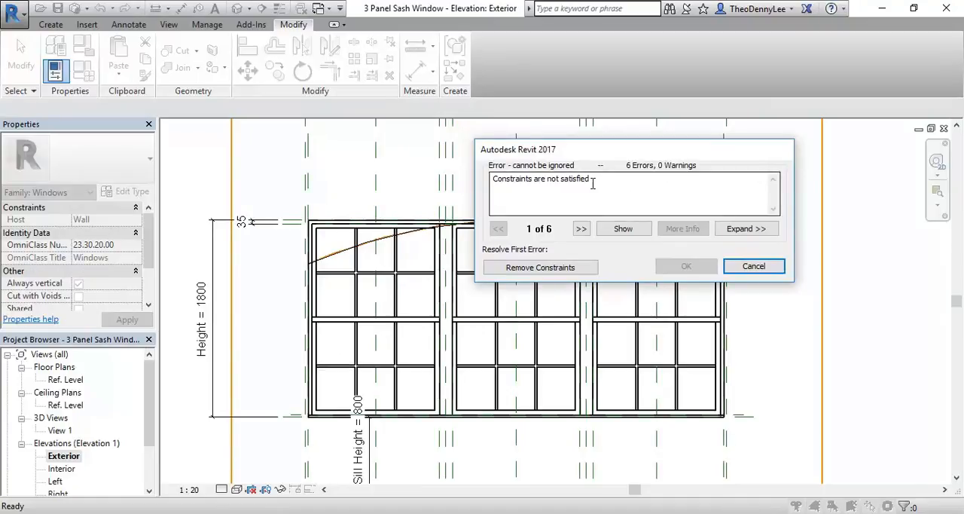
{"action": "left_click", "coordinate": [545, 268]}
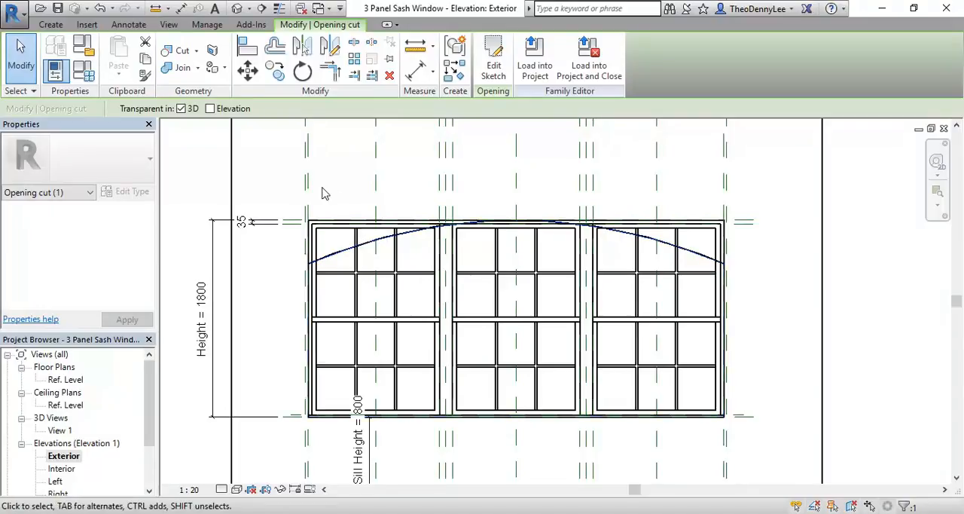
{"action": "left_click", "coordinate": [256, 179]}
Step: Examine the arched opening and the window frame around its head in the 3D view, View 1
{"action": "double_click", "coordinate": [61, 430]}
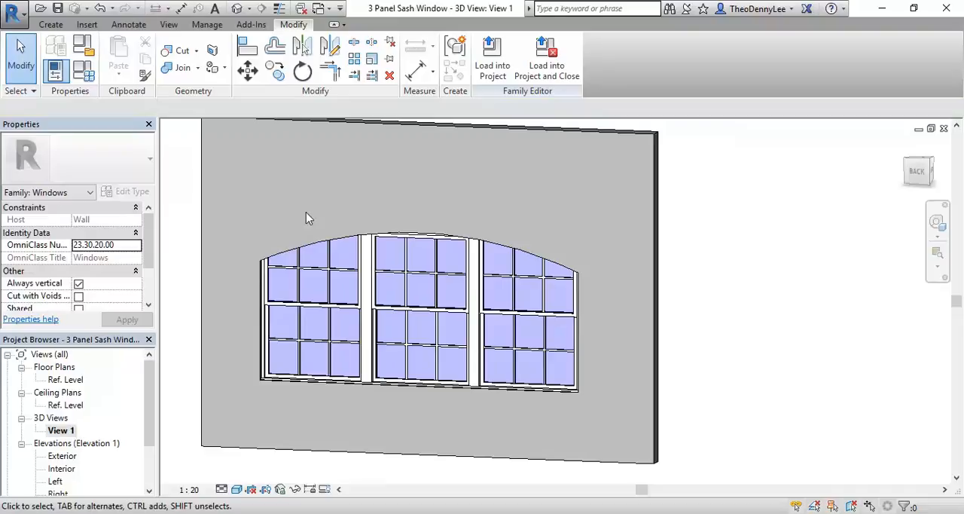
{"action": "middle_click_drag", "start_coordinate": [305, 211], "coordinate": [350, 134]}
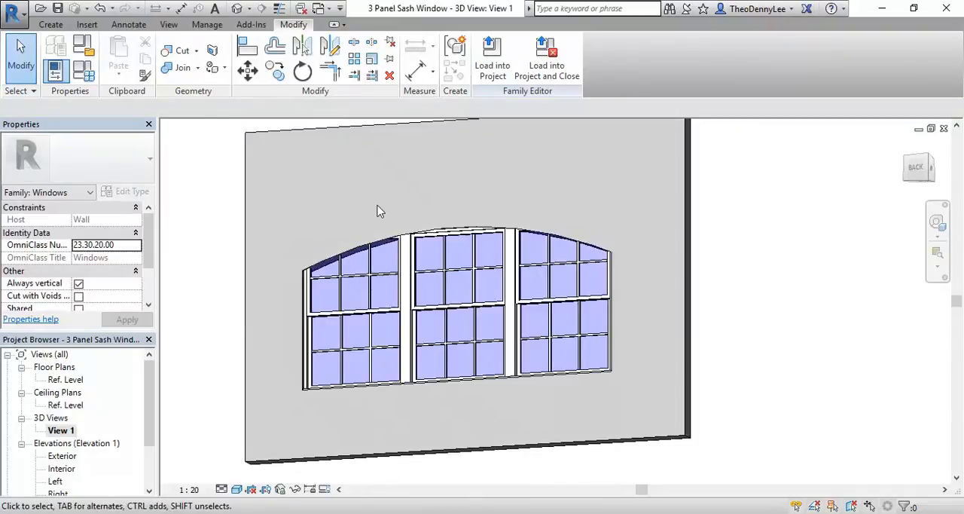
{"action": "middle_click_drag", "start_coordinate": [379, 212], "coordinate": [342, 232], "text": "shift"}
{"action": "scroll", "coordinate": [341, 232], "scroll_direction": "up", "scroll_amount": 3}
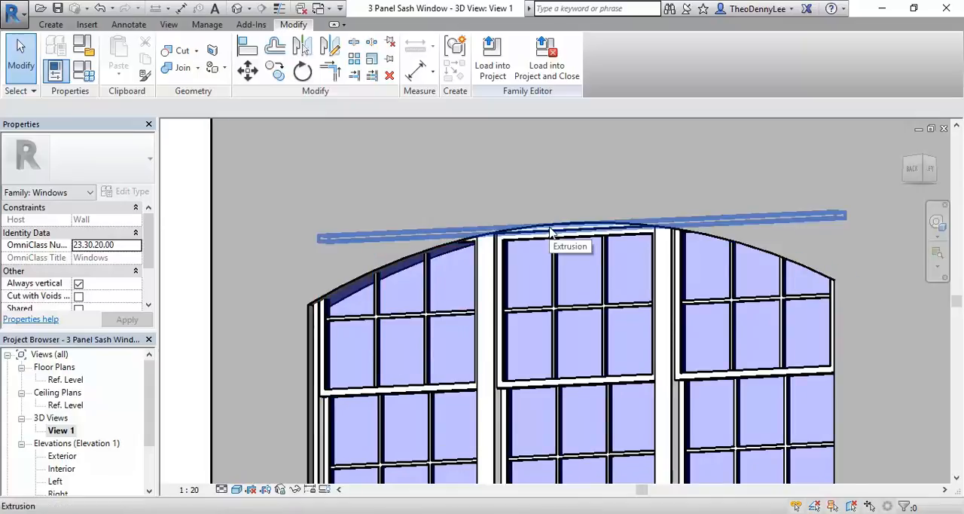
{"action": "scroll", "coordinate": [453, 189], "scroll_direction": "down", "scroll_amount": 2}
{"action": "middle_click_drag", "start_coordinate": [437, 182], "coordinate": [446, 215]}
{"action": "scroll", "coordinate": [468, 244], "scroll_direction": "up", "scroll_amount": 1}
{"action": "scroll", "coordinate": [482, 254], "scroll_direction": "up", "scroll_amount": 5}
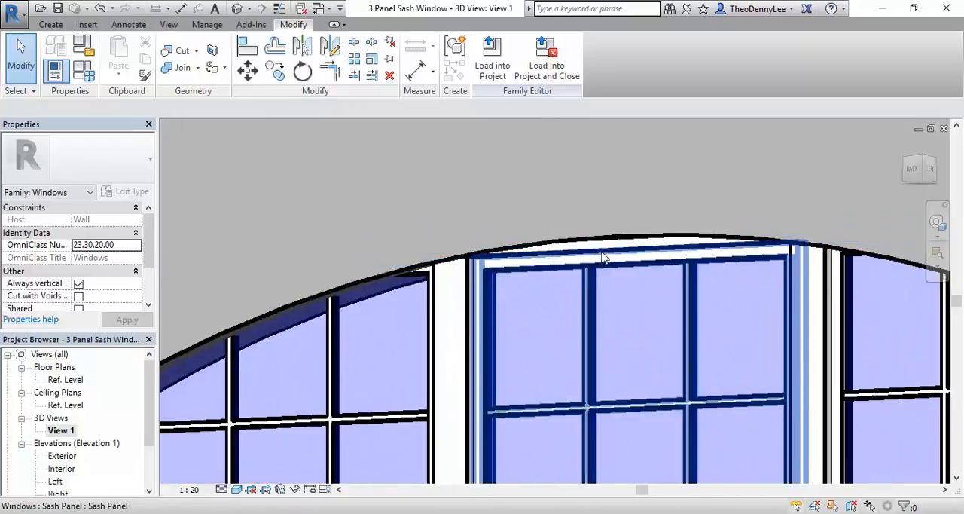
Step: Inspect the sketch profile of the straight frame head extrusion at the top of the window, and exit the sketch
{"action": "left_click", "coordinate": [598, 252]}
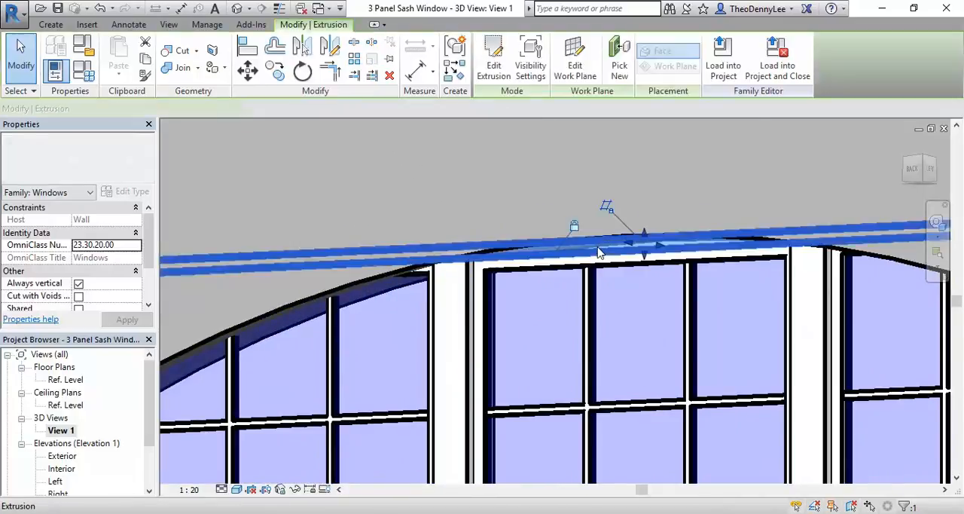
{"action": "scroll", "coordinate": [499, 251], "scroll_direction": "down", "scroll_amount": 2}
{"action": "middle_click_drag", "start_coordinate": [499, 251], "coordinate": [424, 240]}
{"action": "scroll", "coordinate": [450, 210], "scroll_direction": "down", "scroll_amount": 2}
{"action": "scroll", "coordinate": [450, 226], "scroll_direction": "up", "scroll_amount": 3}
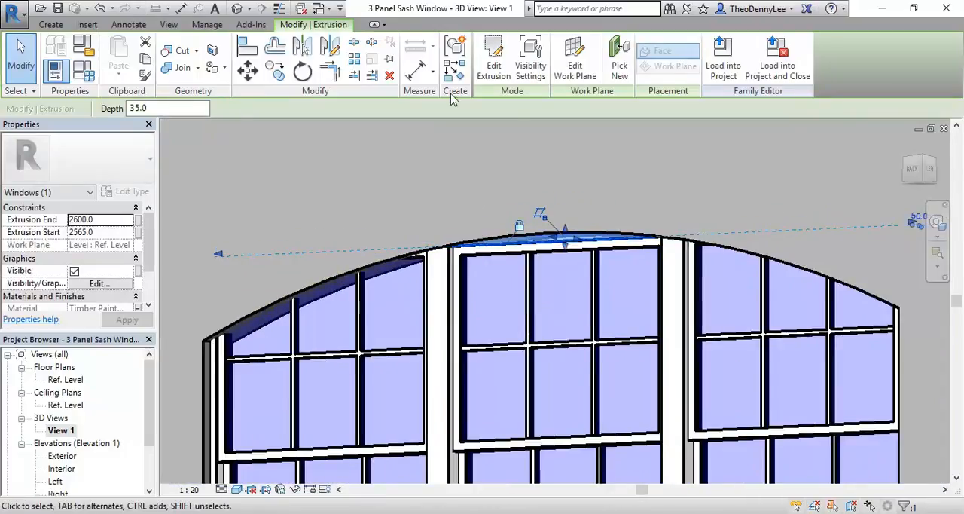
{"action": "left_click", "coordinate": [494, 76]}
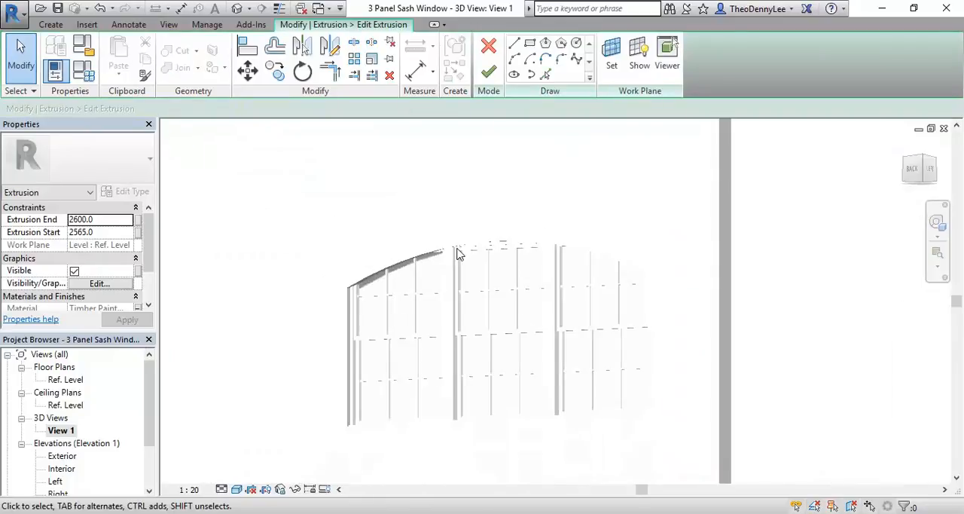
{"action": "mouse_move", "coordinate": [460, 254]}
{"action": "middle_mouse_down", "text": "shift"}
{"action": "mouse_move", "coordinate": [471, 248]}
{"action": "mouse_move", "coordinate": [462, 260]}
{"action": "mouse_move", "coordinate": [467, 297]}
{"action": "mouse_move", "coordinate": [434, 397]}
{"action": "middle_mouse_up", "text": "shift"}
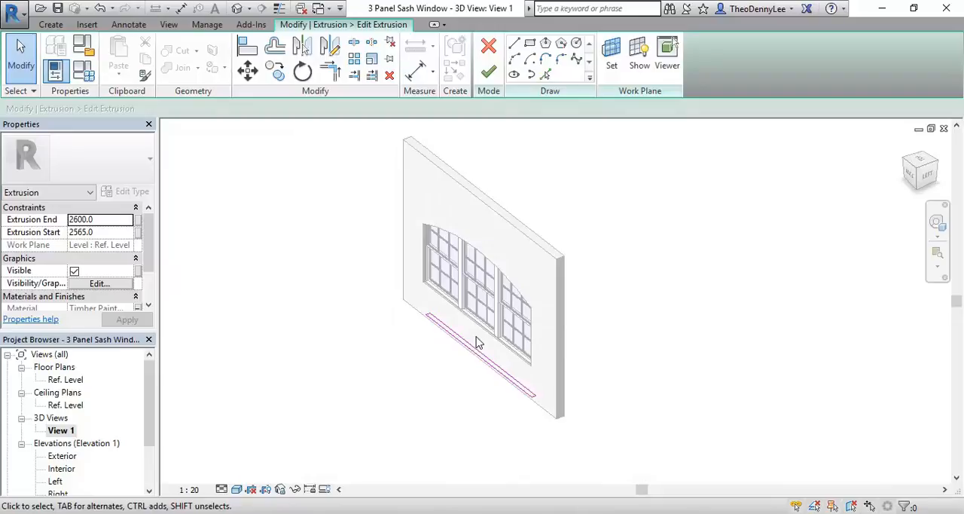
{"action": "scroll", "coordinate": [475, 339], "scroll_direction": "up", "scroll_amount": 3}
{"action": "middle_click_drag", "start_coordinate": [475, 340], "coordinate": [396, 346]}
{"action": "scroll", "coordinate": [396, 353], "scroll_direction": "up", "scroll_amount": 1}
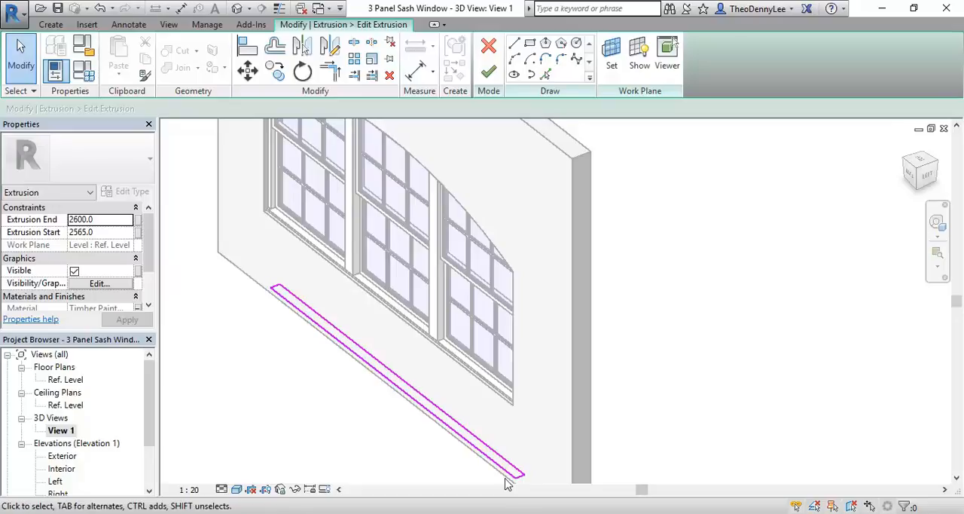
{"action": "left_click", "coordinate": [495, 70]}
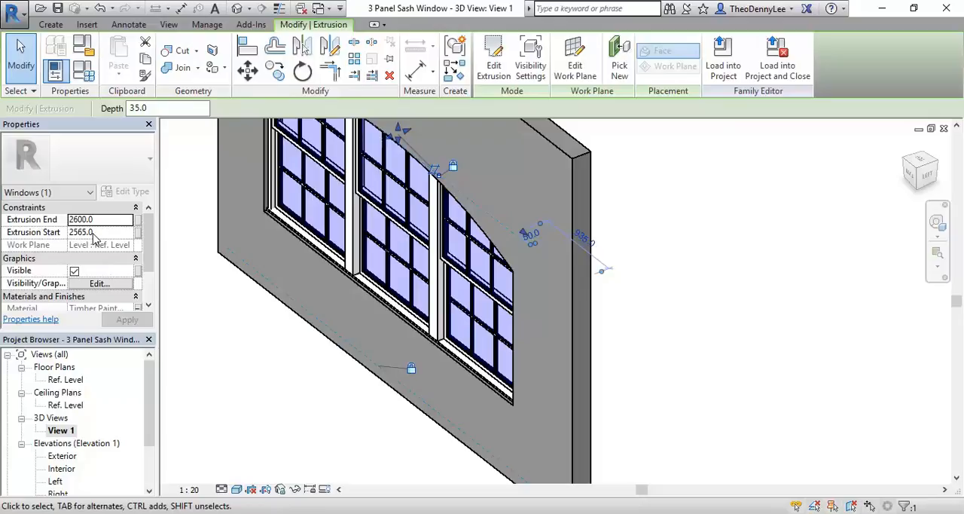
{"action": "middle_click_drag", "start_coordinate": [374, 334], "coordinate": [601, 130], "text": "shift"}
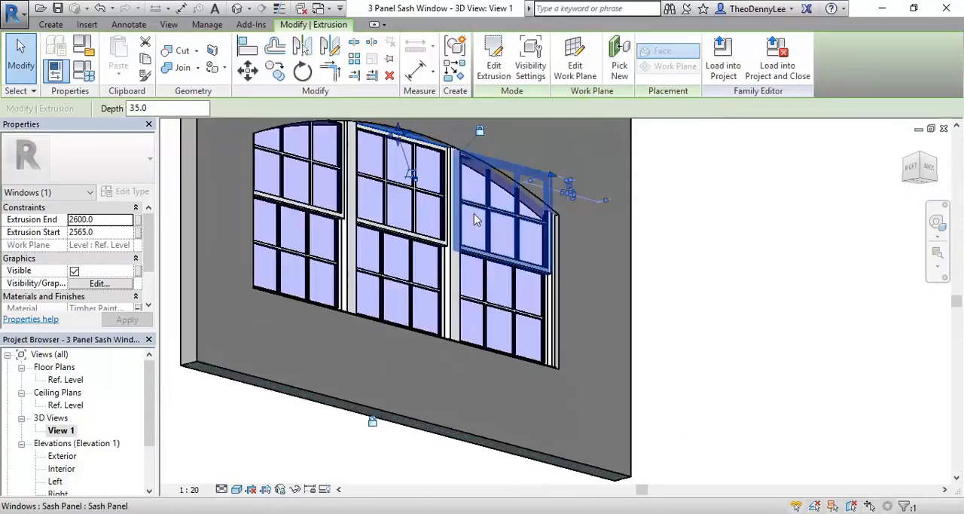
{"action": "middle_click_drag", "start_coordinate": [477, 273], "coordinate": [472, 321]}
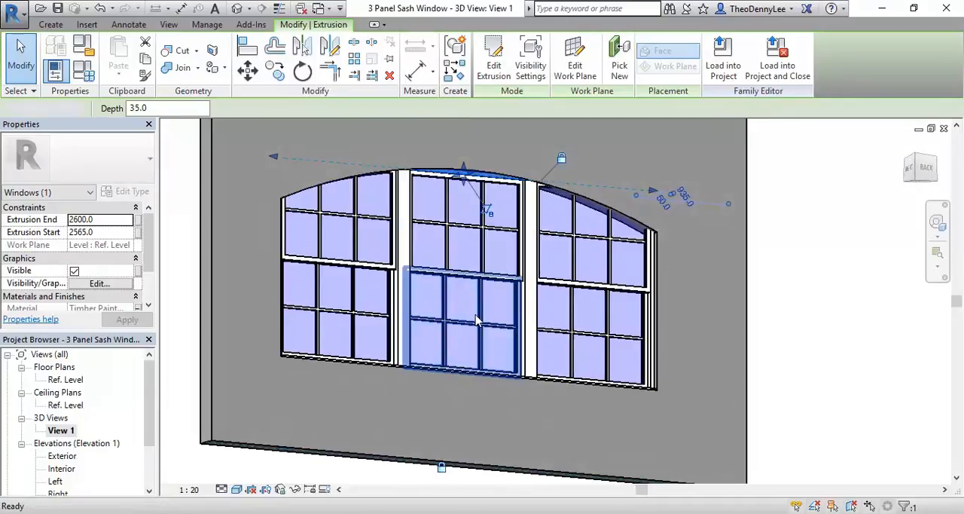
{"action": "key", "text": "Delete"}
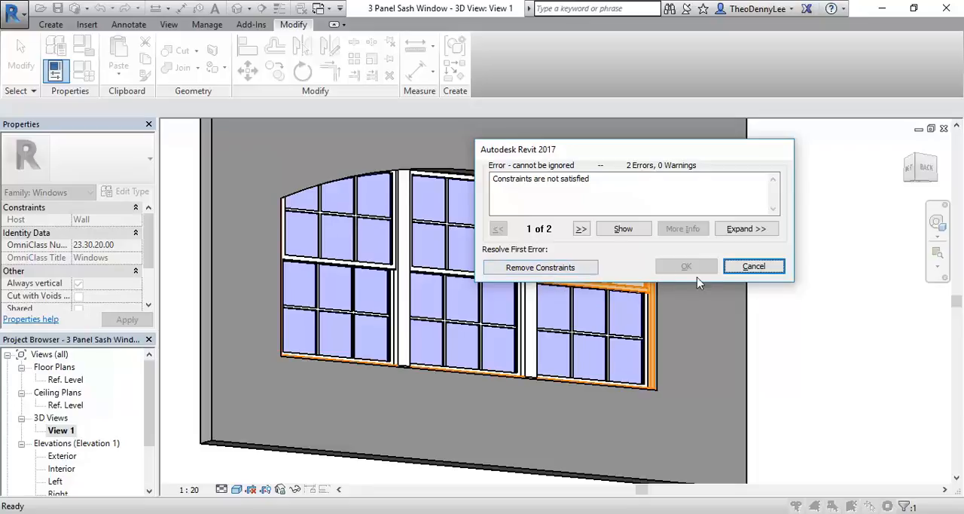
{"action": "left_click", "coordinate": [753, 266]}
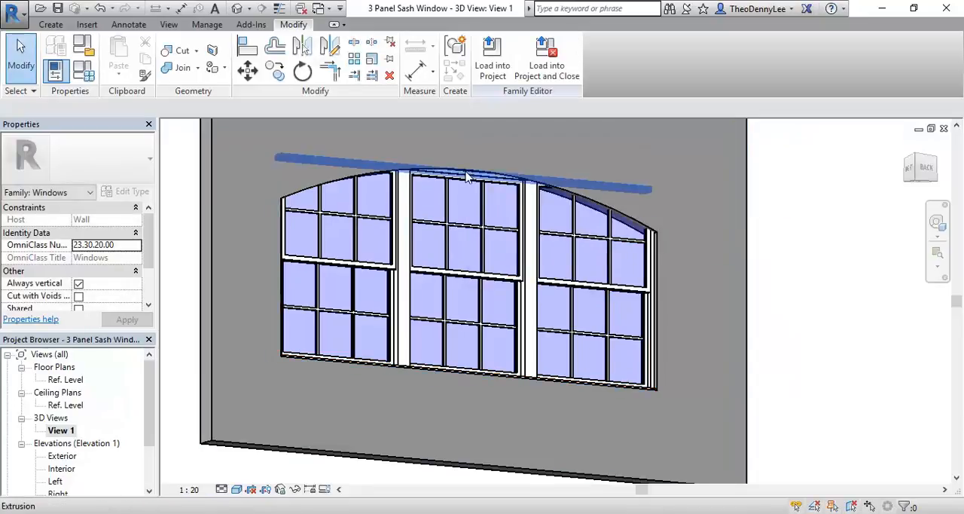
Step: Delete the straight frame head extrusion beneath the arch's peak, removing the constraints tied to it
{"action": "scroll", "coordinate": [373, 141], "scroll_direction": "up", "scroll_amount": 6}
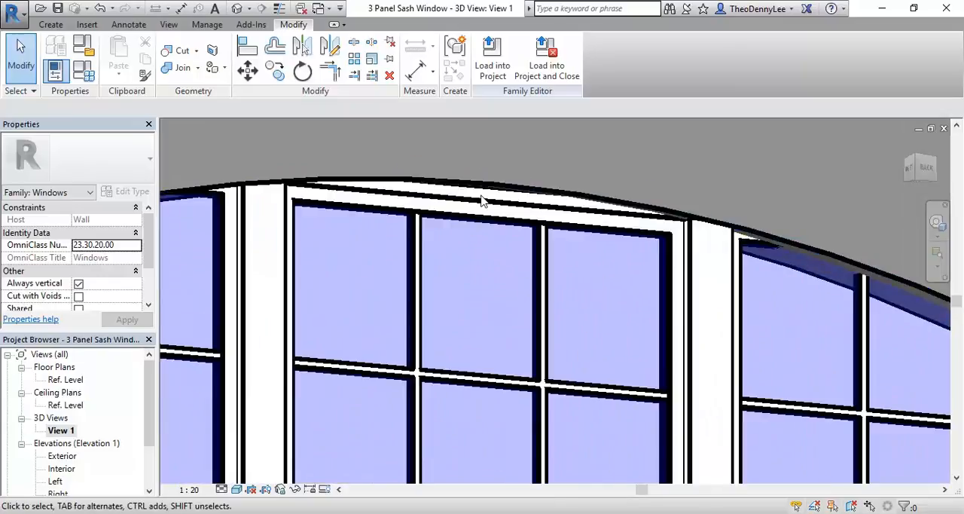
{"action": "left_click", "coordinate": [483, 202]}
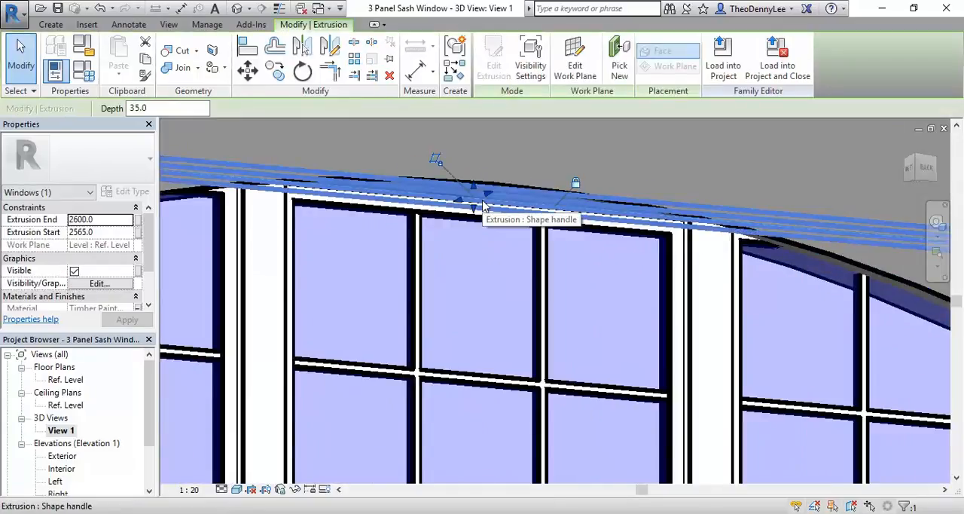
{"action": "scroll", "coordinate": [485, 200], "scroll_direction": "down", "scroll_amount": 8}
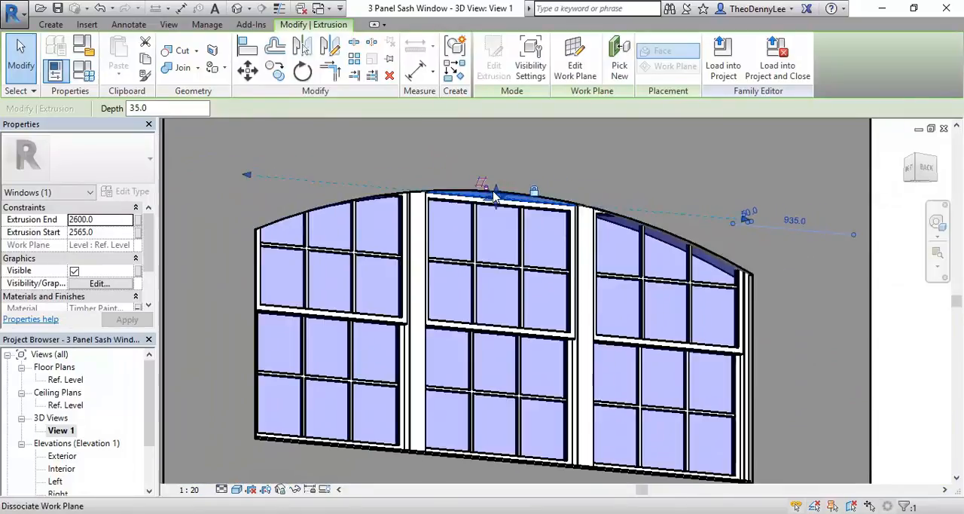
{"action": "left_click", "coordinate": [493, 193]}
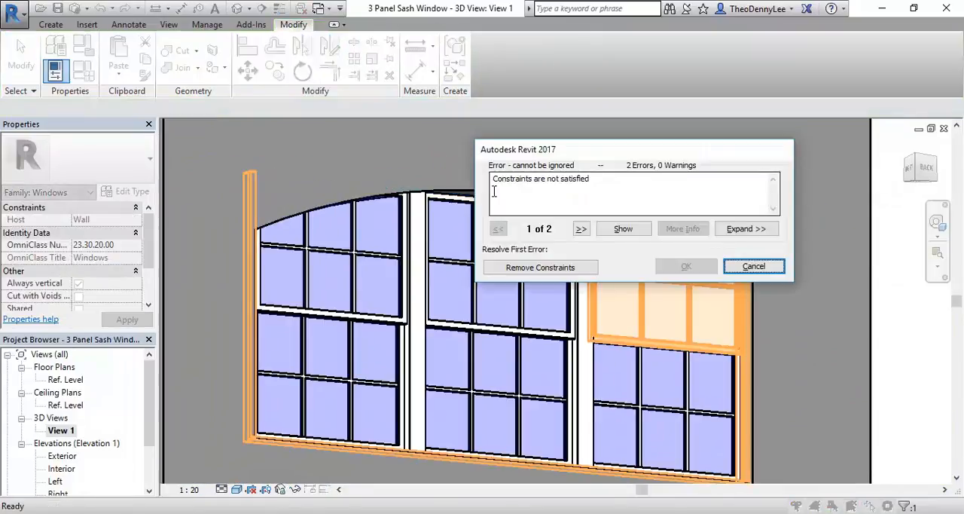
{"action": "left_click_drag", "start_coordinate": [637, 151], "coordinate": [432, 169]}
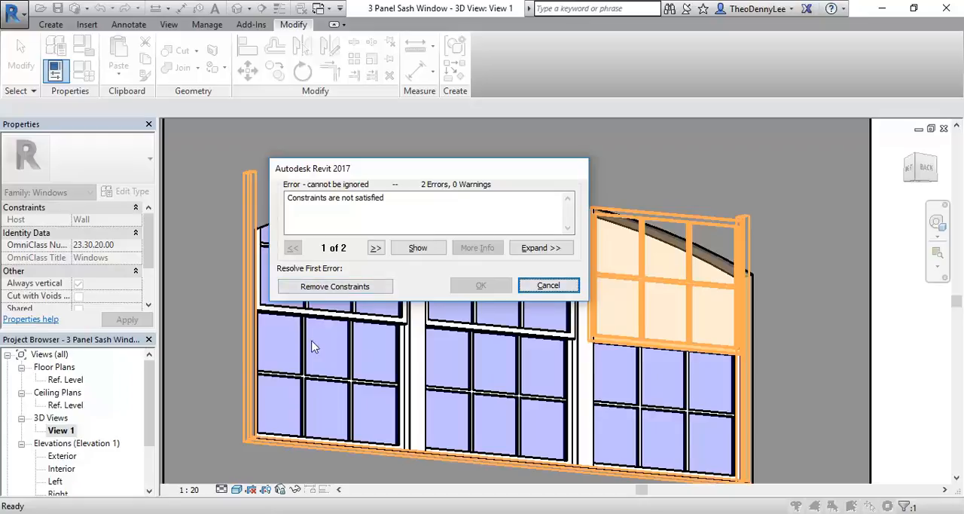
{"action": "left_click", "coordinate": [313, 288]}
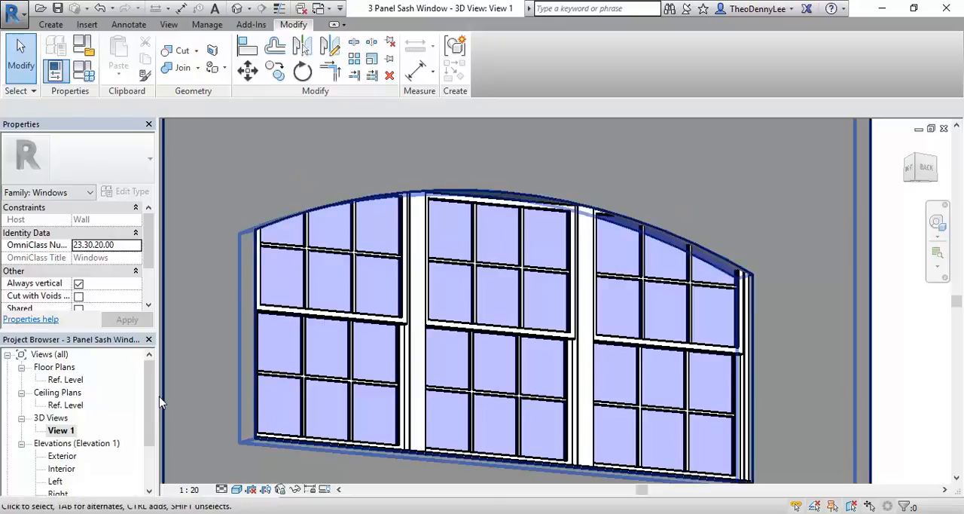
Step: Start a new extrusion in the Exterior elevation and set its material to Timber Painted
{"action": "double_click", "coordinate": [60, 456]}
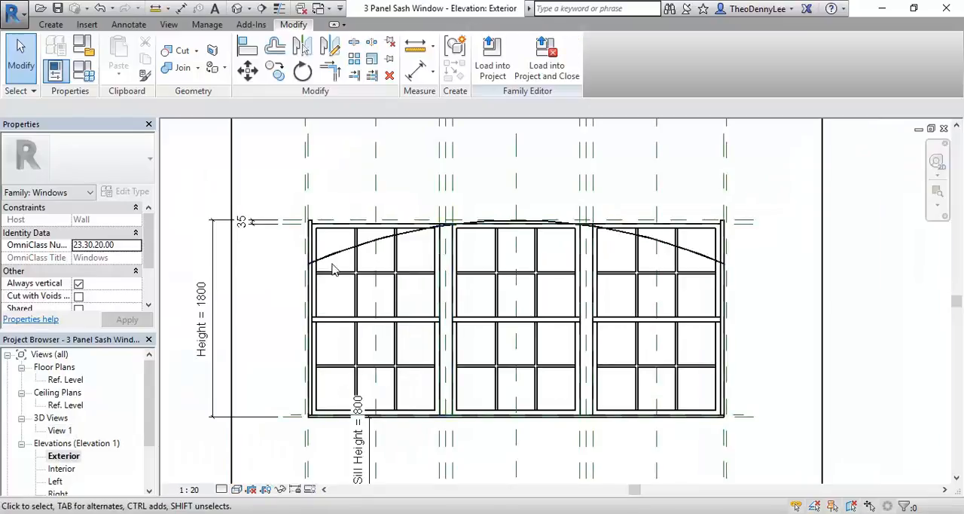
{"action": "left_click", "coordinate": [53, 25]}
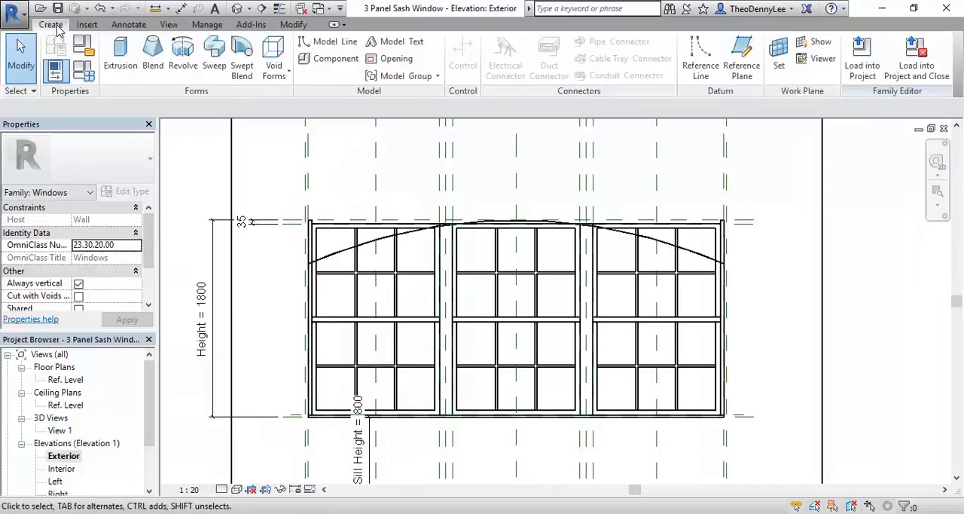
{"action": "left_click", "coordinate": [120, 56]}
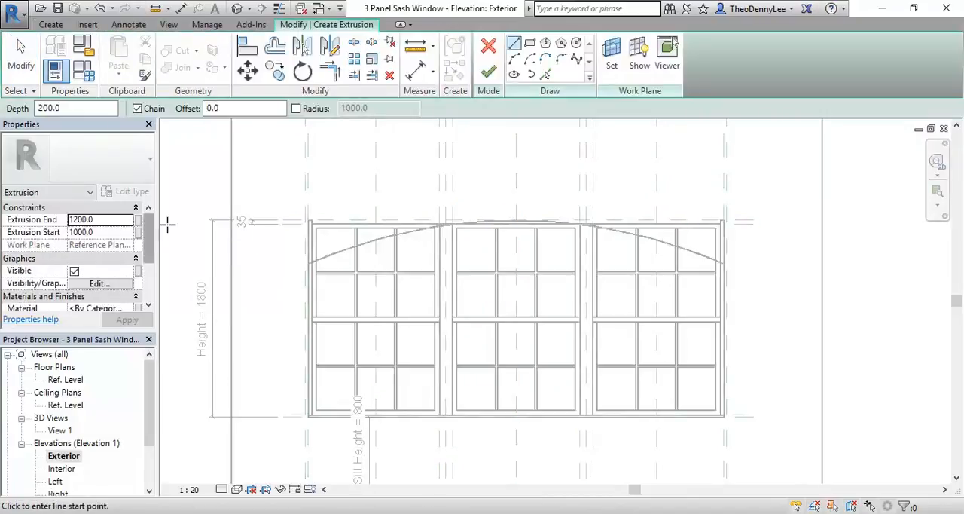
{"action": "left_click_drag", "start_coordinate": [150, 240], "coordinate": [158, 262]}
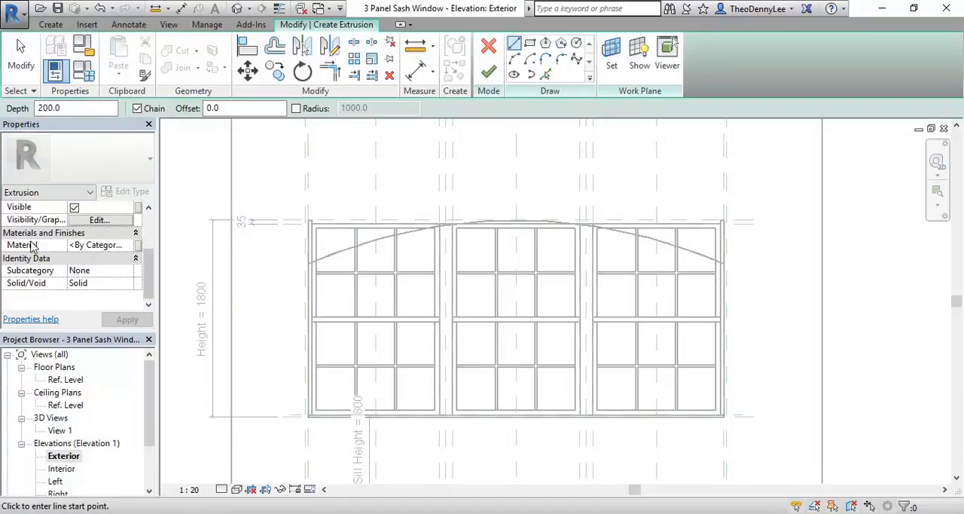
{"action": "left_click", "coordinate": [129, 251]}
{"action": "left_click", "coordinate": [135, 245]}
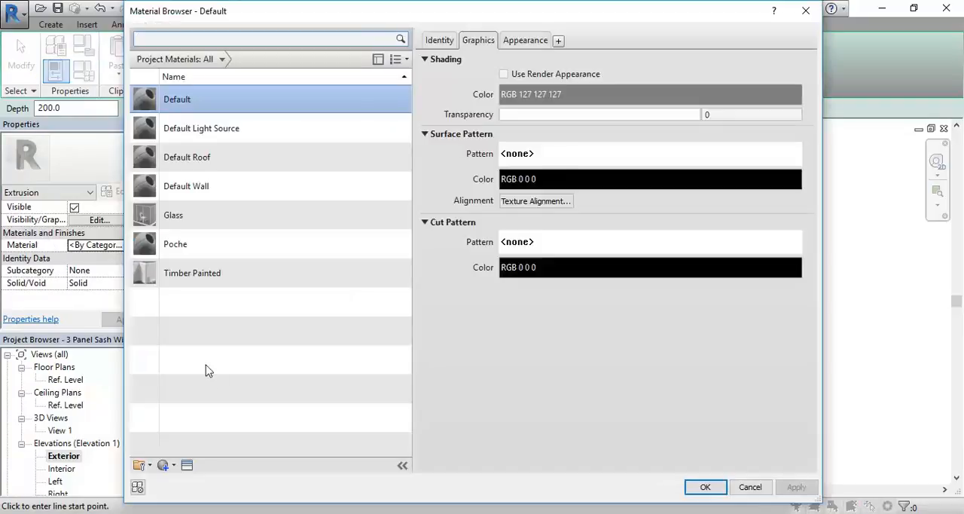
{"action": "left_click", "coordinate": [190, 276]}
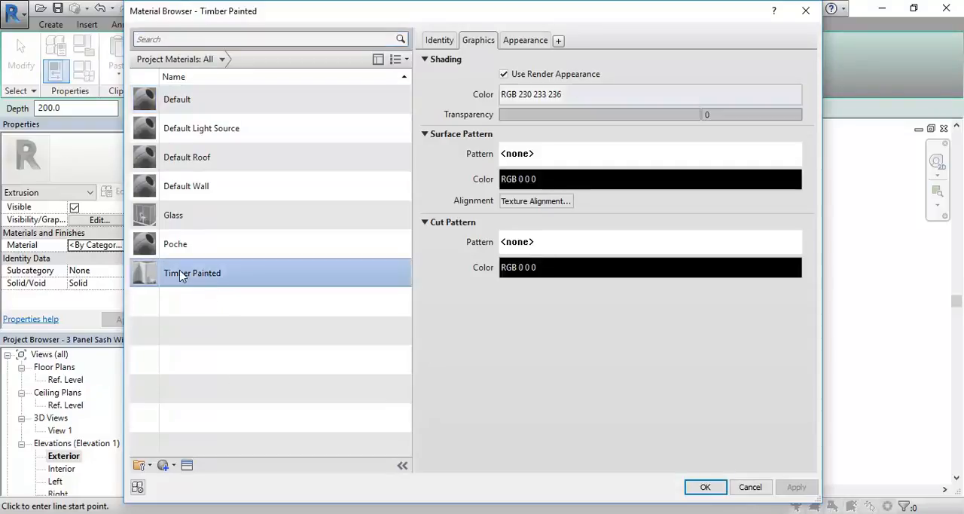
{"action": "left_click", "coordinate": [705, 487]}
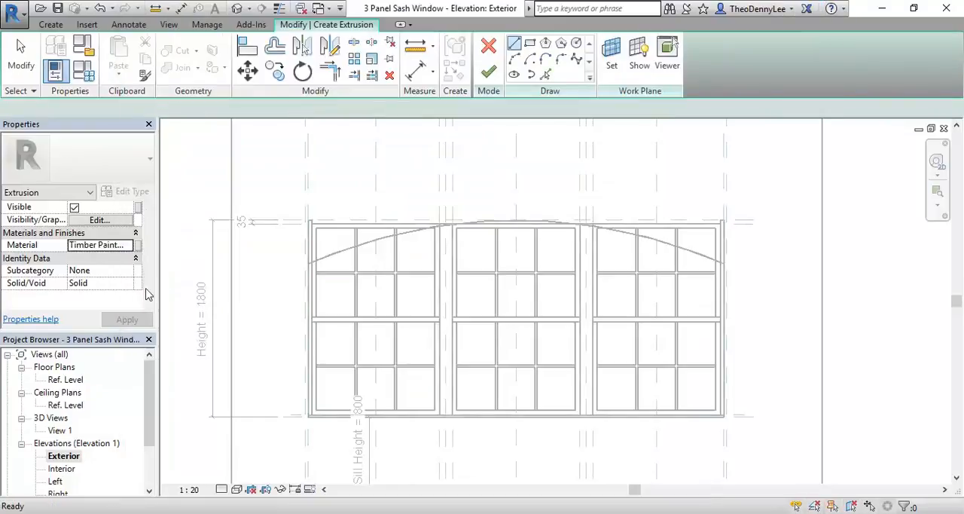
Step: Associate the new extrusion's material with the Frame Material family parameter
{"action": "left_click", "coordinate": [140, 245]}
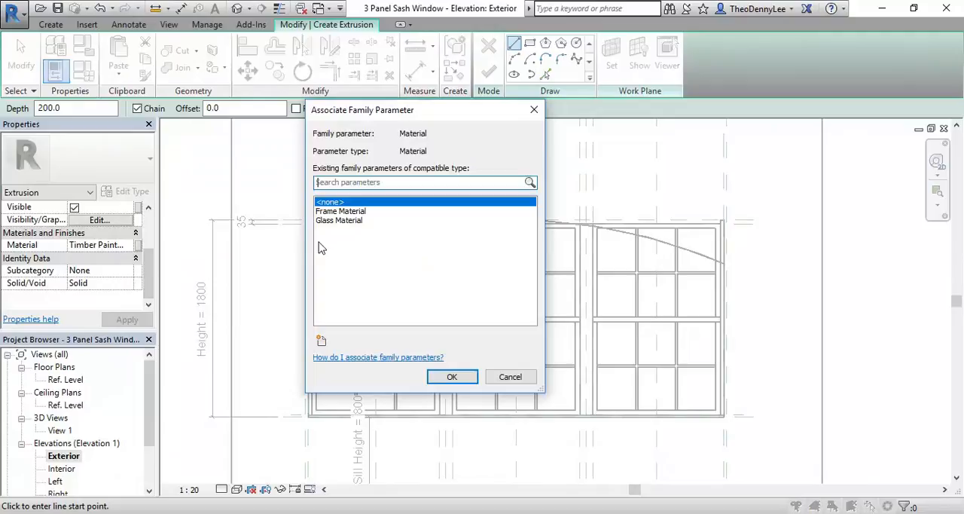
{"action": "left_click", "coordinate": [342, 213]}
{"action": "left_click", "coordinate": [452, 377]}
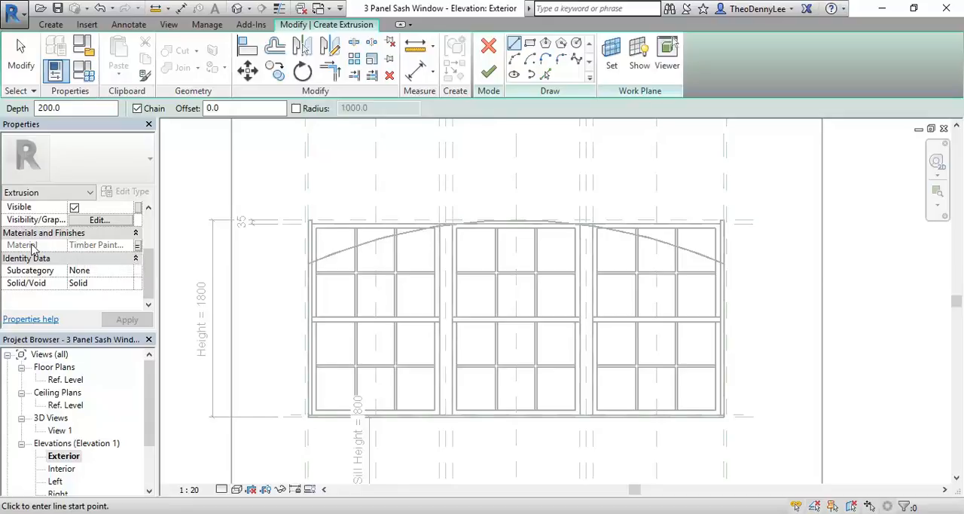
Step: Set the new extrusion's subcategory to Frame/Mullion
{"action": "left_click", "coordinate": [111, 270]}
{"action": "left_click", "coordinate": [105, 270]}
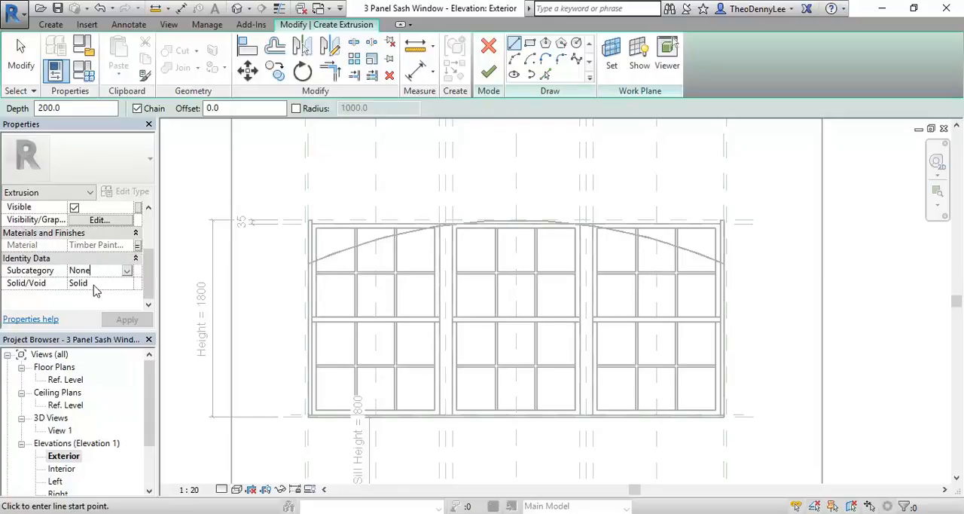
{"action": "left_click", "coordinate": [108, 283]}
{"action": "left_click", "coordinate": [104, 274]}
{"action": "left_click", "coordinate": [126, 271]}
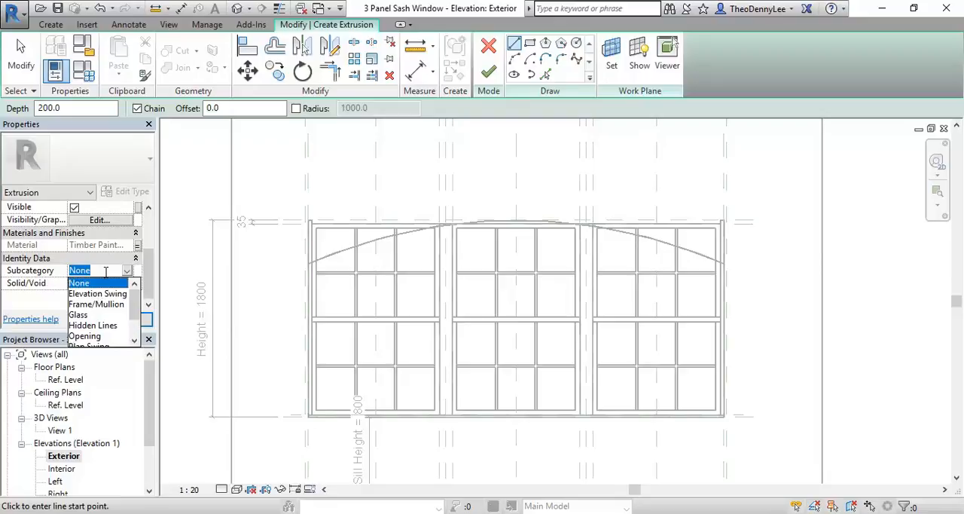
{"action": "left_click", "coordinate": [106, 272]}
{"action": "left_click", "coordinate": [26, 273]}
{"action": "left_click", "coordinate": [130, 273]}
{"action": "mouse_move", "coordinate": [135, 301]}
{"action": "left_mouse_down"}
{"action": "mouse_move", "coordinate": [138, 326]}
{"action": "mouse_move", "coordinate": [144, 300]}
{"action": "left_mouse_up"}
{"action": "scroll", "coordinate": [138, 307], "scroll_direction": "down", "scroll_amount": 1}
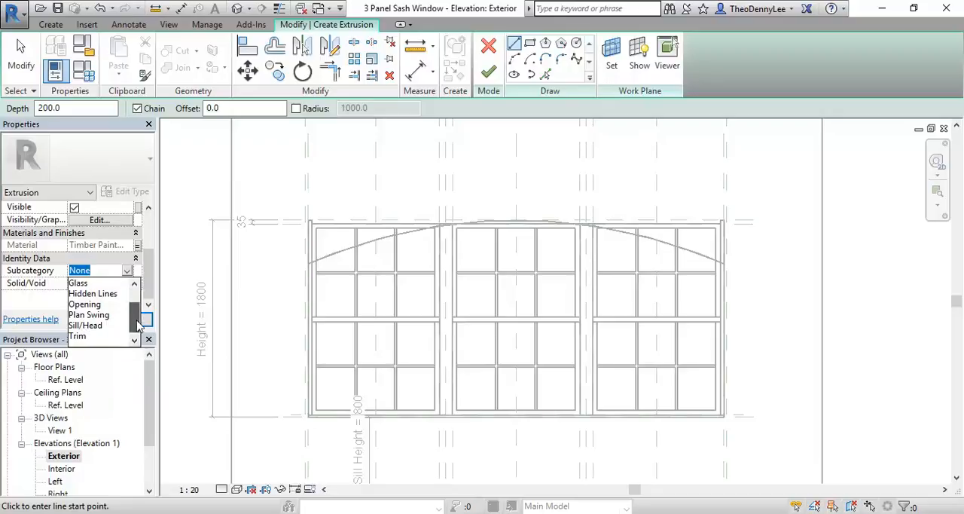
{"action": "left_click_drag", "start_coordinate": [138, 329], "coordinate": [143, 296]}
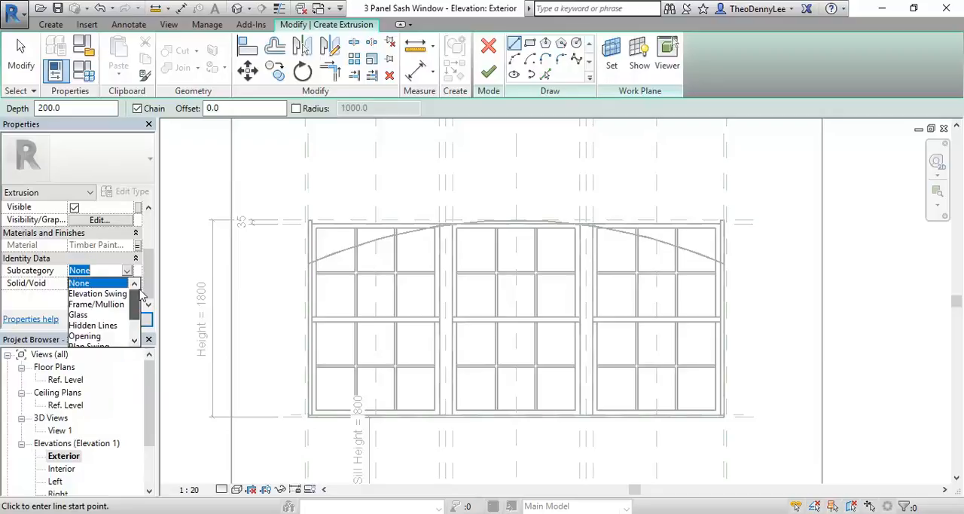
{"action": "left_click", "coordinate": [84, 305]}
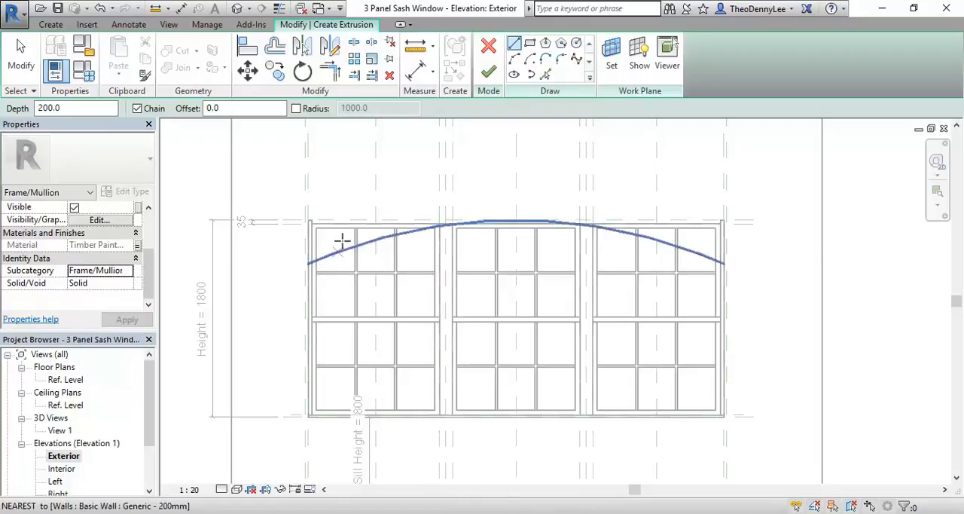
Step: Measure the thickness of the left frame jamb next to the arch's end, and leave the measuring tool
{"action": "scroll", "coordinate": [291, 259], "scroll_direction": "up", "scroll_amount": 6}
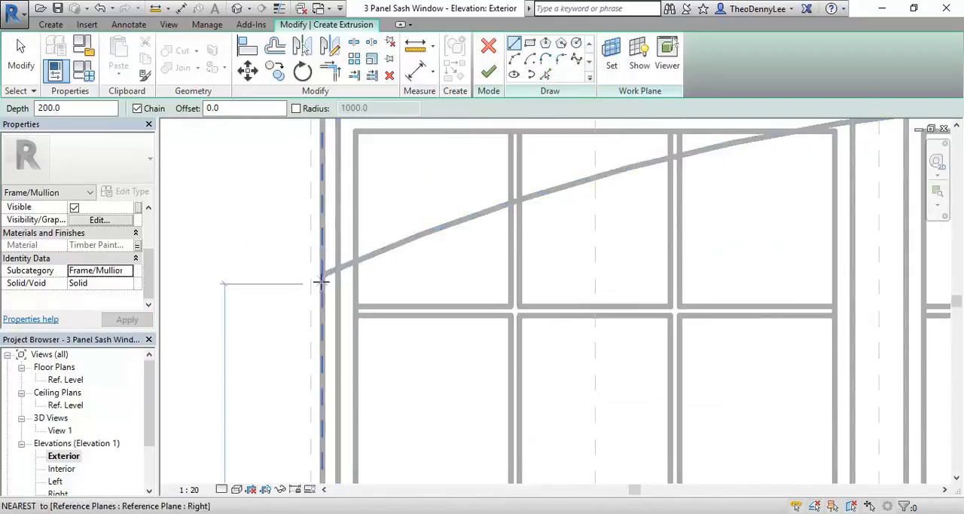
{"action": "left_click", "coordinate": [415, 47]}
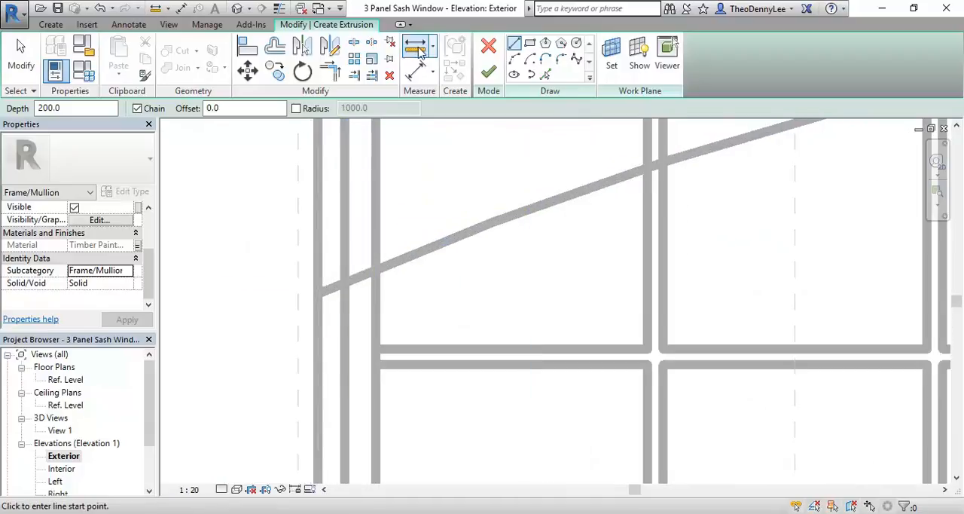
{"action": "scroll", "coordinate": [325, 325], "scroll_direction": "up", "scroll_amount": 3}
{"action": "left_click", "coordinate": [358, 328]}
{"action": "left_click", "coordinate": [311, 329]}
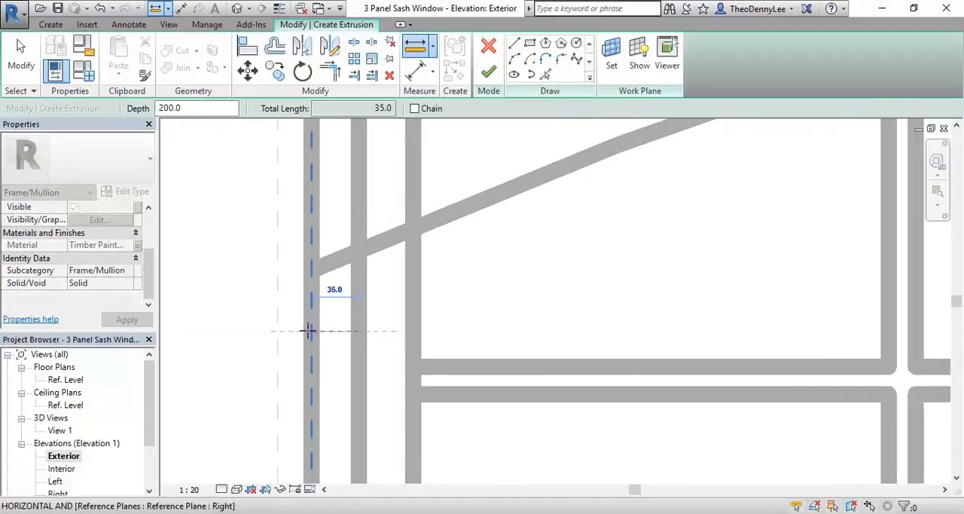
{"action": "right_click", "coordinate": [421, 301]}
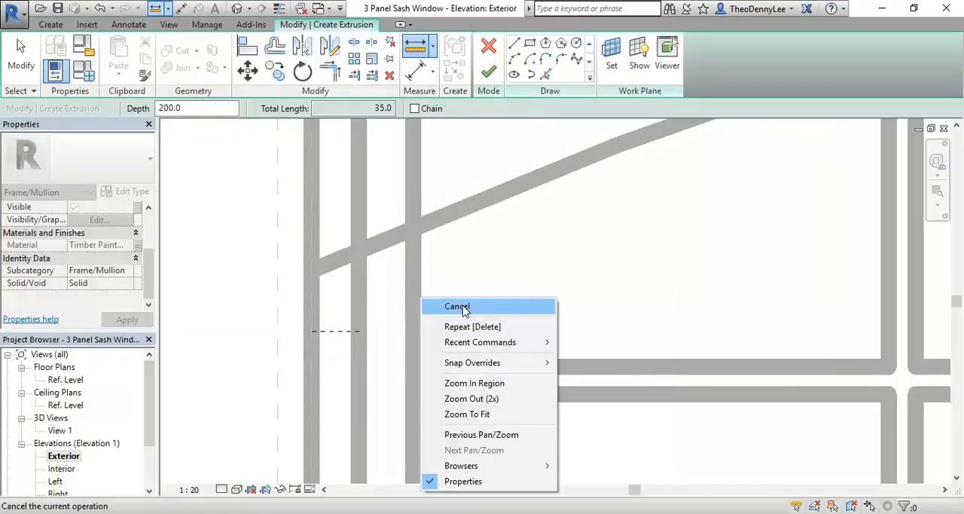
{"action": "left_click", "coordinate": [426, 303]}
{"action": "scroll", "coordinate": [494, 311], "scroll_direction": "down", "scroll_amount": 5}
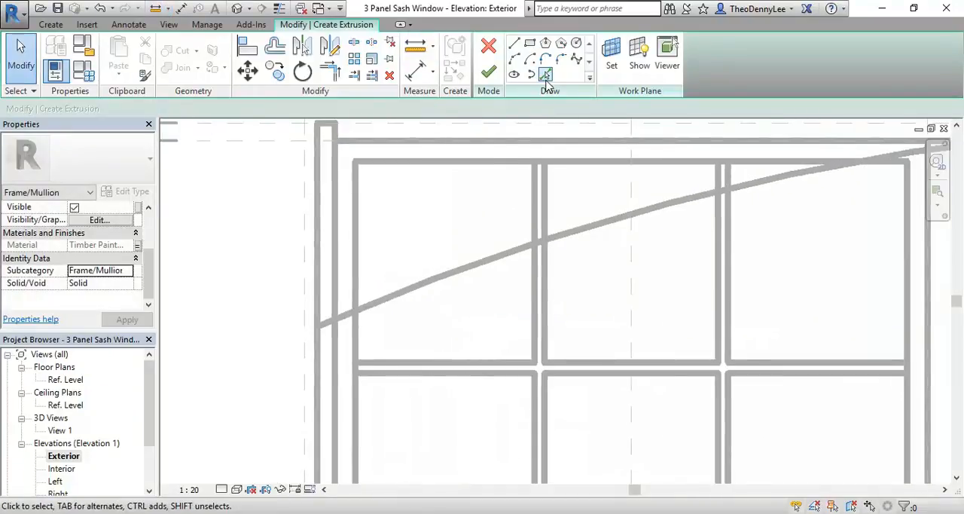
Step: Trace the wall opening's arch with Pick Lines, and add a second arc offset 35 mm below it
{"action": "left_click", "coordinate": [546, 80]}
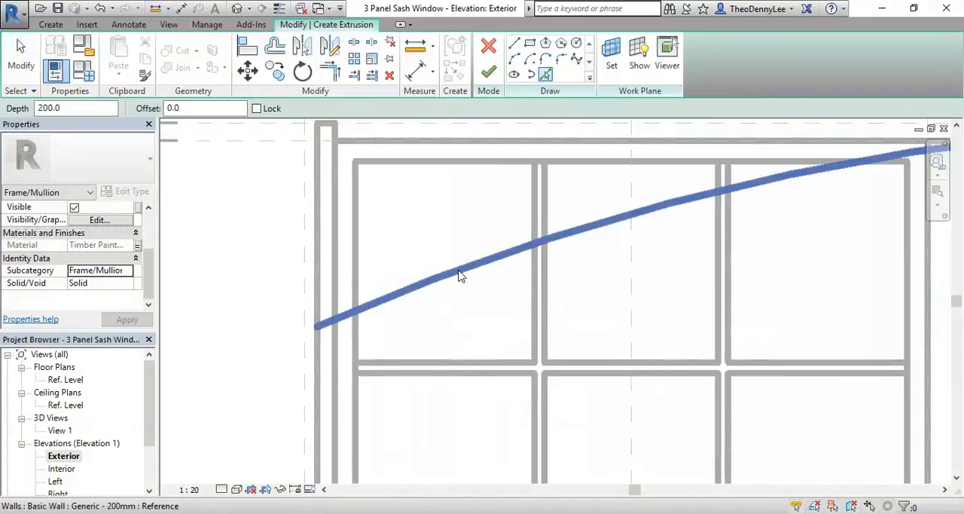
{"action": "left_click", "coordinate": [460, 276]}
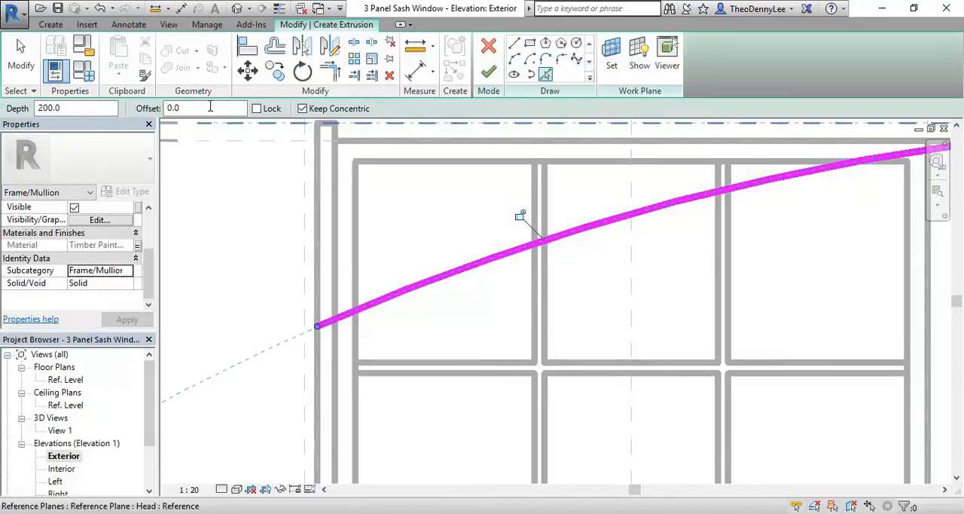
{"action": "left_click", "coordinate": [211, 109]}
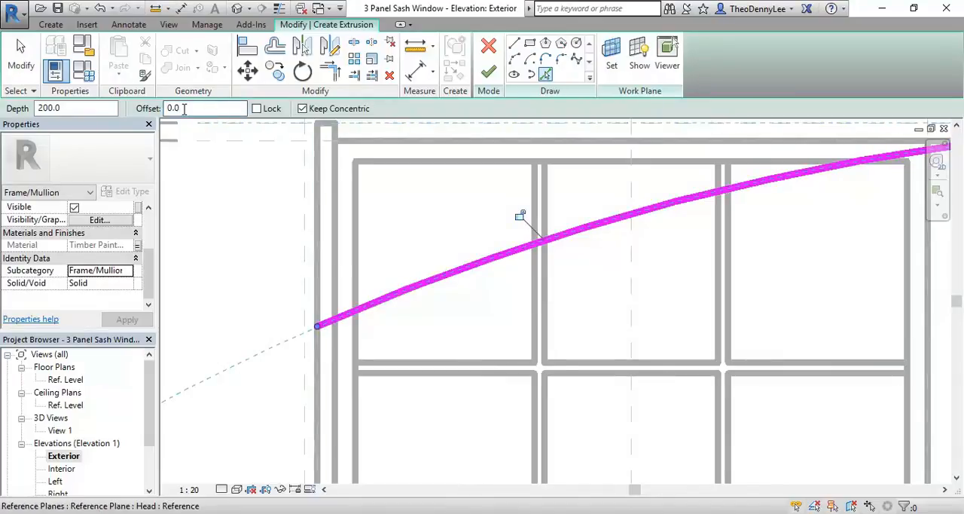
{"action": "double_click", "coordinate": [181, 108]}
{"action": "type", "text": "35"}
{"action": "key", "text": "Return"}
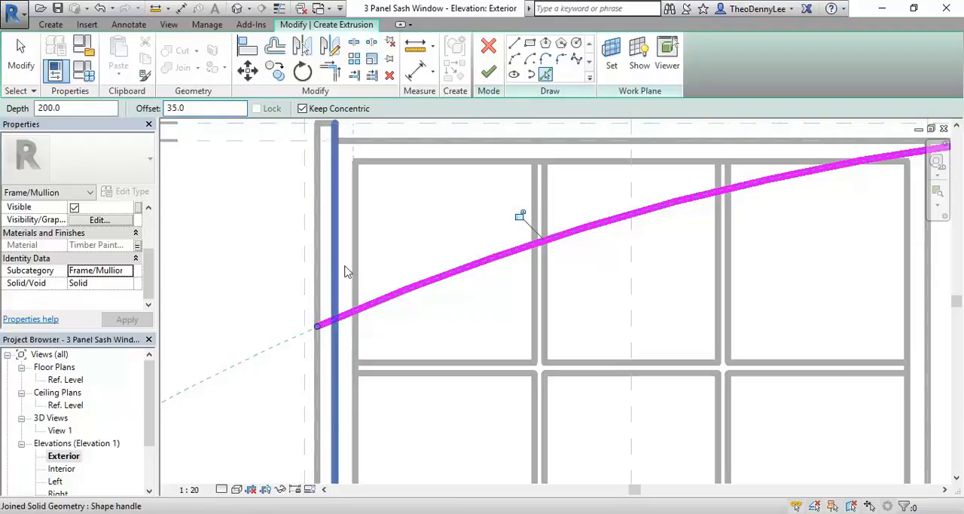
{"action": "left_click", "coordinate": [408, 300]}
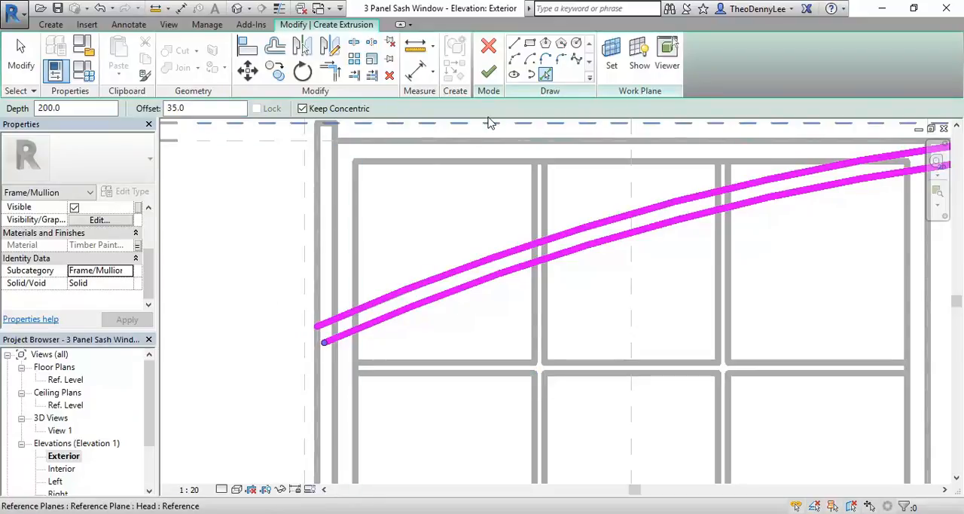
Step: Reset the pick offset to 0 and add a sketch line along the left jamb's inner edge
{"action": "left_click", "coordinate": [208, 109]}
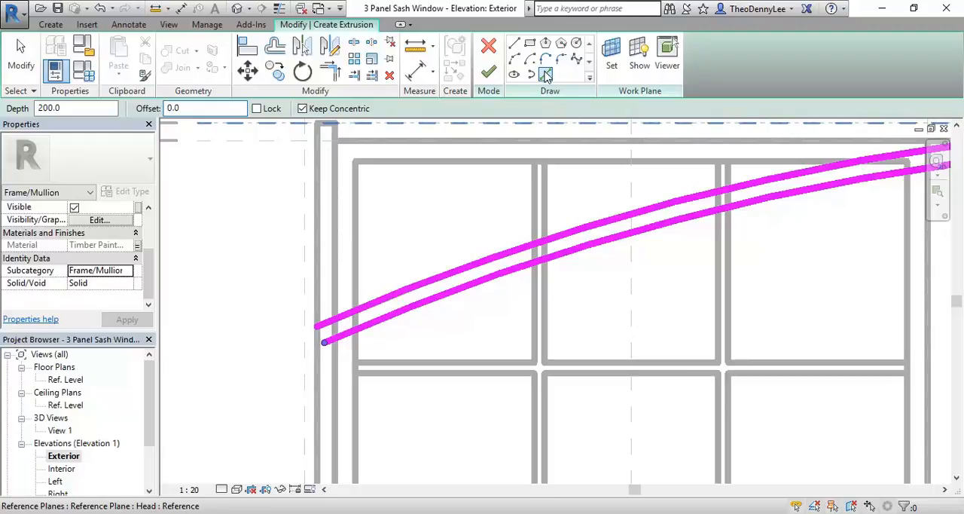
{"action": "left_click", "coordinate": [546, 75]}
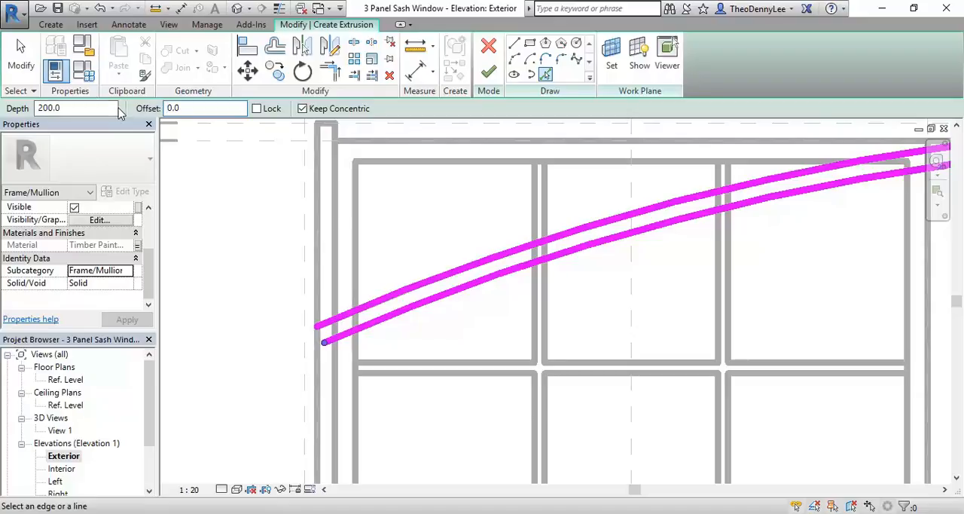
{"action": "left_click", "coordinate": [337, 249]}
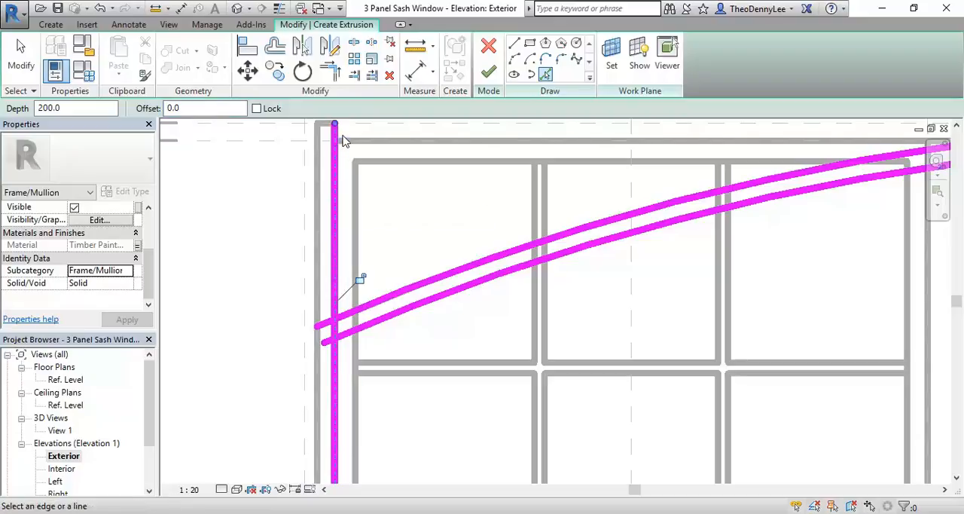
{"action": "left_click", "coordinate": [336, 376]}
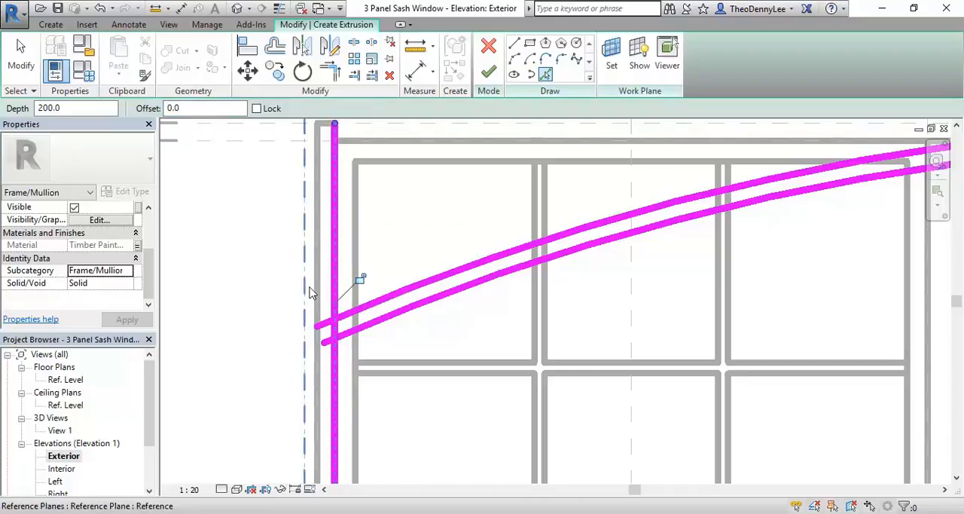
Step: Trim both arcs and the left jamb line to corners, closing the left end of the arched profile
{"action": "scroll", "coordinate": [309, 286], "scroll_direction": "up", "scroll_amount": 2}
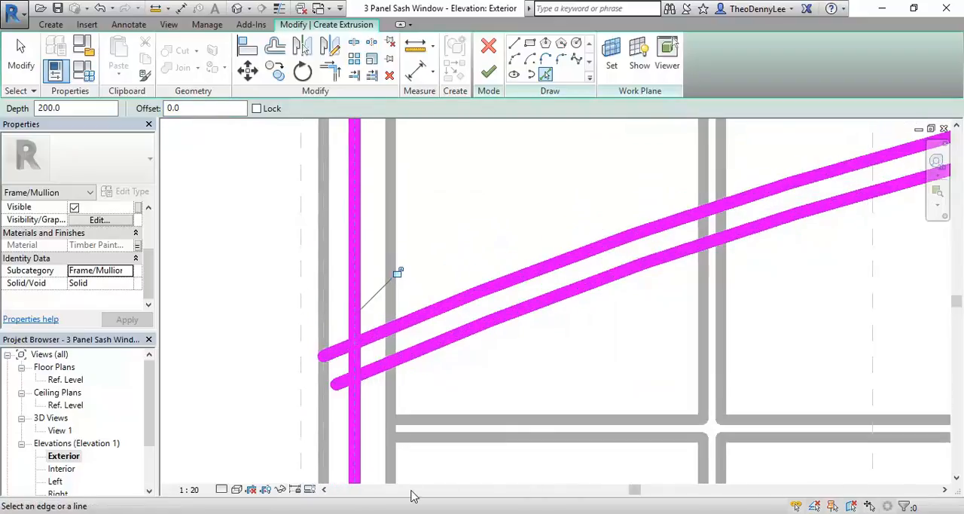
{"action": "left_click", "coordinate": [329, 73]}
{"action": "left_click", "coordinate": [377, 339]}
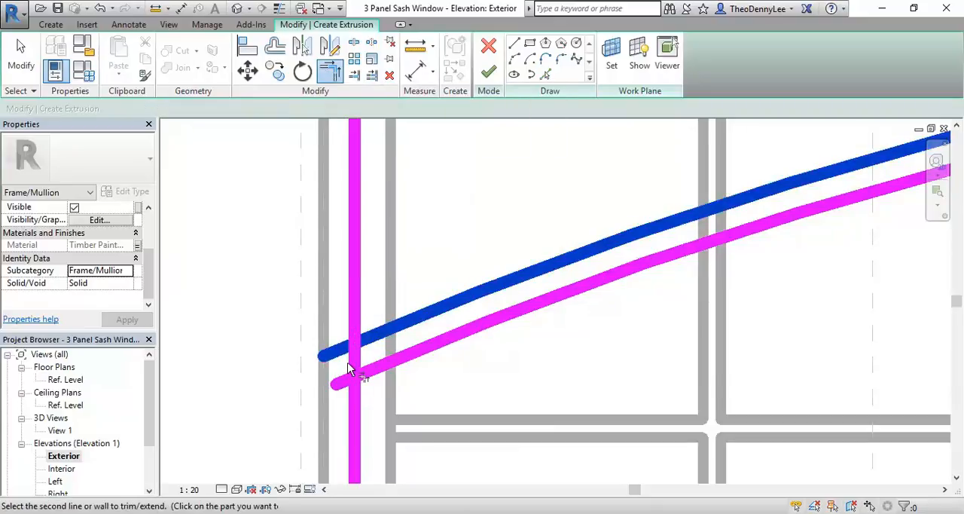
{"action": "left_click", "coordinate": [358, 361]}
{"action": "left_click", "coordinate": [392, 374]}
{"action": "left_click", "coordinate": [360, 366]}
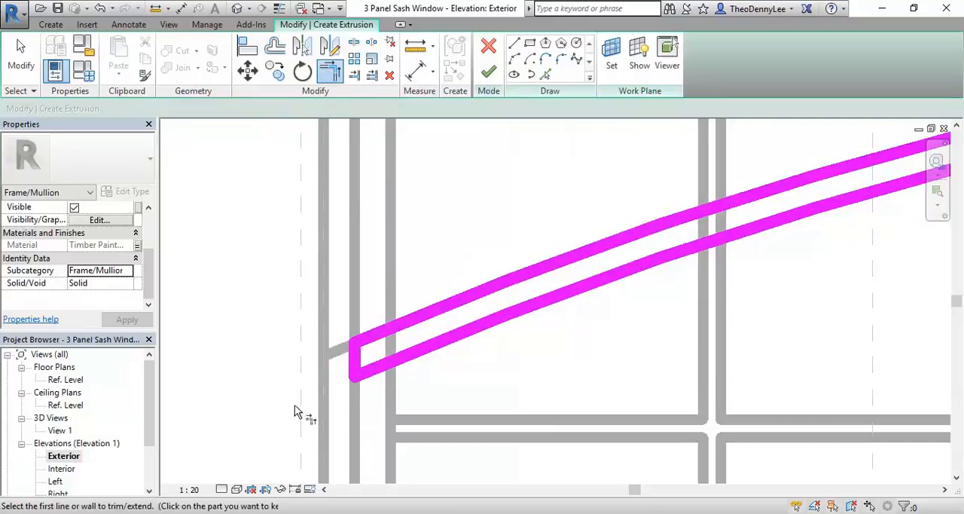
Step: Add a sketch line along the inner edge of the right frame jamb by picking it
{"action": "scroll", "coordinate": [360, 351], "scroll_direction": "down", "scroll_amount": 2}
{"action": "middle_click_drag", "start_coordinate": [360, 350], "coordinate": [616, 324]}
{"action": "scroll", "coordinate": [616, 323], "scroll_direction": "up", "scroll_amount": 3}
{"action": "left_click", "coordinate": [546, 74]}
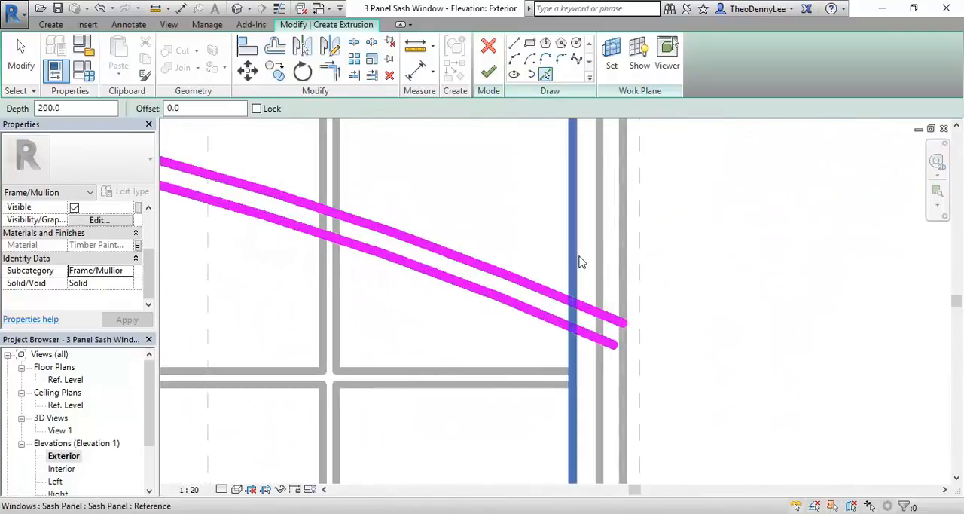
{"action": "left_click", "coordinate": [599, 273]}
Step: Trim both arcs and the right jamb line to corners, closing the right end of the arched profile
{"action": "scroll", "coordinate": [665, 369], "scroll_direction": "up", "scroll_amount": 2}
{"action": "left_click", "coordinate": [330, 73]}
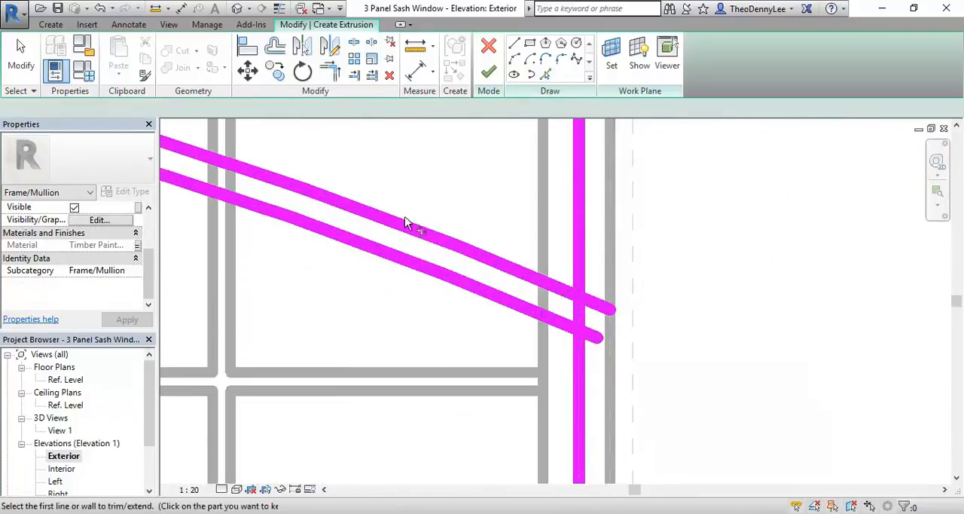
{"action": "left_click", "coordinate": [469, 258]}
{"action": "left_click", "coordinate": [587, 311]}
{"action": "left_click", "coordinate": [581, 321]}
{"action": "left_click", "coordinate": [557, 289]}
{"action": "left_click", "coordinate": [576, 311]}
{"action": "left_click", "coordinate": [570, 325]}
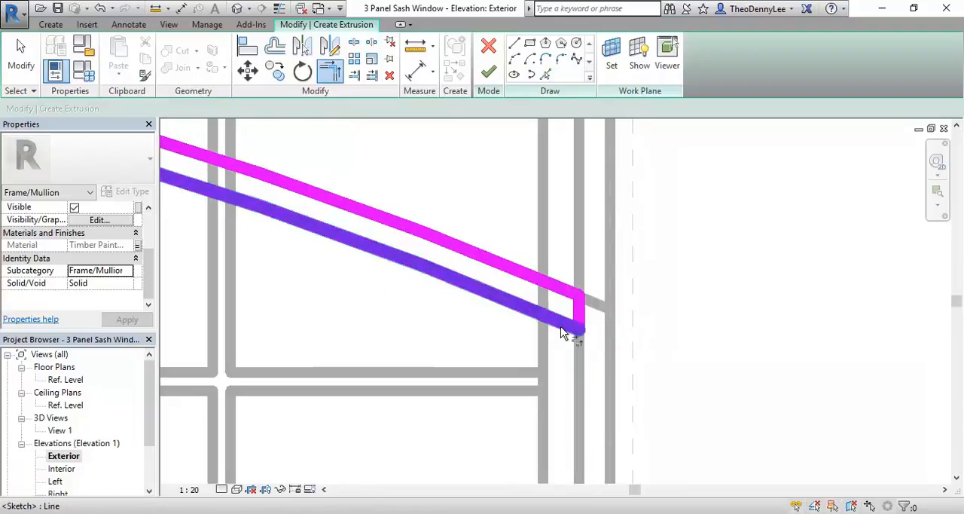
Step: Finish the arched frame head extrusion and set the elevation's visual style to Hidden Line
{"action": "scroll", "coordinate": [452, 339], "scroll_direction": "down", "scroll_amount": 4}
{"action": "middle_click_drag", "start_coordinate": [345, 372], "coordinate": [724, 310]}
{"action": "scroll", "coordinate": [521, 315], "scroll_direction": "down", "scroll_amount": 2}
{"action": "middle_click_drag", "start_coordinate": [530, 321], "coordinate": [575, 303]}
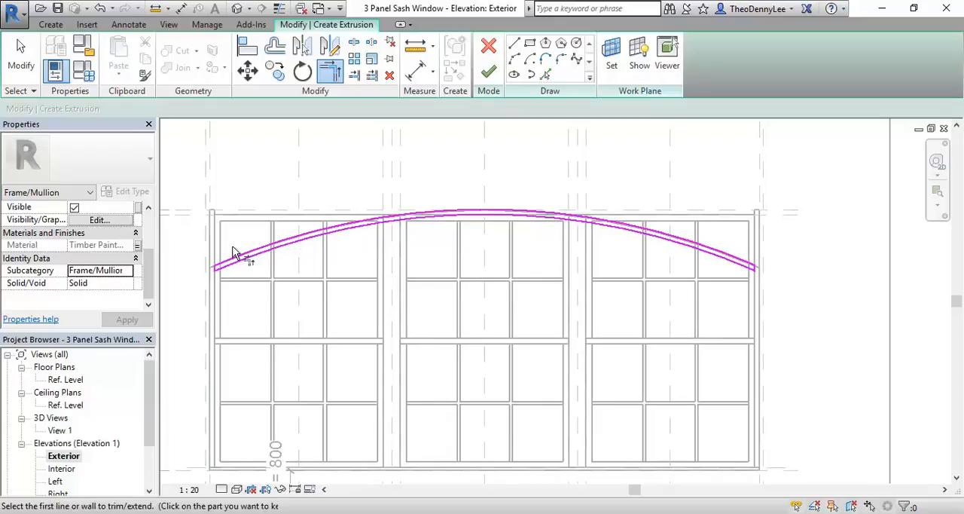
{"action": "left_click", "coordinate": [488, 71]}
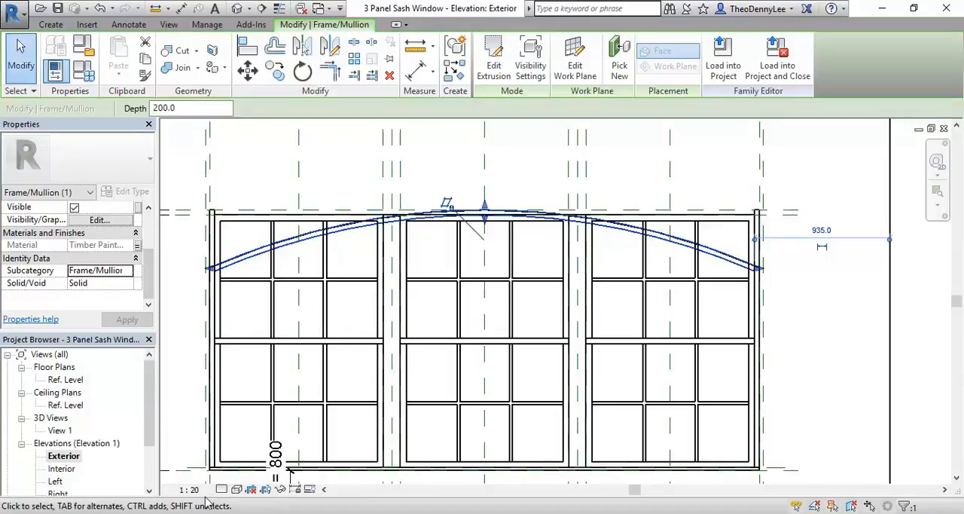
{"action": "left_click", "coordinate": [236, 488]}
{"action": "left_click", "coordinate": [271, 417]}
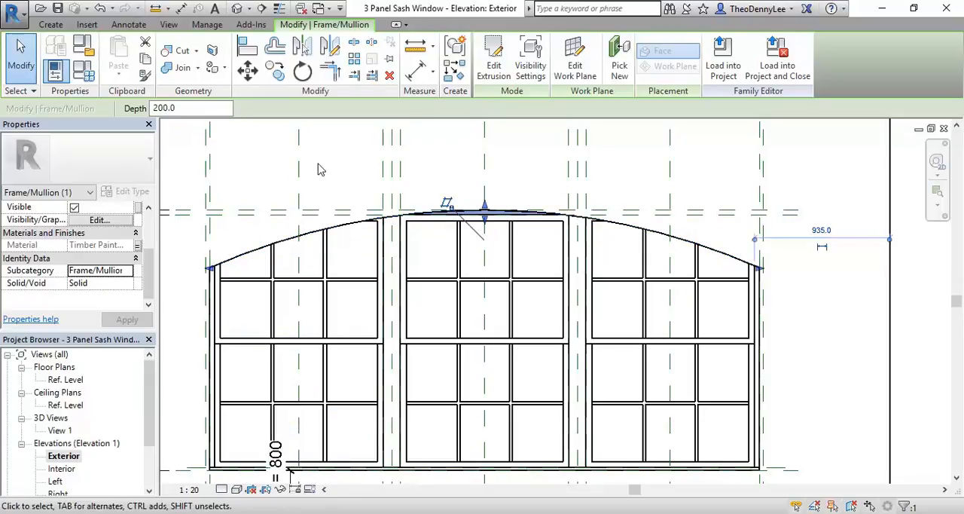
Step: Change the arched frame head's work plane to Reference Plane : Center (Front/Back)
{"action": "scroll", "coordinate": [333, 289], "scroll_direction": "up", "scroll_amount": 5}
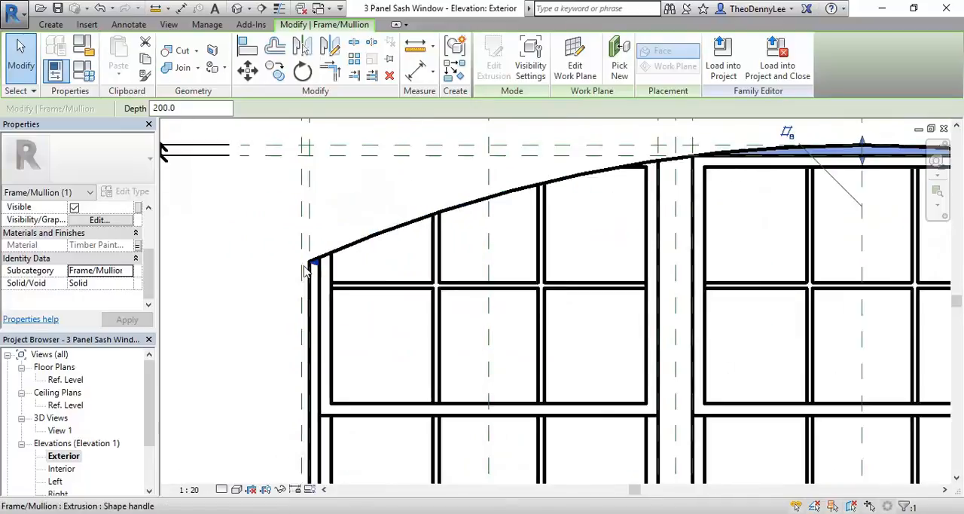
{"action": "scroll", "coordinate": [339, 265], "scroll_direction": "down", "scroll_amount": 5}
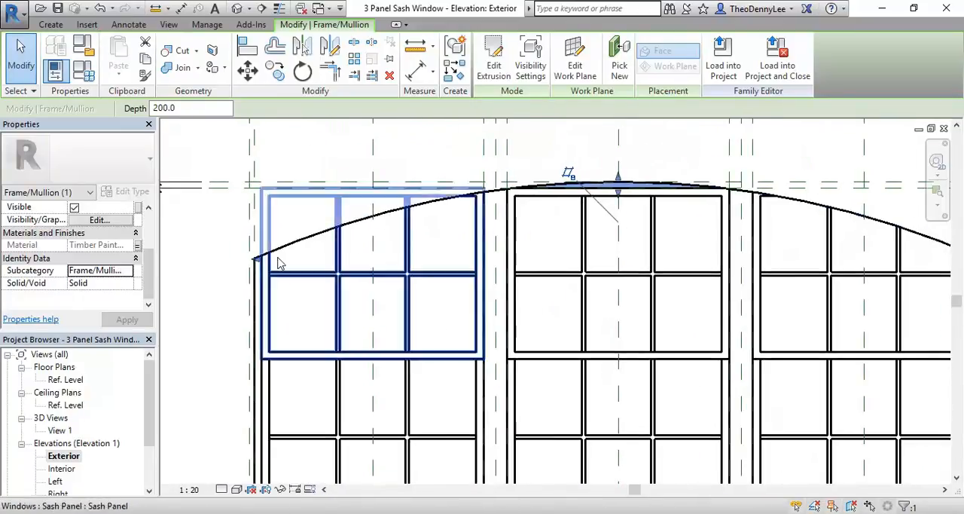
{"action": "scroll", "coordinate": [384, 273], "scroll_direction": "down", "scroll_amount": 1}
{"action": "mouse_move", "coordinate": [386, 272]}
{"action": "middle_mouse_down"}
{"action": "mouse_move", "coordinate": [363, 273]}
{"action": "mouse_move", "coordinate": [387, 290]}
{"action": "middle_mouse_up"}
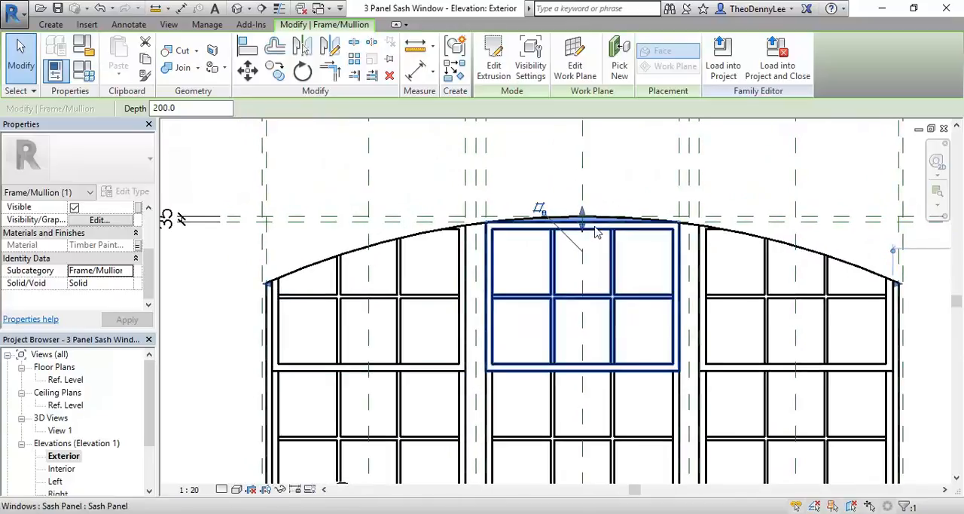
{"action": "scroll", "coordinate": [587, 231], "scroll_direction": "up", "scroll_amount": 4}
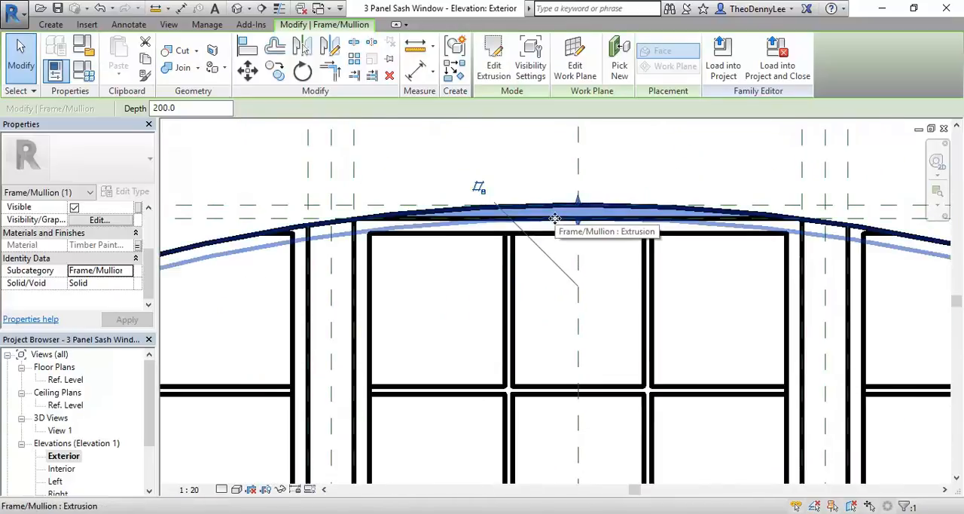
{"action": "scroll", "coordinate": [555, 219], "scroll_direction": "down", "scroll_amount": 3}
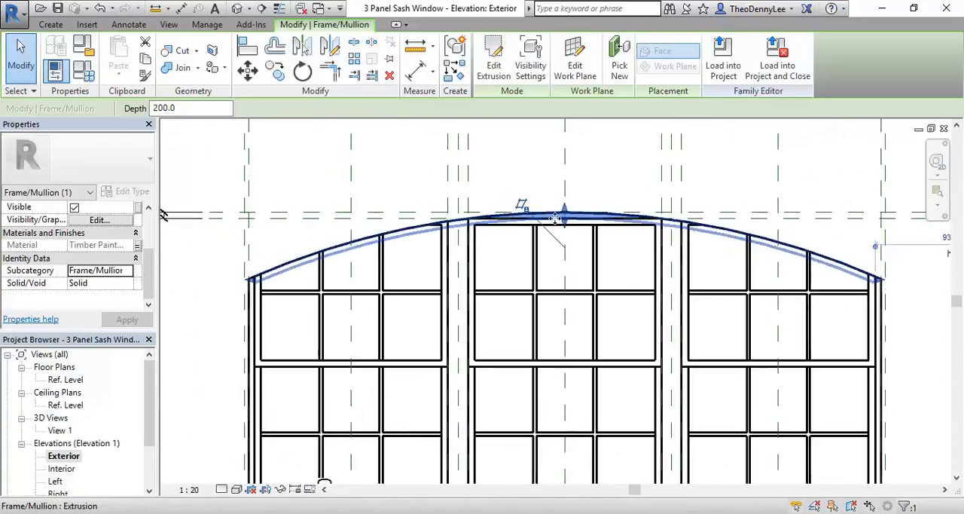
{"action": "middle_click_drag", "start_coordinate": [504, 307], "coordinate": [455, 312]}
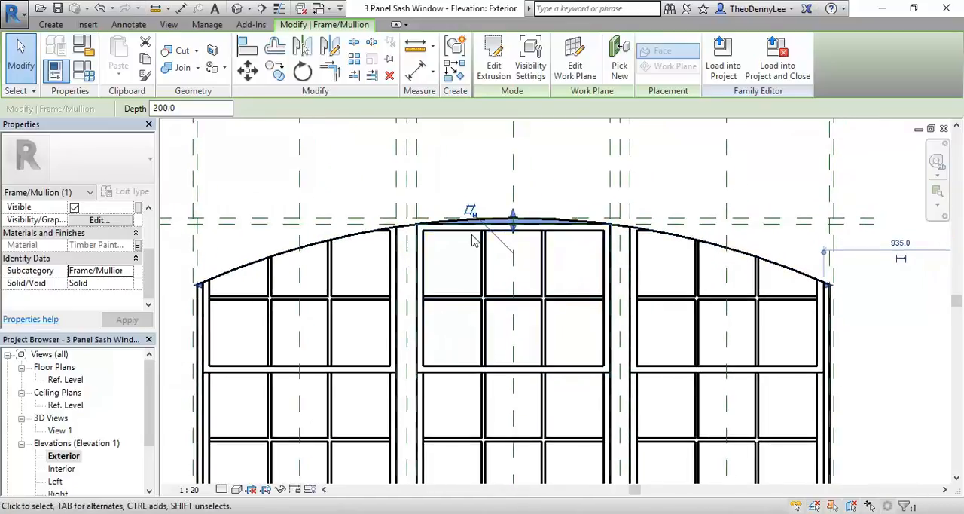
{"action": "left_click", "coordinate": [575, 68]}
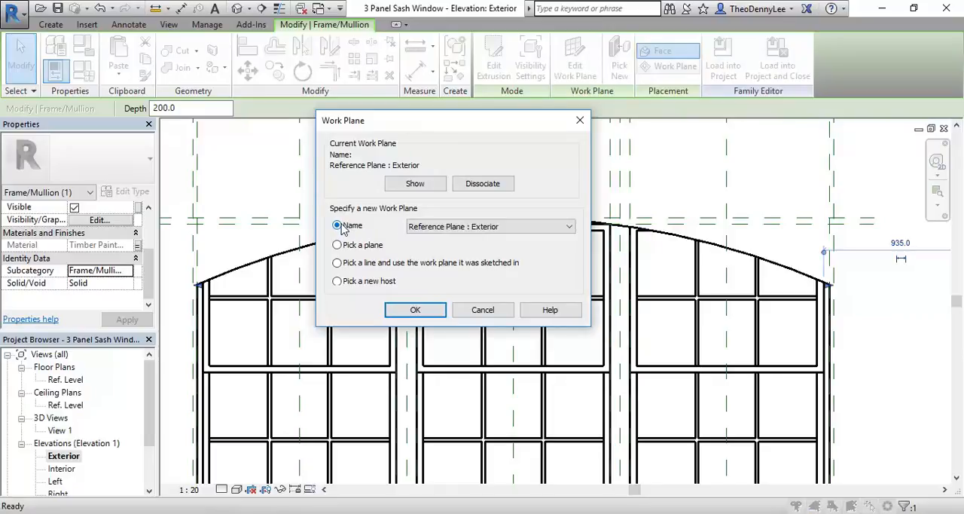
{"action": "left_click", "coordinate": [519, 226]}
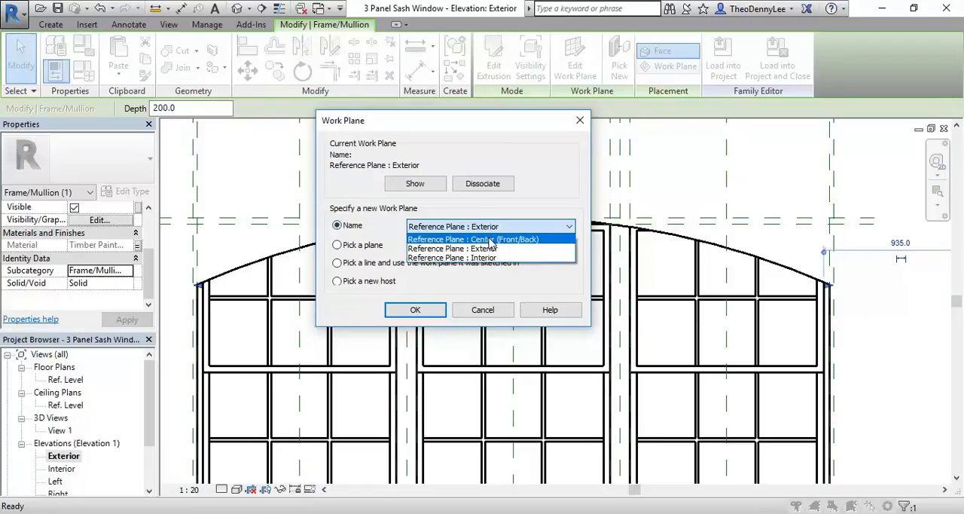
{"action": "left_click", "coordinate": [490, 239]}
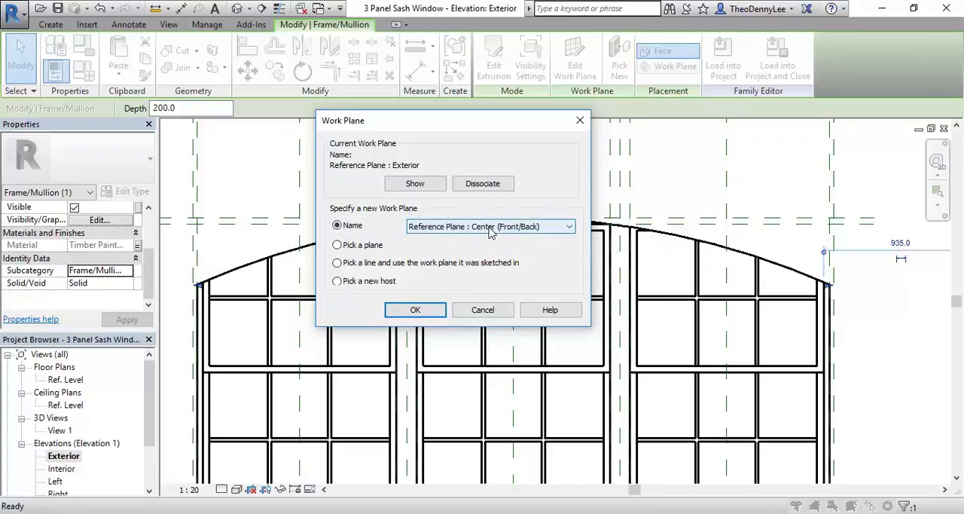
{"action": "left_click", "coordinate": [414, 308]}
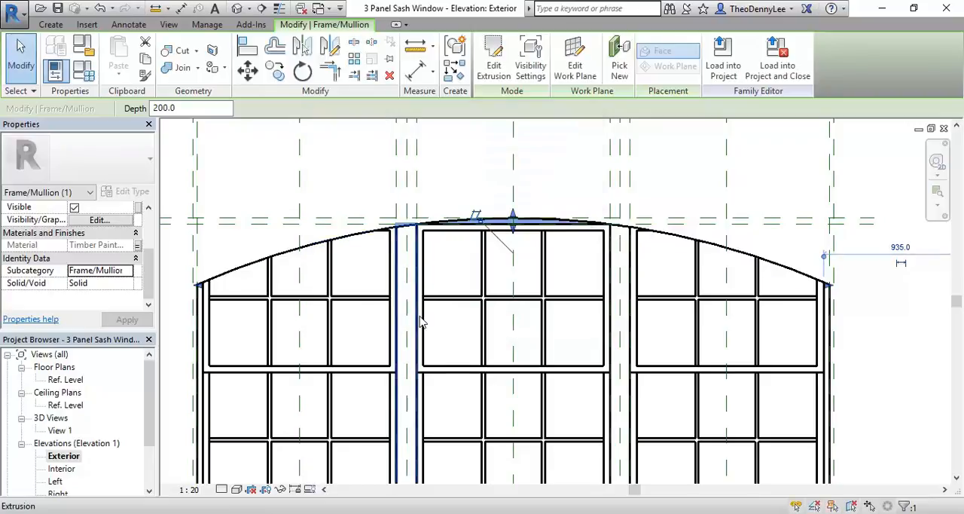
Step: Set the arched frame head's extrusion start to -50 and its extrusion end to 50
{"action": "scroll", "coordinate": [469, 231], "scroll_direction": "up", "scroll_amount": 3}
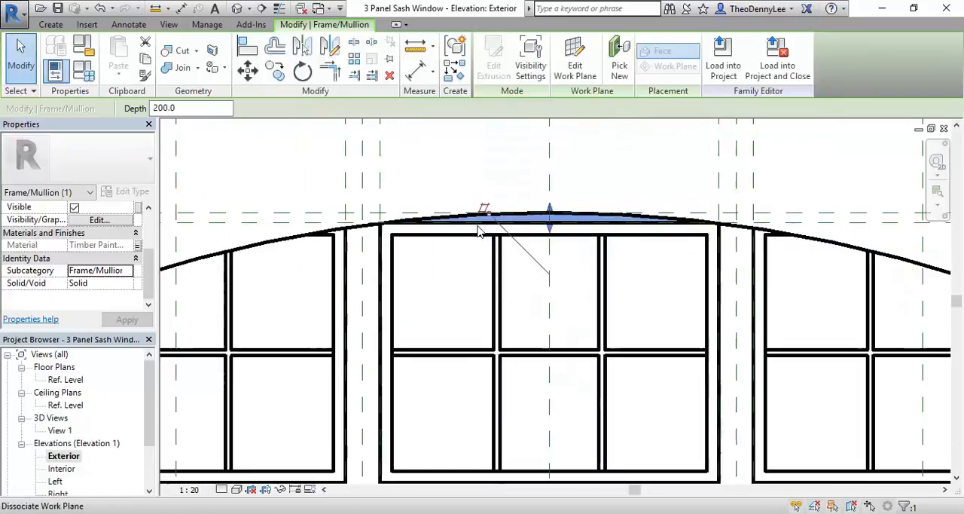
{"action": "scroll", "coordinate": [452, 256], "scroll_direction": "down", "scroll_amount": 3}
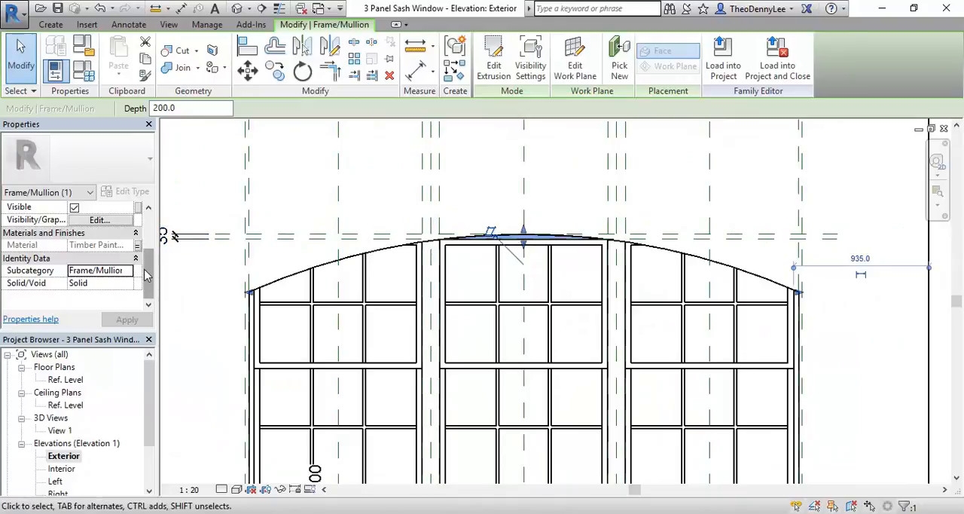
{"action": "scroll", "coordinate": [153, 276], "scroll_direction": "up", "scroll_amount": 3}
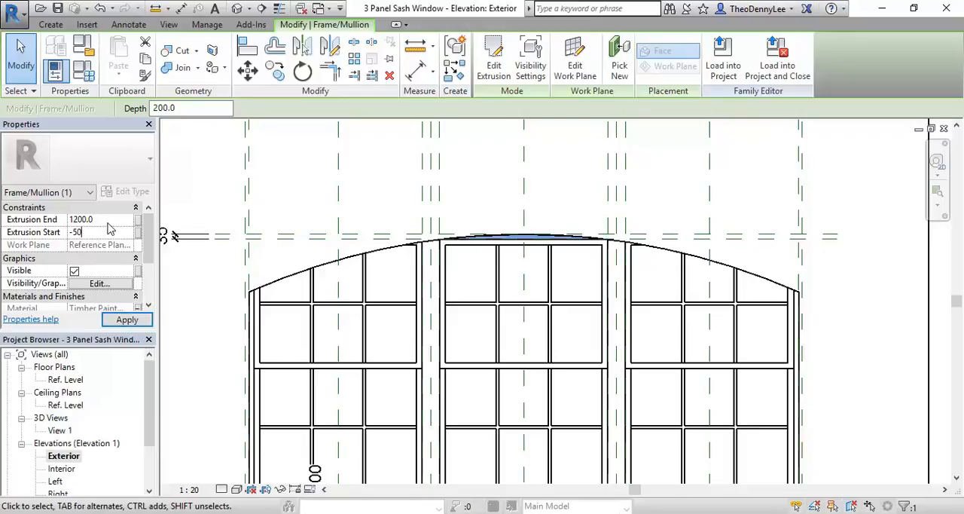
{"action": "left_click", "coordinate": [104, 219]}
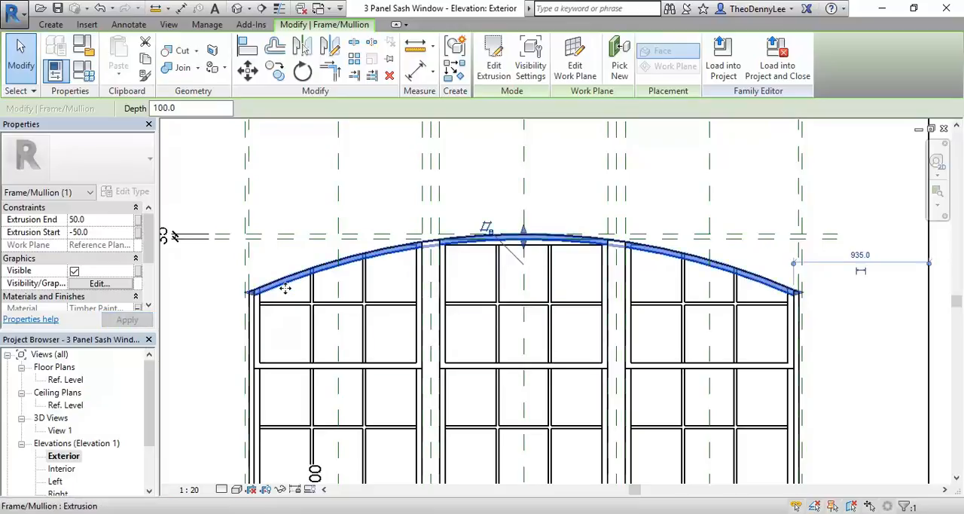
Step: Open the Left elevation and examine how the arched frame head sits within the wall depth
{"action": "left_click_drag", "start_coordinate": [151, 390], "coordinate": [153, 420]}
{"action": "left_click", "coordinate": [55, 443]}
{"action": "double_click", "coordinate": [55, 444]}
{"action": "scroll", "coordinate": [595, 231], "scroll_direction": "up", "scroll_amount": 5}
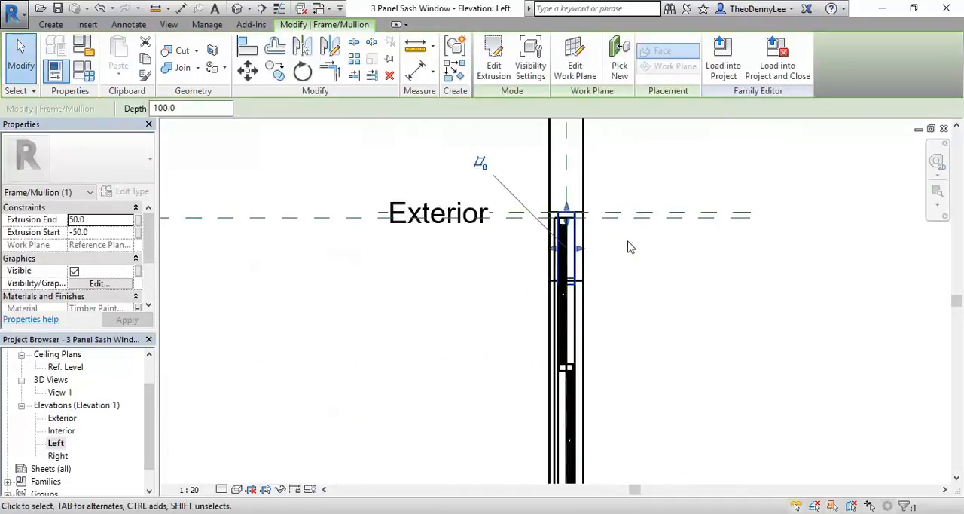
{"action": "scroll", "coordinate": [583, 245], "scroll_direction": "up", "scroll_amount": 3}
{"action": "scroll", "coordinate": [380, 249], "scroll_direction": "up", "scroll_amount": 3}
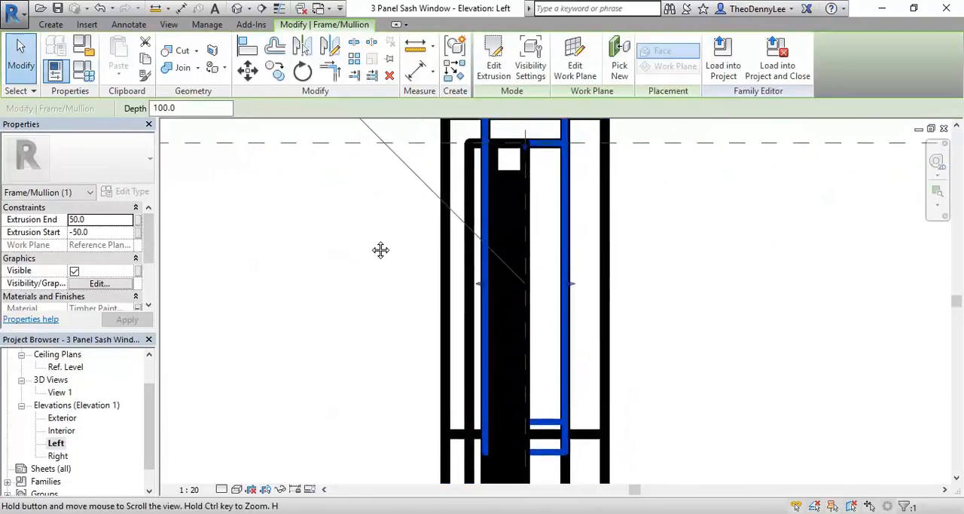
{"action": "middle_click_drag", "start_coordinate": [379, 267], "coordinate": [344, 282]}
{"action": "scroll", "coordinate": [438, 153], "scroll_direction": "up", "scroll_amount": 2}
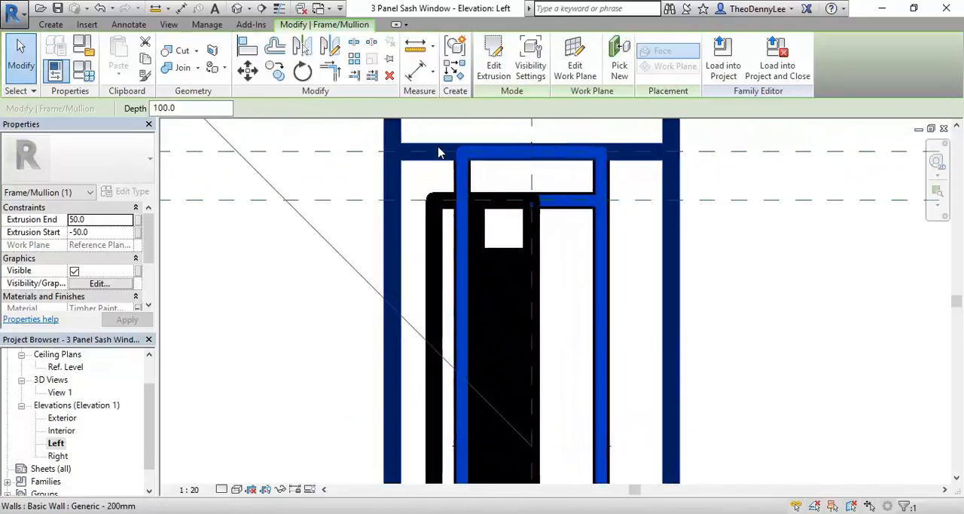
Step: Measure the existing window frame's overall depth at the sill
{"action": "scroll", "coordinate": [438, 152], "scroll_direction": "down", "scroll_amount": 3}
{"action": "scroll", "coordinate": [414, 284], "scroll_direction": "down", "scroll_amount": 2}
{"action": "middle_click_drag", "start_coordinate": [413, 284], "coordinate": [406, 201]}
{"action": "scroll", "coordinate": [445, 444], "scroll_direction": "up", "scroll_amount": 3}
{"action": "scroll", "coordinate": [404, 389], "scroll_direction": "up", "scroll_amount": 3}
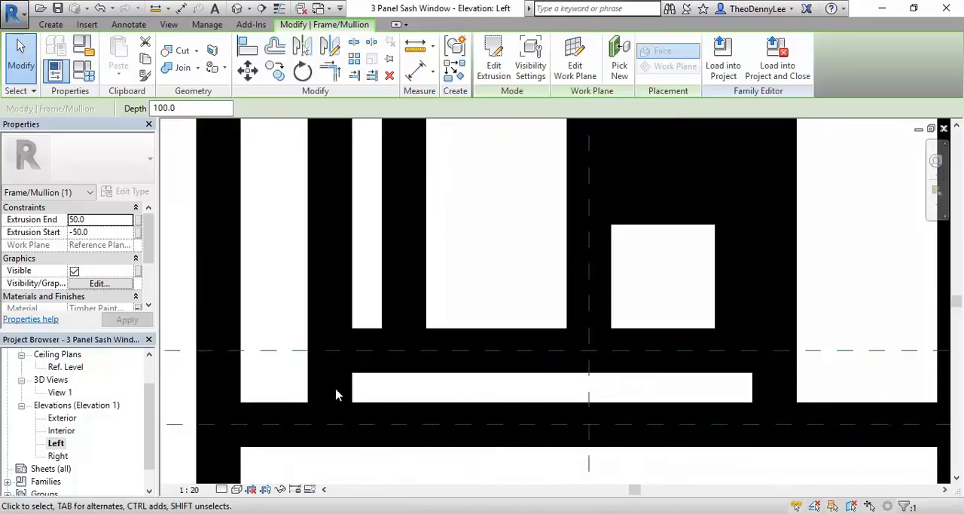
{"action": "scroll", "coordinate": [458, 369], "scroll_direction": "down", "scroll_amount": 5}
{"action": "scroll", "coordinate": [487, 408], "scroll_direction": "up", "scroll_amount": 3}
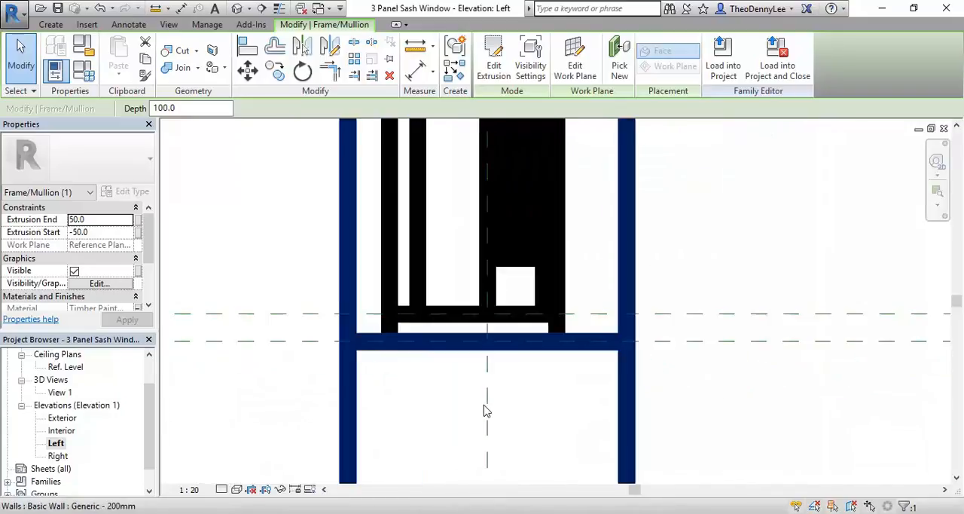
{"action": "scroll", "coordinate": [451, 248], "scroll_direction": "up", "scroll_amount": 2}
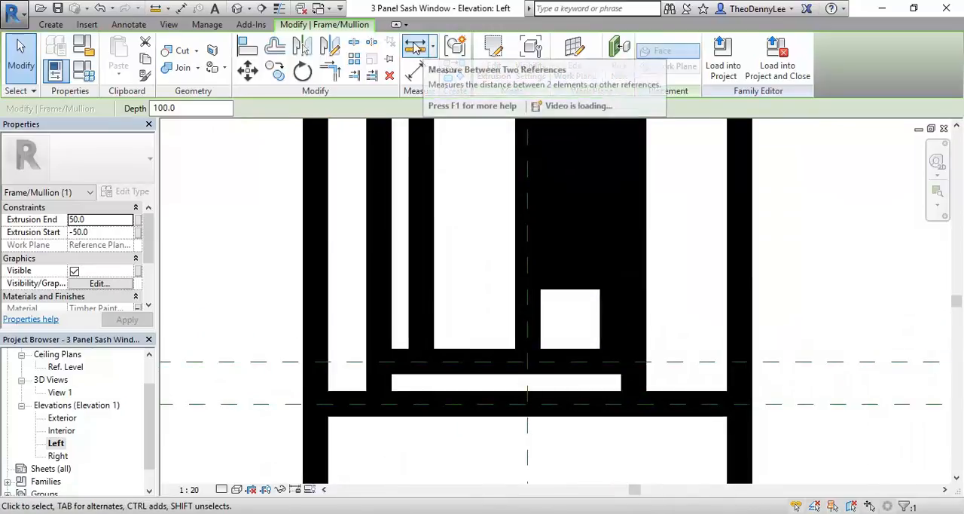
{"action": "left_click", "coordinate": [415, 48]}
{"action": "left_click", "coordinate": [377, 365]}
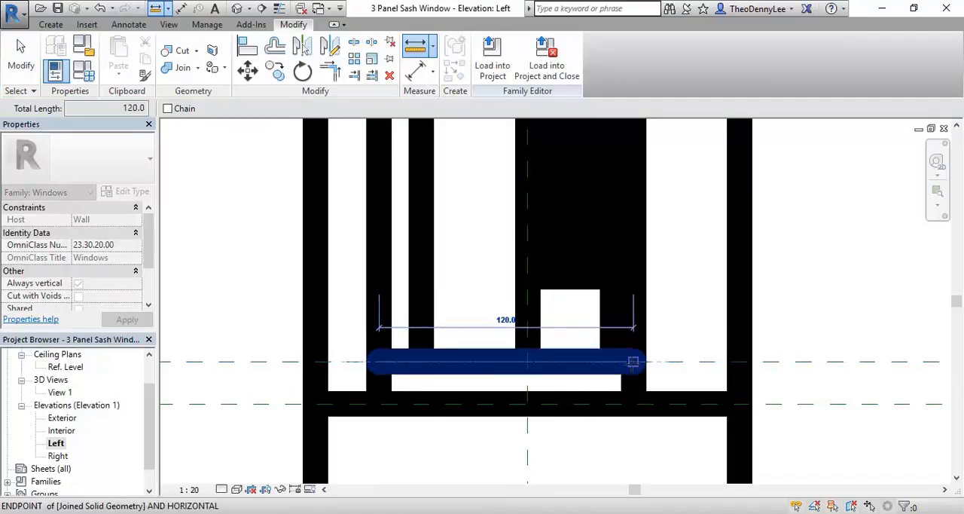
{"action": "left_click", "coordinate": [633, 362]}
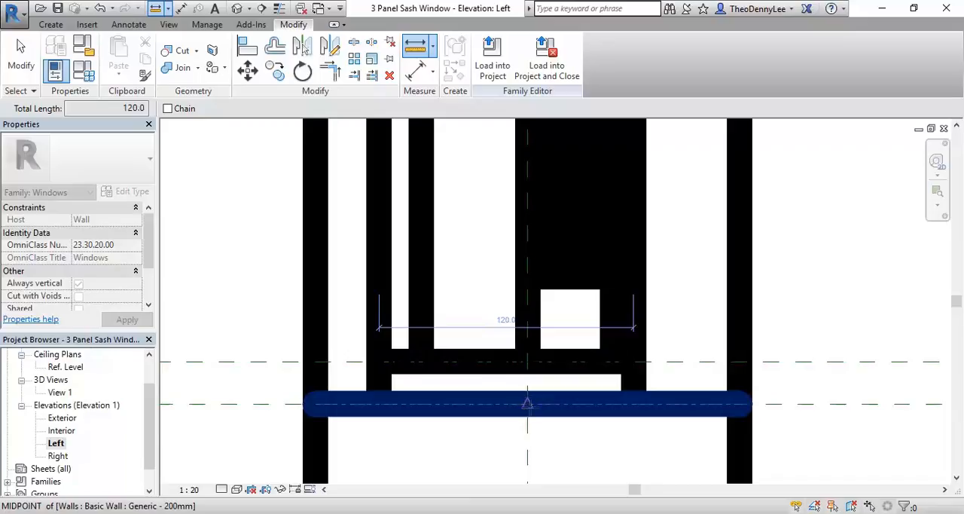
Step: Measure from the centre reference plane to each side of the frame at the sill
{"action": "left_click", "coordinate": [527, 405]}
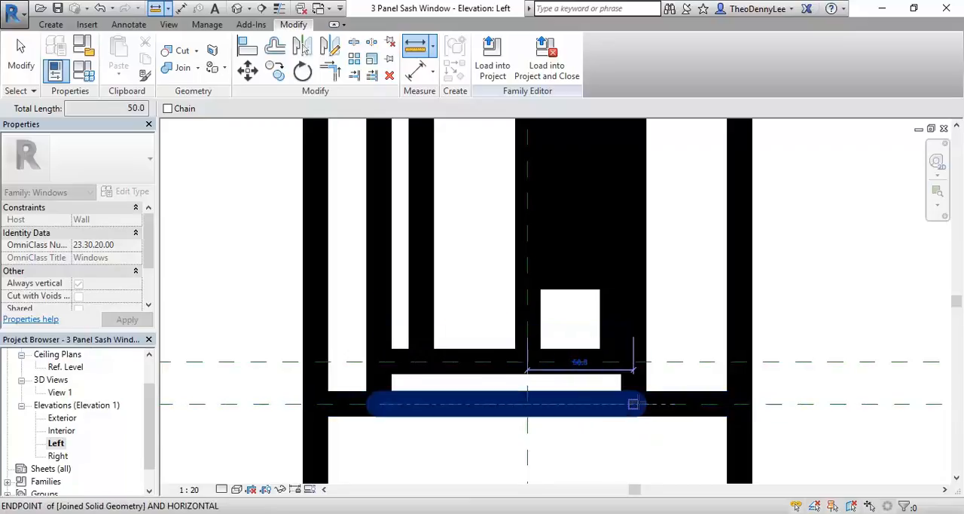
{"action": "left_click", "coordinate": [633, 404]}
{"action": "left_click", "coordinate": [528, 403]}
{"action": "left_click", "coordinate": [379, 404]}
{"action": "right_click", "coordinate": [445, 283]}
{"action": "left_click", "coordinate": [474, 292]}
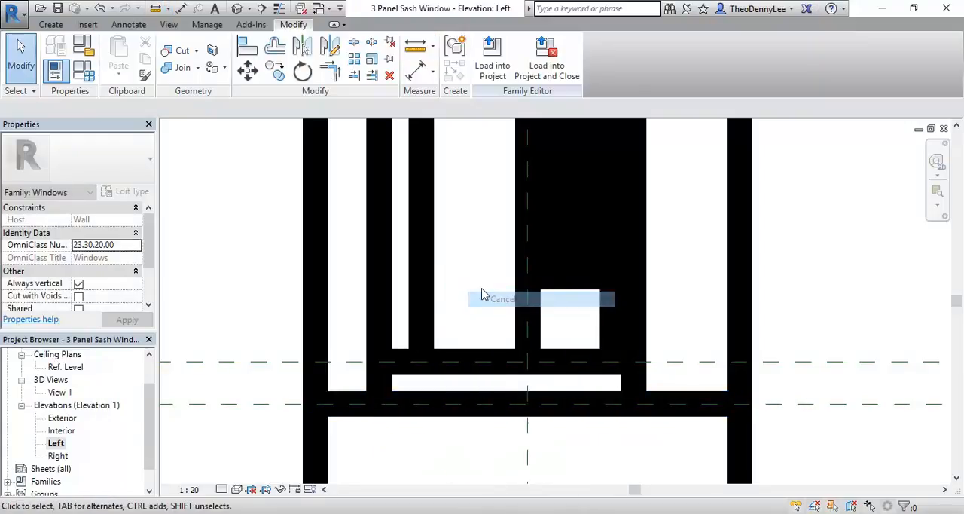
Step: Examine the existing frame extrusions at the window head in the Left elevation by selecting each one
{"action": "scroll", "coordinate": [489, 286], "scroll_direction": "down", "scroll_amount": 4}
{"action": "scroll", "coordinate": [495, 160], "scroll_direction": "down", "scroll_amount": 3}
{"action": "middle_click_drag", "start_coordinate": [493, 160], "coordinate": [494, 293]}
{"action": "middle_click_drag", "start_coordinate": [479, 219], "coordinate": [476, 402]}
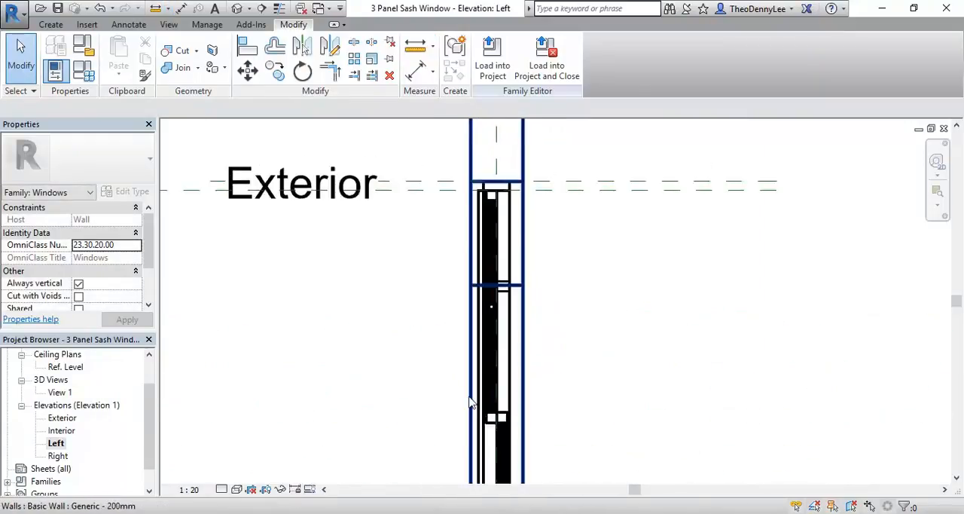
{"action": "scroll", "coordinate": [463, 178], "scroll_direction": "up", "scroll_amount": 4}
{"action": "scroll", "coordinate": [463, 178], "scroll_direction": "up", "scroll_amount": 2}
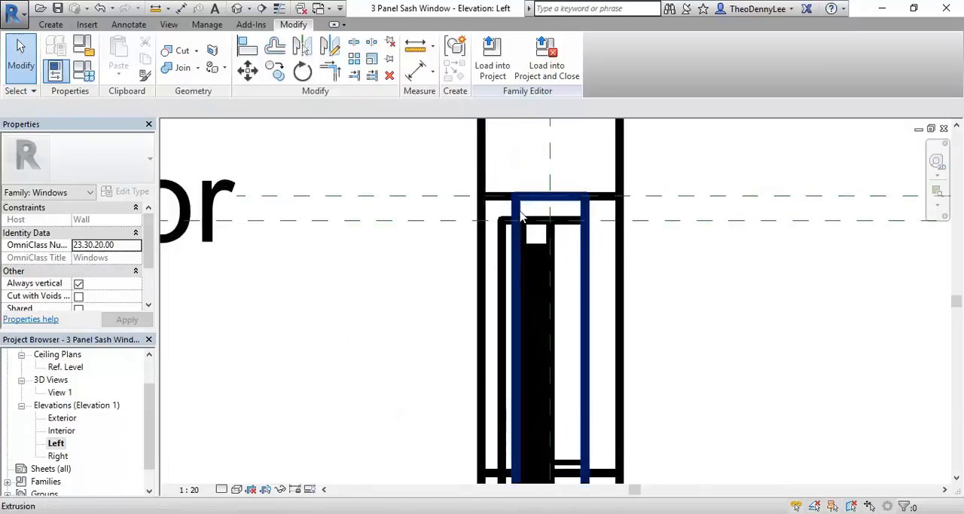
{"action": "left_click", "coordinate": [521, 217]}
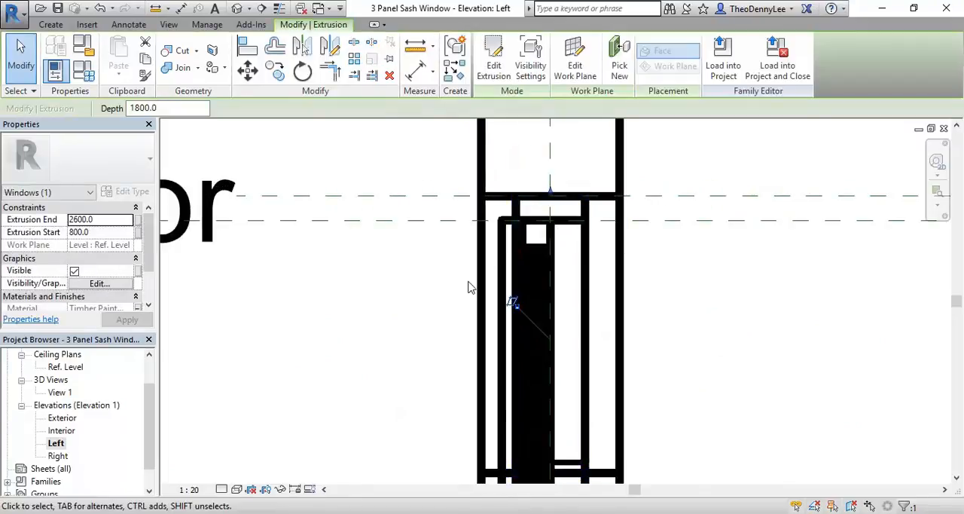
{"action": "left_click", "coordinate": [434, 271]}
{"action": "scroll", "coordinate": [506, 235], "scroll_direction": "up", "scroll_amount": 2}
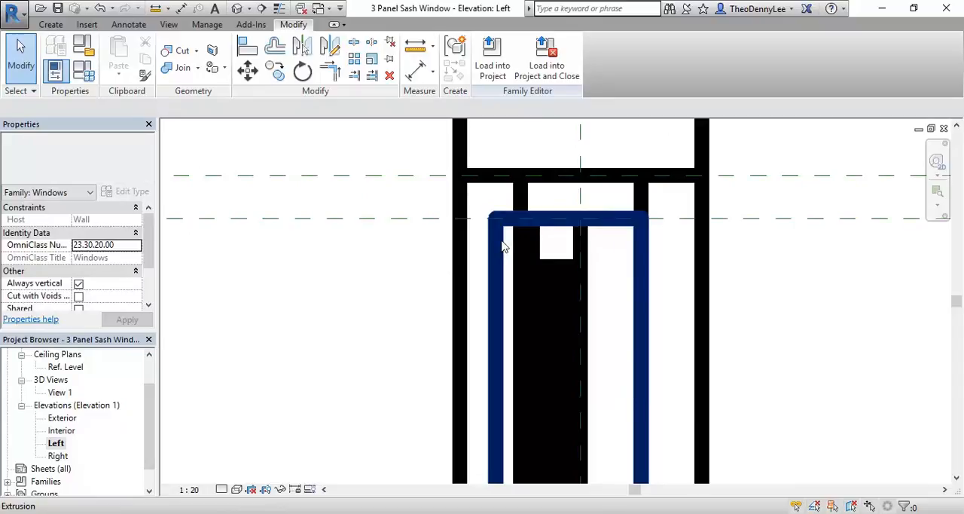
{"action": "left_click", "coordinate": [503, 246]}
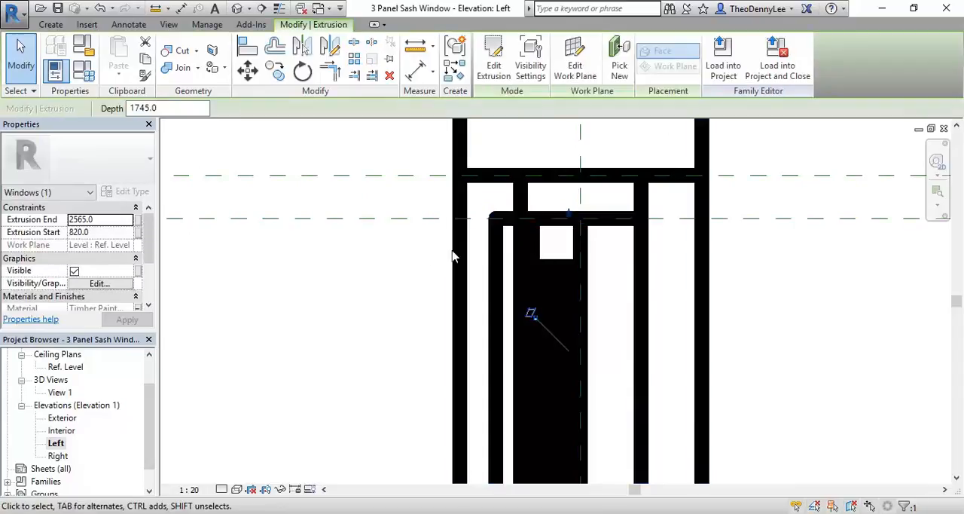
{"action": "left_click", "coordinate": [484, 217]}
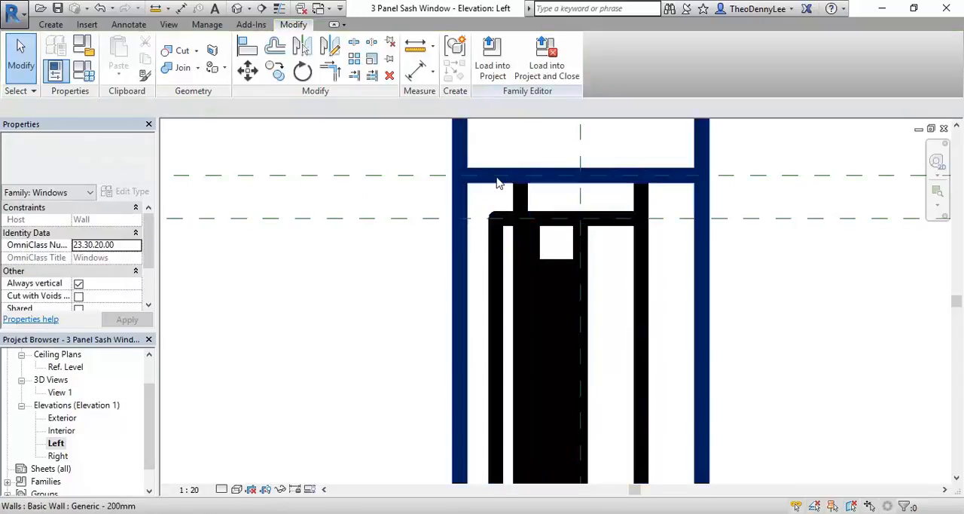
Step: Open the 3D view View 1 and inspect where the selected arched frame head meets the side jamb
{"action": "double_click", "coordinate": [60, 392]}
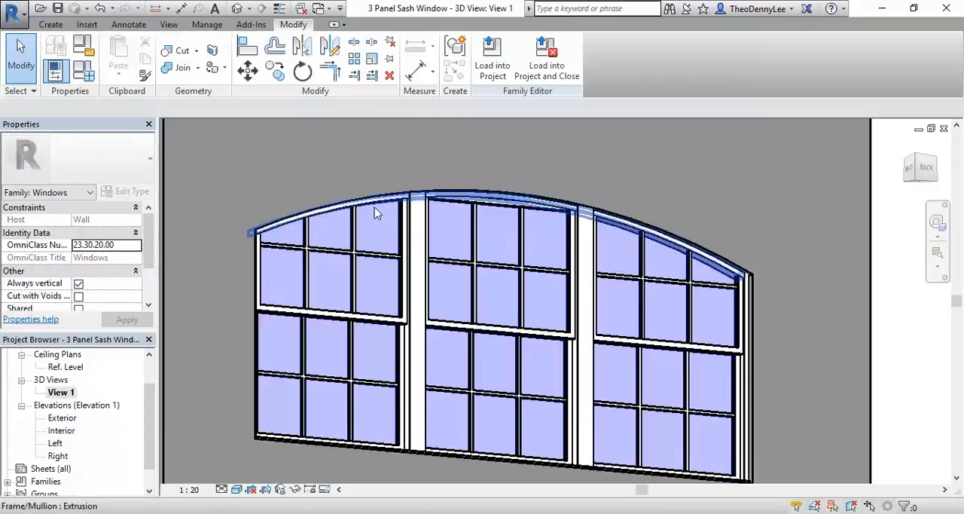
{"action": "scroll", "coordinate": [380, 208], "scroll_direction": "up", "scroll_amount": 4}
{"action": "left_click", "coordinate": [422, 237]}
{"action": "middle_click_drag", "start_coordinate": [707, 245], "coordinate": [482, 154]}
{"action": "scroll", "coordinate": [485, 157], "scroll_direction": "down", "scroll_amount": 3}
{"action": "scroll", "coordinate": [897, 259], "scroll_direction": "up", "scroll_amount": 5}
{"action": "scroll", "coordinate": [825, 293], "scroll_direction": "up", "scroll_amount": 3}
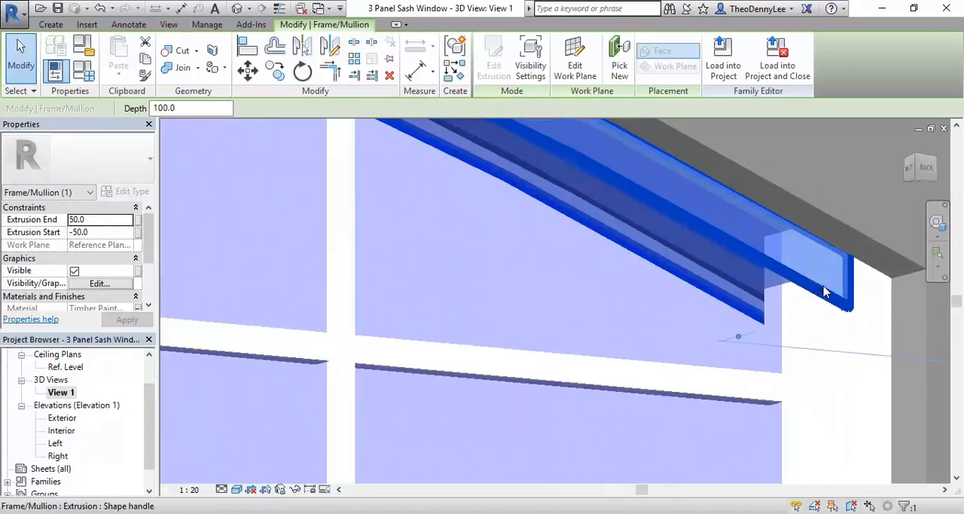
{"action": "middle_click_drag", "start_coordinate": [909, 342], "coordinate": [773, 319]}
Step: Clear the frame head selection and turn on thin lines for the close-up of the jamb joint
{"action": "scroll", "coordinate": [703, 250], "scroll_direction": "up", "scroll_amount": 3}
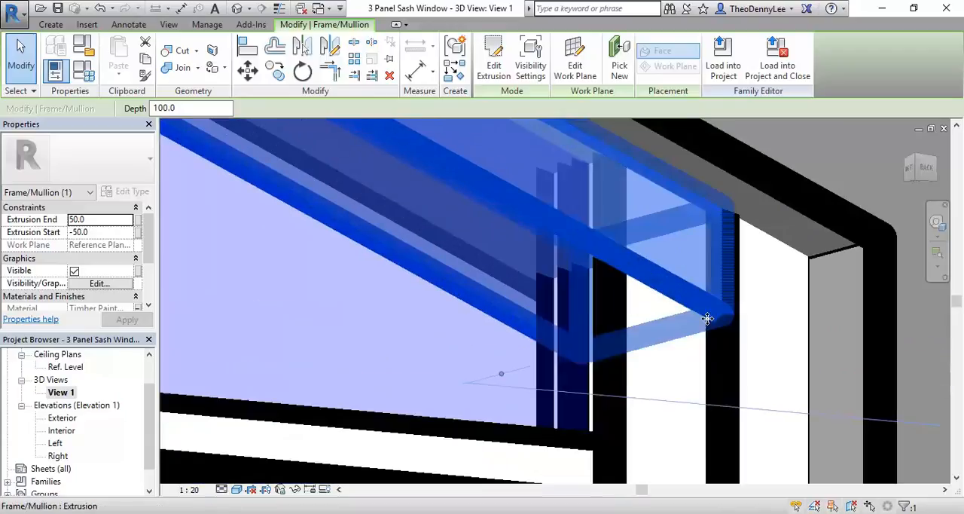
{"action": "left_click", "coordinate": [756, 325]}
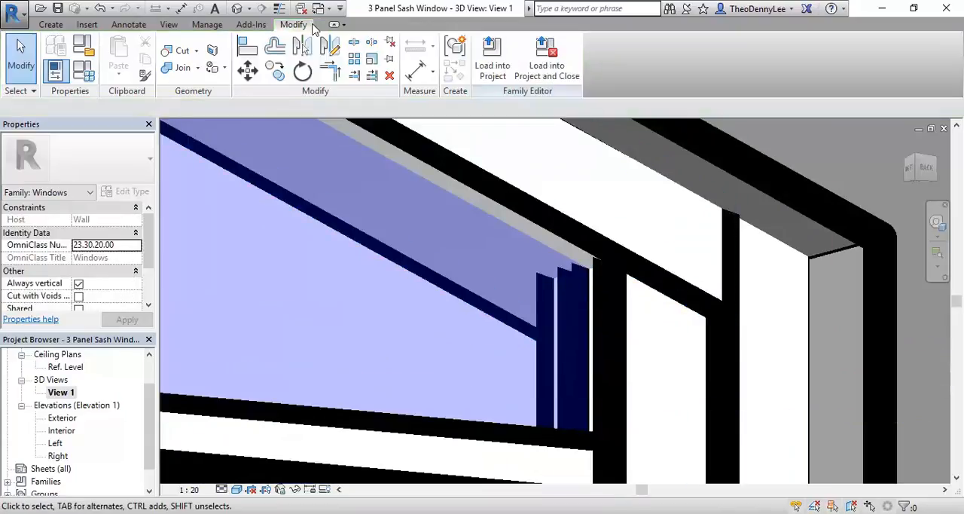
{"action": "left_click", "coordinate": [281, 10]}
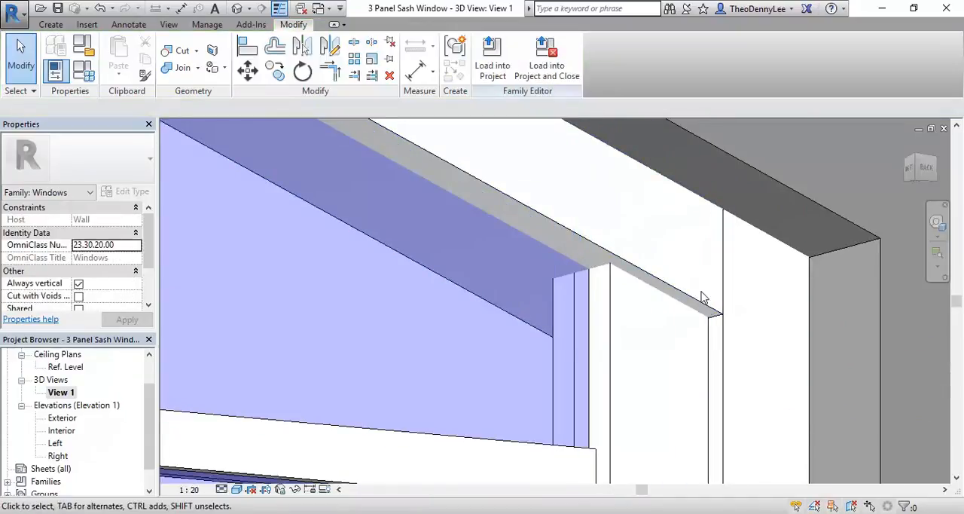
Step: Inspect the arched frame head and the side jamb in 3D by selecting each extrusion and checking its extrusion start and end
{"action": "left_click", "coordinate": [706, 303]}
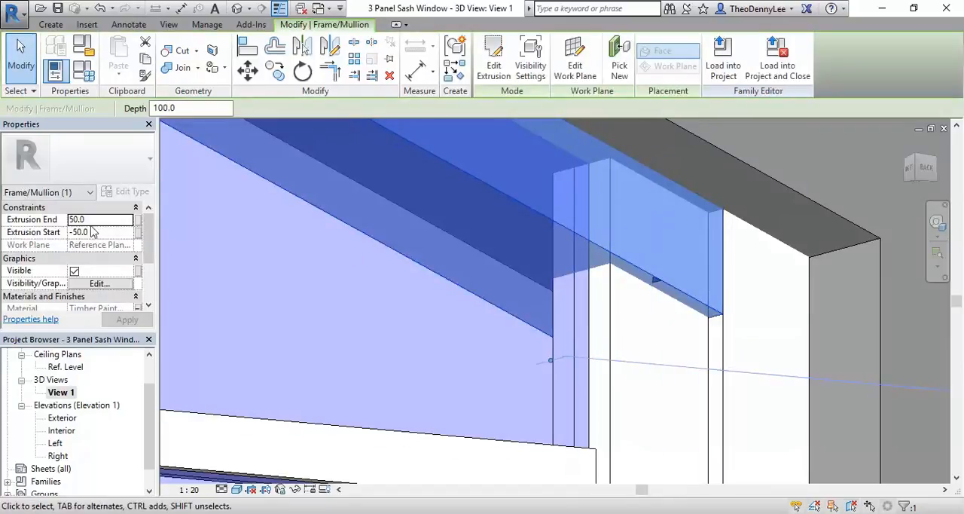
{"action": "scroll", "coordinate": [516, 264], "scroll_direction": "down", "scroll_amount": 5}
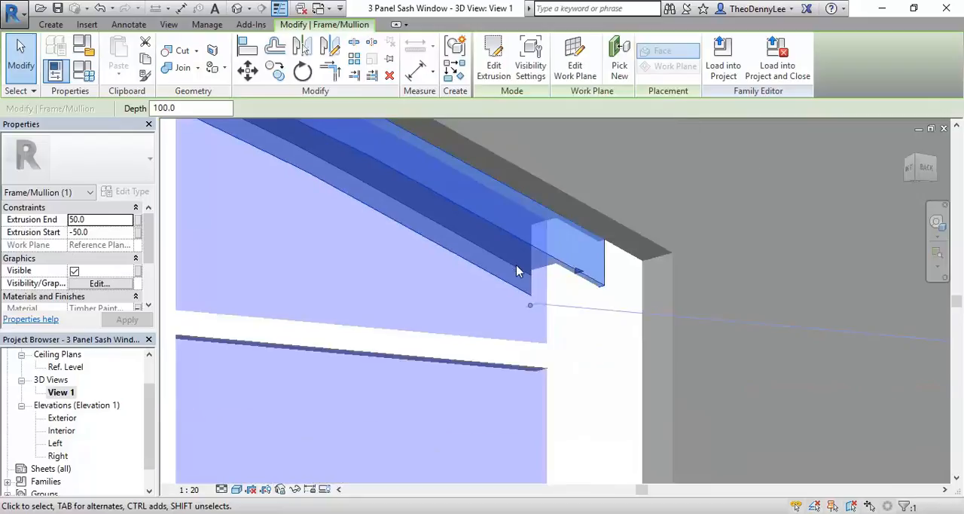
{"action": "middle_click_drag", "start_coordinate": [655, 303], "coordinate": [523, 352], "text": "shift"}
{"action": "scroll", "coordinate": [410, 320], "scroll_direction": "up", "scroll_amount": 5}
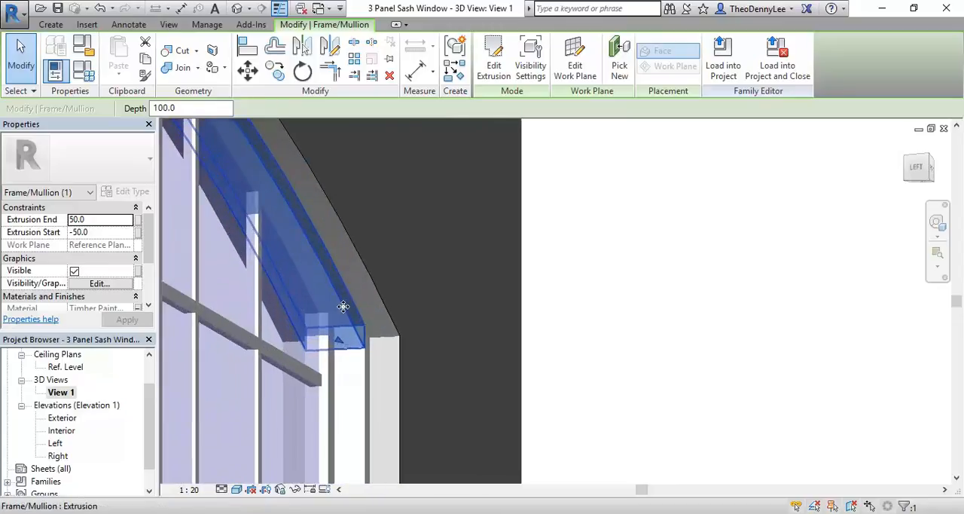
{"action": "key", "text": "Escape"}
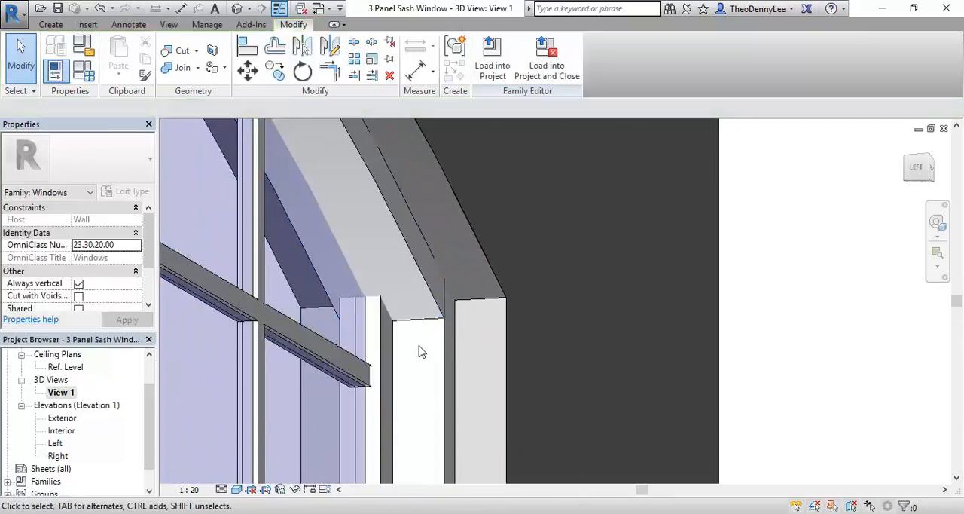
{"action": "middle_click_drag", "start_coordinate": [420, 352], "coordinate": [519, 322]}
{"action": "left_click", "coordinate": [519, 318]}
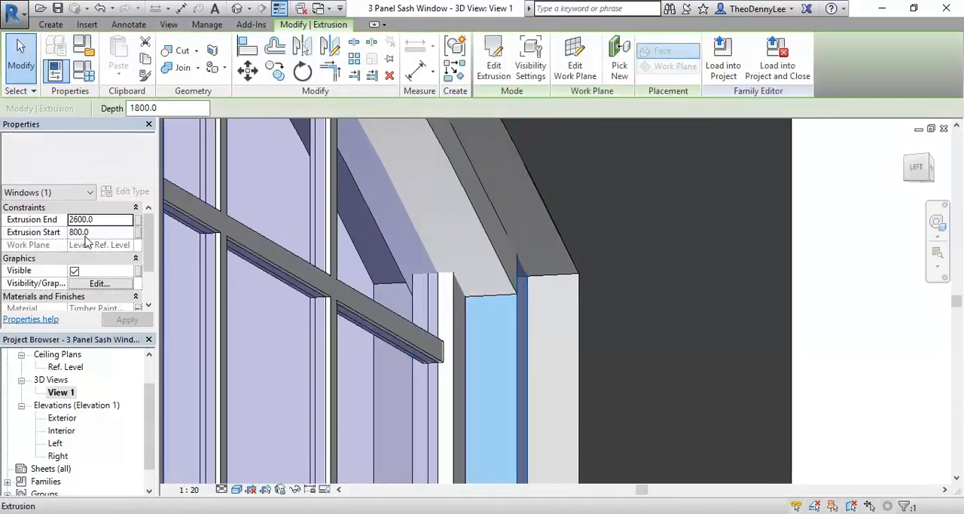
{"action": "key", "text": "Escape"}
Step: Inspect the sill extrusion and the side jamb at the lower corner of the window
{"action": "scroll", "coordinate": [499, 303], "scroll_direction": "down", "scroll_amount": 6}
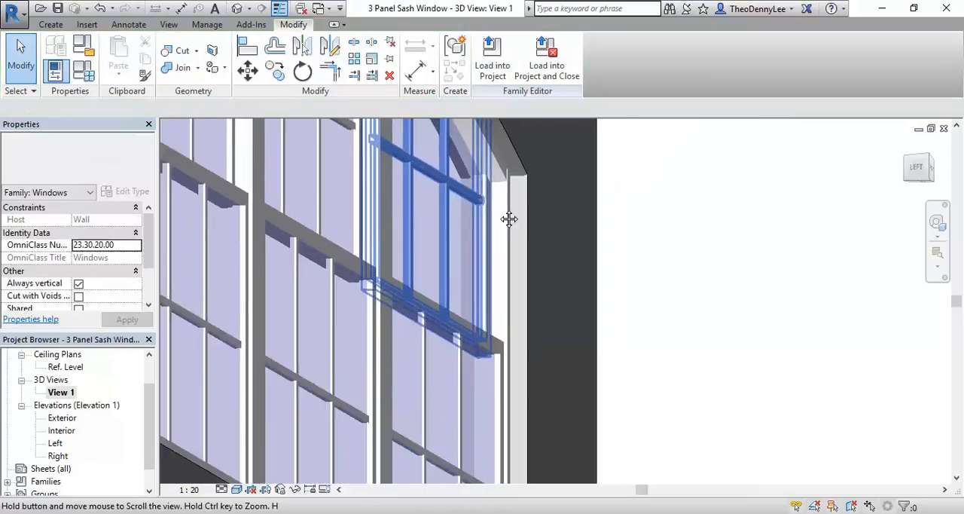
{"action": "middle_click_drag", "start_coordinate": [486, 252], "coordinate": [490, 388], "text": "shift"}
{"action": "scroll", "coordinate": [593, 308], "scroll_direction": "up", "scroll_amount": 6}
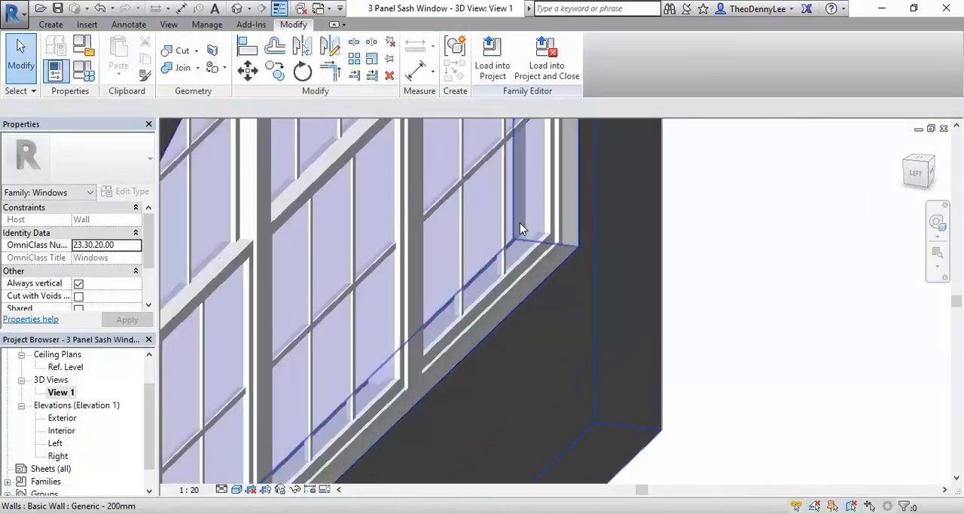
{"action": "left_click", "coordinate": [592, 300]}
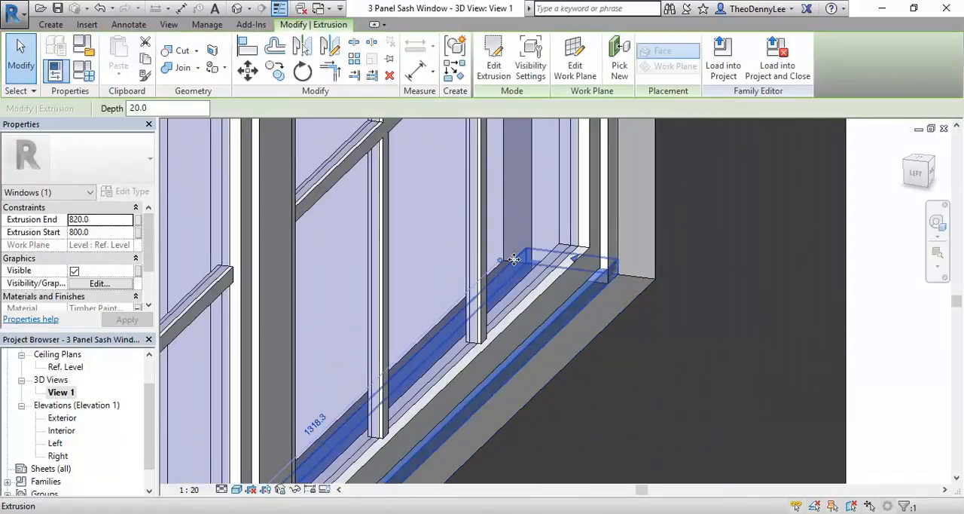
{"action": "scroll", "coordinate": [527, 243], "scroll_direction": "up", "scroll_amount": 3}
{"action": "left_click_drag", "start_coordinate": [532, 236], "coordinate": [731, 190]}
{"action": "scroll", "coordinate": [731, 198], "scroll_direction": "down", "scroll_amount": 4}
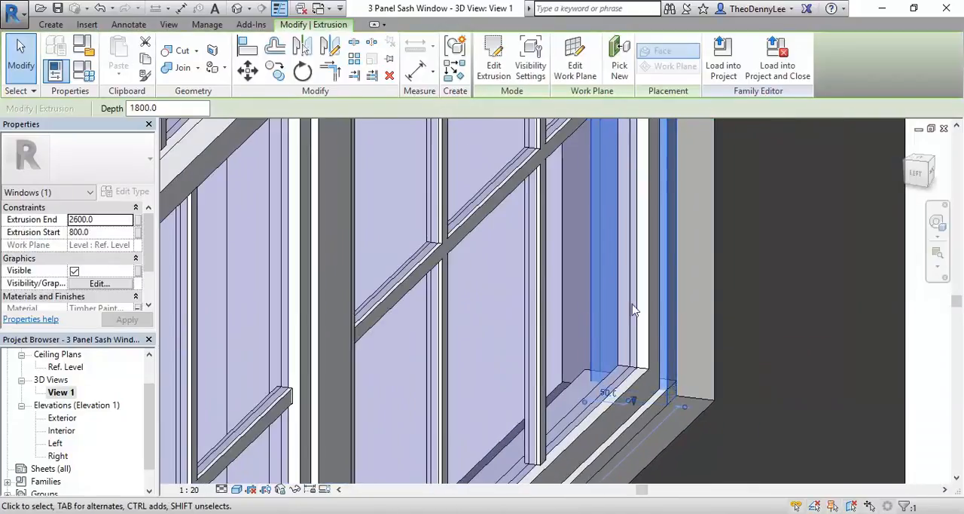
Step: Open the Ref. Level floor plan and measure from the Center (Front/Back) reference plane to the face of the side jamb
{"action": "left_click_drag", "start_coordinate": [150, 415], "coordinate": [146, 375]}
{"action": "left_click", "coordinate": [64, 379]}
{"action": "double_click", "coordinate": [64, 379]}
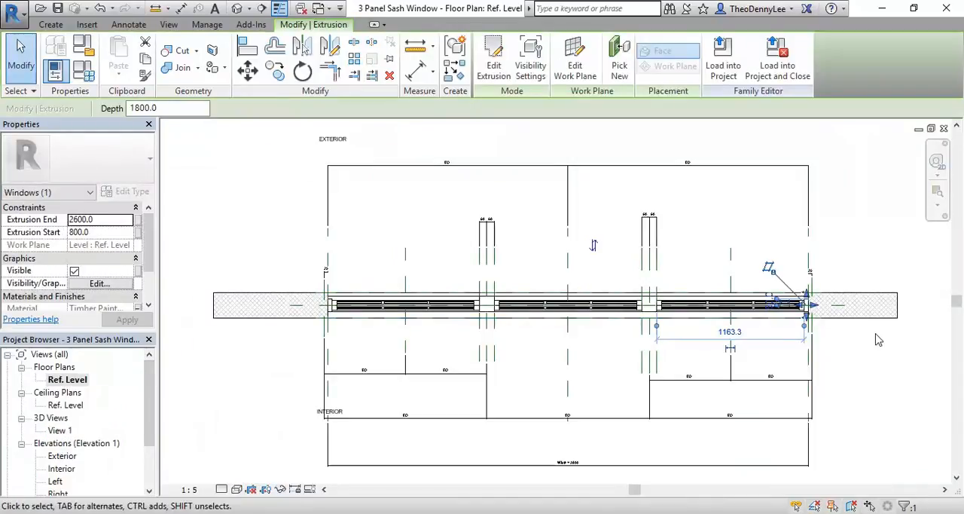
{"action": "scroll", "coordinate": [794, 284], "scroll_direction": "up", "scroll_amount": 8}
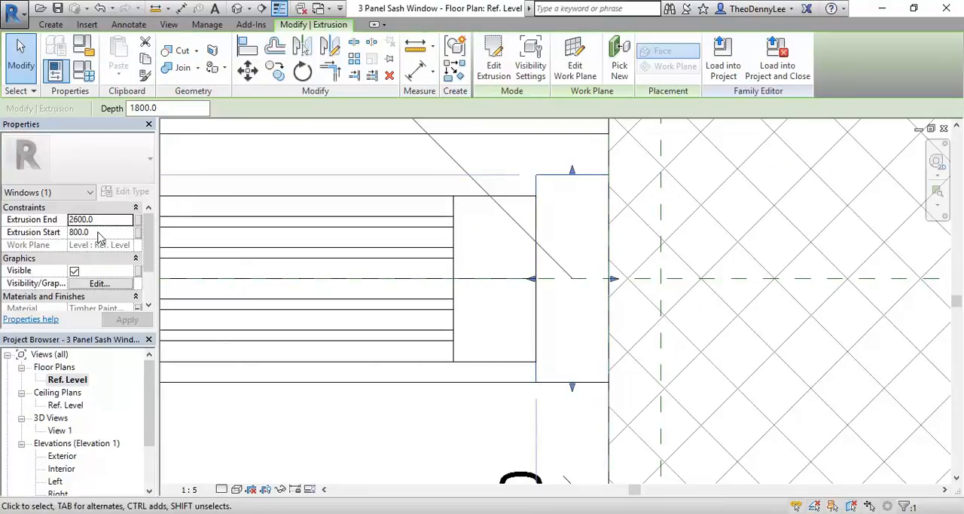
{"action": "left_click", "coordinate": [415, 47]}
{"action": "left_click", "coordinate": [567, 278]}
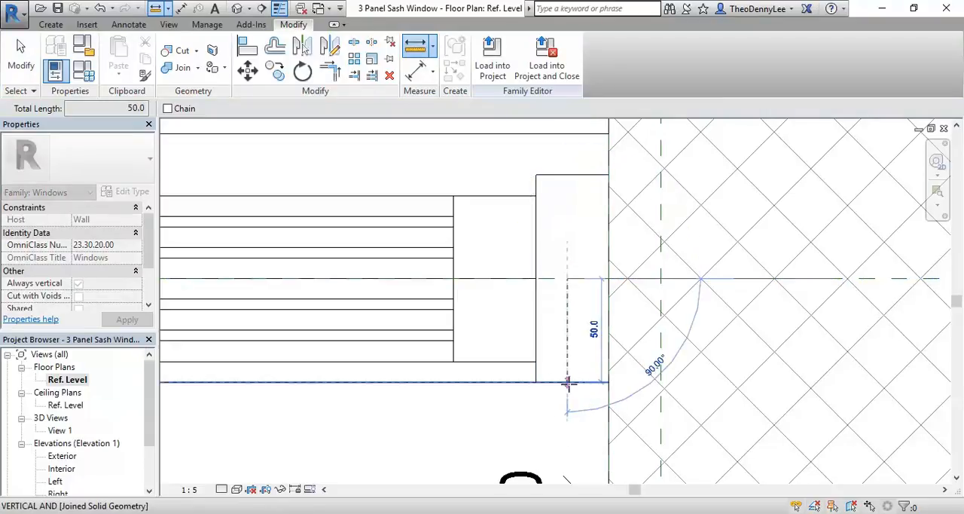
{"action": "right_click", "coordinate": [575, 261]}
{"action": "left_click", "coordinate": [602, 274]}
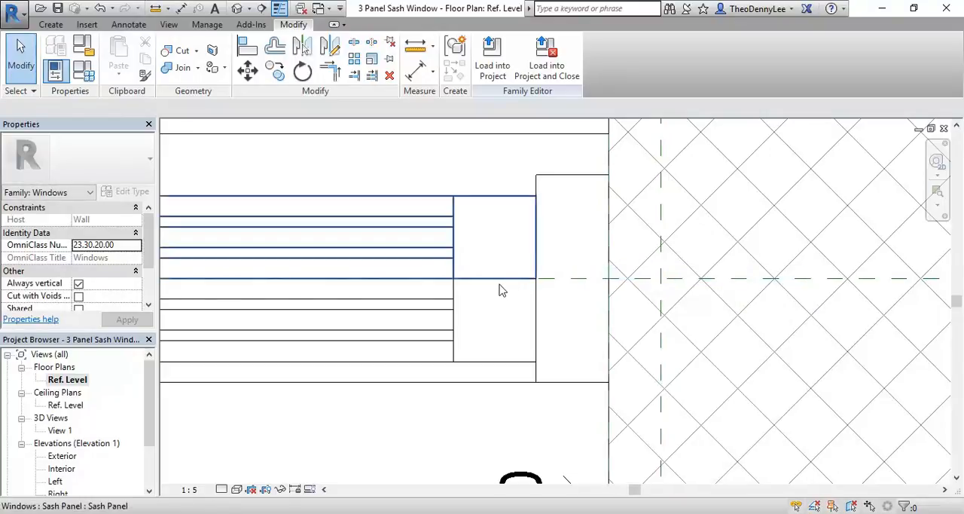
{"action": "left_click", "coordinate": [564, 280]}
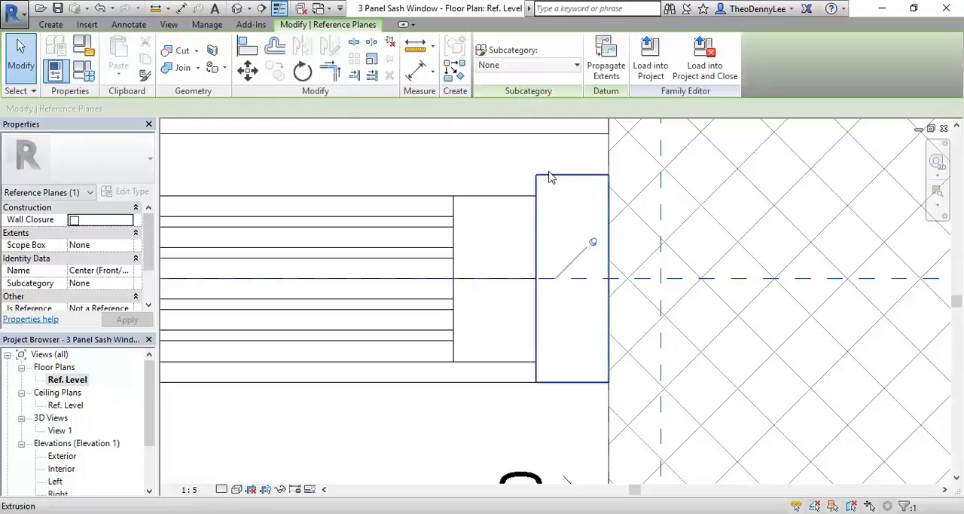
{"action": "left_click", "coordinate": [563, 335]}
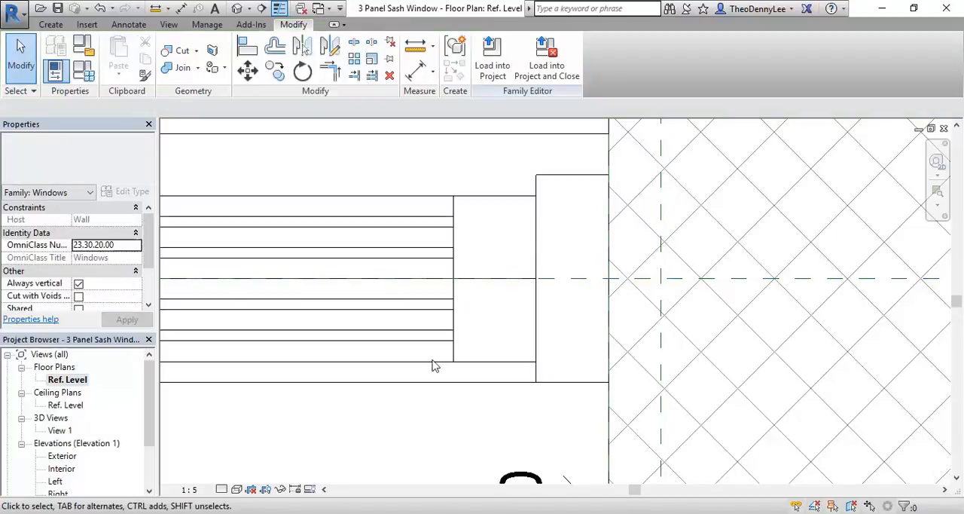
Step: Return to the 3D view View 1 and examine how the arched frame head meets the side jamb and mullions
{"action": "double_click", "coordinate": [60, 430]}
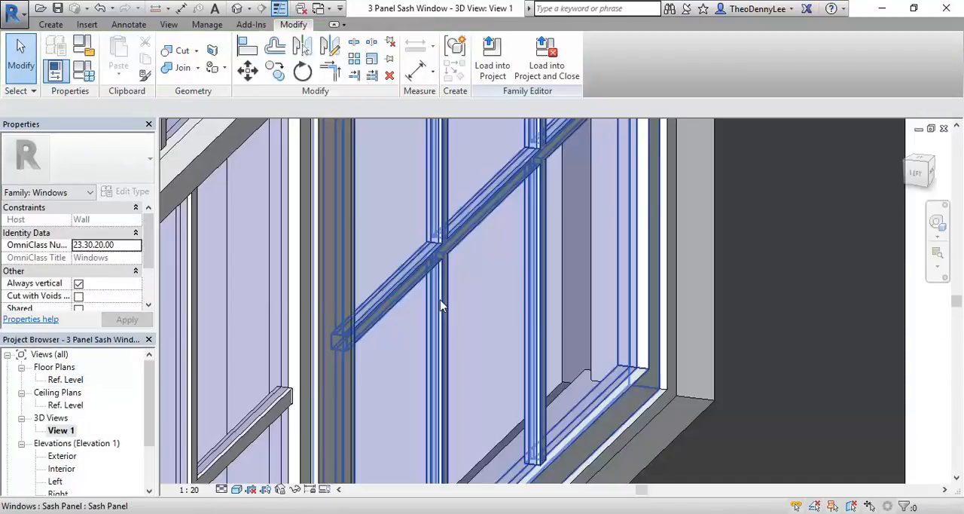
{"action": "middle_click_drag", "start_coordinate": [398, 290], "coordinate": [359, 268], "text": "shift"}
{"action": "scroll", "coordinate": [286, 236], "scroll_direction": "up", "scroll_amount": 5}
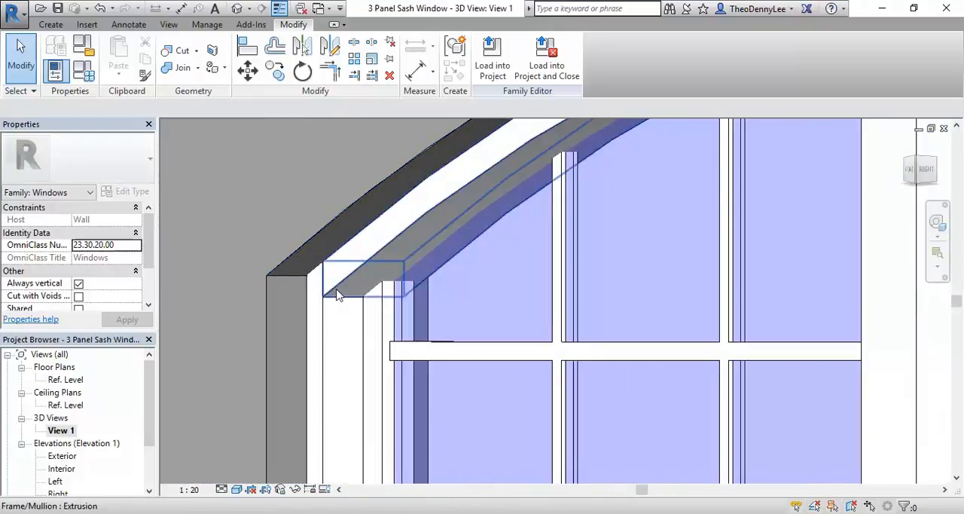
{"action": "scroll", "coordinate": [383, 275], "scroll_direction": "down", "scroll_amount": 3}
{"action": "scroll", "coordinate": [614, 184], "scroll_direction": "down", "scroll_amount": 1}
{"action": "middle_click_drag", "start_coordinate": [614, 184], "coordinate": [456, 247]}
{"action": "scroll", "coordinate": [467, 210], "scroll_direction": "up", "scroll_amount": 4}
{"action": "left_click", "coordinate": [586, 230]}
{"action": "key", "text": "Escape"}
{"action": "scroll", "coordinate": [607, 326], "scroll_direction": "down", "scroll_amount": 2}
{"action": "middle_click_drag", "start_coordinate": [606, 326], "coordinate": [369, 434], "text": "shift"}
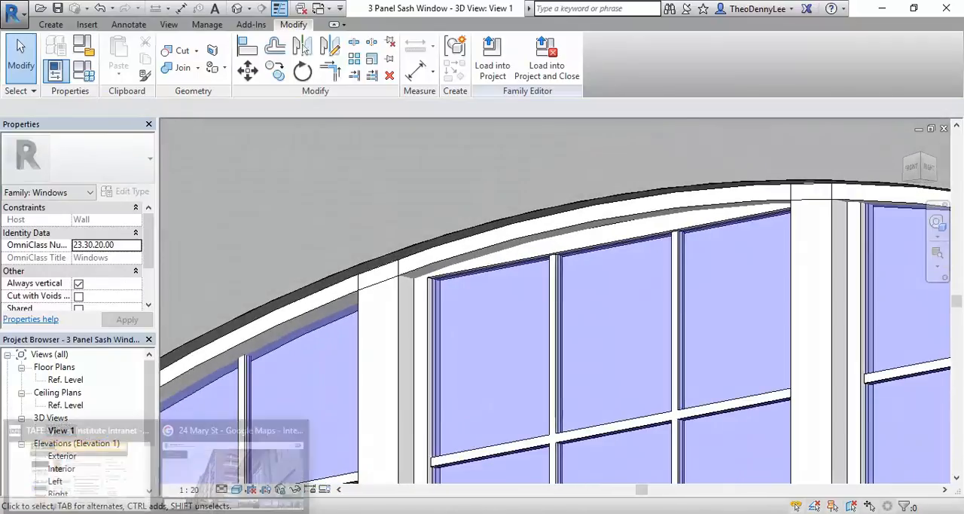
Step: Switch to the Google Maps Street View in the browser and study the arched sash windows on the brick building
{"action": "left_click", "coordinate": [246, 468]}
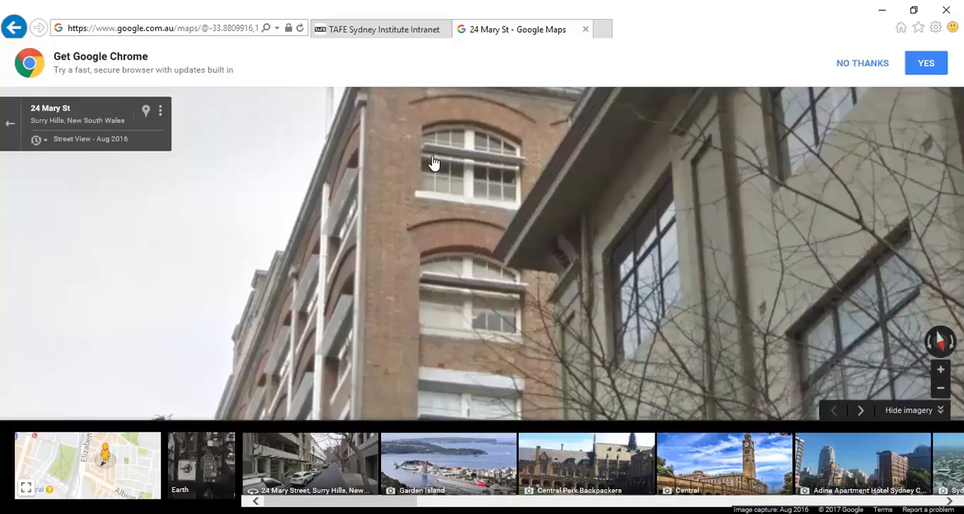
{"action": "left_click_drag", "start_coordinate": [456, 325], "coordinate": [606, 77]}
{"action": "left_click_drag", "start_coordinate": [391, 363], "coordinate": [544, 198]}
{"action": "left_click_drag", "start_coordinate": [759, 227], "coordinate": [637, 408]}
{"action": "left_click_drag", "start_coordinate": [646, 112], "coordinate": [511, 238]}
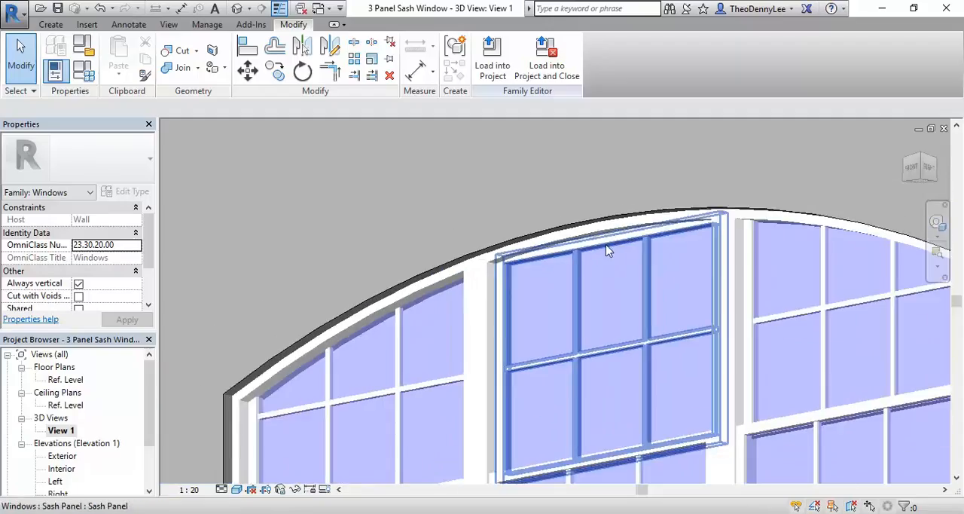
Step: Examine the upper sash panels beneath the arched head in the Revit 3D view, including the centre and side windows
{"action": "scroll", "coordinate": [475, 239], "scroll_direction": "up", "scroll_amount": 3}
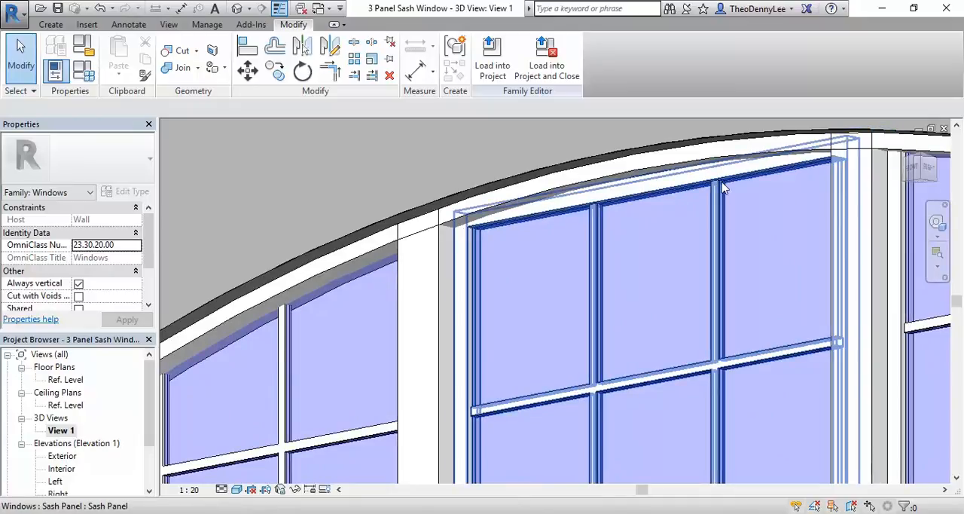
{"action": "scroll", "coordinate": [628, 217], "scroll_direction": "down", "scroll_amount": 5}
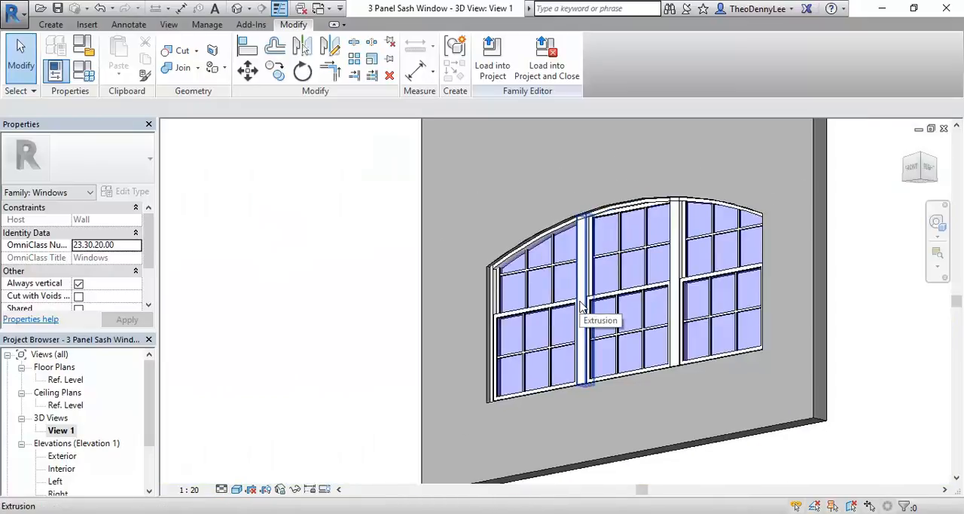
{"action": "scroll", "coordinate": [610, 218], "scroll_direction": "up", "scroll_amount": 3}
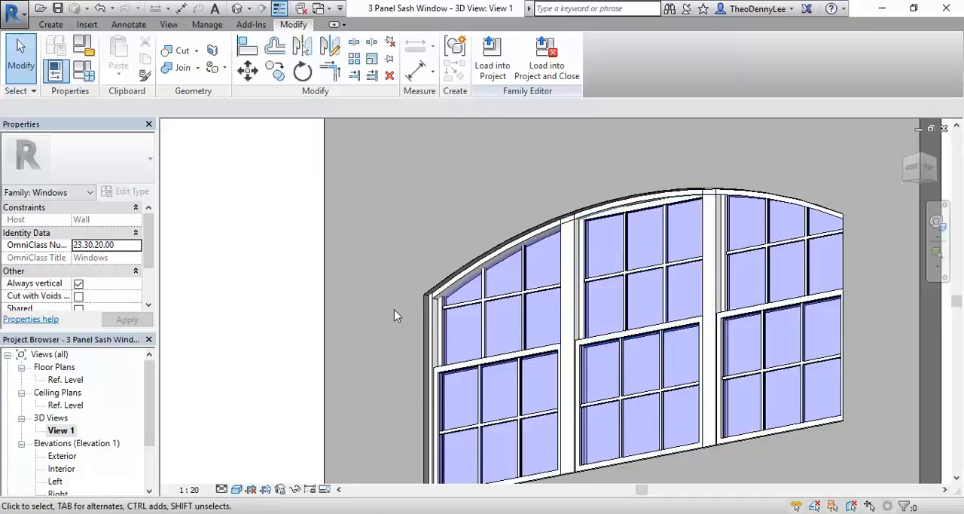
{"action": "scroll", "coordinate": [390, 303], "scroll_direction": "up", "scroll_amount": 2}
{"action": "middle_click_drag", "start_coordinate": [541, 288], "coordinate": [471, 282]}
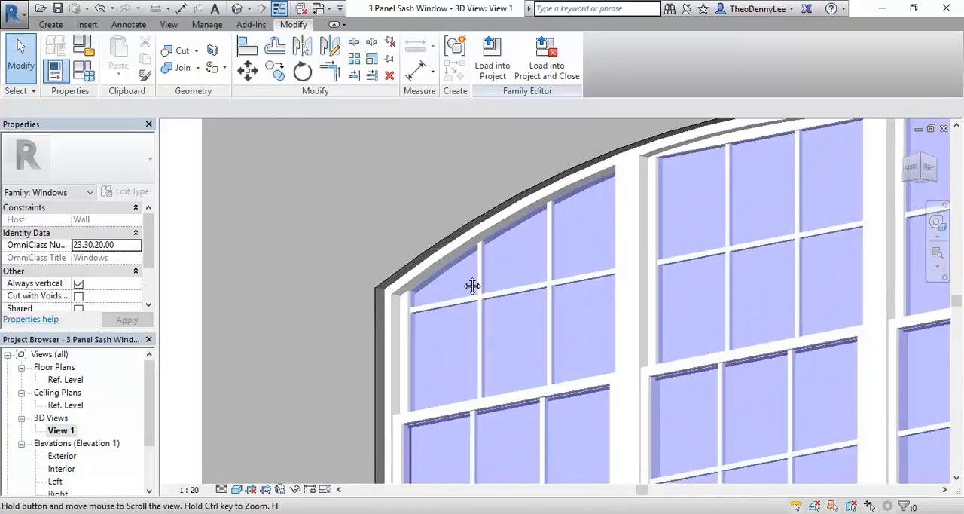
Step: Open the Exterior elevation and view the arched head where it crosses the upper sash panel of the first window
{"action": "left_click_drag", "start_coordinate": [151, 431], "coordinate": [151, 456]}
{"action": "double_click", "coordinate": [60, 405]}
{"action": "scroll", "coordinate": [332, 327], "scroll_direction": "down", "scroll_amount": 1}
{"action": "middle_click_drag", "start_coordinate": [331, 327], "coordinate": [417, 337]}
{"action": "scroll", "coordinate": [419, 314], "scroll_direction": "up", "scroll_amount": 4}
{"action": "middle_click_drag", "start_coordinate": [398, 305], "coordinate": [473, 307]}
{"action": "scroll", "coordinate": [467, 298], "scroll_direction": "up", "scroll_amount": 2}
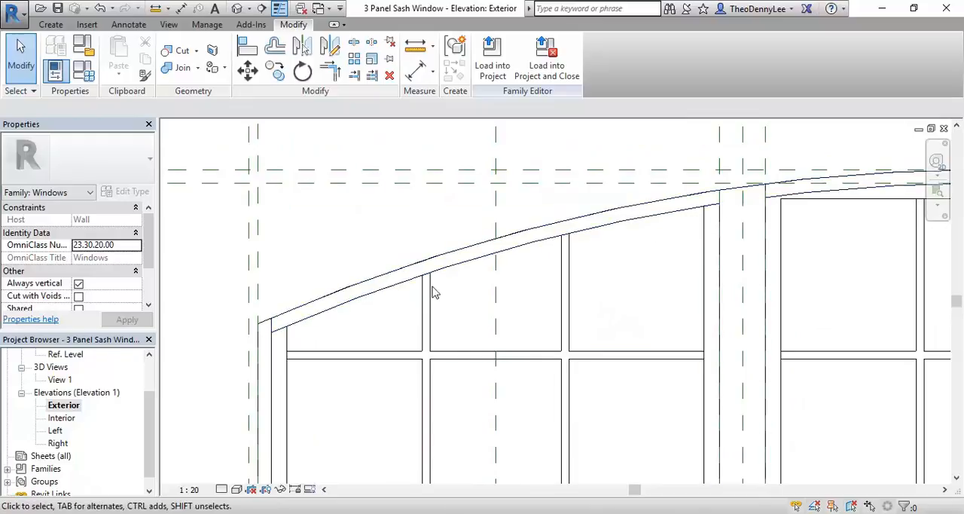
Step: Select the upper sash panel of the first window to check its family type and its shape against the arch
{"action": "left_click", "coordinate": [360, 354]}
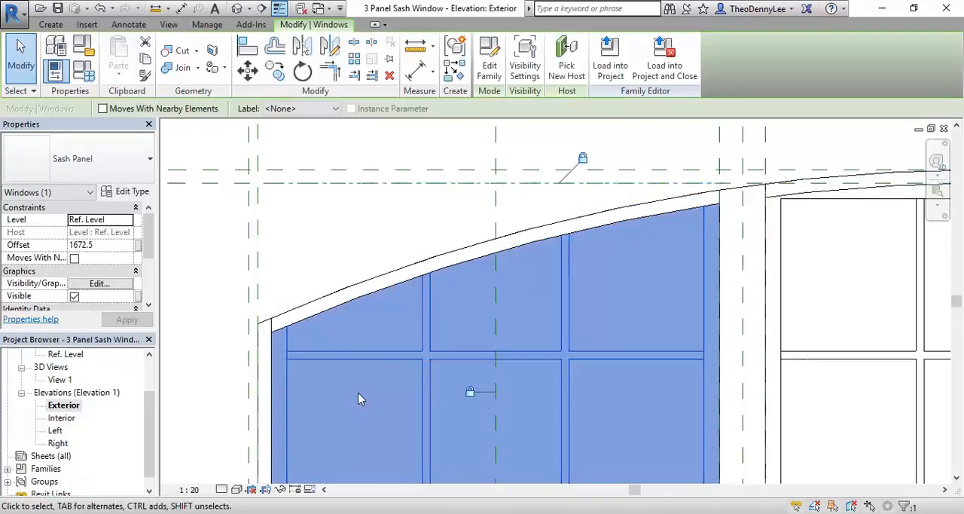
{"action": "scroll", "coordinate": [362, 394], "scroll_direction": "down", "scroll_amount": 4}
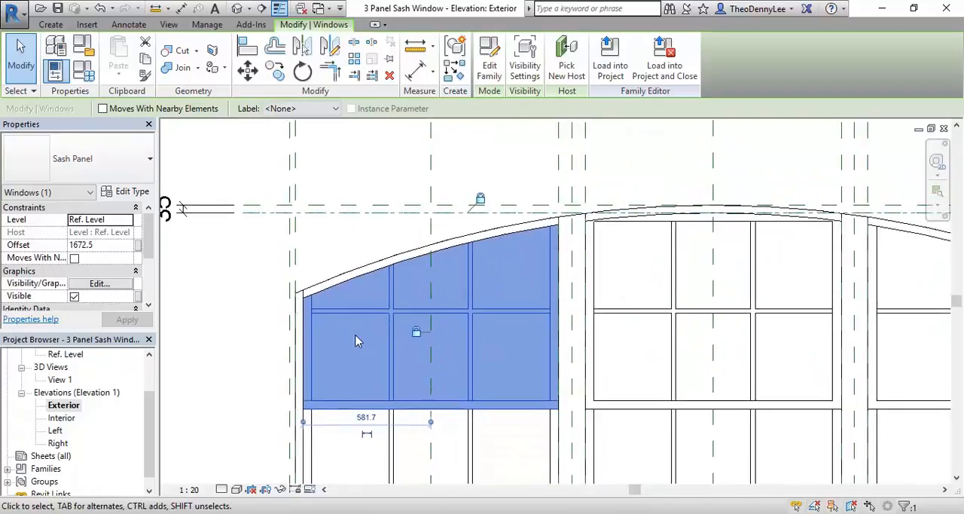
{"action": "scroll", "coordinate": [364, 289], "scroll_direction": "up", "scroll_amount": 3}
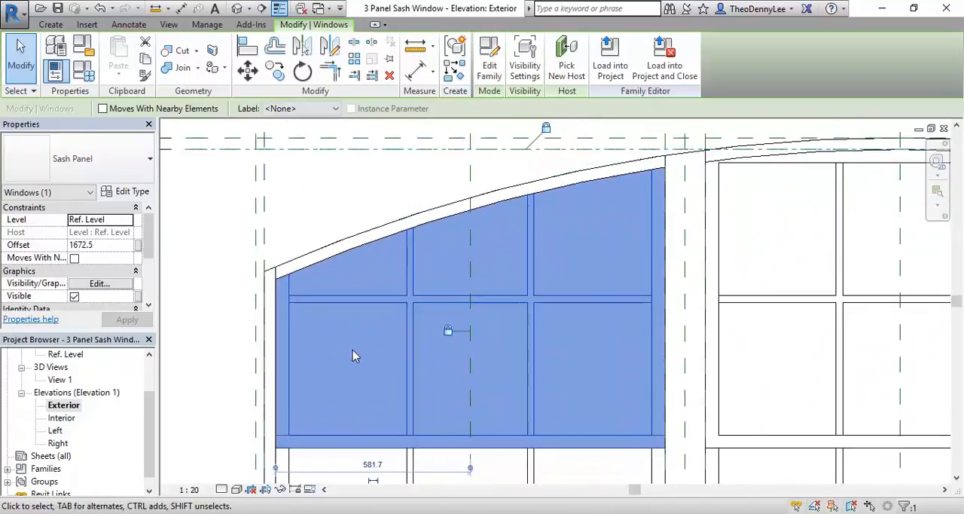
{"action": "key", "text": "Escape"}
{"action": "left_click", "coordinate": [530, 307]}
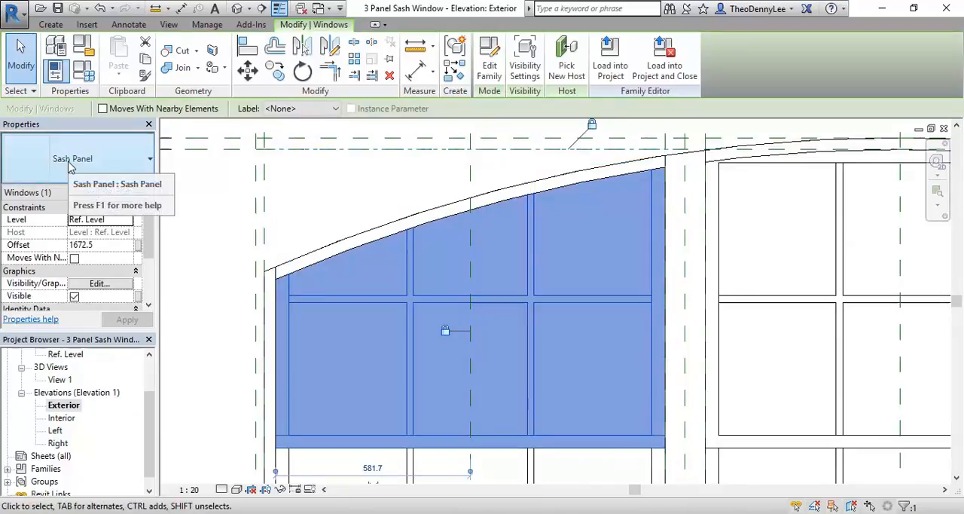
{"action": "key", "text": "Escape"}
{"action": "scroll", "coordinate": [434, 363], "scroll_direction": "down", "scroll_amount": 6}
{"action": "middle_click_drag", "start_coordinate": [436, 363], "coordinate": [359, 308]}
{"action": "scroll", "coordinate": [372, 292], "scroll_direction": "down", "scroll_amount": 1}
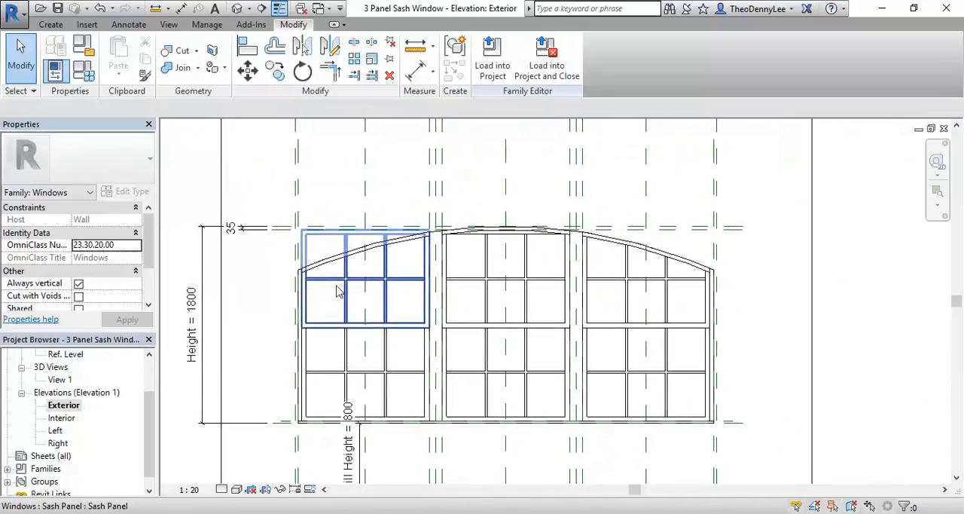
{"action": "middle_click_drag", "start_coordinate": [264, 207], "coordinate": [263, 216]}
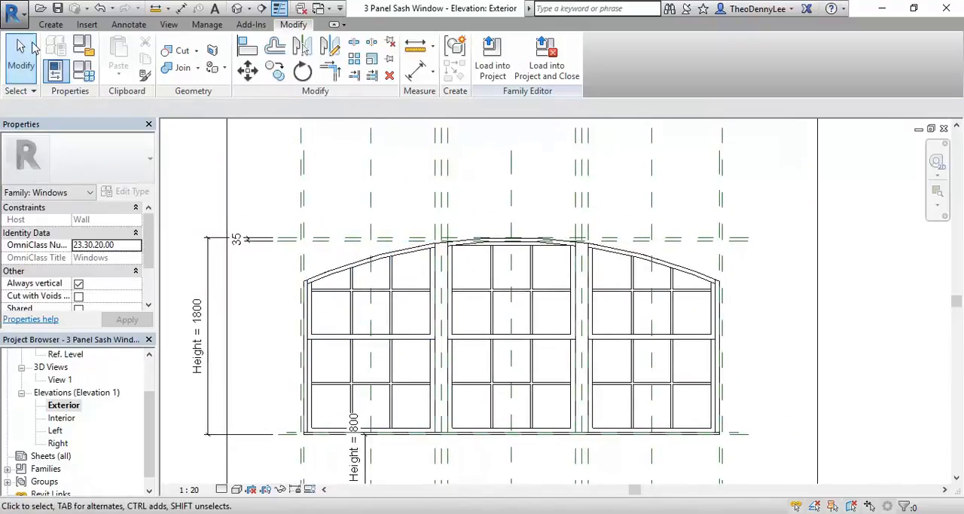
{"action": "left_click", "coordinate": [11, 12]}
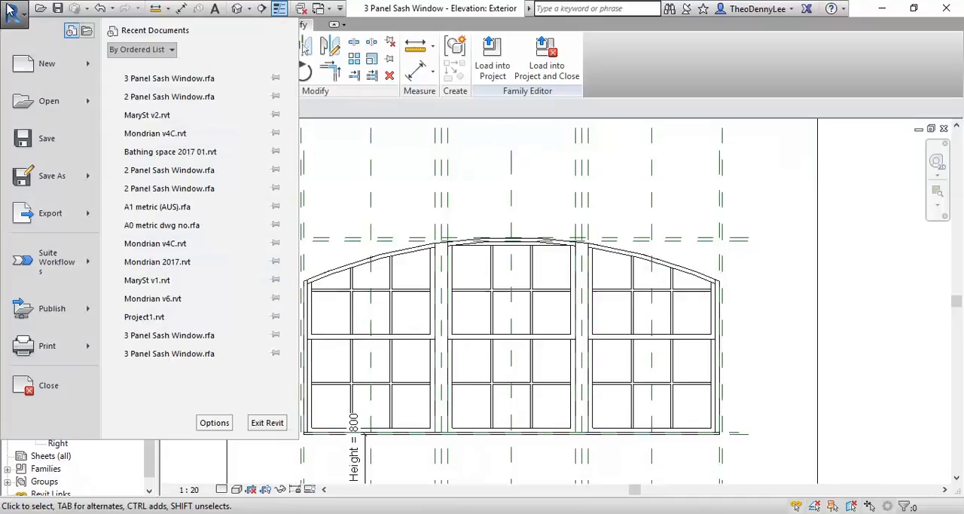
{"action": "mouse_move", "coordinate": [30, 187]}
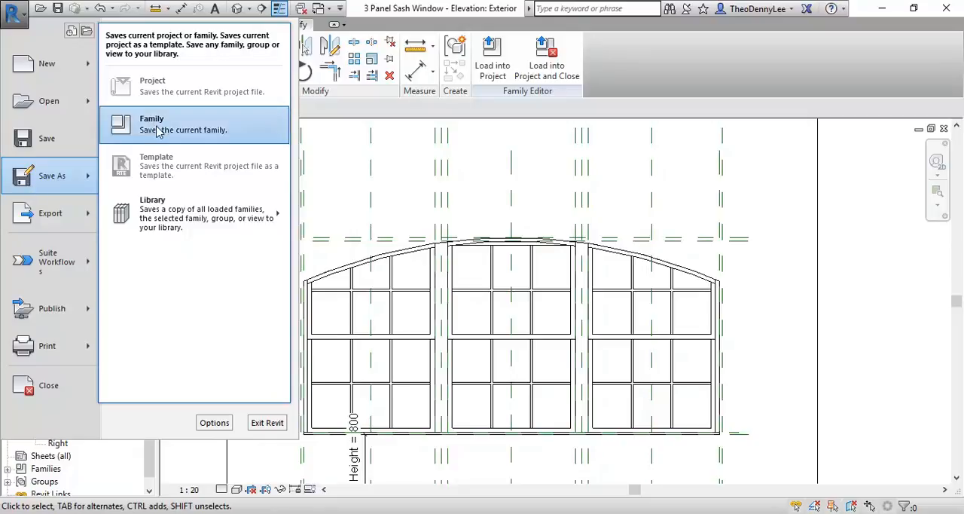
{"action": "left_click", "coordinate": [7, 17]}
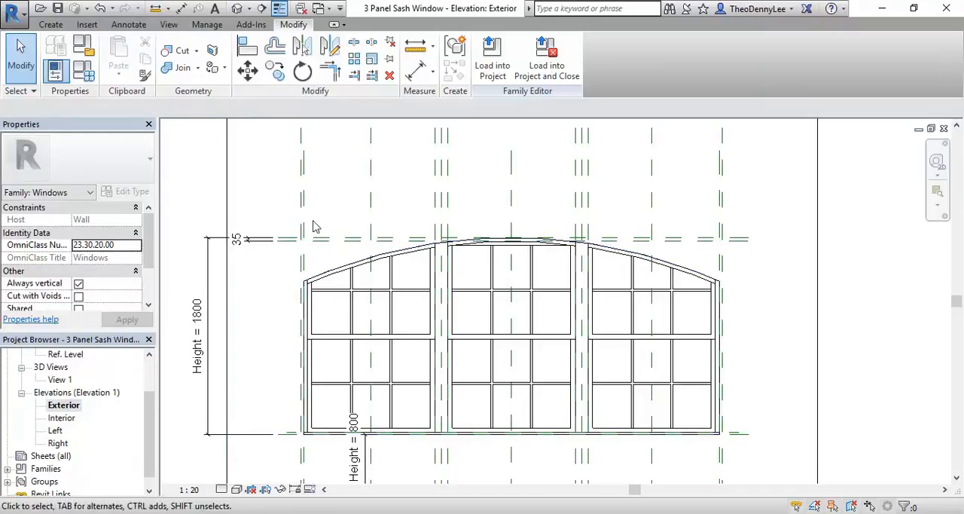
Step: Save the arched window family as a new family file named 3 Panel Sash Window Arch in the CAD 3 folder
{"action": "left_click", "coordinate": [13, 10]}
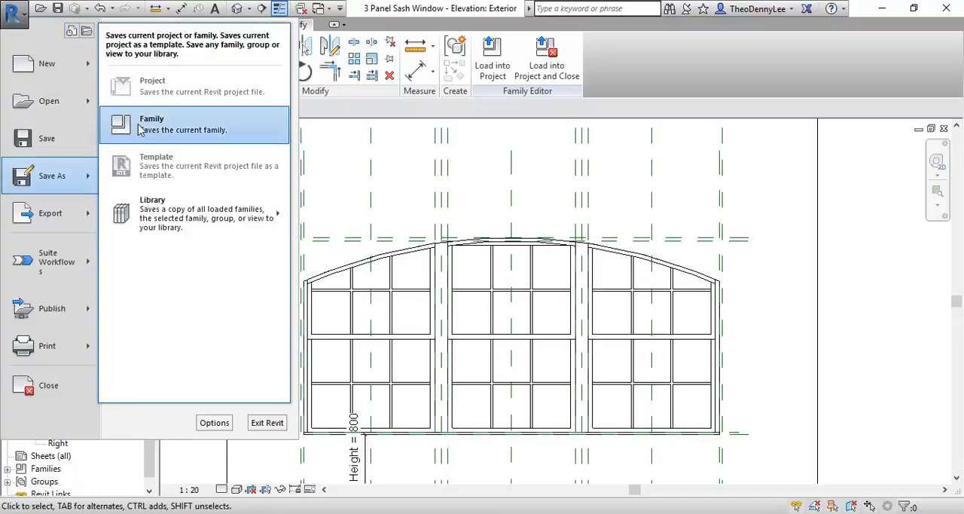
{"action": "left_click", "coordinate": [151, 124]}
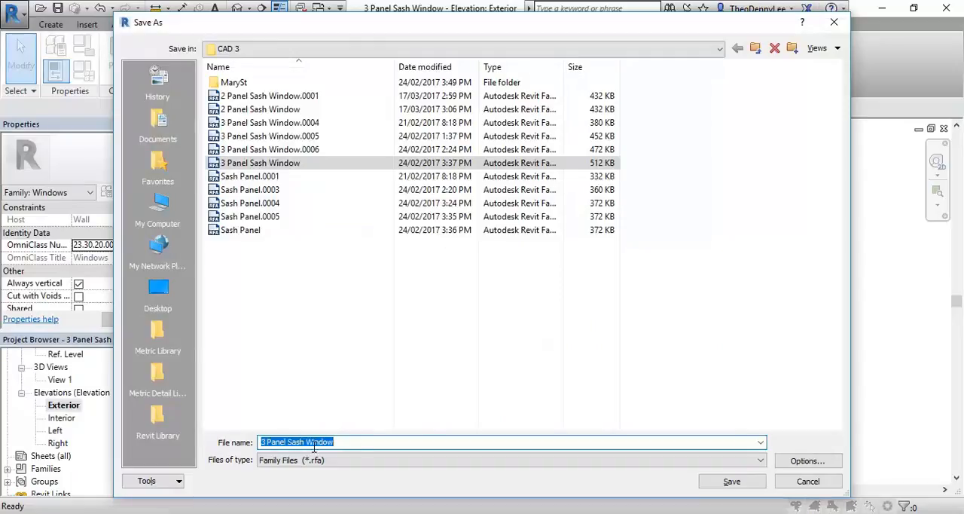
{"action": "left_click", "coordinate": [277, 50]}
{"action": "left_click", "coordinate": [278, 50]}
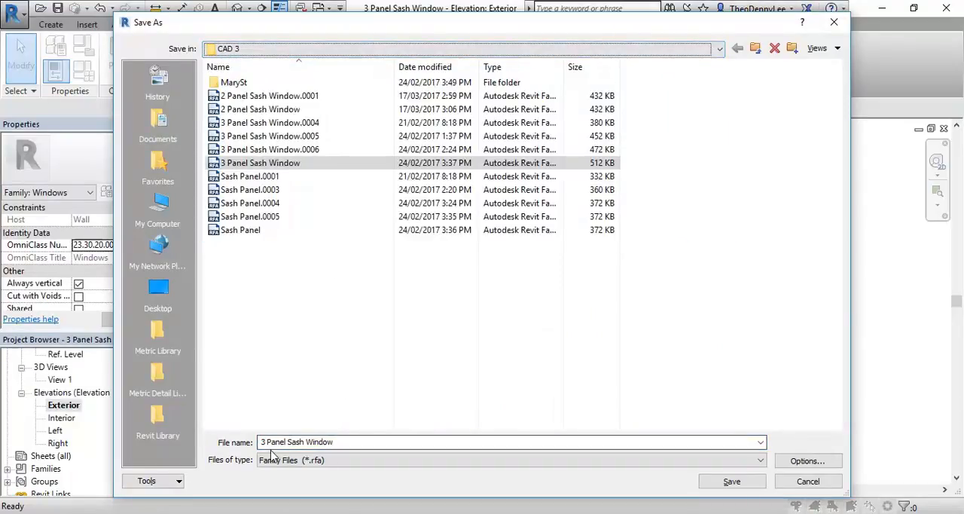
{"action": "left_click", "coordinate": [343, 442]}
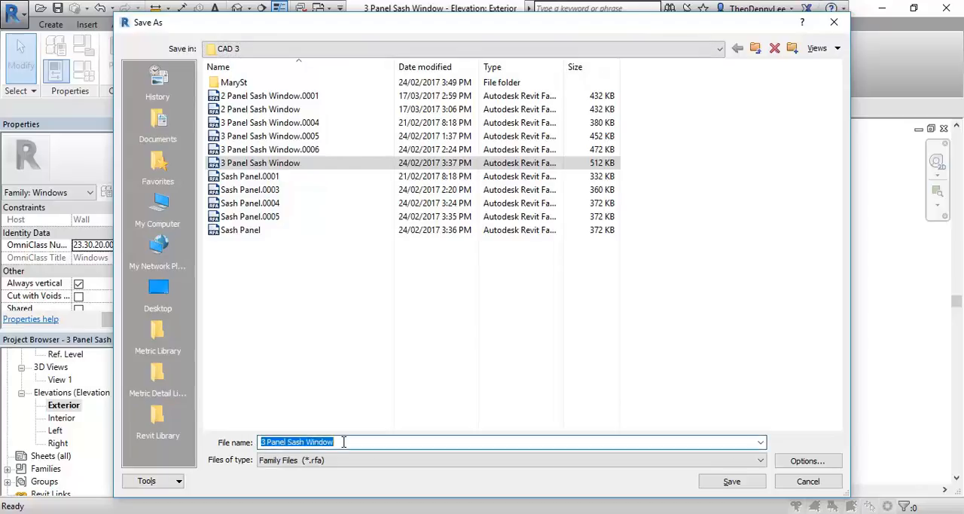
{"action": "left_click", "coordinate": [344, 442]}
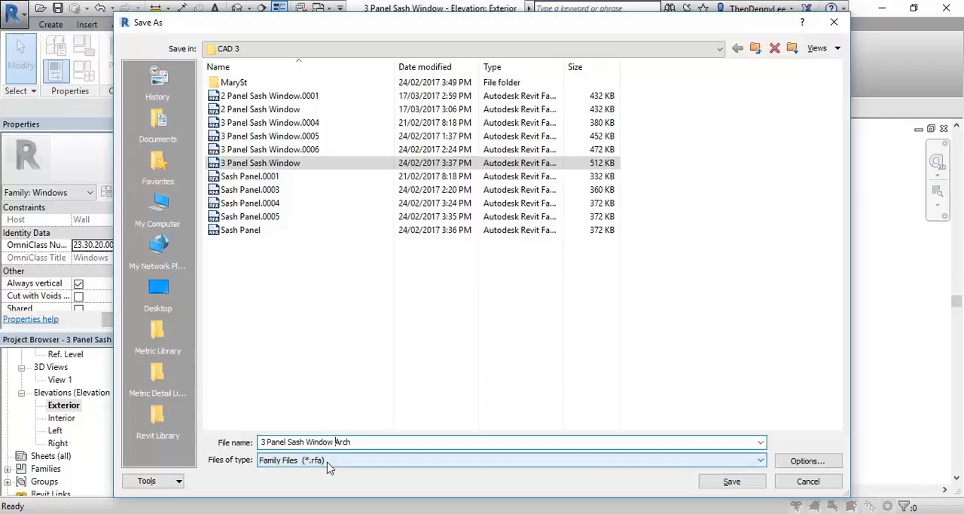
{"action": "left_click", "coordinate": [729, 483]}
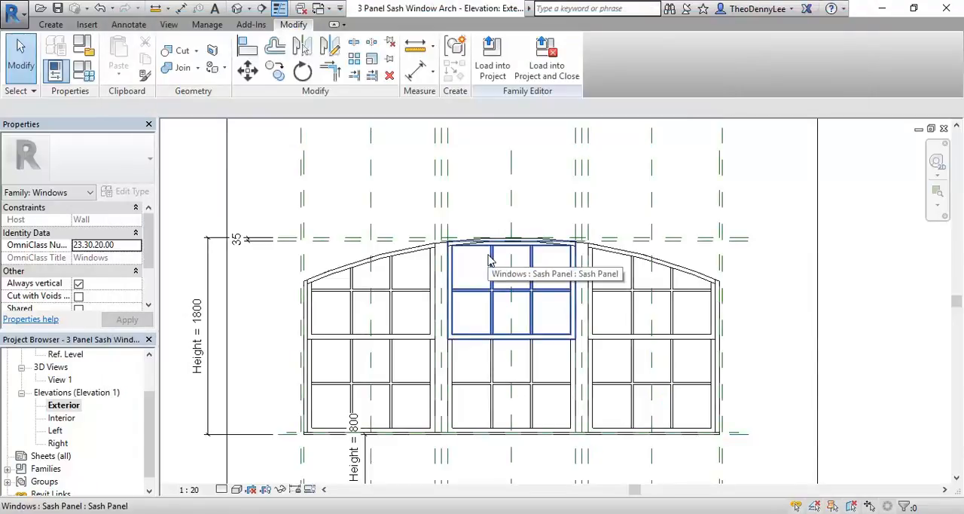
Step: Open the Sash Panel family for editing from the leftmost upper sash panel beneath the arch
{"action": "scroll", "coordinate": [316, 327], "scroll_direction": "up", "scroll_amount": 3}
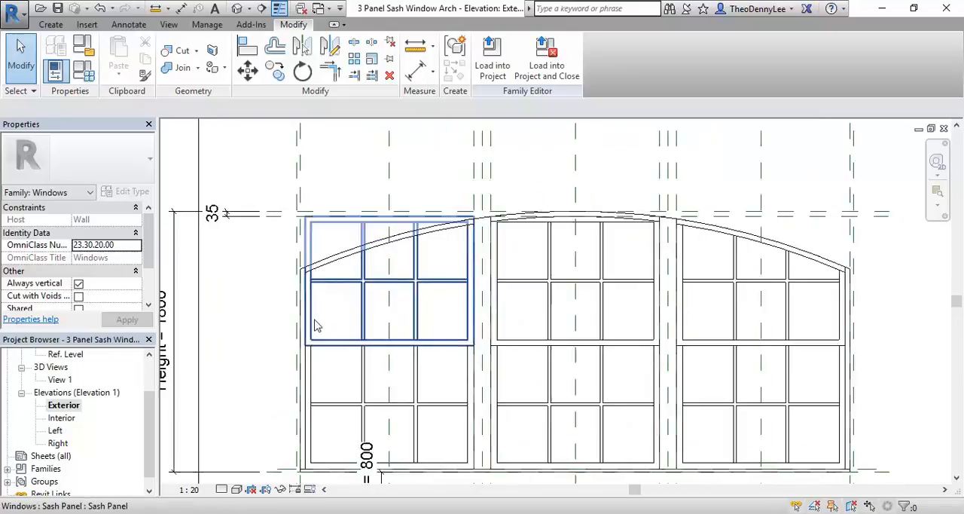
{"action": "left_click", "coordinate": [377, 317]}
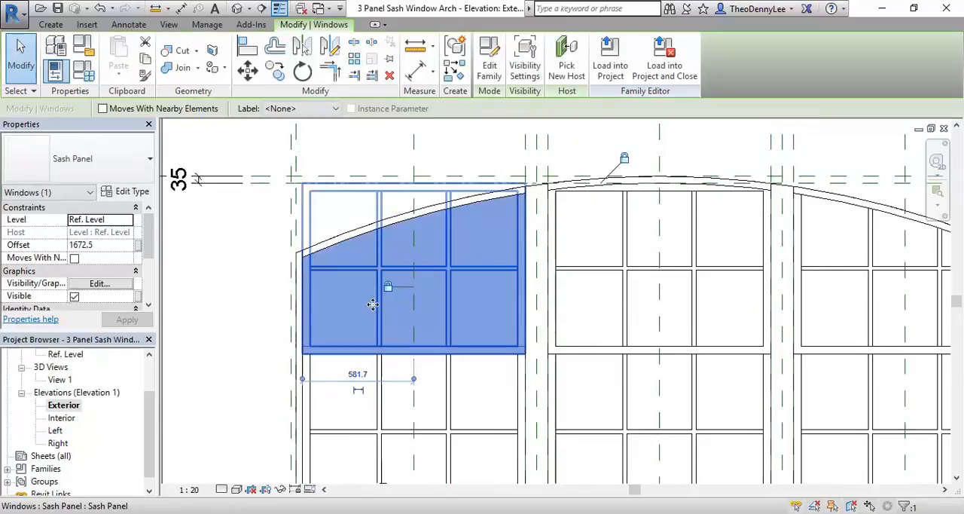
{"action": "scroll", "coordinate": [347, 306], "scroll_direction": "up", "scroll_amount": 1}
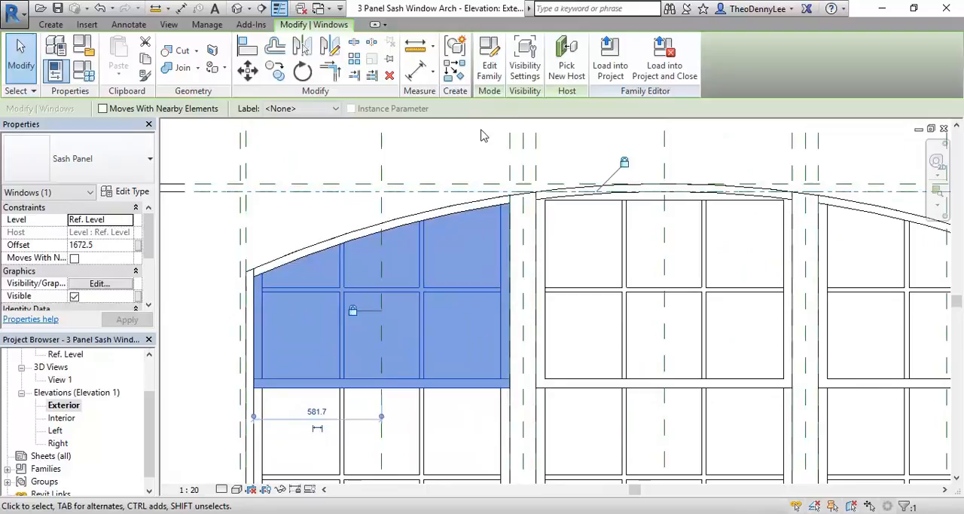
{"action": "left_click", "coordinate": [491, 60]}
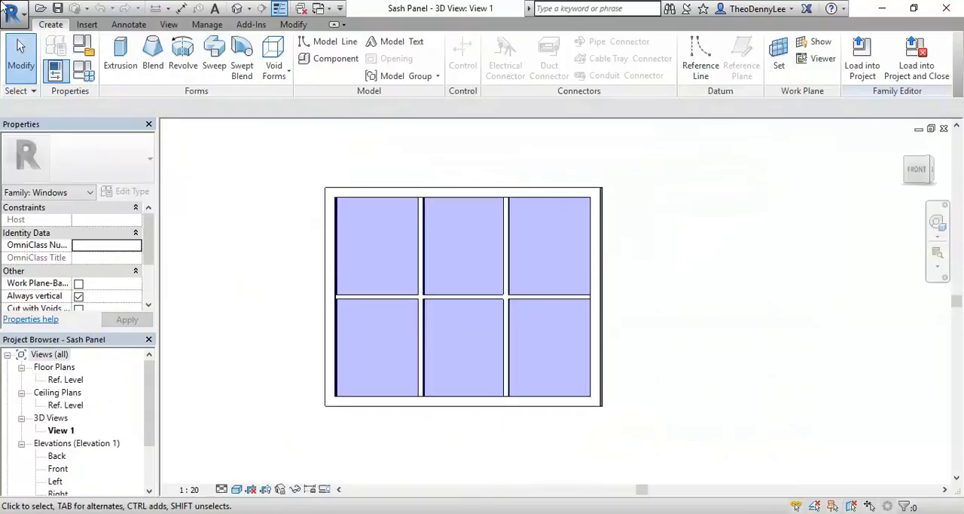
Step: Start saving the Sash Panel family as a separate family file in the CAD 3 folder, keeping its current name as the base
{"action": "left_click", "coordinate": [13, 11]}
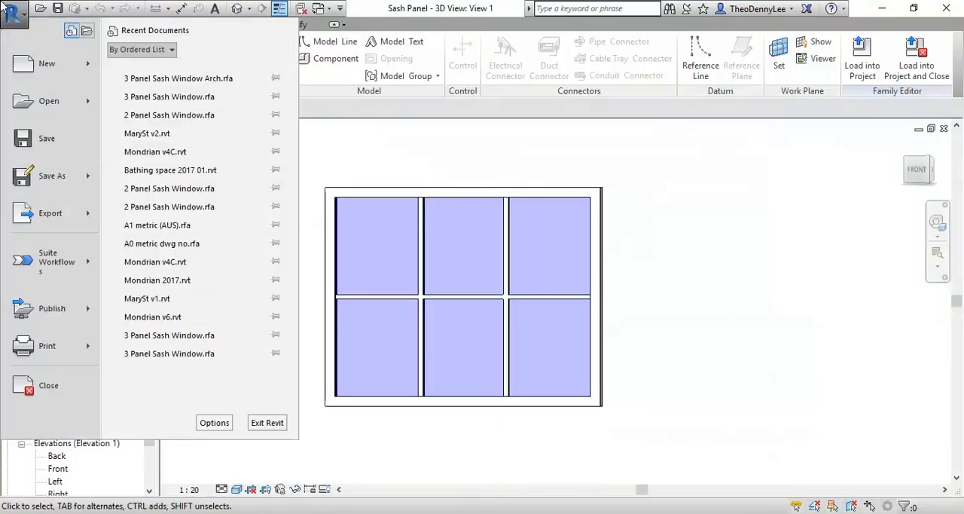
{"action": "mouse_move", "coordinate": [49, 175]}
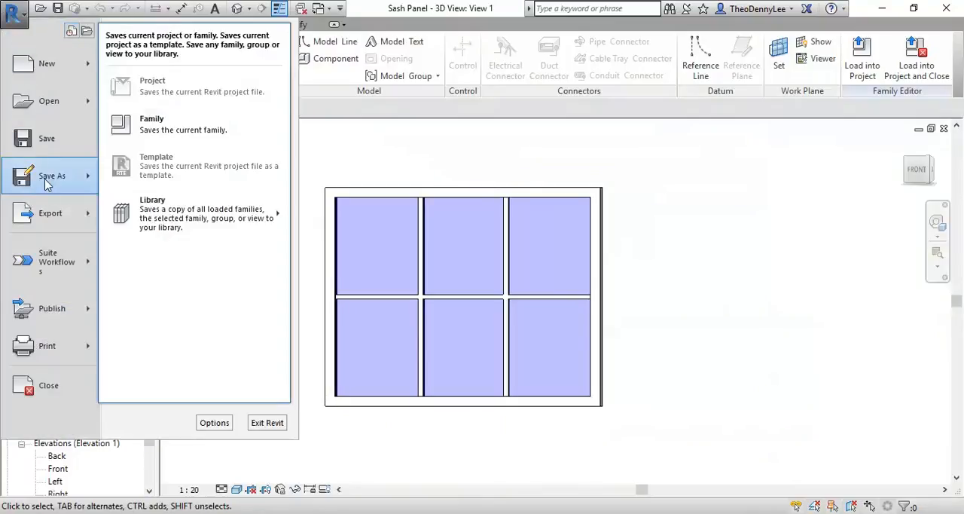
{"action": "left_click", "coordinate": [147, 123]}
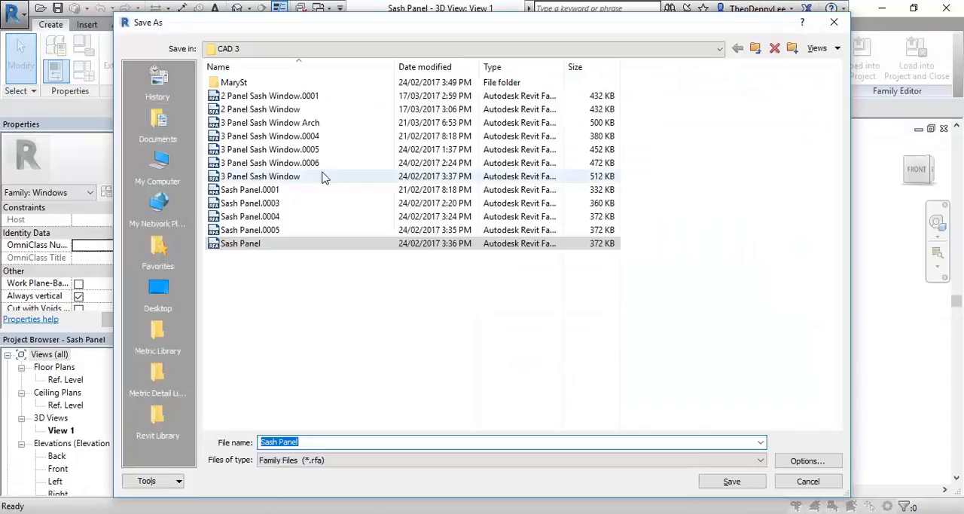
{"action": "left_click", "coordinate": [335, 444]}
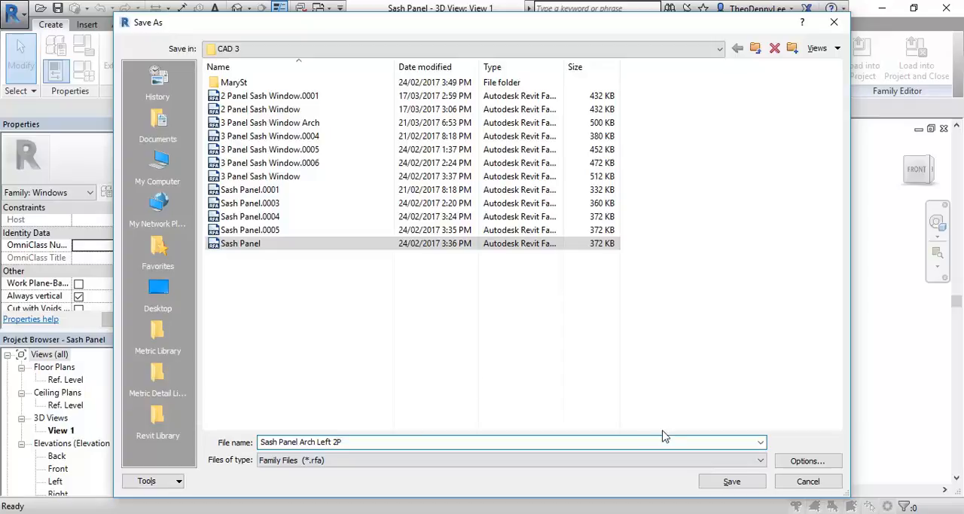
Step: Save the family as Sash Panel Arch Left 2P in the CAD 3 folder and open its Front elevation
{"action": "left_click", "coordinate": [730, 481]}
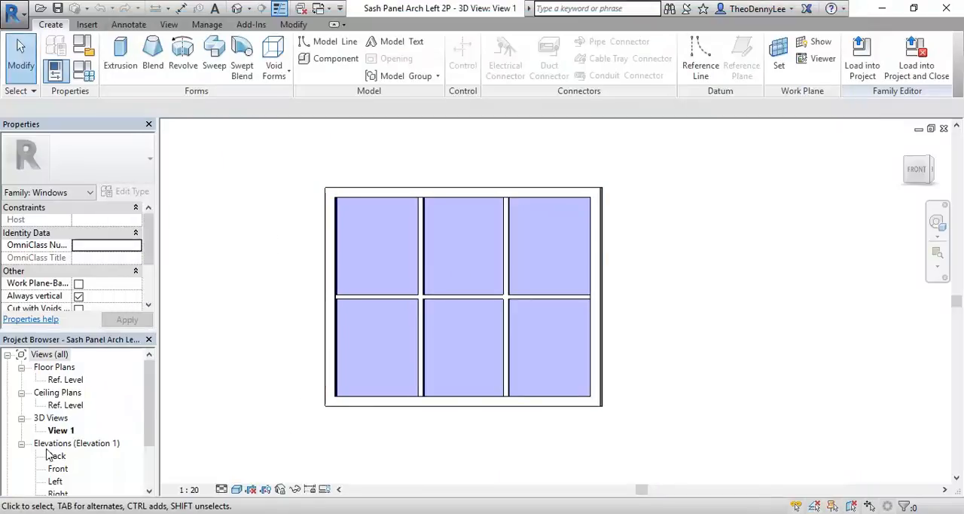
{"action": "double_click", "coordinate": [57, 470]}
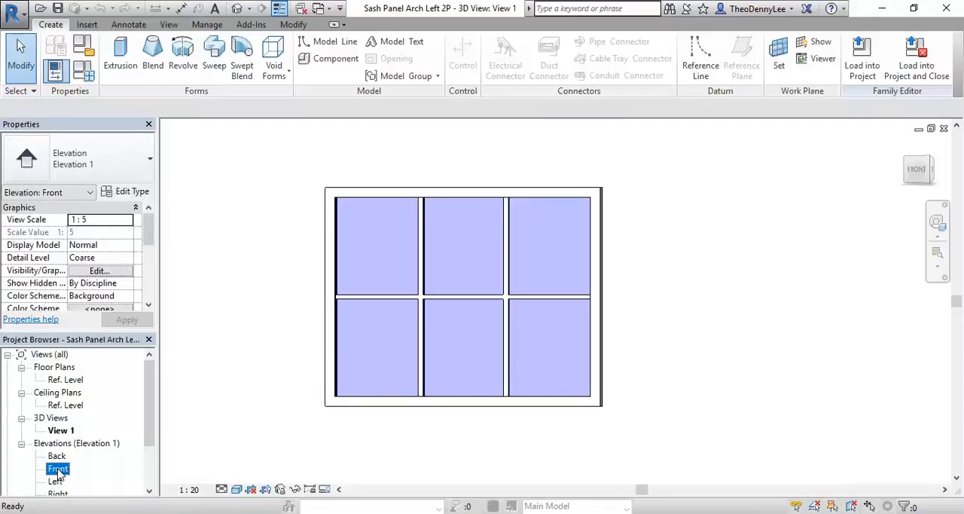
{"action": "scroll", "coordinate": [563, 433], "scroll_direction": "up", "scroll_amount": 2}
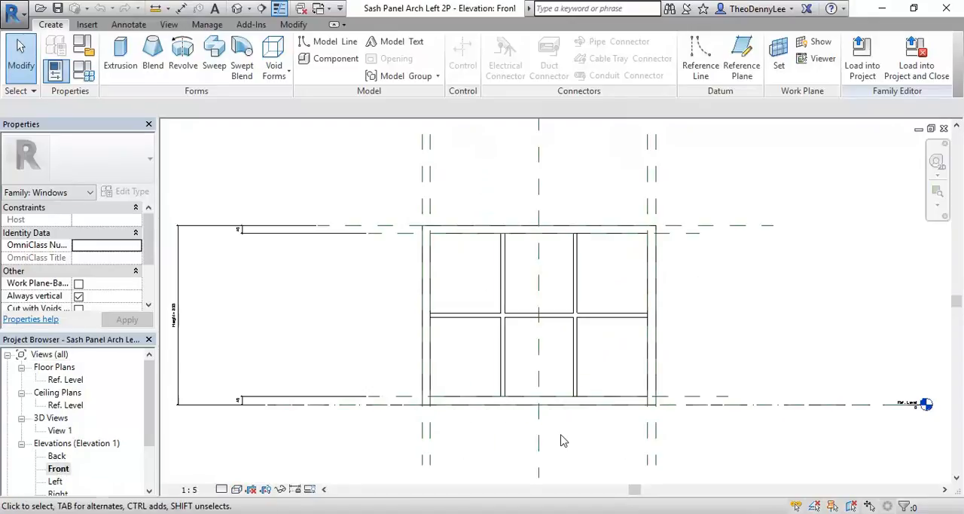
{"action": "middle_click_drag", "start_coordinate": [441, 277], "coordinate": [430, 254]}
{"action": "scroll", "coordinate": [422, 253], "scroll_direction": "up", "scroll_amount": 2}
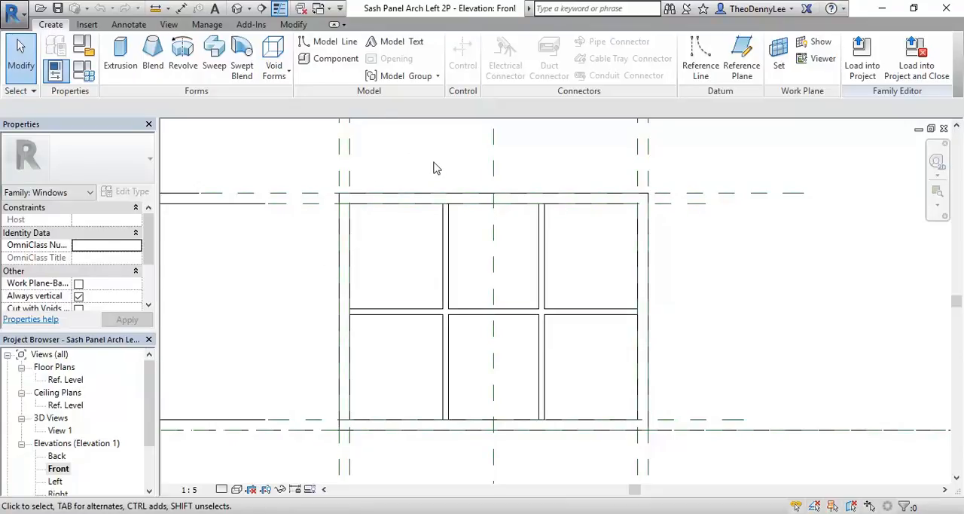
Step: Close the hidden view windows of the open project and families to shorten the list of open views
{"action": "left_click", "coordinate": [321, 9]}
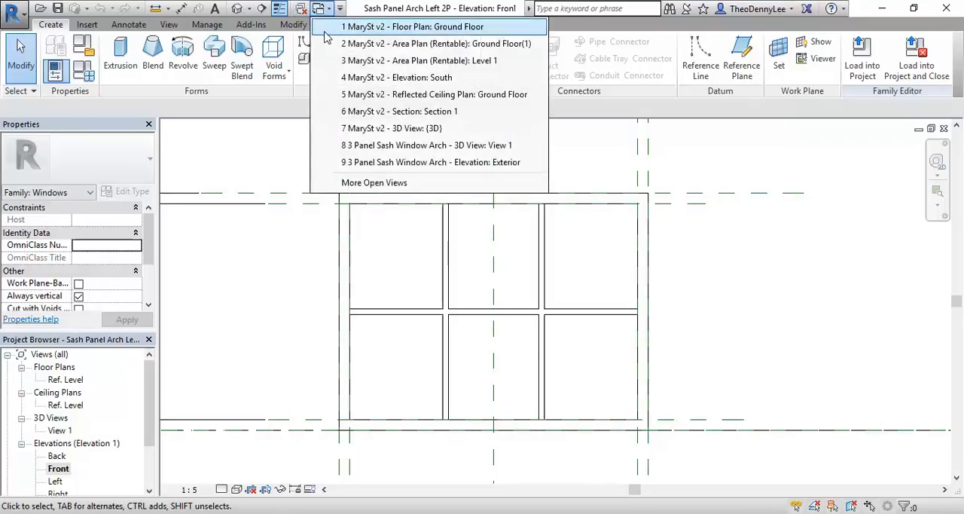
{"action": "left_click", "coordinate": [364, 9]}
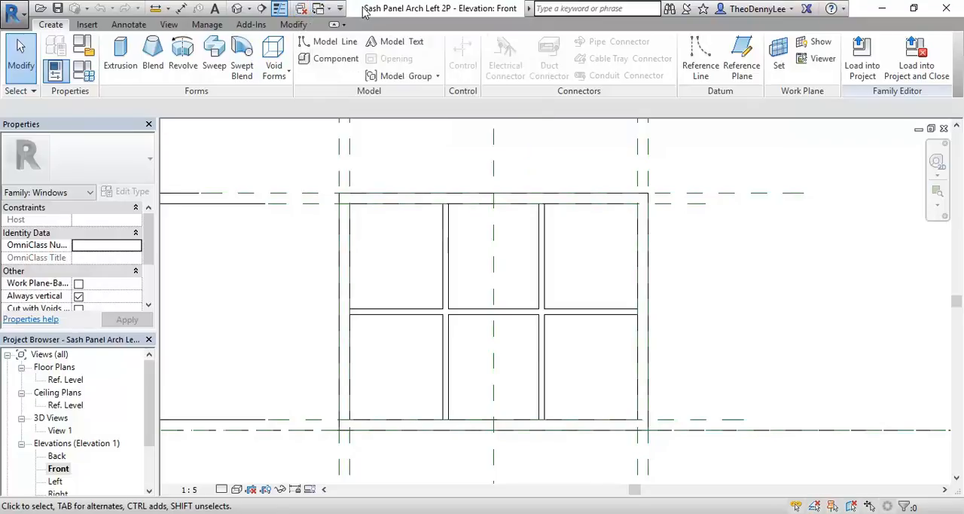
{"action": "left_click", "coordinate": [320, 8]}
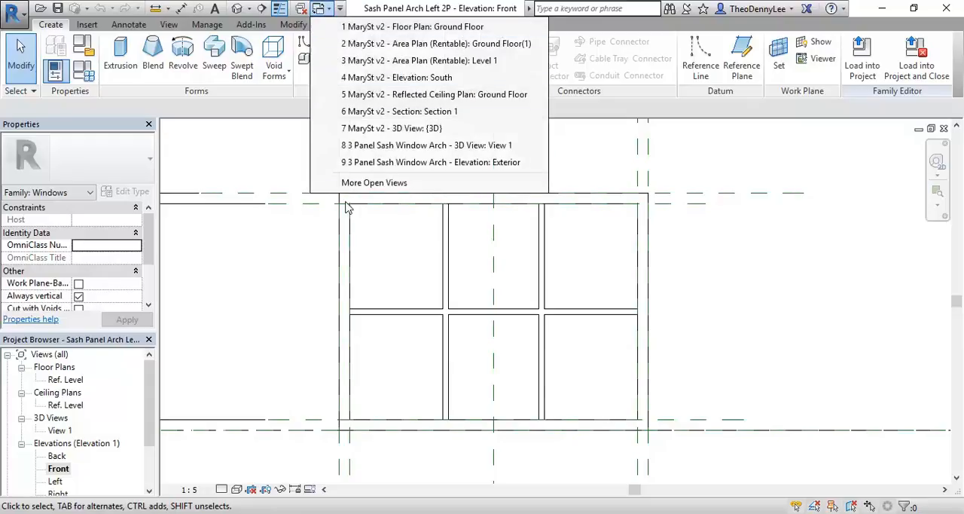
{"action": "left_click", "coordinate": [416, 7]}
{"action": "left_click", "coordinate": [320, 9]}
{"action": "left_click", "coordinate": [320, 9]}
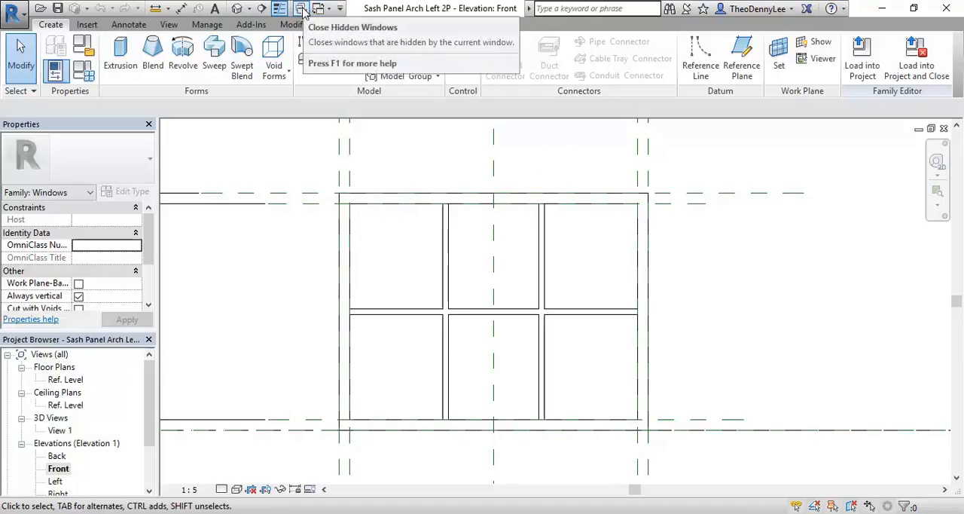
{"action": "left_click", "coordinate": [301, 9]}
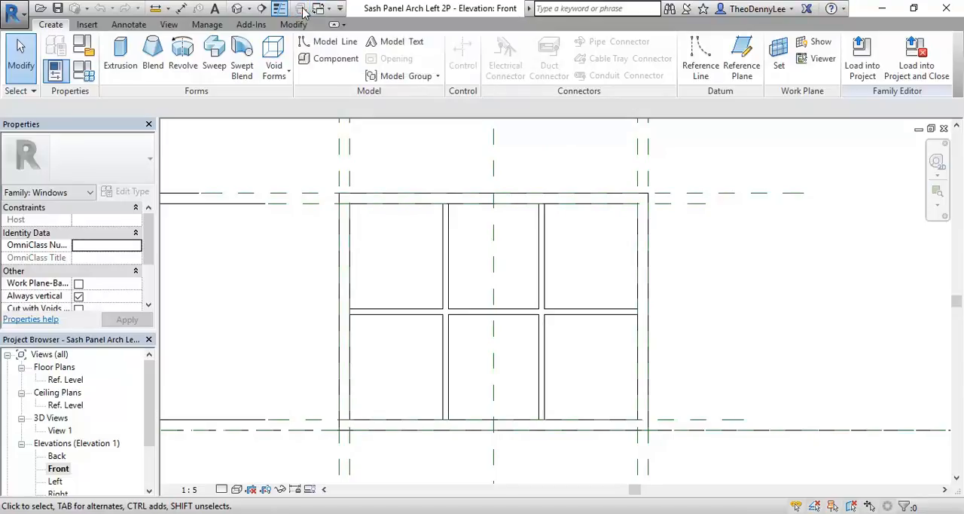
Step: Switch to the Exterior elevation of 3 Panel Sash Window Arch, at the leftmost upper sash panel beneath the arch
{"action": "left_click", "coordinate": [319, 9]}
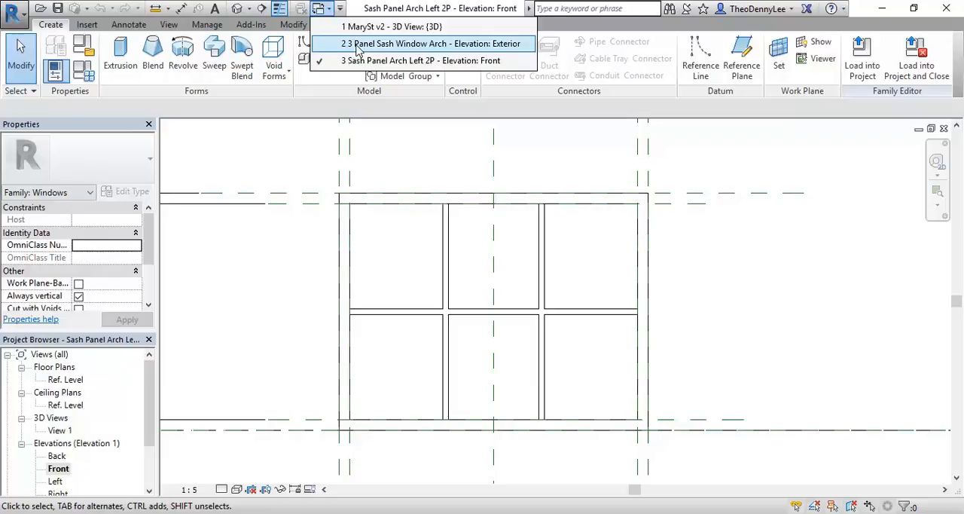
{"action": "left_click", "coordinate": [406, 44]}
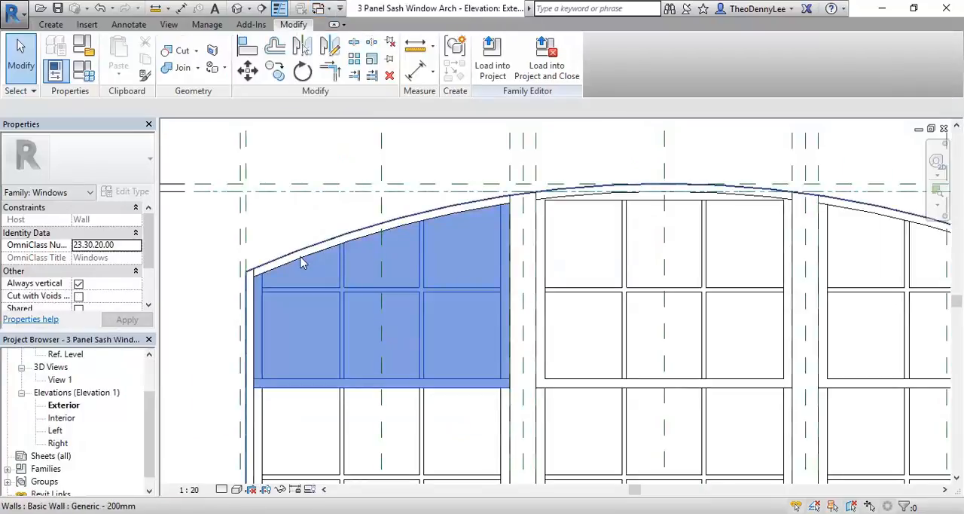
{"action": "scroll", "coordinate": [271, 247], "scroll_direction": "up", "scroll_amount": 2}
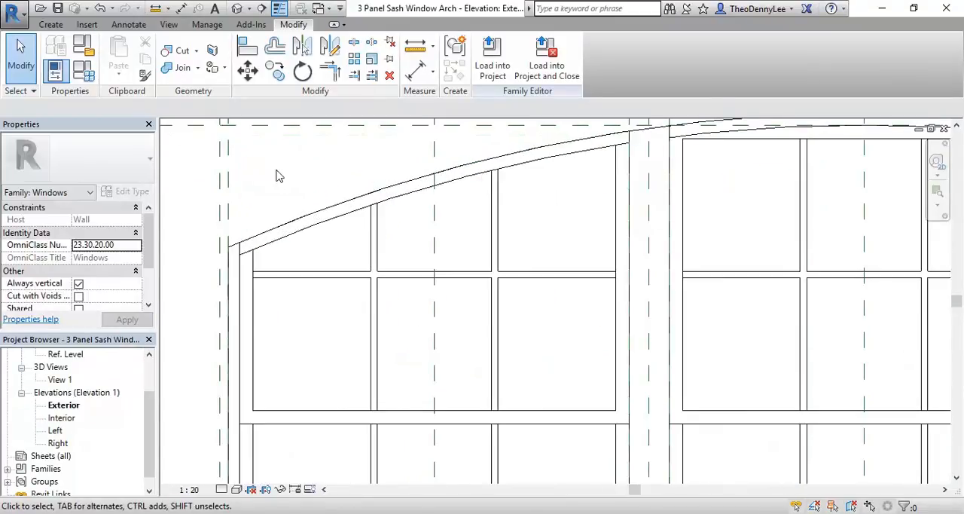
Step: Trace the arch frame's lower edge above the leftmost sash panel with a three-point symbolic arc of about 4677.5 mm radius, spanning frame to mullion
{"action": "left_click", "coordinate": [128, 25]}
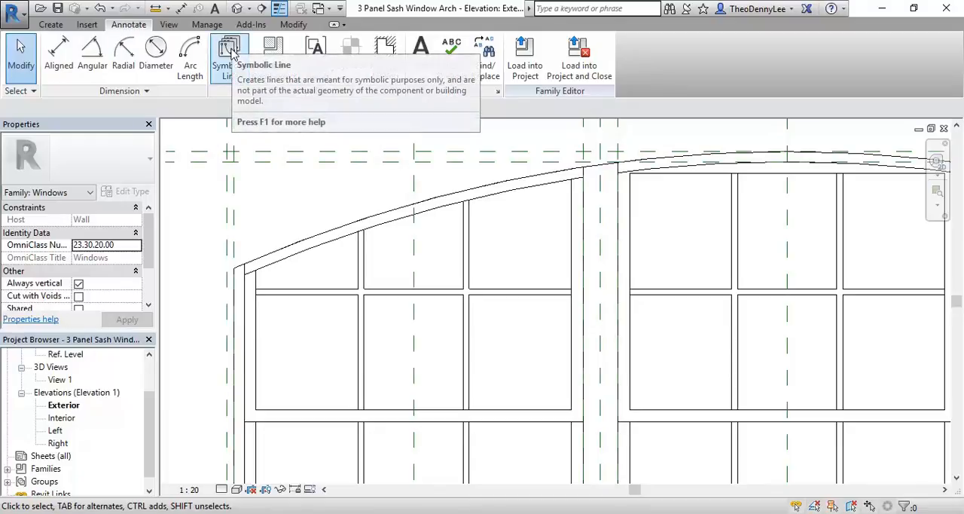
{"action": "left_click", "coordinate": [50, 24]}
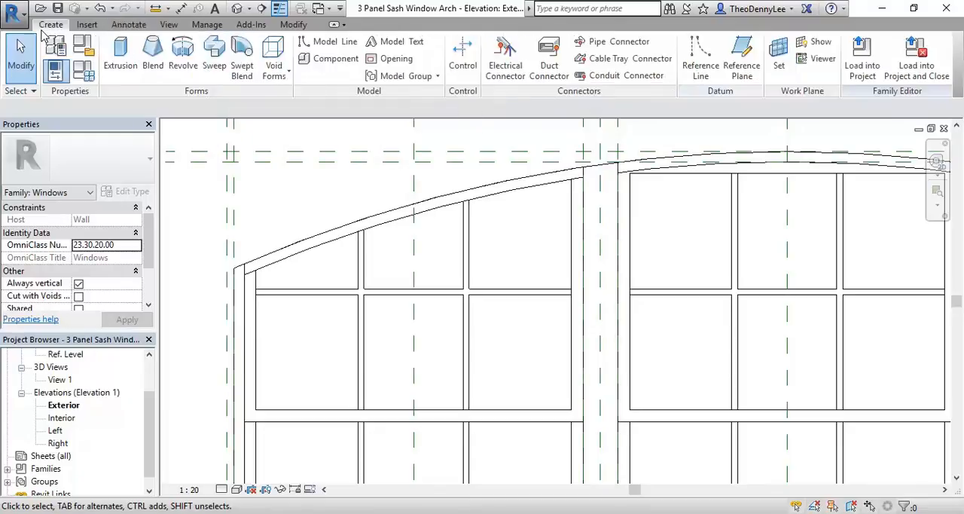
{"action": "left_click", "coordinate": [128, 24]}
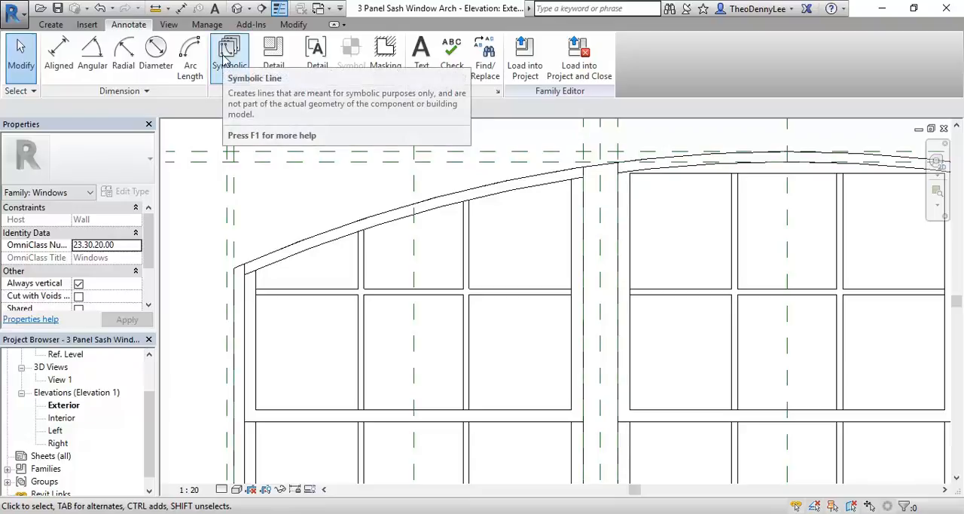
{"action": "left_click", "coordinate": [225, 60]}
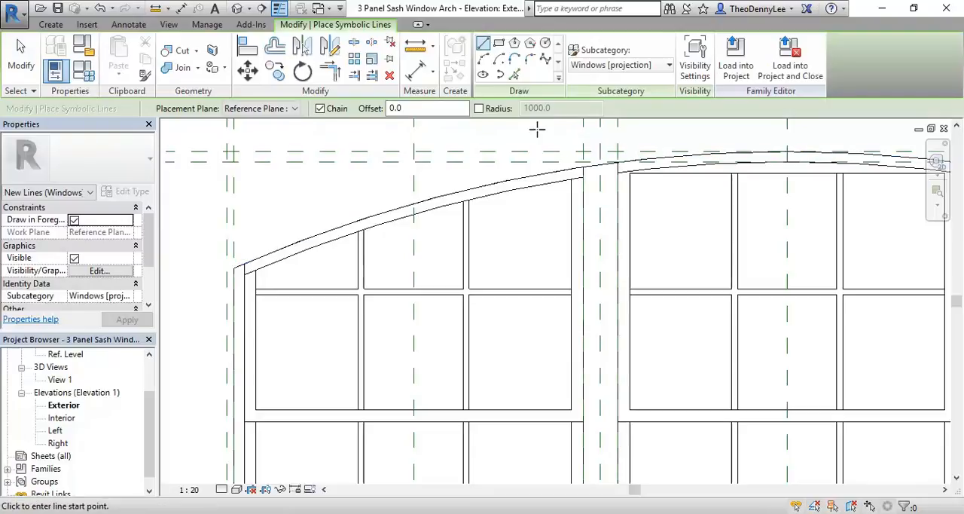
{"action": "left_click", "coordinate": [483, 59]}
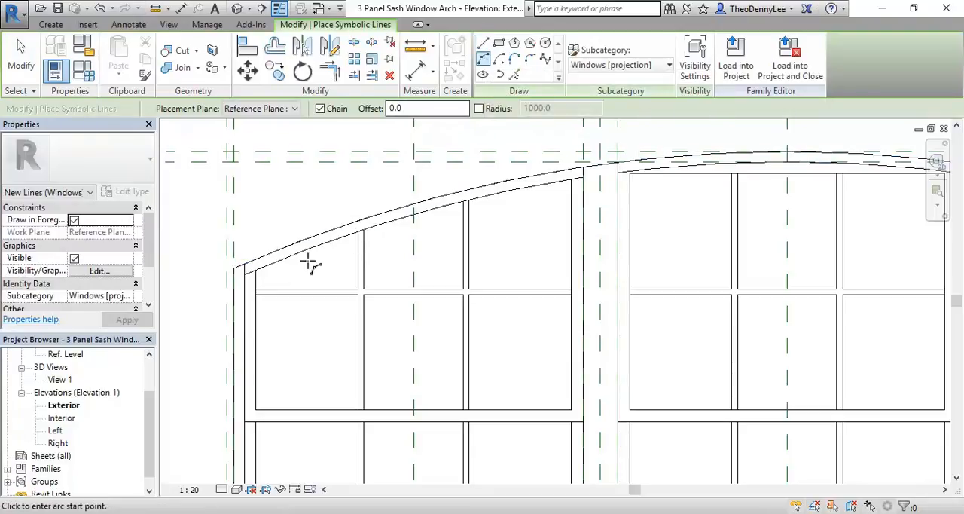
{"action": "left_click", "coordinate": [245, 274]}
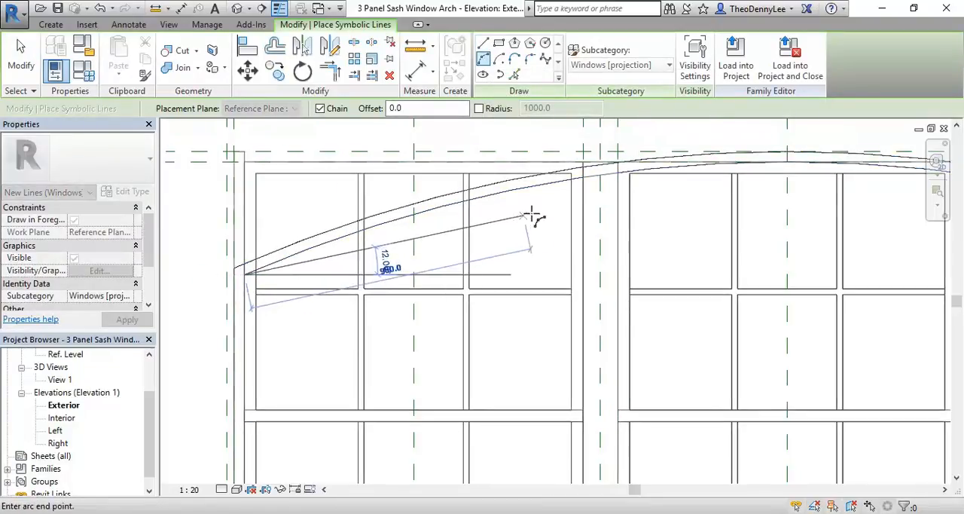
{"action": "scroll", "coordinate": [581, 189], "scroll_direction": "up", "scroll_amount": 4}
{"action": "scroll", "coordinate": [605, 156], "scroll_direction": "up", "scroll_amount": 5}
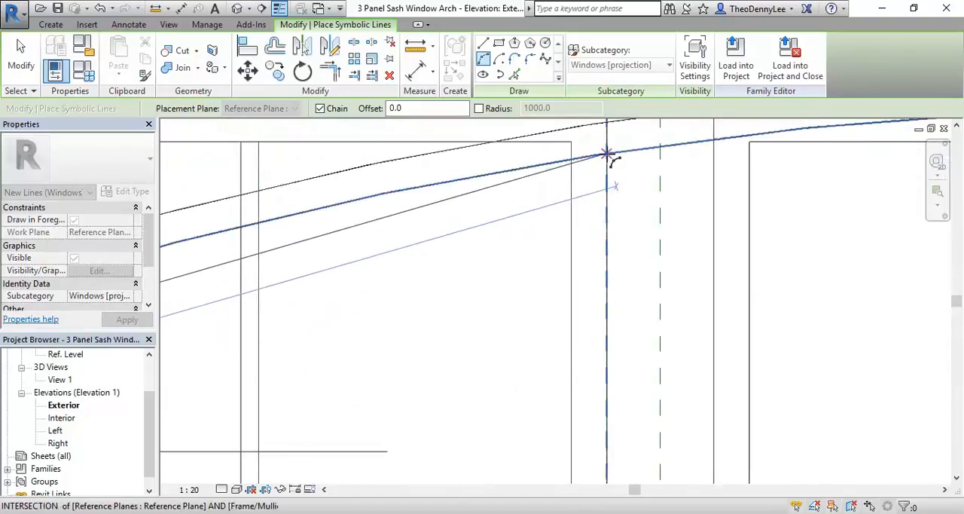
{"action": "mouse_move", "coordinate": [517, 258]}
{"action": "middle_mouse_down"}
{"action": "mouse_move", "coordinate": [518, 290]}
{"action": "mouse_move", "coordinate": [524, 267]}
{"action": "middle_mouse_up"}
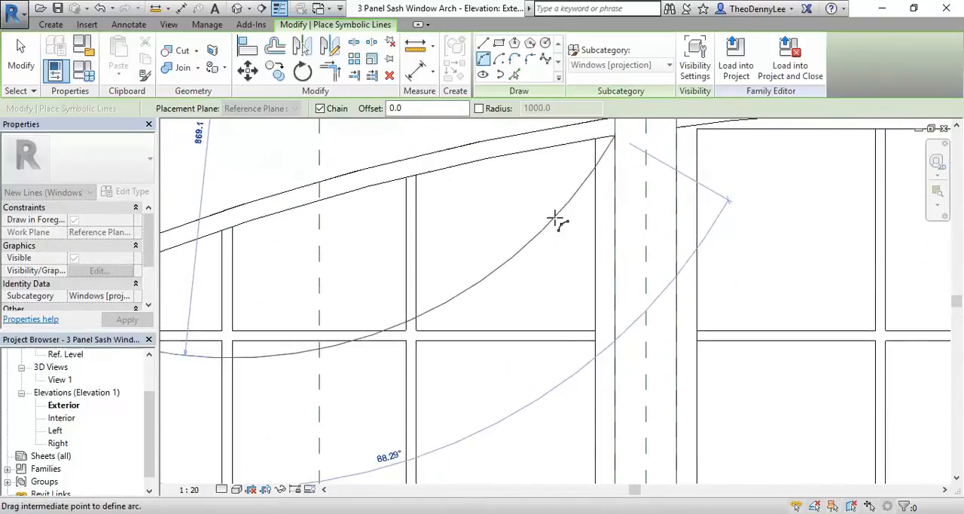
{"action": "scroll", "coordinate": [534, 226], "scroll_direction": "down", "scroll_amount": 3}
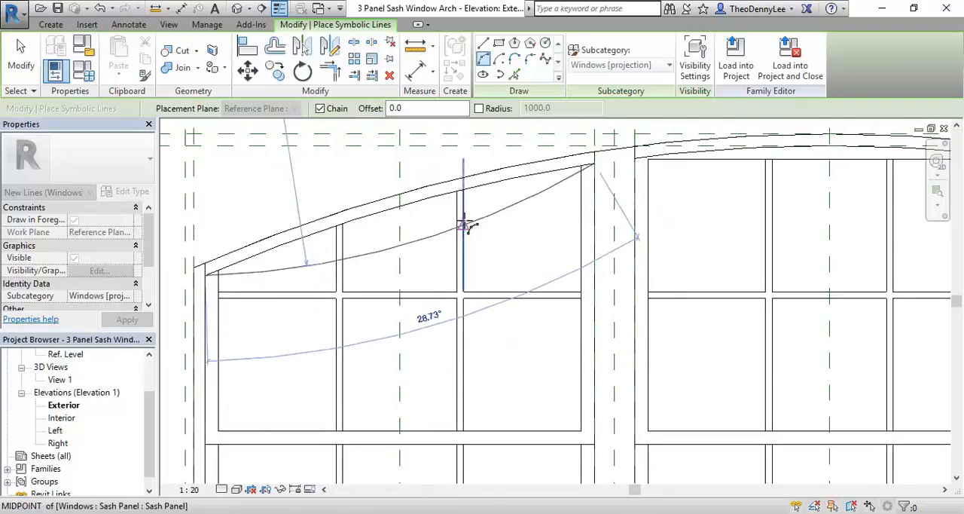
{"action": "left_click", "coordinate": [400, 204]}
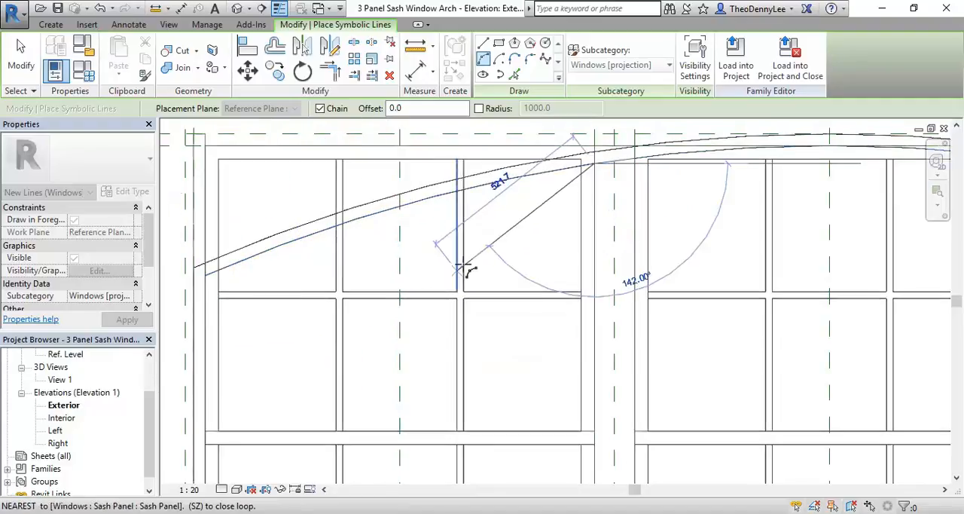
{"action": "right_click", "coordinate": [517, 222]}
{"action": "left_click", "coordinate": [542, 233]}
{"action": "right_click", "coordinate": [541, 233]}
{"action": "left_click", "coordinate": [551, 241]}
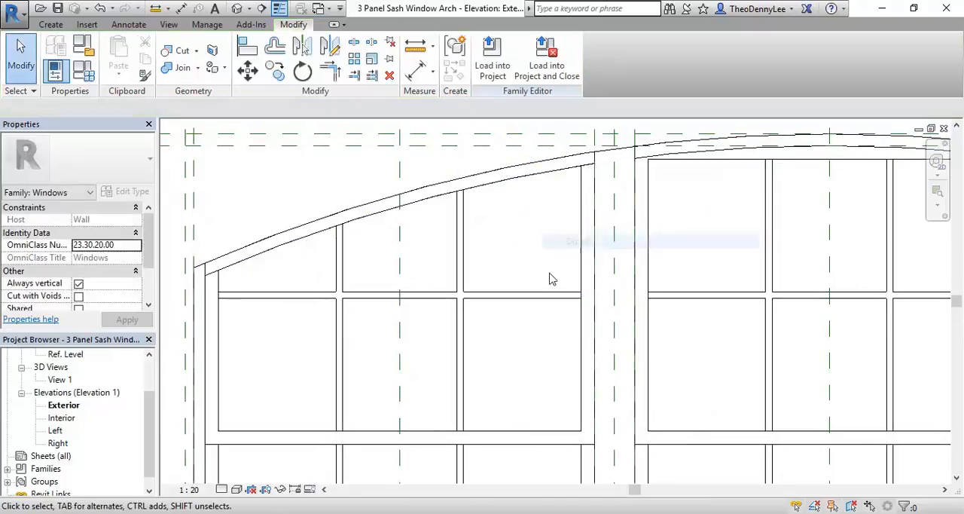
Step: Copy the symbolic arc above the leftmost sash panel to the clipboard
{"action": "left_click", "coordinate": [497, 191]}
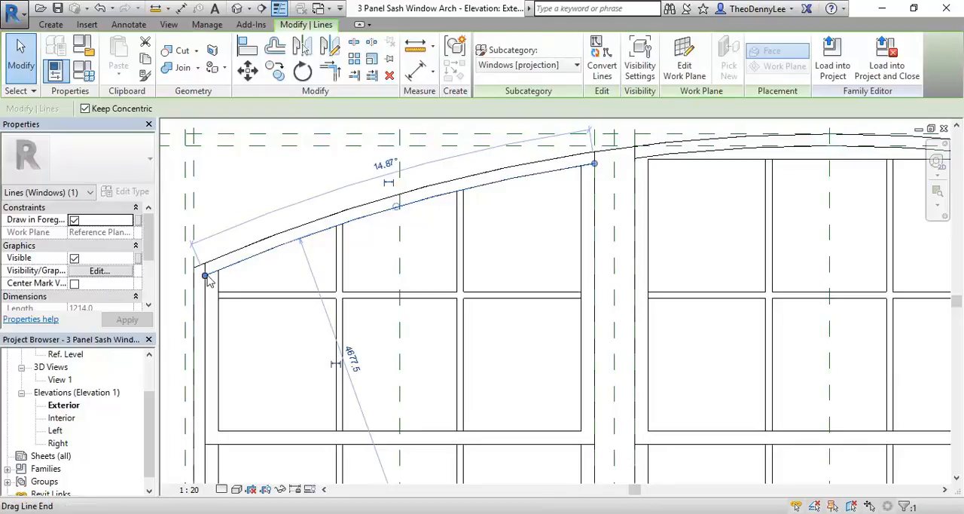
{"action": "scroll", "coordinate": [382, 238], "scroll_direction": "down", "scroll_amount": 1}
{"action": "scroll", "coordinate": [381, 233], "scroll_direction": "down", "scroll_amount": 1}
{"action": "middle_click_drag", "start_coordinate": [381, 233], "coordinate": [374, 242]}
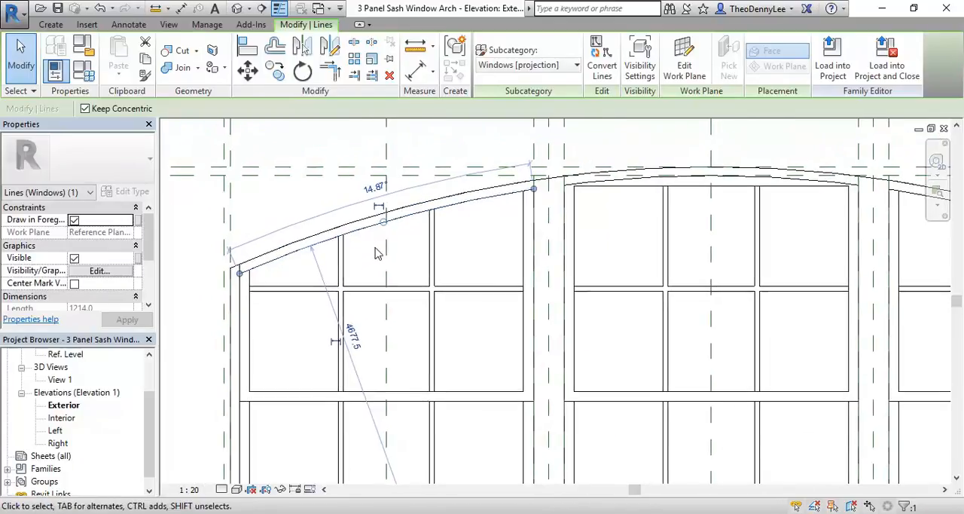
{"action": "scroll", "coordinate": [375, 250], "scroll_direction": "up", "scroll_amount": 1}
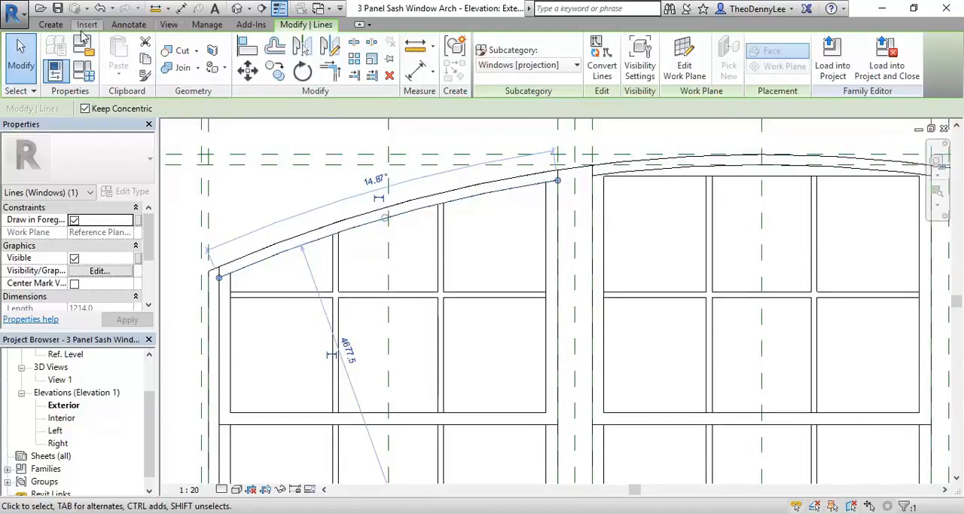
{"action": "left_click", "coordinate": [146, 61]}
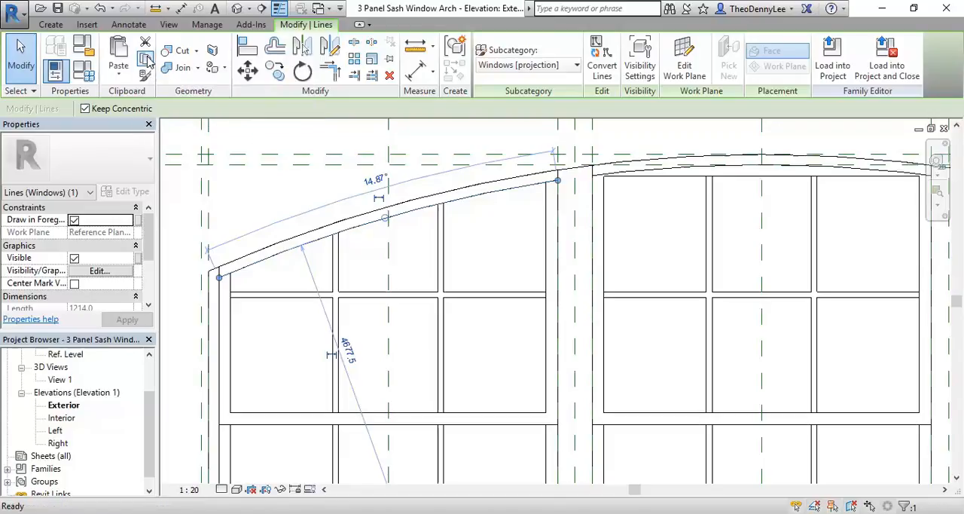
Step: Paste the copied arc into the Front elevation of Sash Panel Arch Left 2P, across the upper part of the panel between its outer edges
{"action": "left_click", "coordinate": [319, 9]}
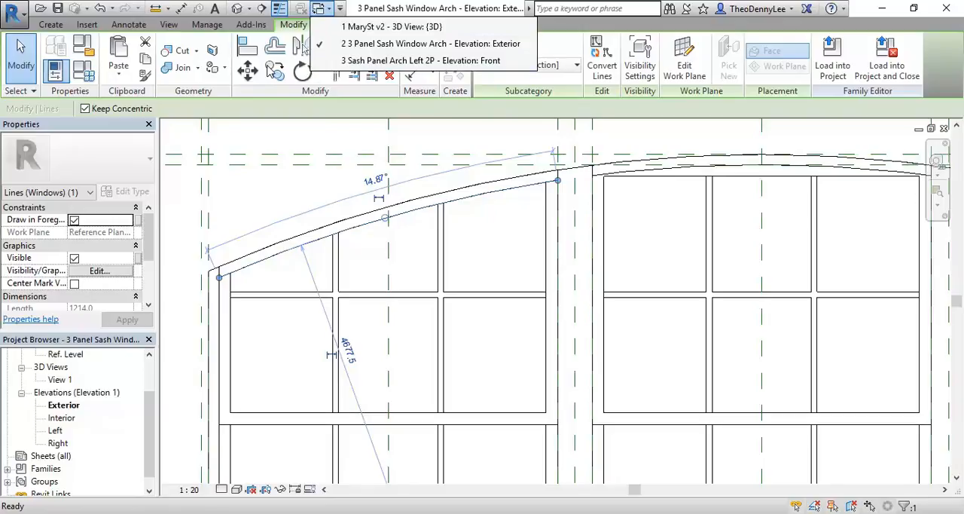
{"action": "left_click", "coordinate": [393, 64]}
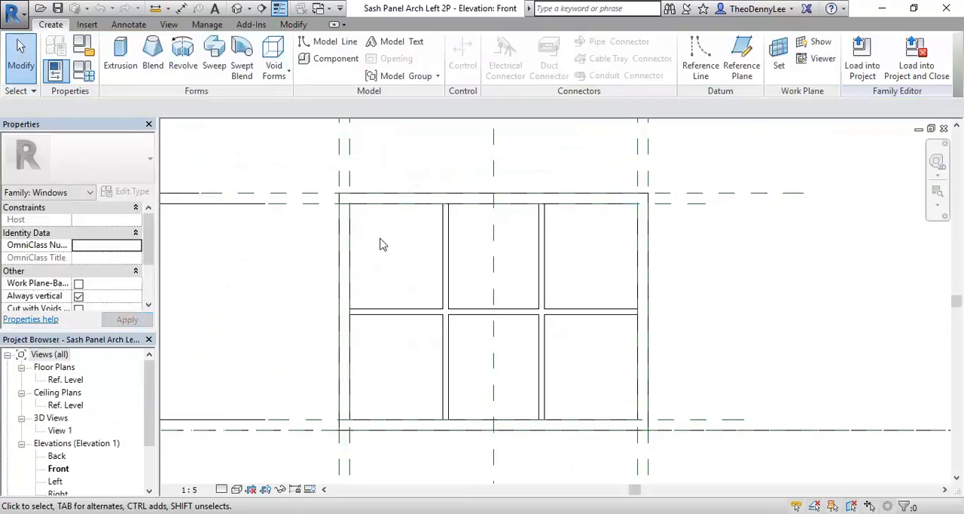
{"action": "left_click", "coordinate": [291, 23]}
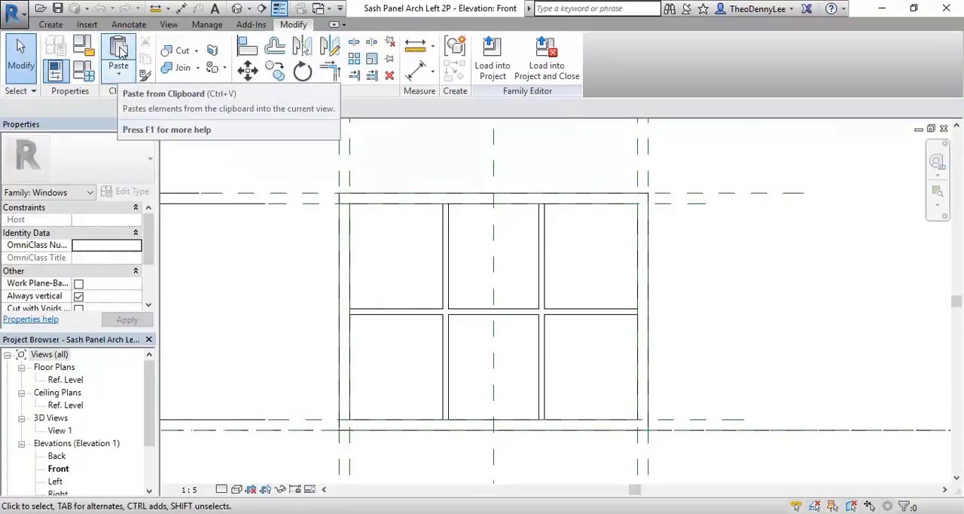
{"action": "left_click", "coordinate": [119, 75]}
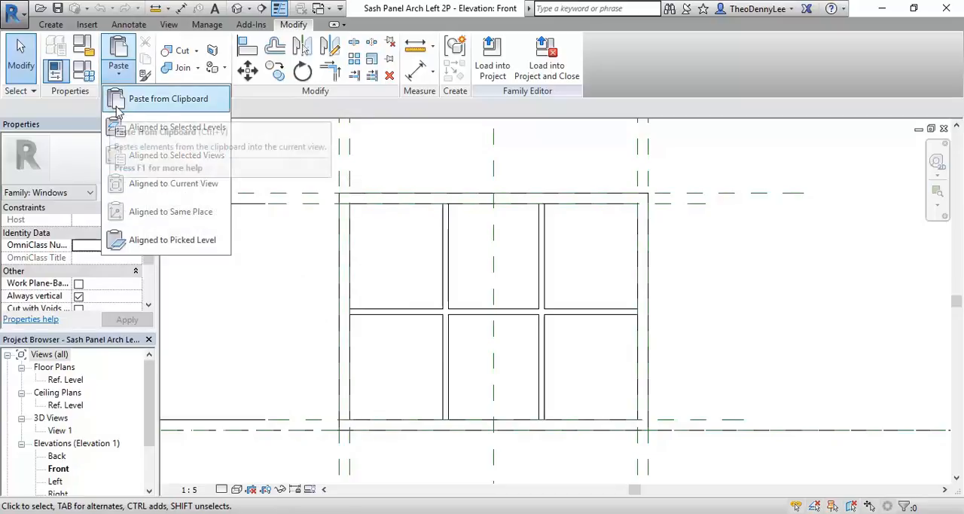
{"action": "left_click", "coordinate": [146, 103]}
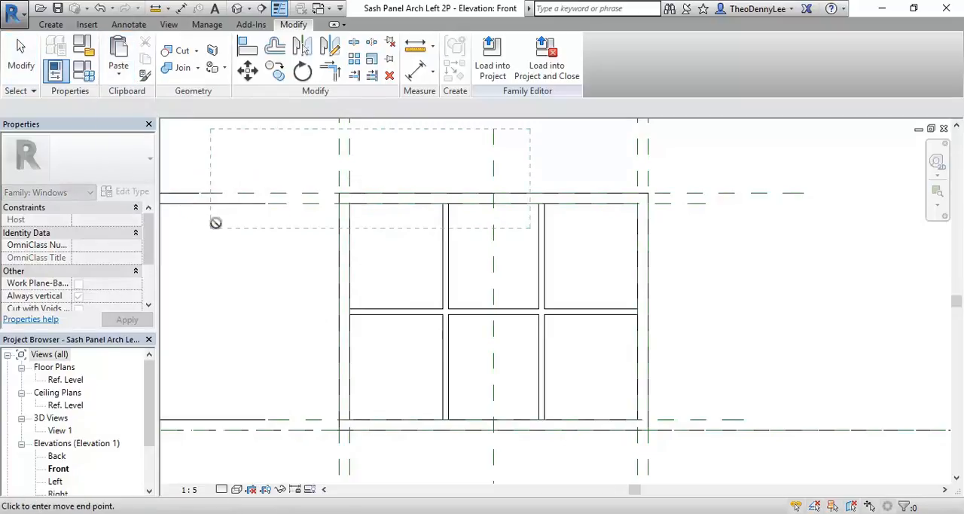
{"action": "left_click", "coordinate": [337, 249]}
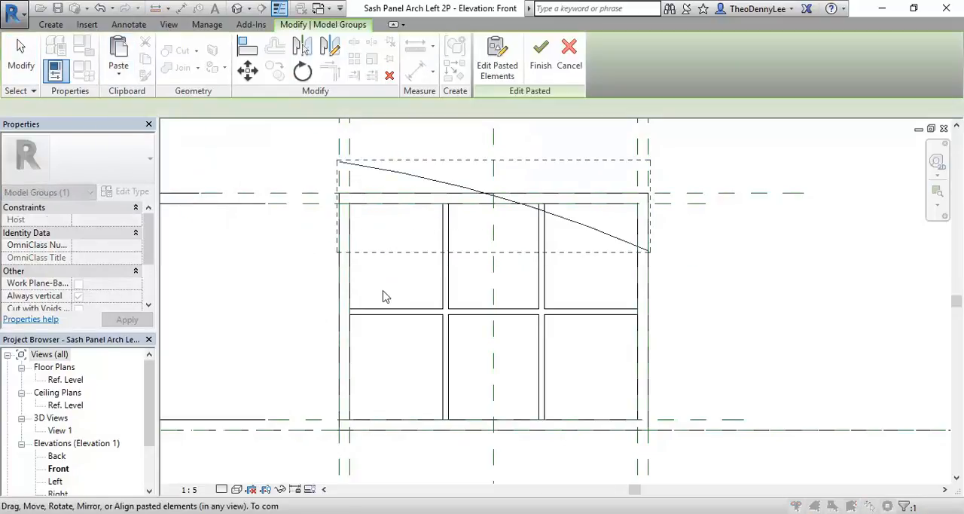
{"action": "middle_click_drag", "start_coordinate": [383, 264], "coordinate": [340, 307]}
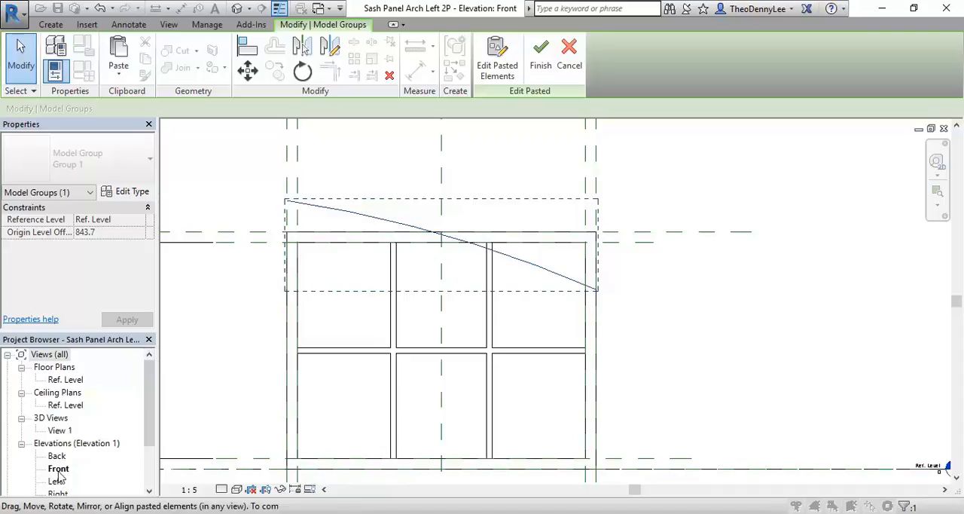
{"action": "mouse_move", "coordinate": [386, 204]}
{"action": "middle_mouse_down"}
{"action": "mouse_move", "coordinate": [419, 204]}
{"action": "mouse_move", "coordinate": [417, 245]}
{"action": "mouse_move", "coordinate": [412, 189]}
{"action": "mouse_move", "coordinate": [425, 196]}
{"action": "middle_mouse_up"}
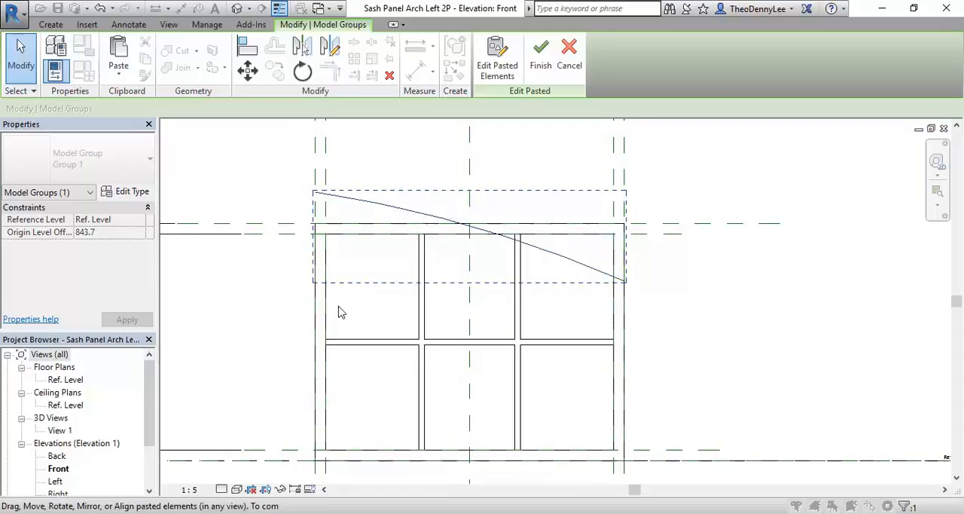
Step: Cancel the Front elevation paste and paste the copied arc into the Back elevation of Sash Panel Arch Left 2P, spanning the upper panel between its outer edges
{"action": "key", "text": "Escape"}
{"action": "double_click", "coordinate": [57, 456]}
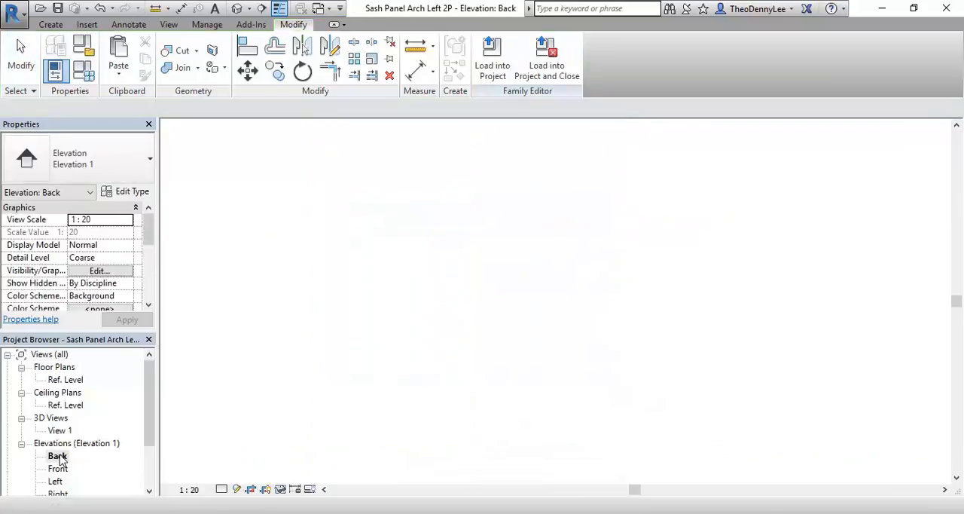
{"action": "scroll", "coordinate": [406, 287], "scroll_direction": "up", "scroll_amount": 3}
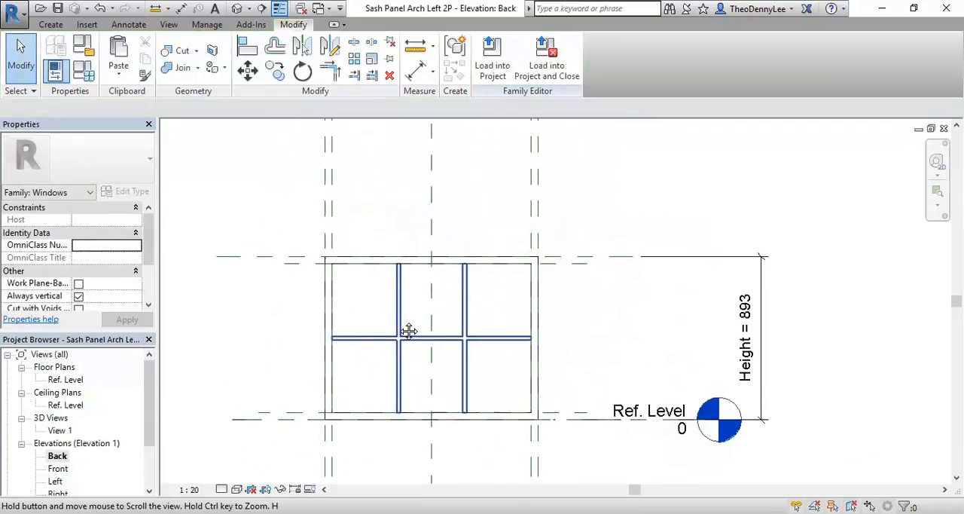
{"action": "left_click", "coordinate": [118, 47]}
{"action": "scroll", "coordinate": [351, 281], "scroll_direction": "up", "scroll_amount": 3}
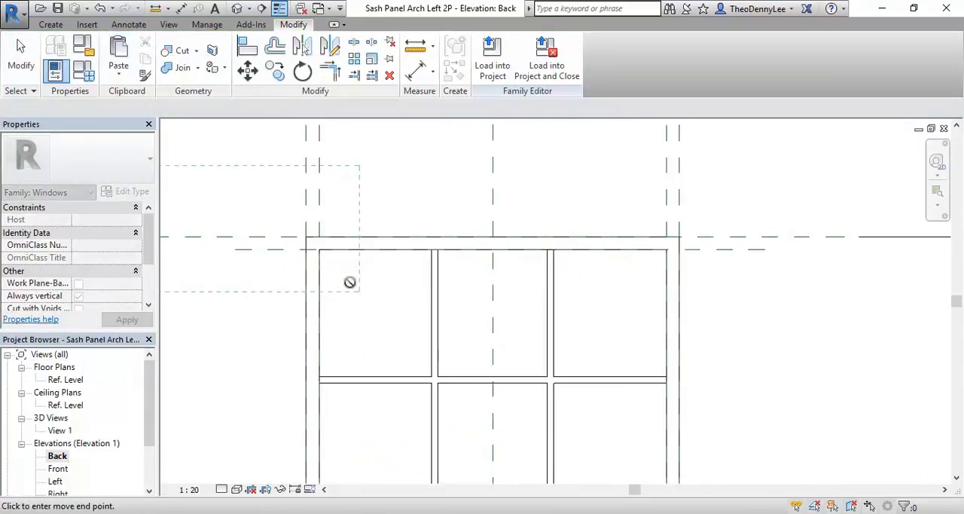
{"action": "left_click", "coordinate": [678, 327]}
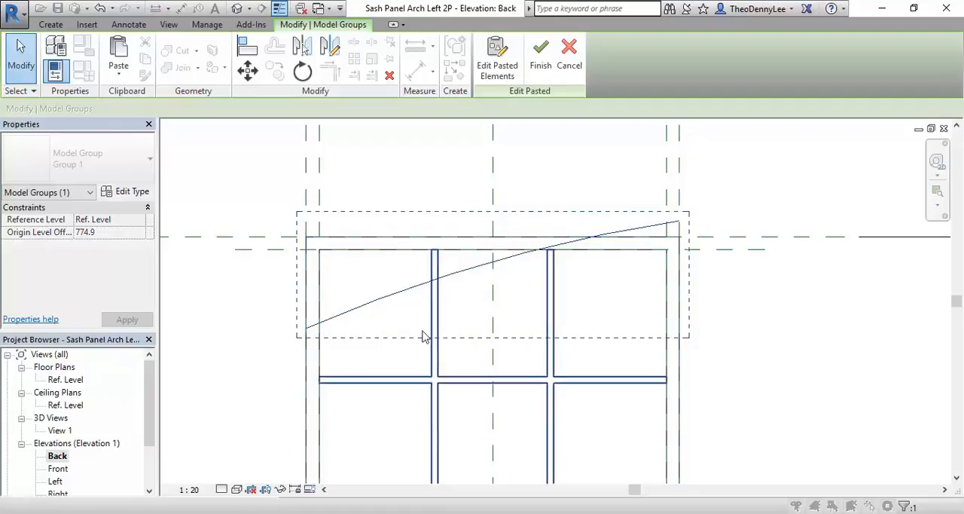
Step: Check the pasted arc's orientation in the Front elevation of Sash Panel Arch Left 2P
{"action": "scroll", "coordinate": [281, 383], "scroll_direction": "down", "scroll_amount": 2}
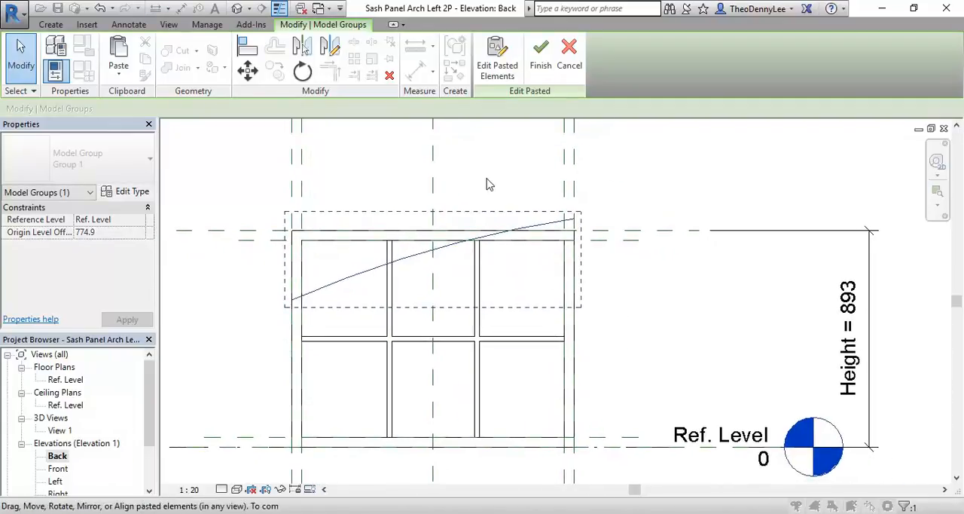
{"action": "left_click", "coordinate": [319, 10]}
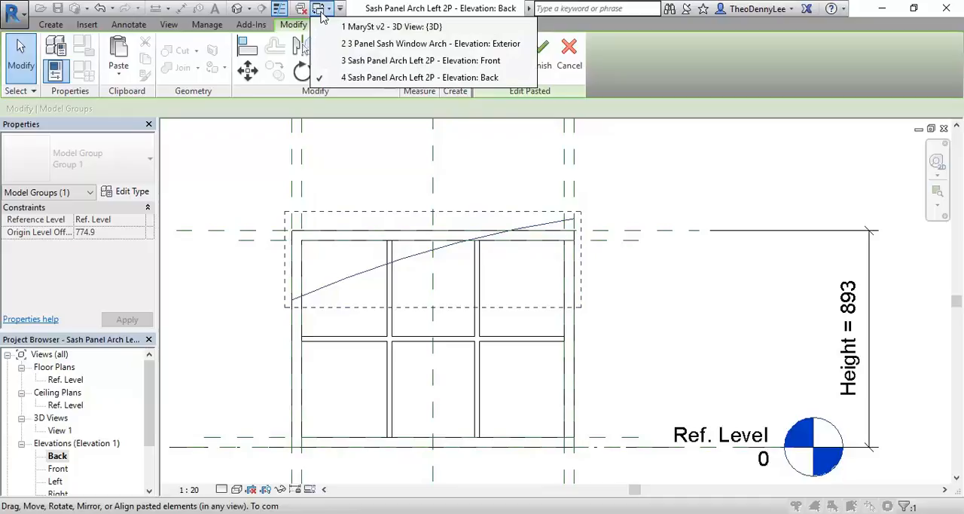
{"action": "left_click", "coordinate": [353, 62]}
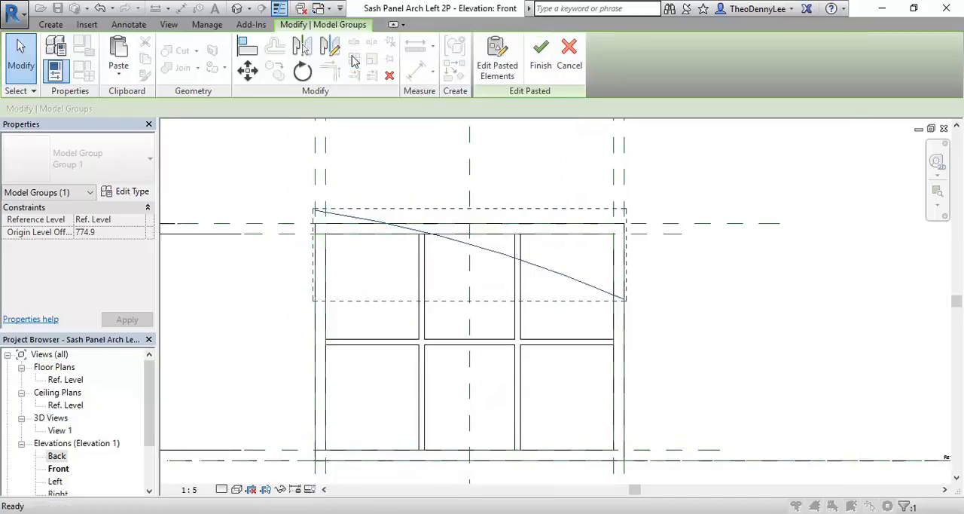
Step: In the Exterior elevation of 3 Panel Sash Window Arch, measure vertically from the leftmost upper sash panel's lower outer corner to the arch frame's lower edge
{"action": "left_click", "coordinate": [319, 9]}
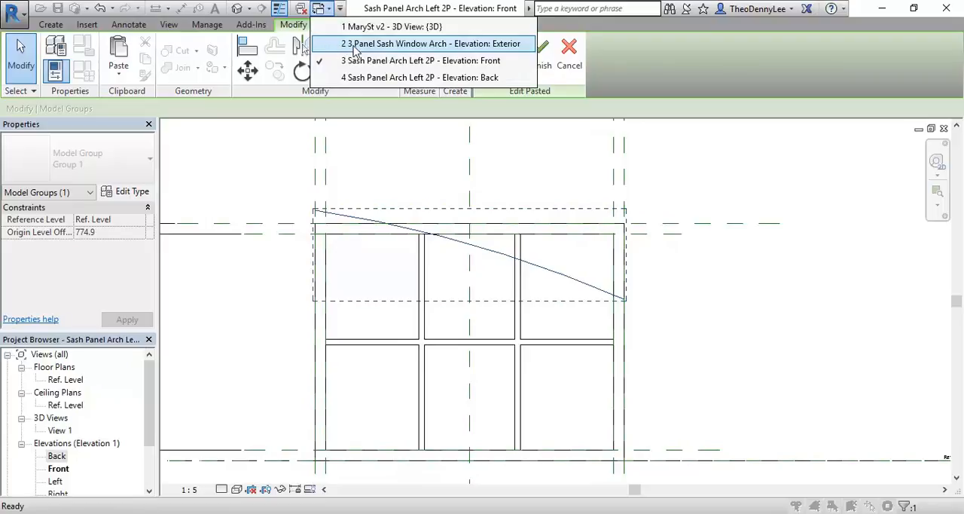
{"action": "left_click", "coordinate": [403, 45]}
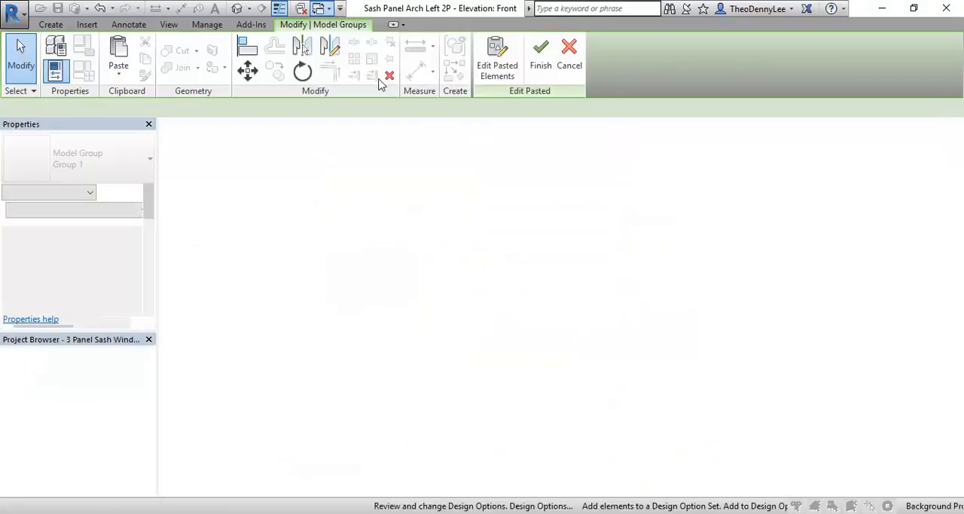
{"action": "middle_click_drag", "start_coordinate": [350, 196], "coordinate": [381, 197]}
{"action": "scroll", "coordinate": [380, 198], "scroll_direction": "up", "scroll_amount": 3}
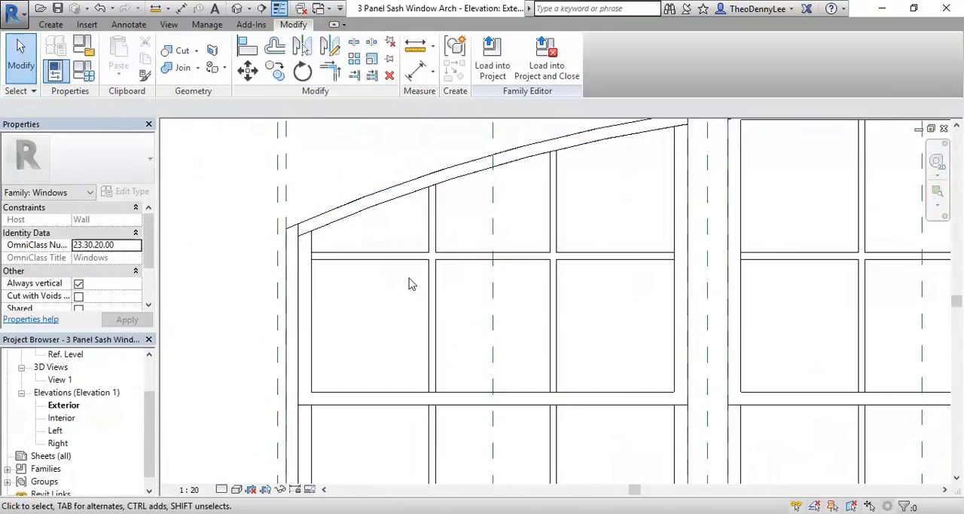
{"action": "left_click", "coordinate": [416, 46]}
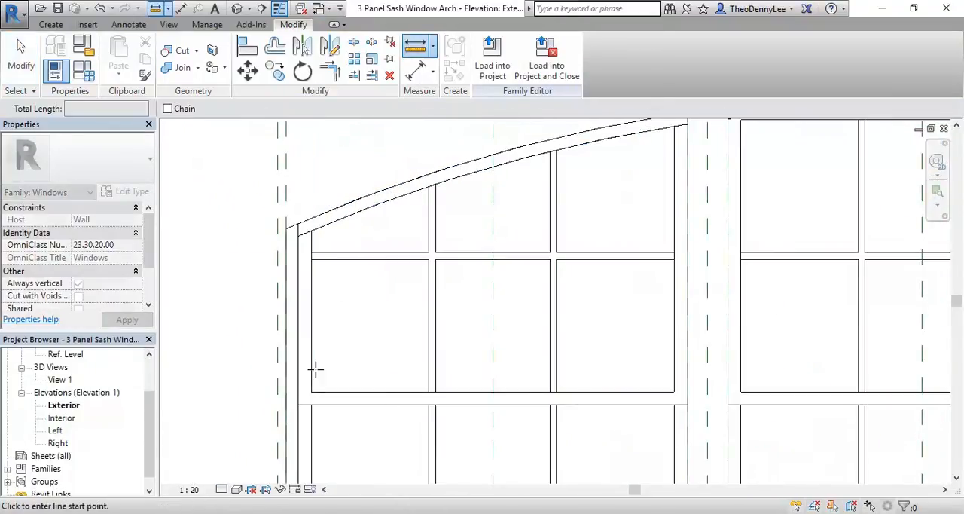
{"action": "left_click", "coordinate": [298, 405]}
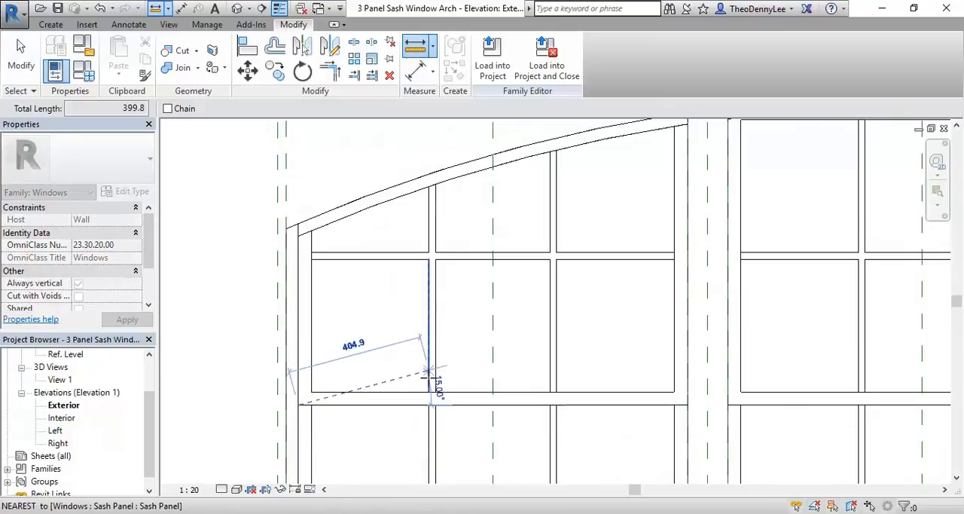
{"action": "left_click", "coordinate": [297, 234]}
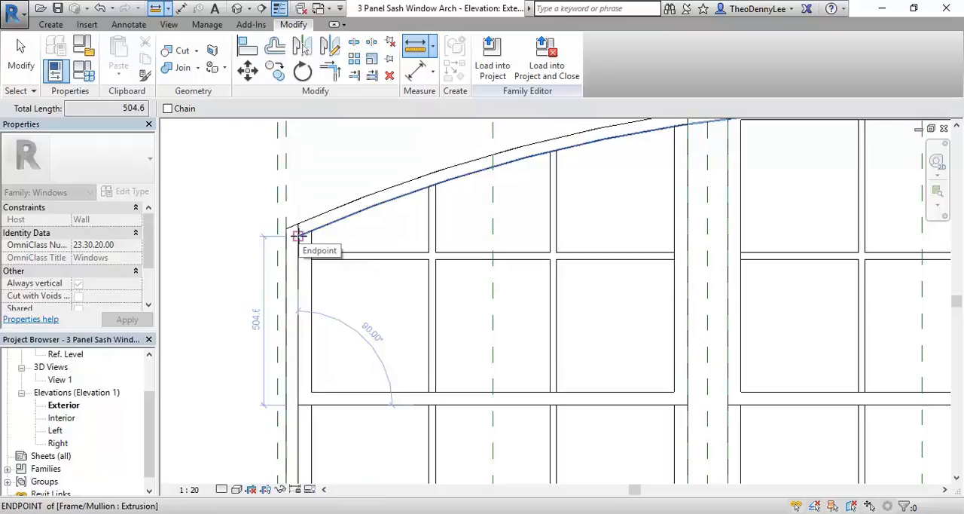
{"action": "right_click", "coordinate": [316, 140]}
{"action": "left_click", "coordinate": [334, 149]}
{"action": "right_click", "coordinate": [335, 150]}
{"action": "left_click", "coordinate": [403, 160]}
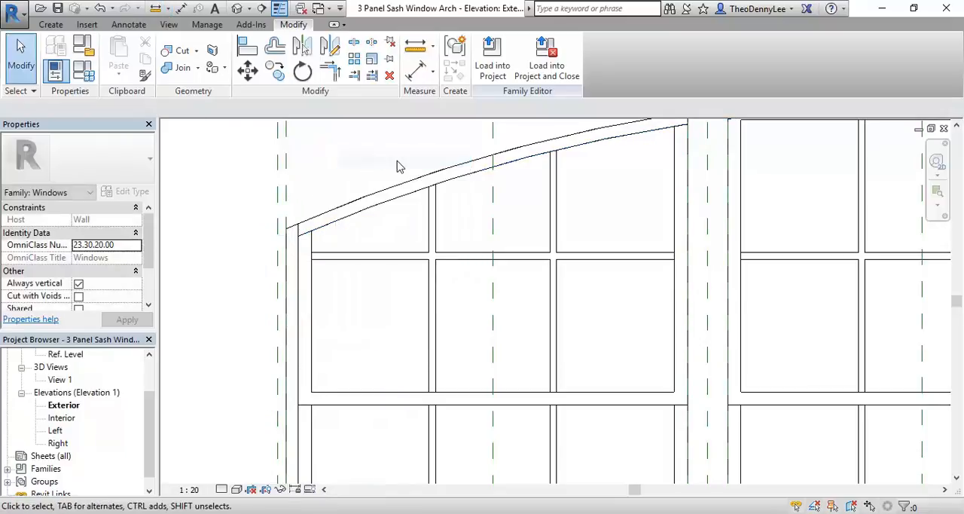
Step: Return to the Back elevation of Sash Panel Arch Left 2P and finish placing the pasted arc
{"action": "left_click", "coordinate": [330, 10]}
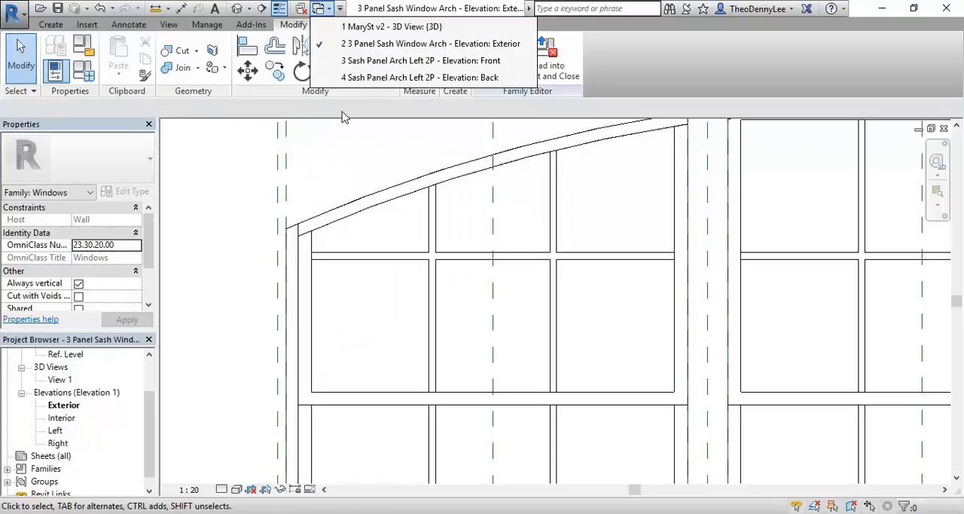
{"action": "left_click", "coordinate": [365, 78]}
{"action": "middle_click_drag", "start_coordinate": [369, 336], "coordinate": [368, 312]}
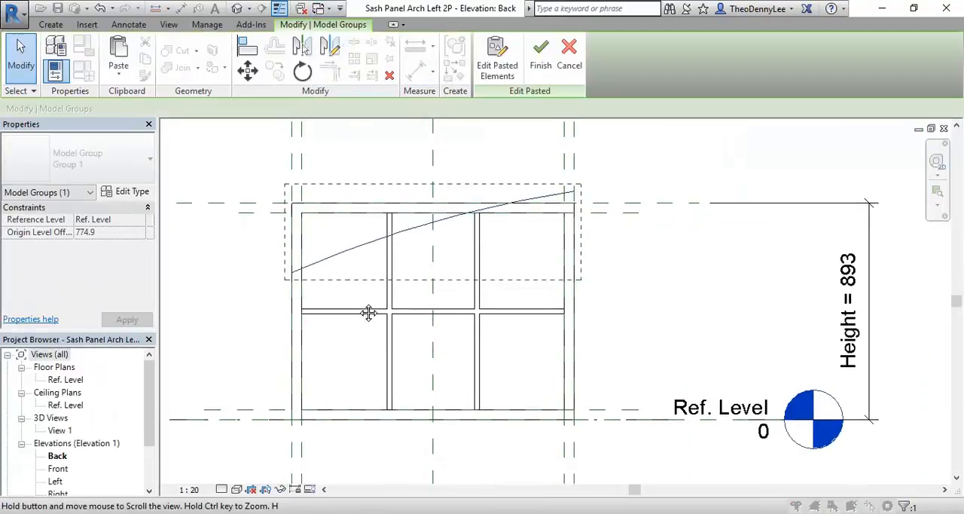
{"action": "left_click", "coordinate": [266, 299]}
{"action": "scroll", "coordinate": [269, 305], "scroll_direction": "up", "scroll_amount": 2}
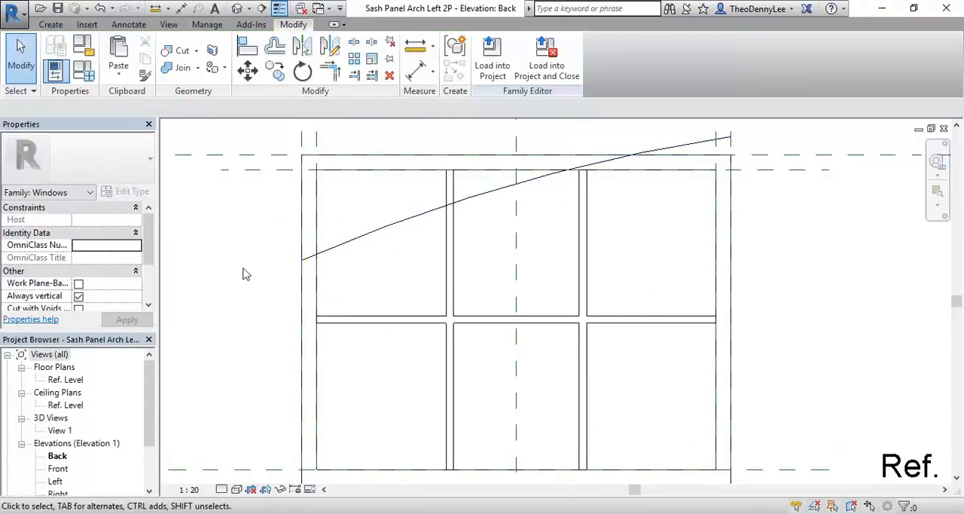
Step: Draw a horizontal reference plane across the whole panel, about 45 mm above the middle glazing bar
{"action": "left_click", "coordinate": [50, 24]}
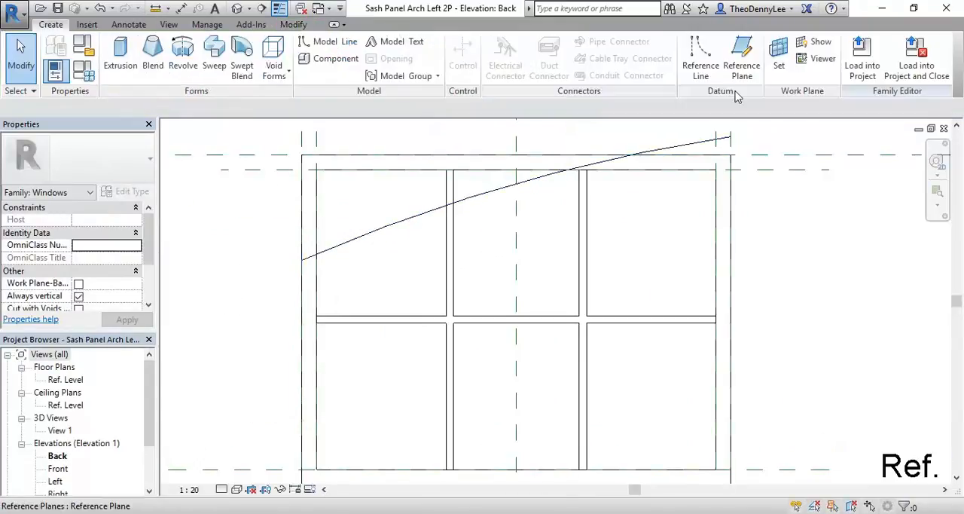
{"action": "left_click", "coordinate": [742, 59]}
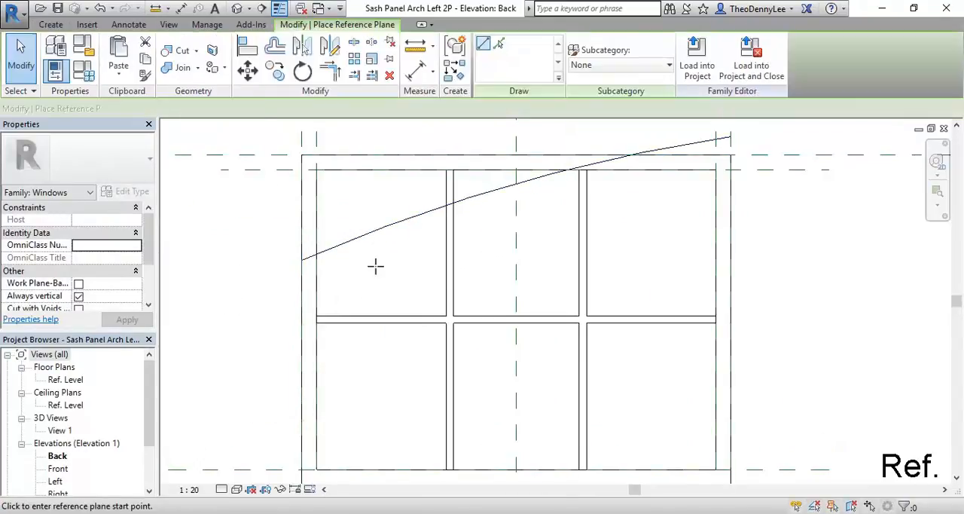
{"action": "left_click", "coordinate": [244, 299]}
{"action": "left_click", "coordinate": [829, 301]}
{"action": "middle_click_drag", "start_coordinate": [422, 317], "coordinate": [454, 277]}
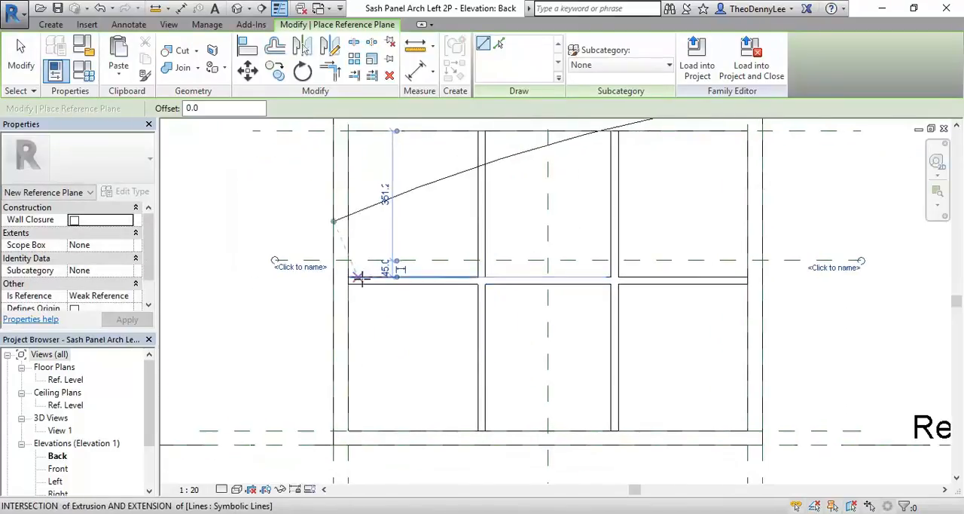
{"action": "scroll", "coordinate": [369, 276], "scroll_direction": "up", "scroll_amount": 2}
{"action": "scroll", "coordinate": [416, 279], "scroll_direction": "down", "scroll_amount": 2}
{"action": "left_click", "coordinate": [413, 275]}
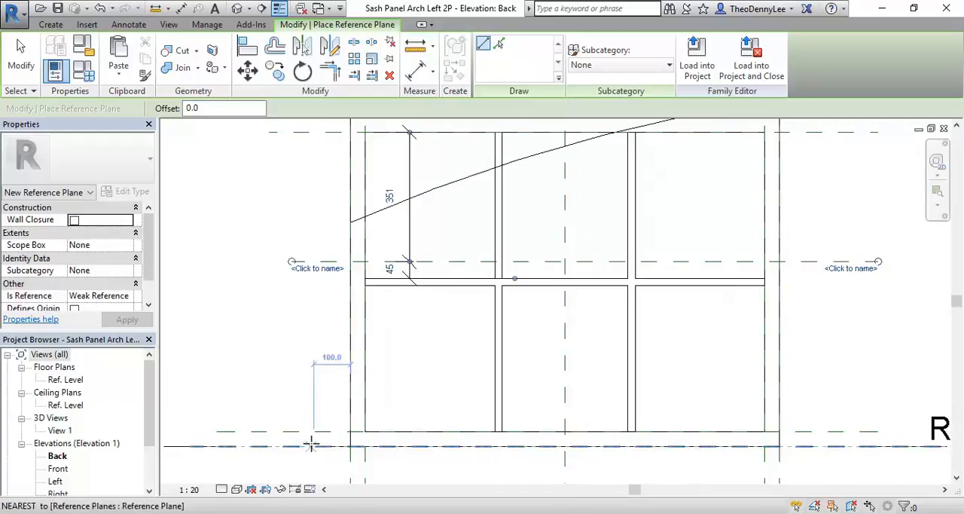
{"action": "right_click", "coordinate": [261, 207]}
{"action": "left_click", "coordinate": [316, 231]}
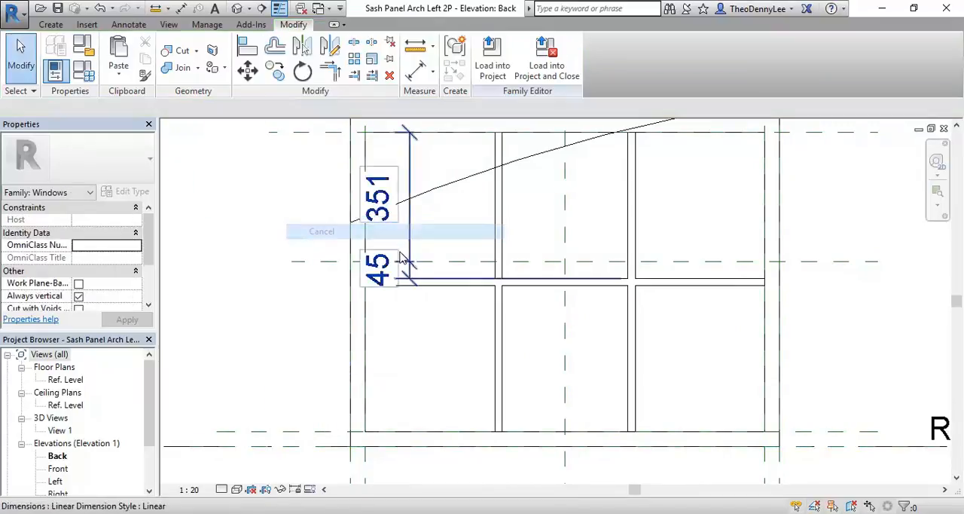
{"action": "left_click", "coordinate": [377, 262]}
{"action": "key", "text": "Delete"}
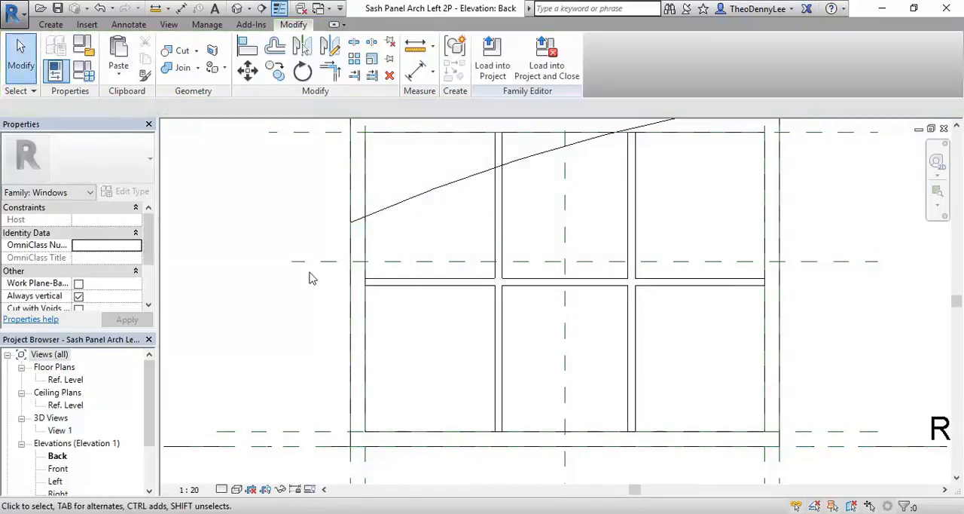
{"action": "left_click", "coordinate": [317, 262]}
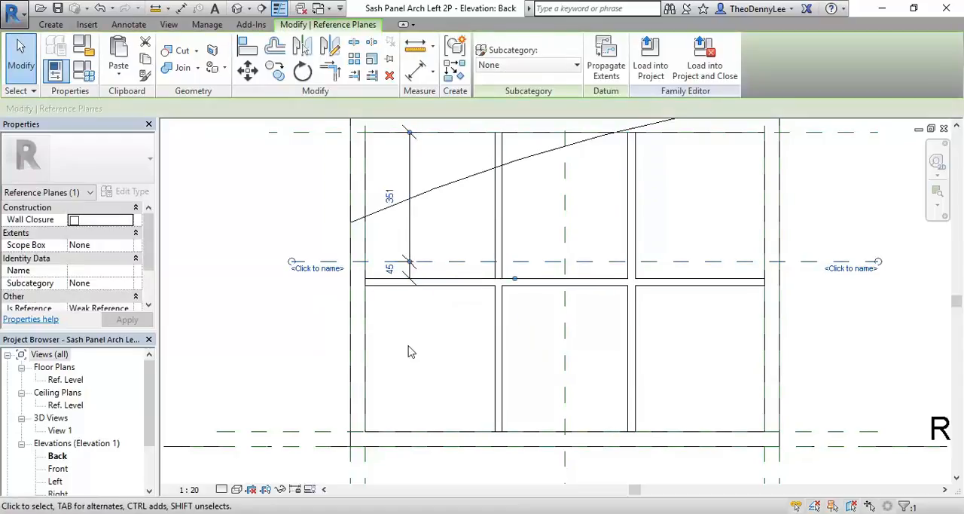
{"action": "left_click", "coordinate": [428, 360]}
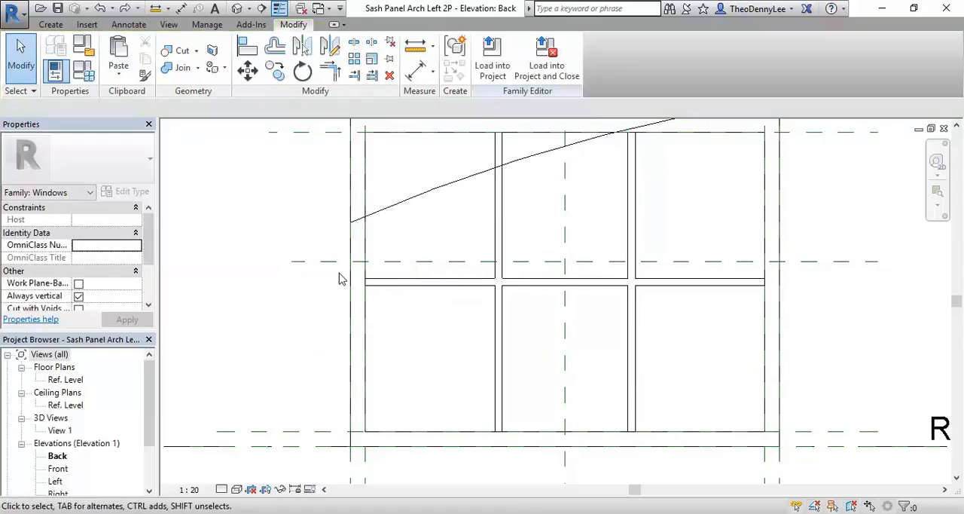
Step: Set the new horizontal reference plane's distance from the panel's bottom reference plane to 504.6 mm
{"action": "left_click", "coordinate": [329, 262]}
{"action": "scroll", "coordinate": [408, 277], "scroll_direction": "up", "scroll_amount": 5}
{"action": "scroll", "coordinate": [412, 282], "scroll_direction": "down", "scroll_amount": 2}
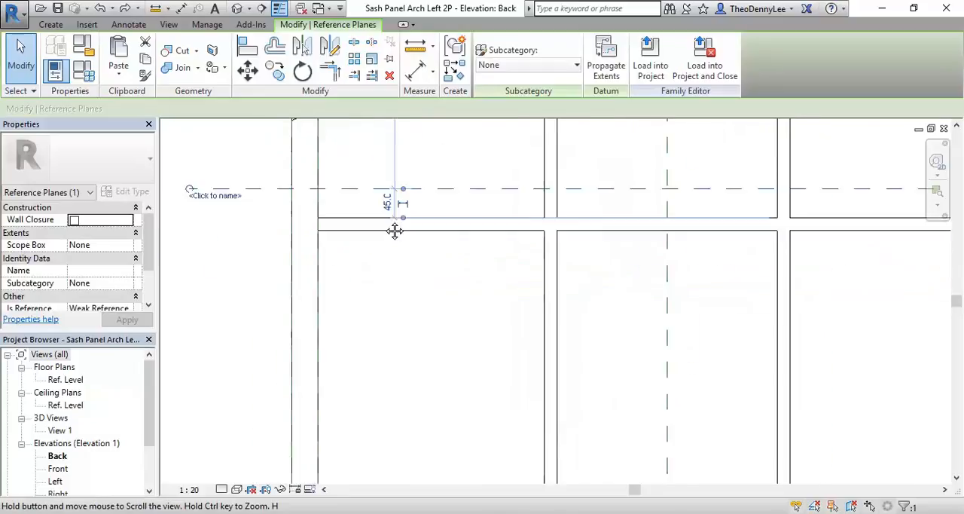
{"action": "middle_click_drag", "start_coordinate": [414, 327], "coordinate": [391, 173]}
{"action": "left_click_drag", "start_coordinate": [389, 224], "coordinate": [259, 454]}
{"action": "left_click", "coordinate": [383, 290]}
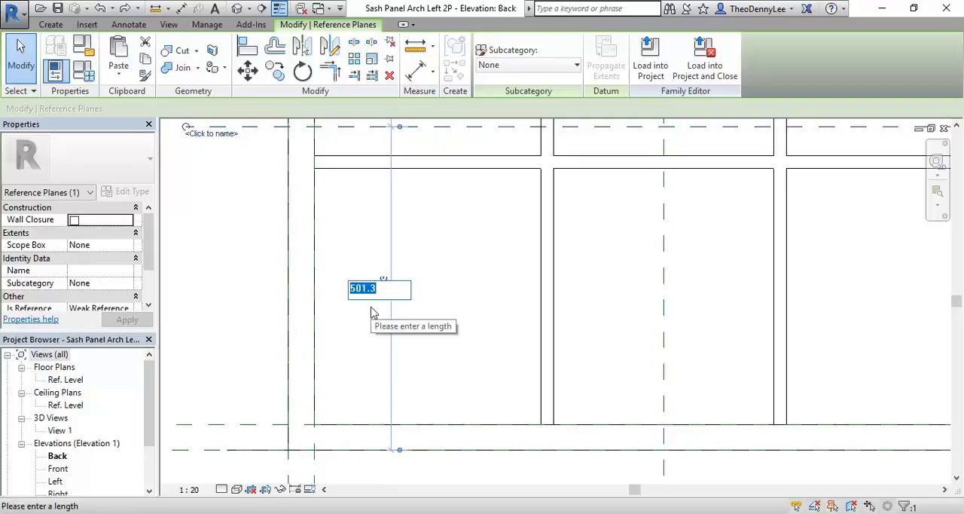
{"action": "type", "text": "56"}
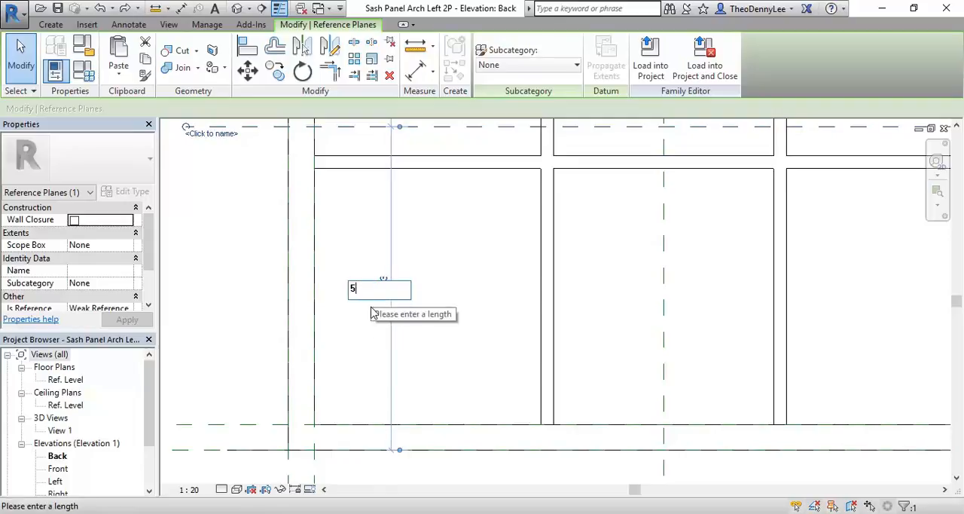
{"action": "key", "text": "BackSpace"}
{"action": "type", "text": "04."}
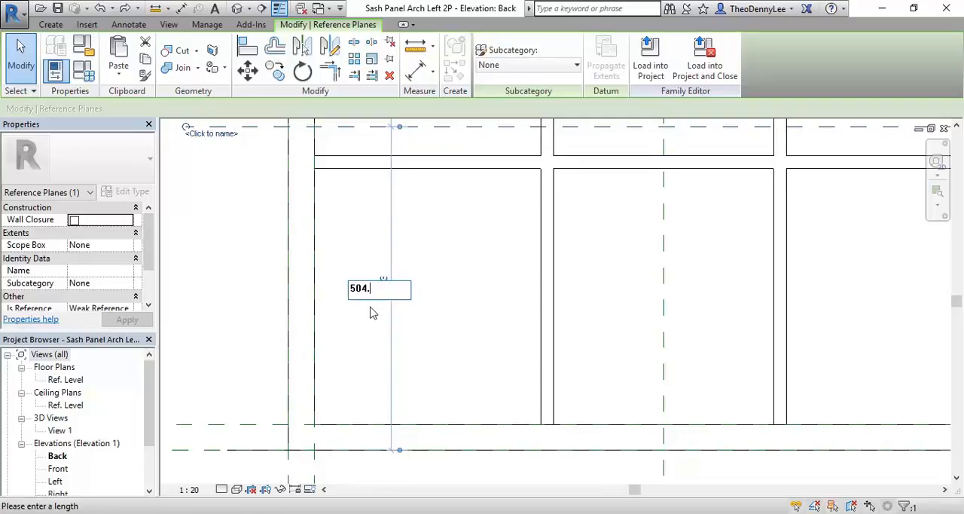
{"action": "key", "text": "Return"}
{"action": "left_click", "coordinate": [243, 252]}
Step: Move the symbolic arc straight down so its lower end meets the intersection of the new reference plane and the panel's outer edge
{"action": "scroll", "coordinate": [244, 268], "scroll_direction": "down", "scroll_amount": 2}
{"action": "middle_click_drag", "start_coordinate": [250, 282], "coordinate": [253, 320]}
{"action": "scroll", "coordinate": [249, 393], "scroll_direction": "down", "scroll_amount": 1}
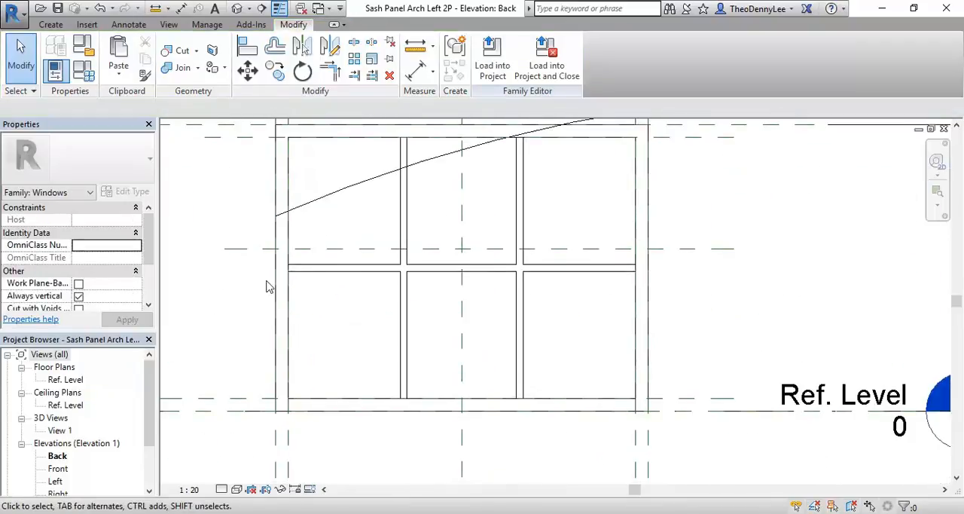
{"action": "left_click", "coordinate": [324, 199]}
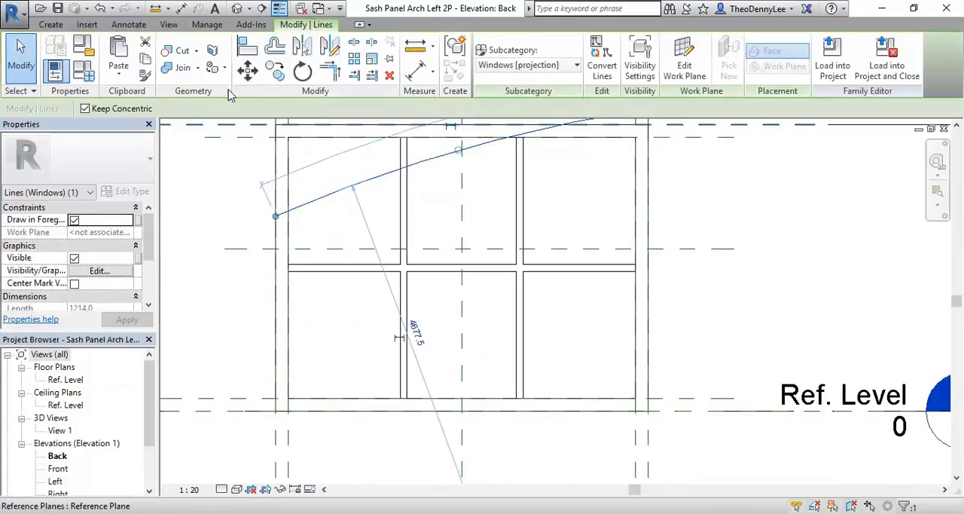
{"action": "left_click", "coordinate": [247, 70]}
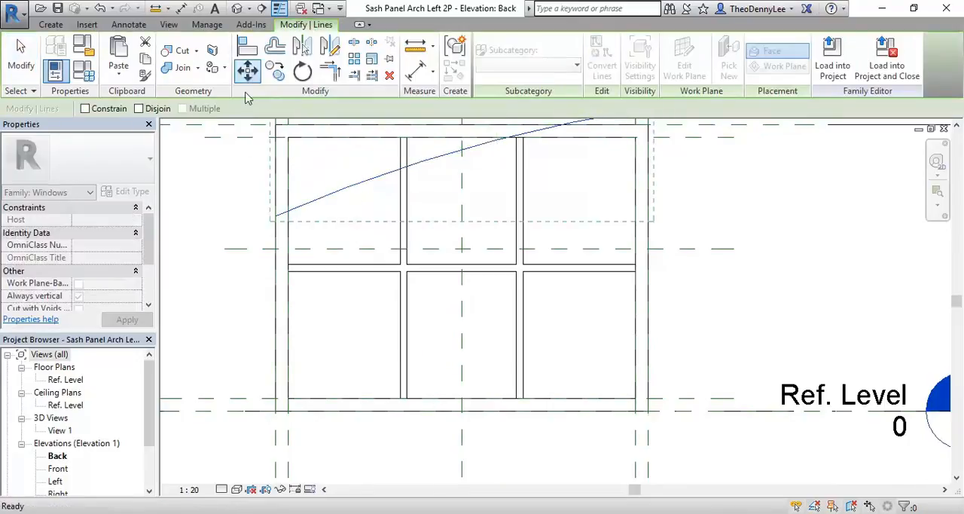
{"action": "left_click", "coordinate": [276, 217]}
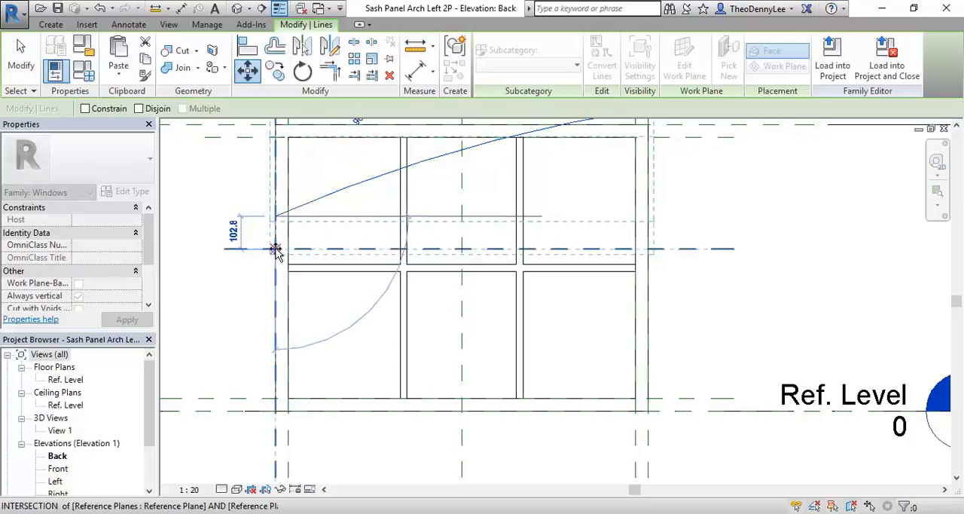
{"action": "left_click", "coordinate": [275, 249]}
{"action": "left_click", "coordinate": [722, 193]}
{"action": "scroll", "coordinate": [731, 200], "scroll_direction": "down", "scroll_amount": 1}
{"action": "middle_click_drag", "start_coordinate": [731, 200], "coordinate": [699, 256]}
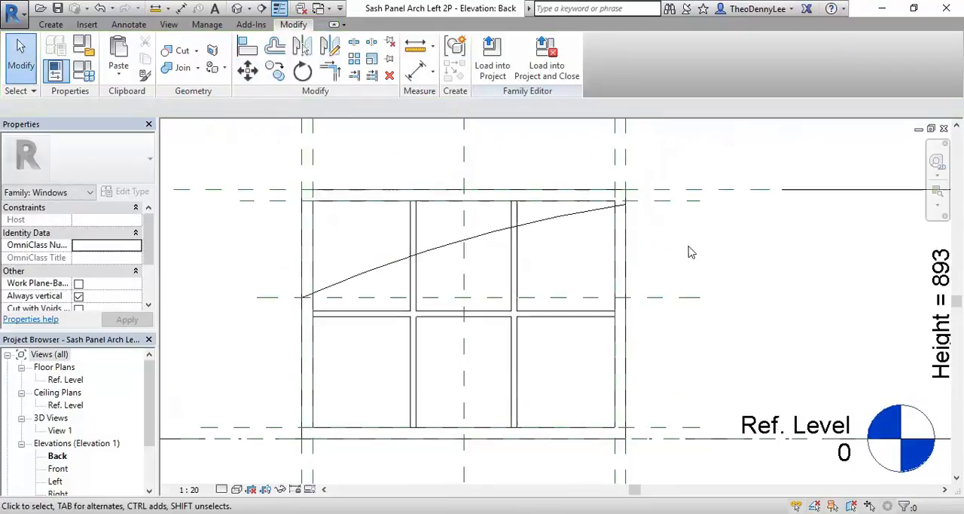
{"action": "scroll", "coordinate": [362, 328], "scroll_direction": "down", "scroll_amount": 1}
{"action": "middle_click_drag", "start_coordinate": [361, 328], "coordinate": [320, 284]}
{"action": "middle_click_drag", "start_coordinate": [270, 324], "coordinate": [338, 336]}
{"action": "scroll", "coordinate": [323, 369], "scroll_direction": "up", "scroll_amount": 1}
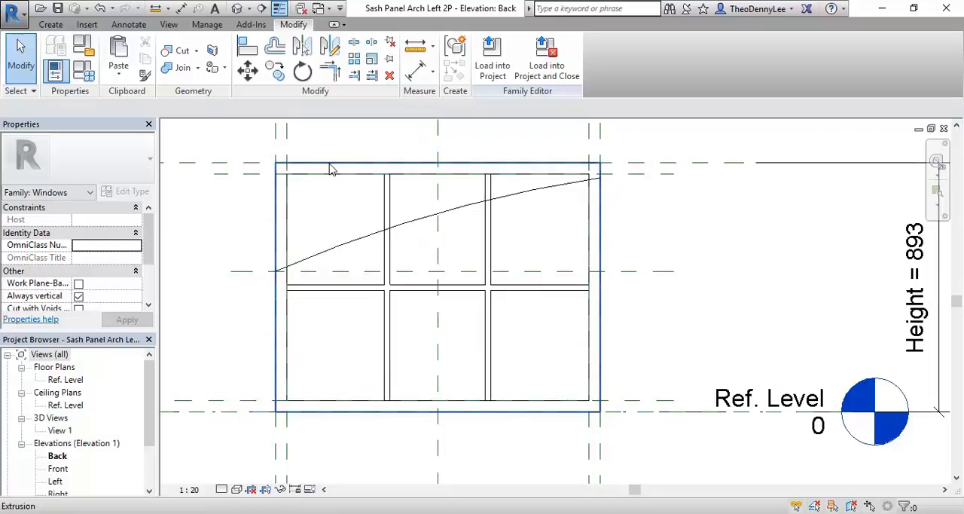
{"action": "left_click", "coordinate": [329, 168]}
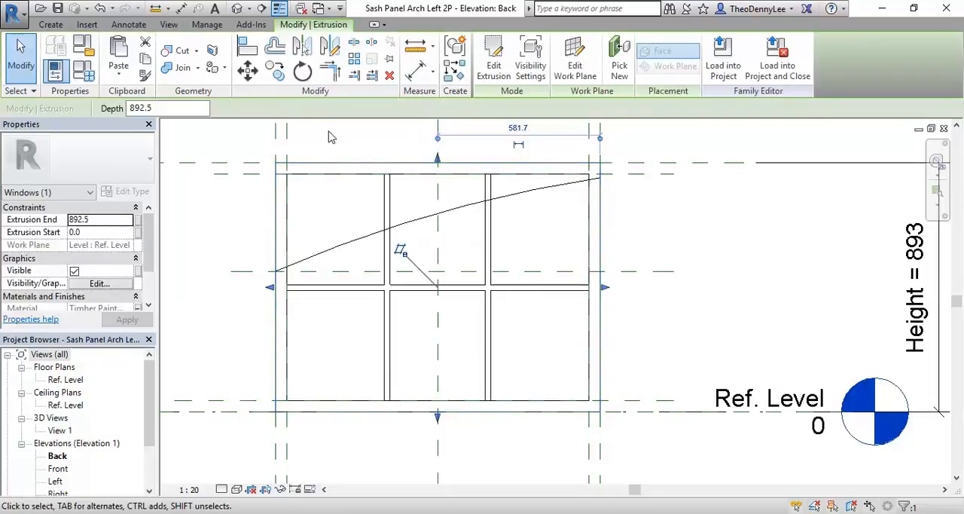
{"action": "left_click", "coordinate": [339, 150]}
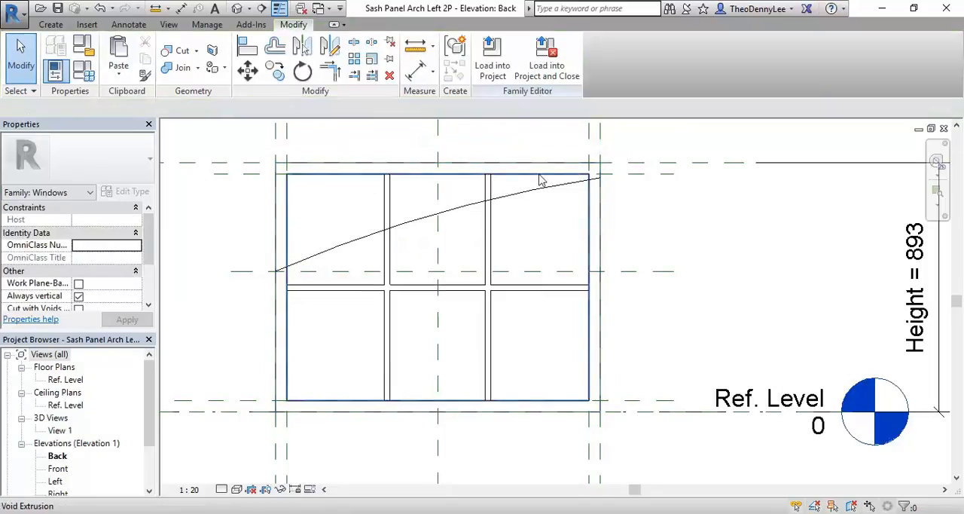
{"action": "left_click", "coordinate": [335, 165]}
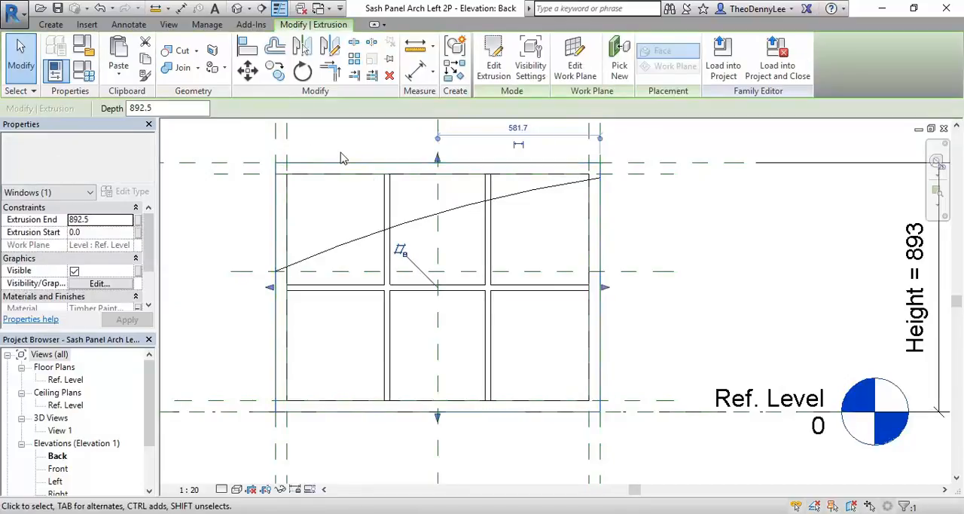
{"action": "left_click", "coordinate": [342, 181]}
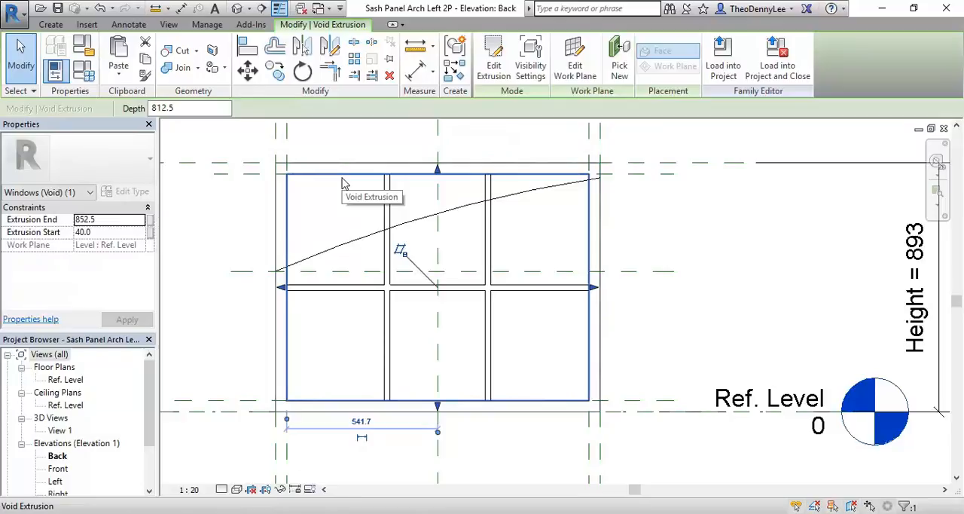
{"action": "left_click", "coordinate": [344, 147]}
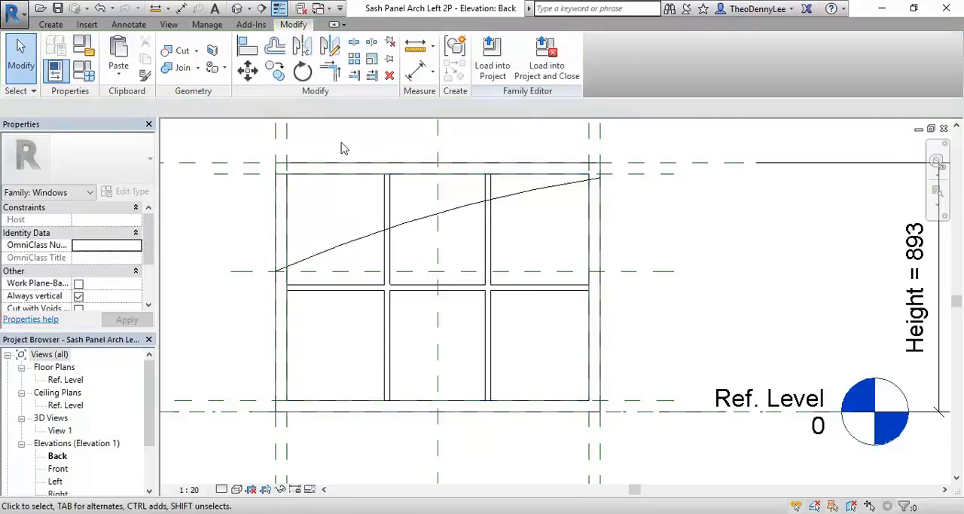
{"action": "left_click", "coordinate": [343, 167]}
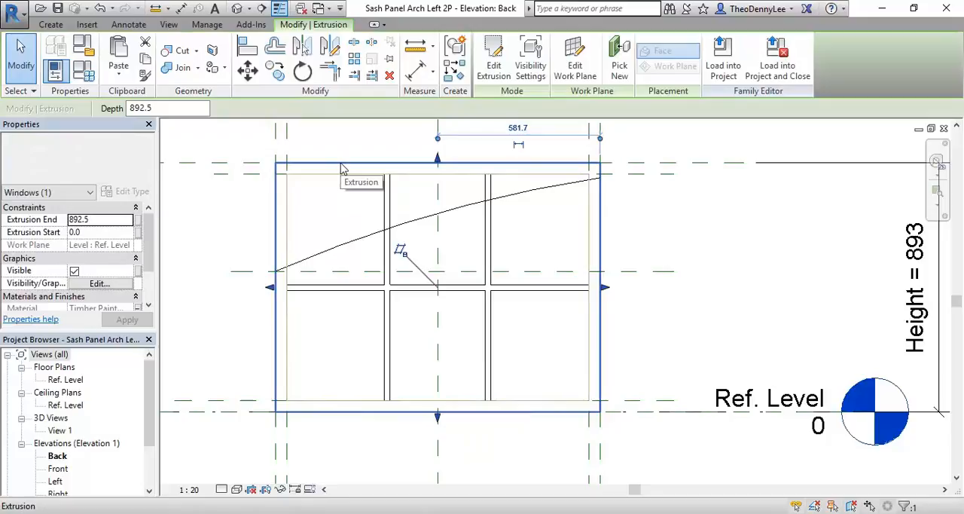
{"action": "left_click", "coordinate": [495, 61]}
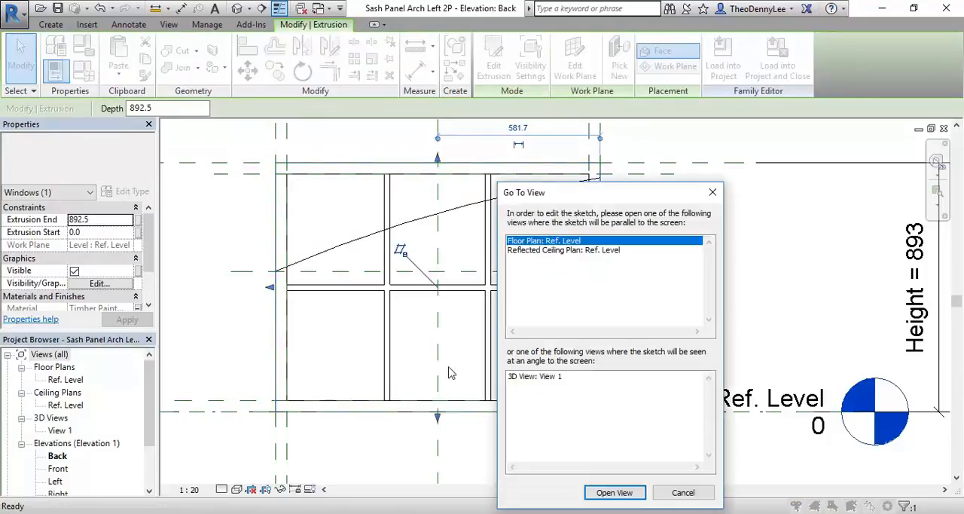
{"action": "left_click", "coordinate": [683, 492]}
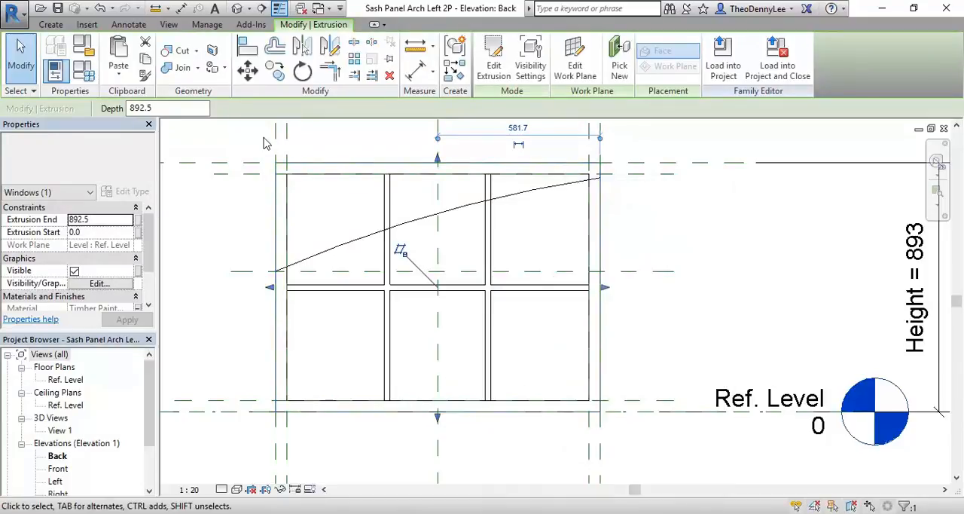
{"action": "left_click", "coordinate": [313, 146]}
{"action": "scroll", "coordinate": [312, 211], "scroll_direction": "down", "scroll_amount": 3}
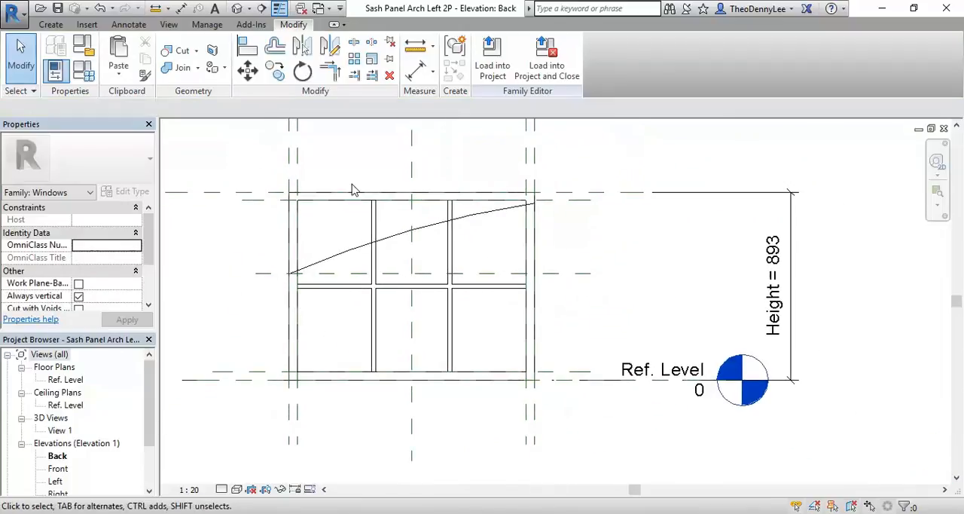
Step: Check which views are offered for editing the panel's outer extrusion sketch, comparing the Ref. Level floor plan and reflected ceiling plan
{"action": "left_click", "coordinate": [358, 196]}
{"action": "scroll", "coordinate": [326, 247], "scroll_direction": "up", "scroll_amount": 1}
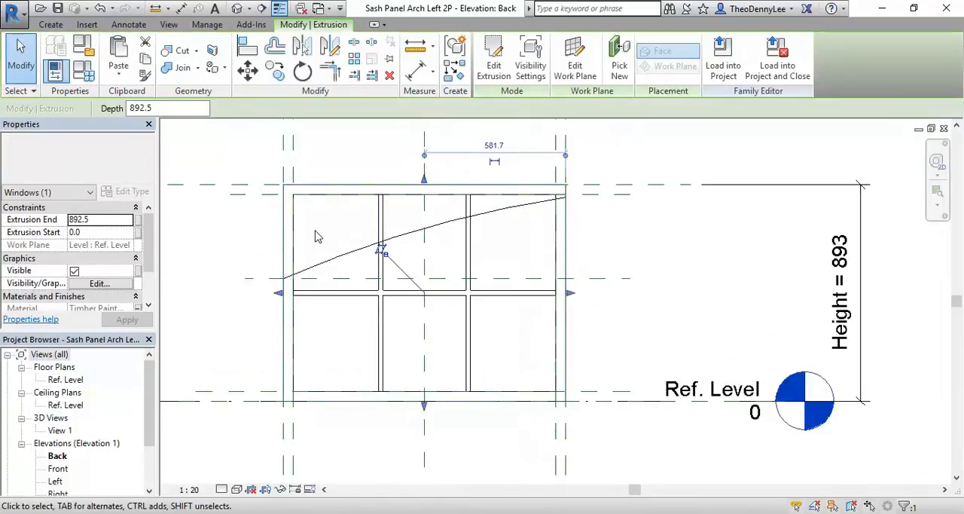
{"action": "scroll", "coordinate": [316, 237], "scroll_direction": "up", "scroll_amount": 1}
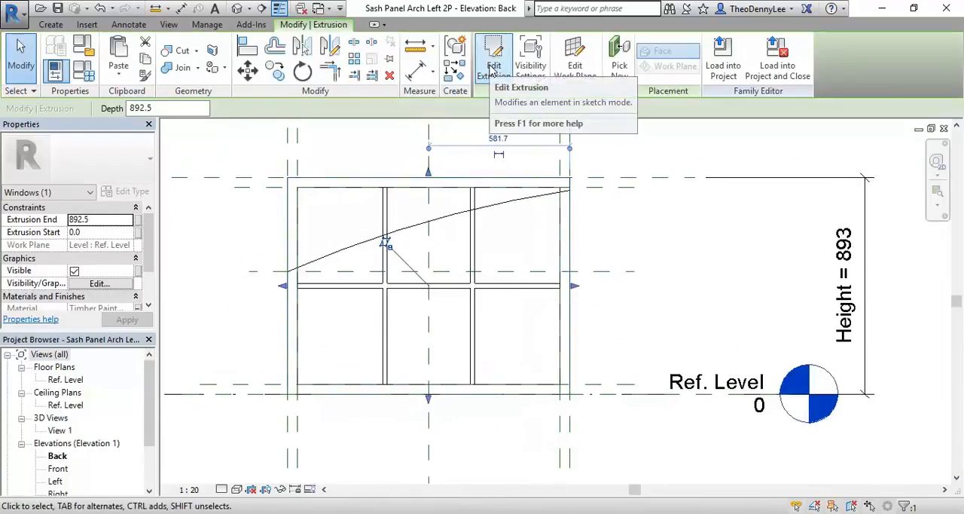
{"action": "left_click", "coordinate": [492, 68]}
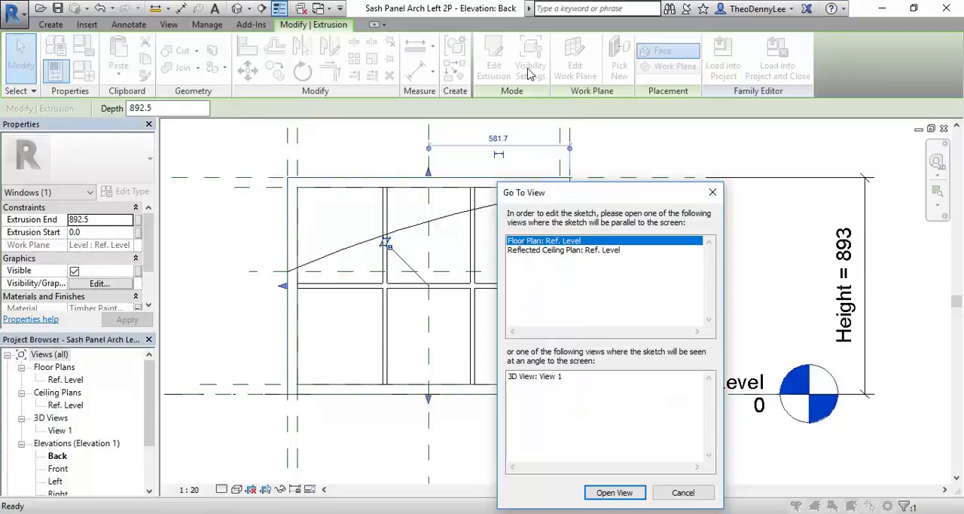
{"action": "left_click_drag", "start_coordinate": [552, 192], "coordinate": [654, 96]}
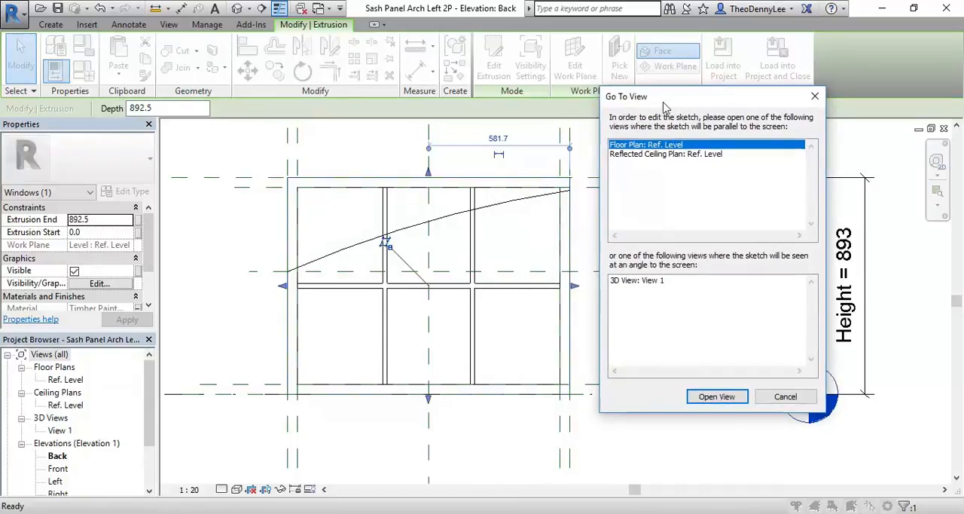
{"action": "left_click", "coordinate": [663, 154]}
{"action": "left_click", "coordinate": [654, 145]}
{"action": "left_click", "coordinate": [652, 154]}
{"action": "left_click", "coordinate": [648, 144]}
{"action": "left_click", "coordinate": [648, 154]}
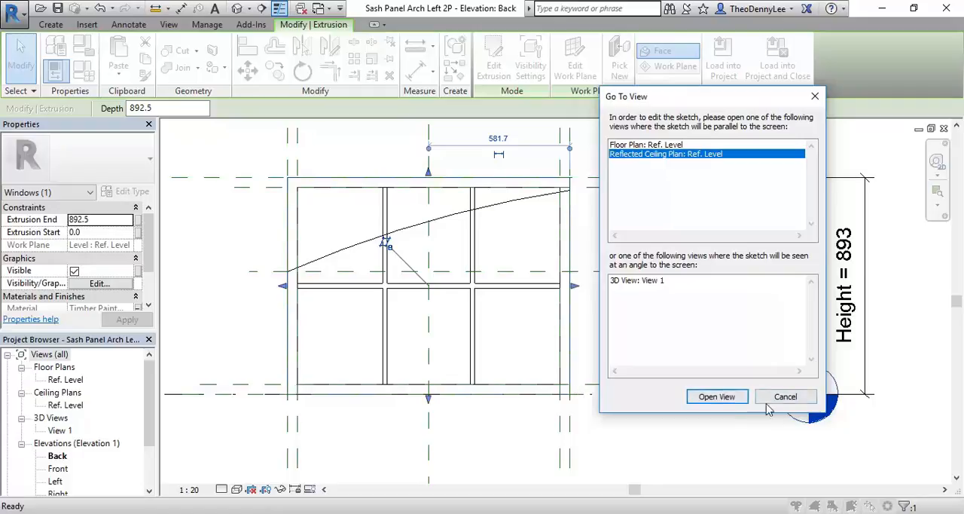
{"action": "left_click", "coordinate": [806, 405]}
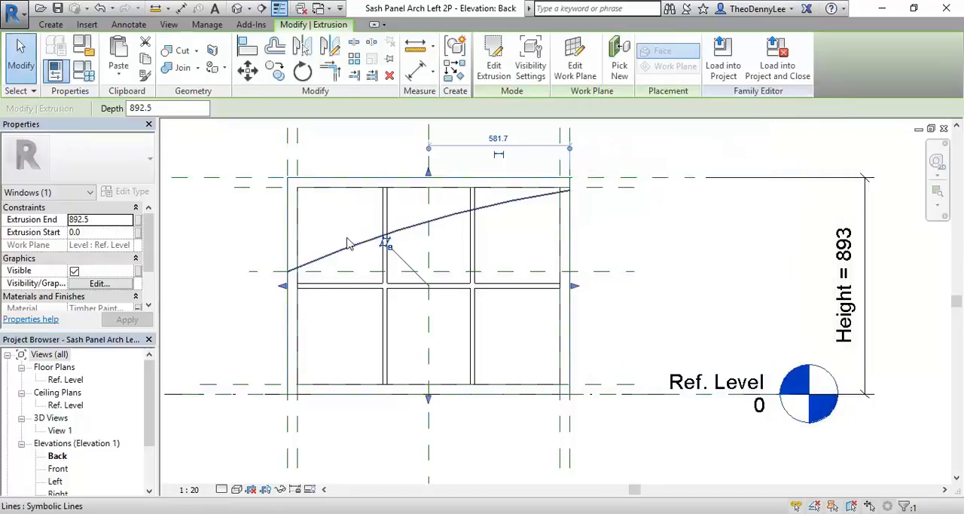
{"action": "left_click", "coordinate": [254, 142]}
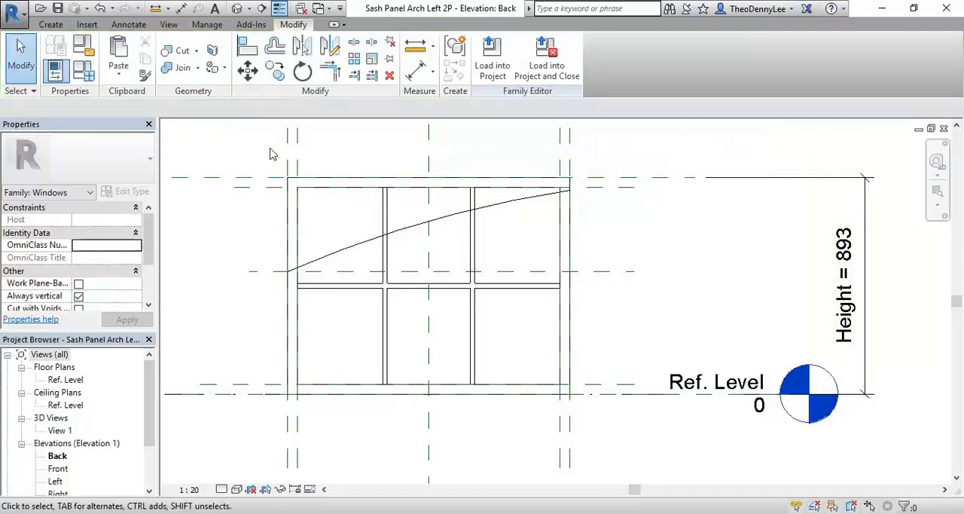
Step: Start a void extrusion in the Back elevation and pick the symbolic arc as the lower boundary of its sketch
{"action": "middle_click_drag", "start_coordinate": [227, 130], "coordinate": [247, 164]}
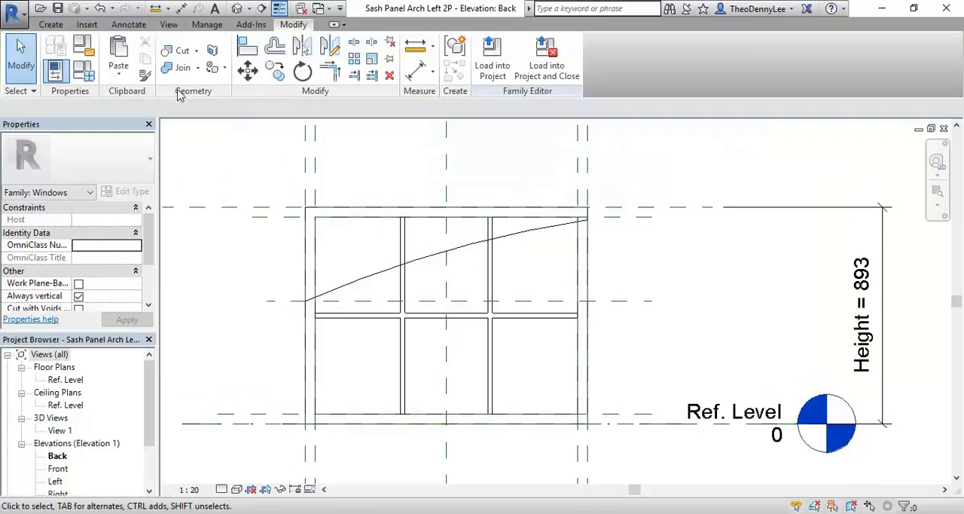
{"action": "left_click", "coordinate": [51, 25]}
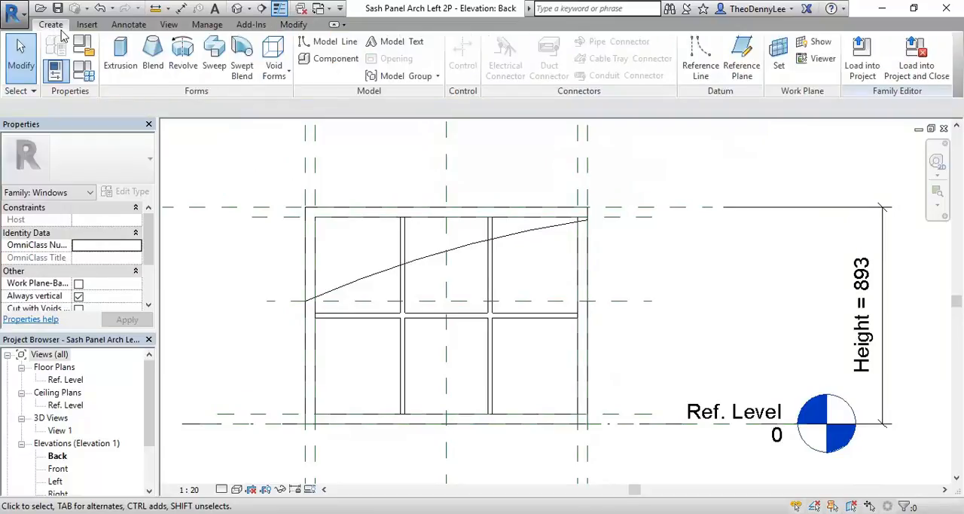
{"action": "left_click", "coordinate": [274, 64]}
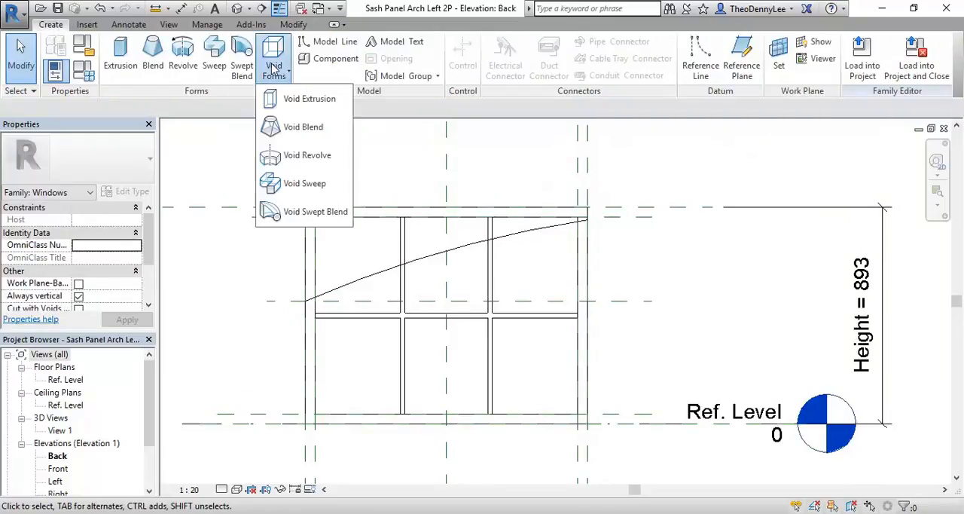
{"action": "left_click", "coordinate": [290, 104]}
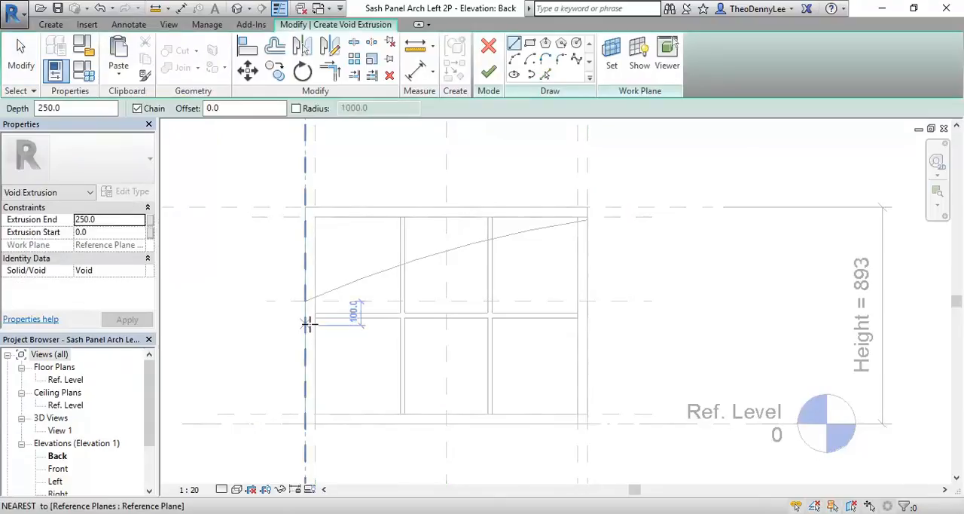
{"action": "middle_click_drag", "start_coordinate": [245, 260], "coordinate": [276, 274]}
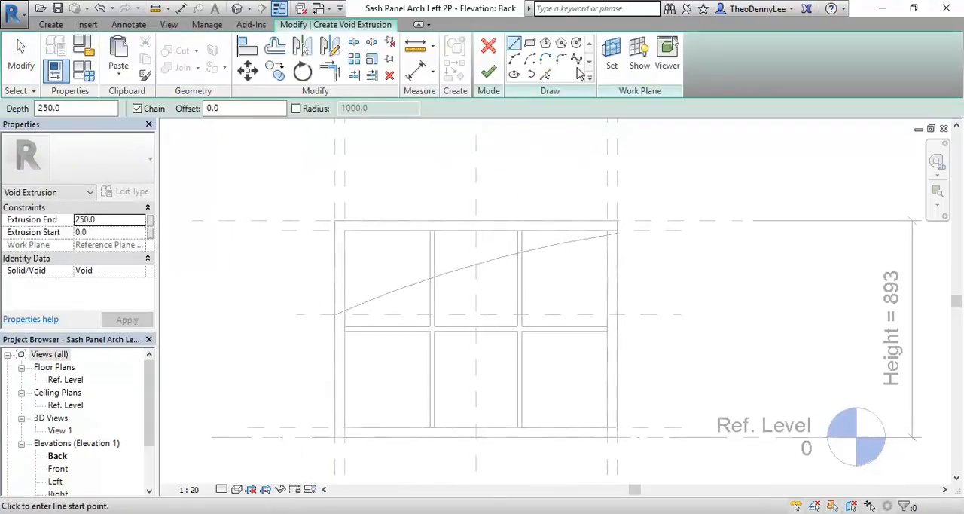
{"action": "left_click", "coordinate": [545, 74]}
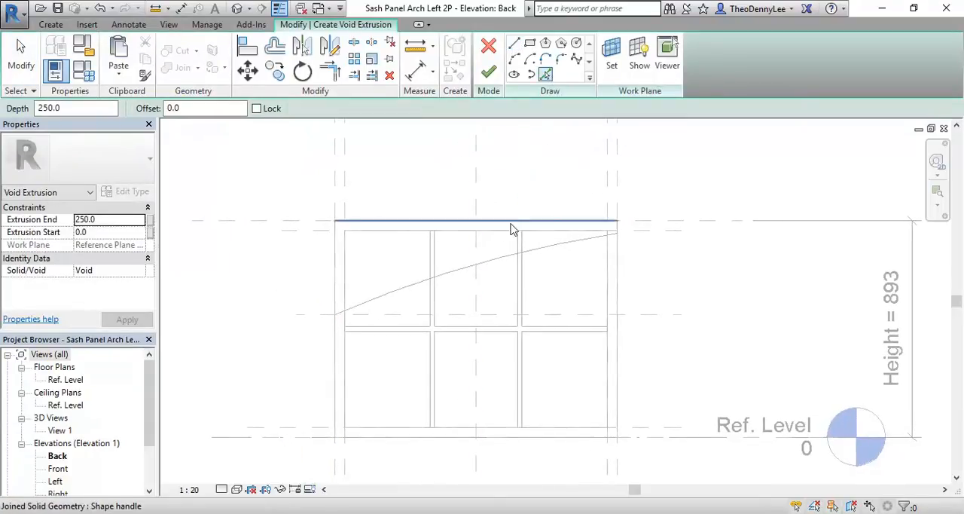
{"action": "left_click", "coordinate": [480, 269]}
{"action": "scroll", "coordinate": [452, 226], "scroll_direction": "down", "scroll_amount": 1}
{"action": "middle_click_drag", "start_coordinate": [435, 209], "coordinate": [430, 222]}
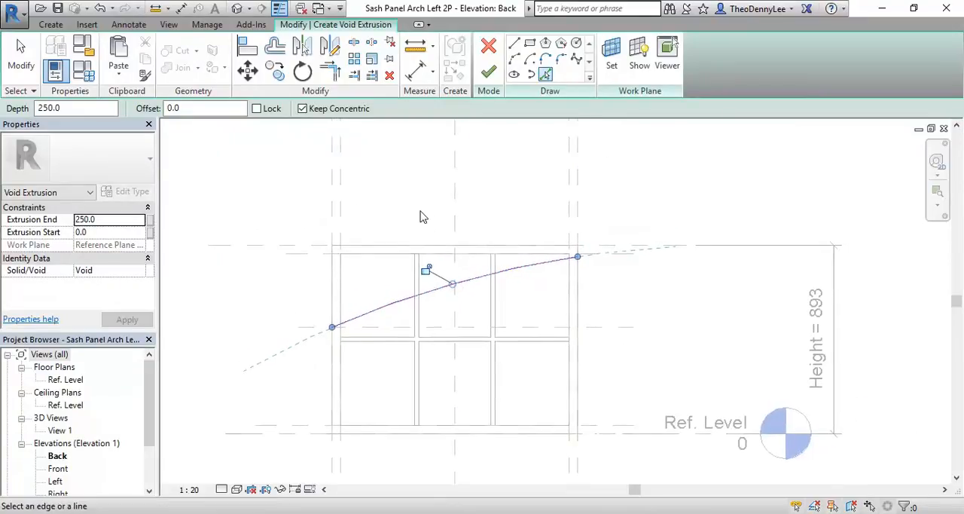
Step: Close the void sketch with vertical lines from both arc ends and a horizontal line about 1280 mm above Ref. Level
{"action": "left_click", "coordinate": [514, 43]}
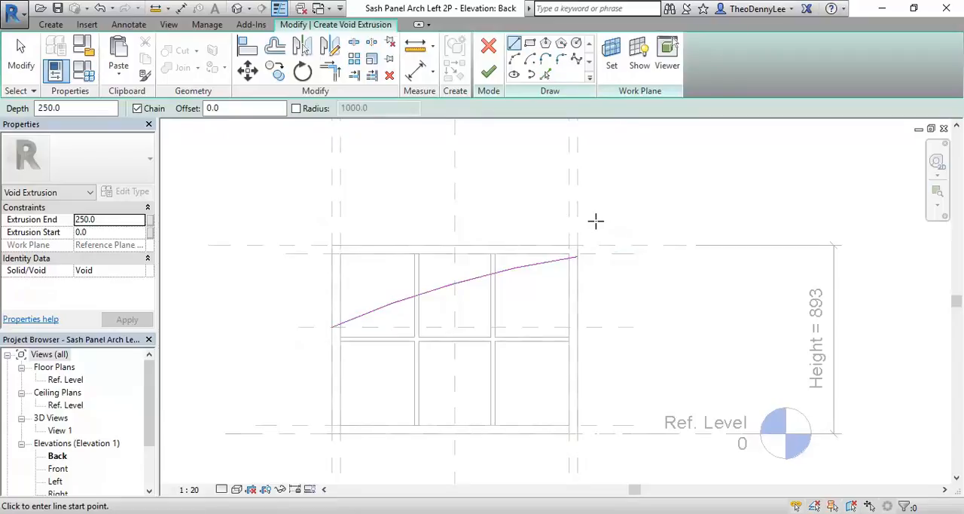
{"action": "left_click", "coordinate": [579, 259]}
{"action": "left_click", "coordinate": [577, 164]}
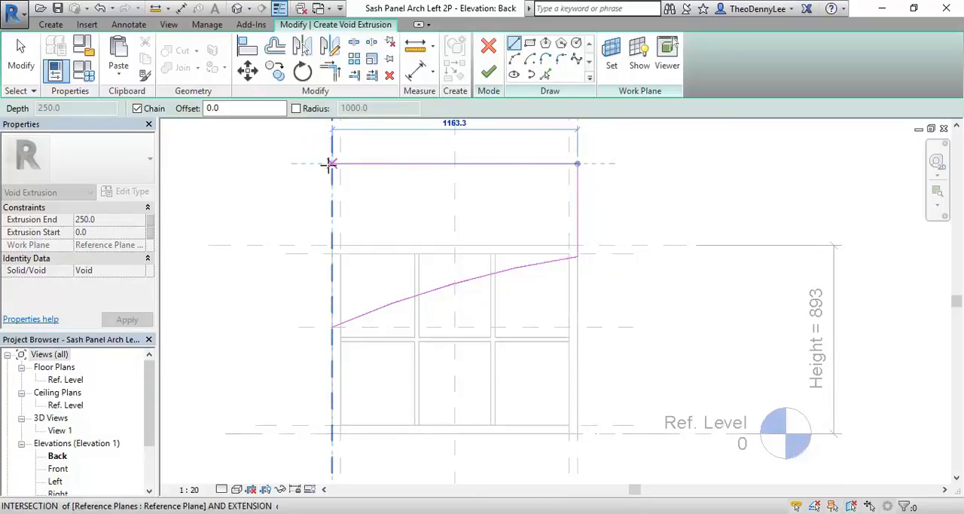
{"action": "left_click", "coordinate": [331, 163]}
{"action": "left_click", "coordinate": [332, 327]}
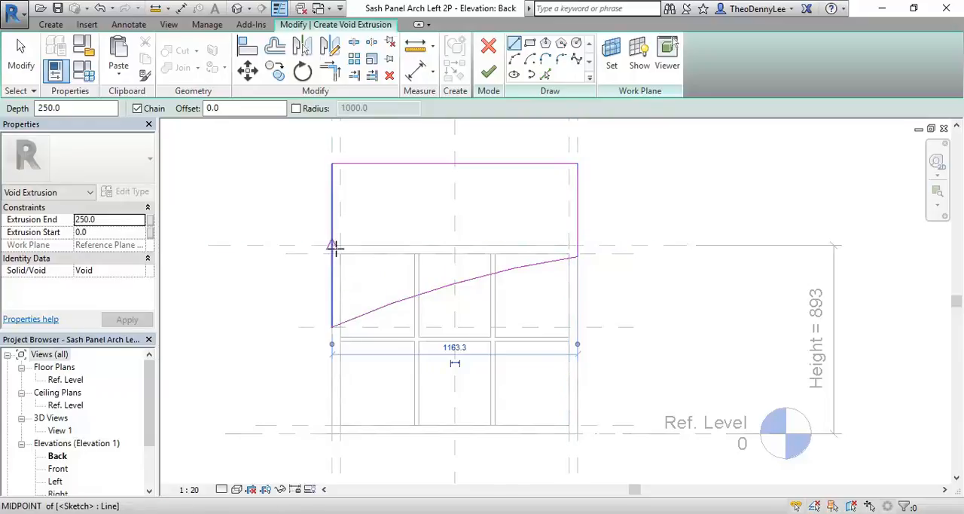
{"action": "right_click", "coordinate": [390, 158]}
{"action": "right_click", "coordinate": [423, 180]}
{"action": "left_click", "coordinate": [435, 190]}
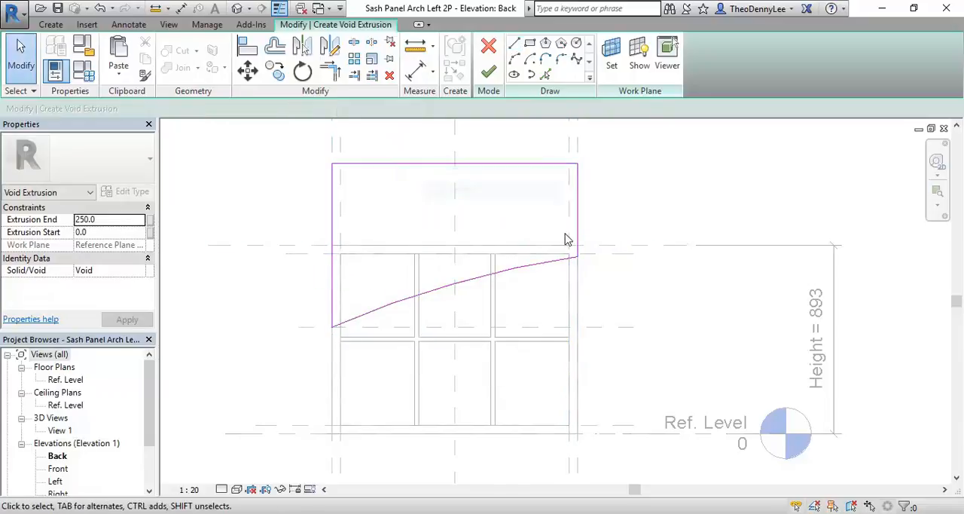
Step: Examine the void sketch up close along the arc and where its ends meet the panel's outer edges
{"action": "scroll", "coordinate": [567, 235], "scroll_direction": "up", "scroll_amount": 4}
{"action": "scroll", "coordinate": [485, 253], "scroll_direction": "down", "scroll_amount": 2}
{"action": "middle_click_drag", "start_coordinate": [485, 253], "coordinate": [622, 262]}
{"action": "middle_click_drag", "start_coordinate": [307, 383], "coordinate": [351, 308]}
{"action": "scroll", "coordinate": [322, 324], "scroll_direction": "up", "scroll_amount": 3}
{"action": "scroll", "coordinate": [482, 249], "scroll_direction": "down", "scroll_amount": 3}
{"action": "scroll", "coordinate": [483, 255], "scroll_direction": "down", "scroll_amount": 1}
{"action": "mouse_move", "coordinate": [483, 255]}
{"action": "middle_mouse_down"}
{"action": "mouse_move", "coordinate": [414, 281]}
{"action": "mouse_move", "coordinate": [381, 279]}
{"action": "middle_mouse_up"}
{"action": "scroll", "coordinate": [414, 214], "scroll_direction": "down", "scroll_amount": 2}
{"action": "middle_click_drag", "start_coordinate": [414, 213], "coordinate": [400, 227]}
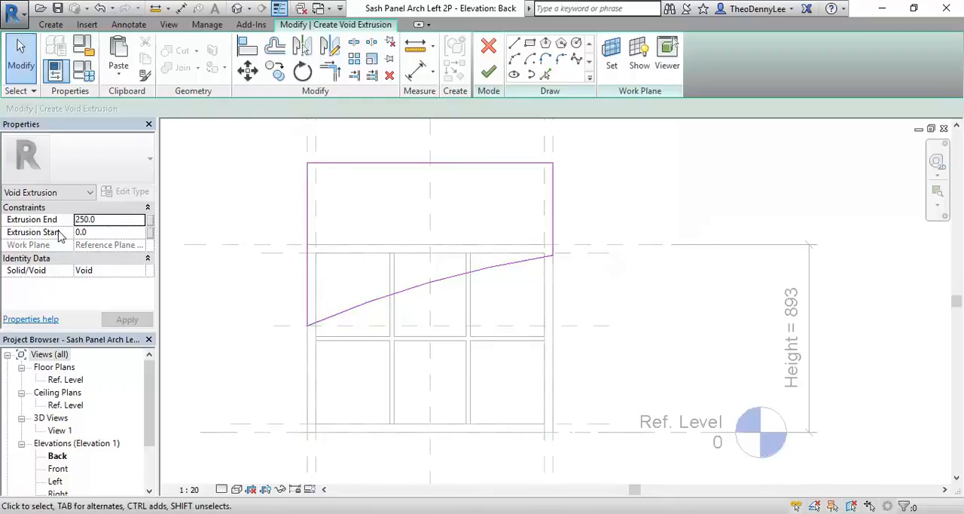
Step: Set the void extrusion's start to -500 and its end to 500
{"action": "left_click", "coordinate": [109, 222]}
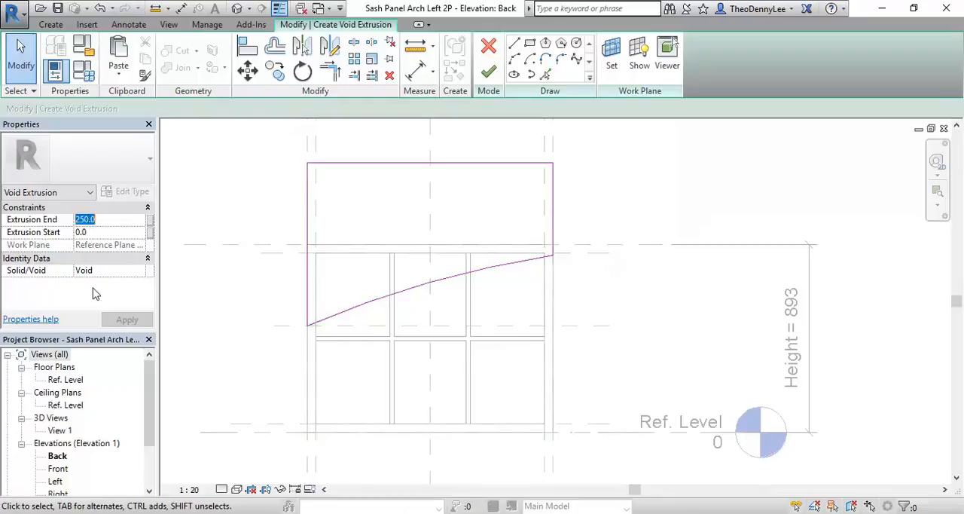
{"action": "key", "text": "Tab"}
{"action": "type", "text": "-"}
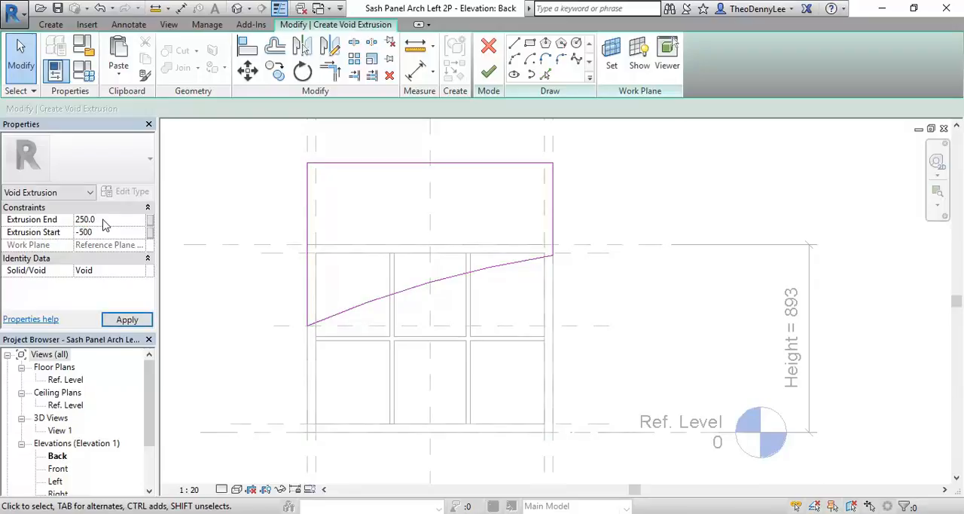
{"action": "left_click", "coordinate": [103, 219]}
{"action": "type", "text": "5"}
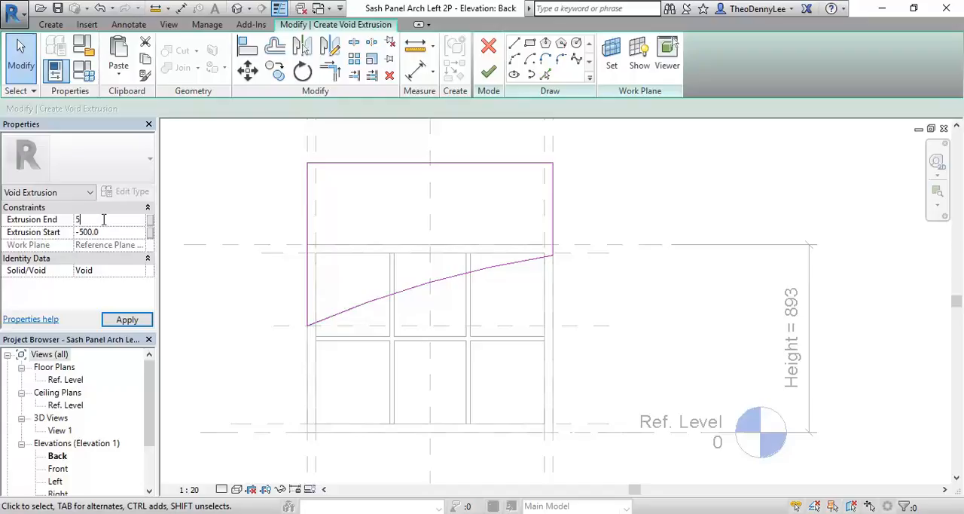
{"action": "type", "text": "00"}
{"action": "key", "text": "Return"}
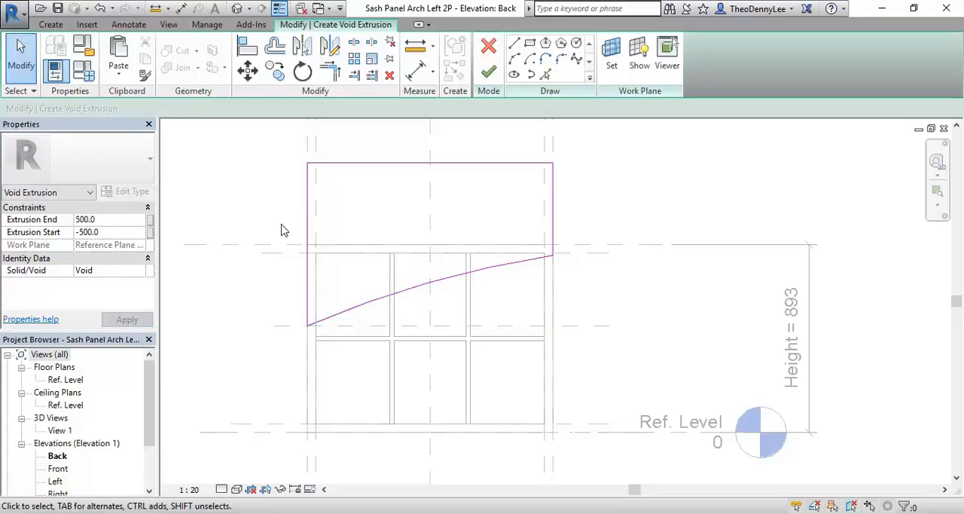
Step: Finish the void extrusion and inspect the panel's arched top in the 3D view View 1
{"action": "left_click", "coordinate": [488, 72]}
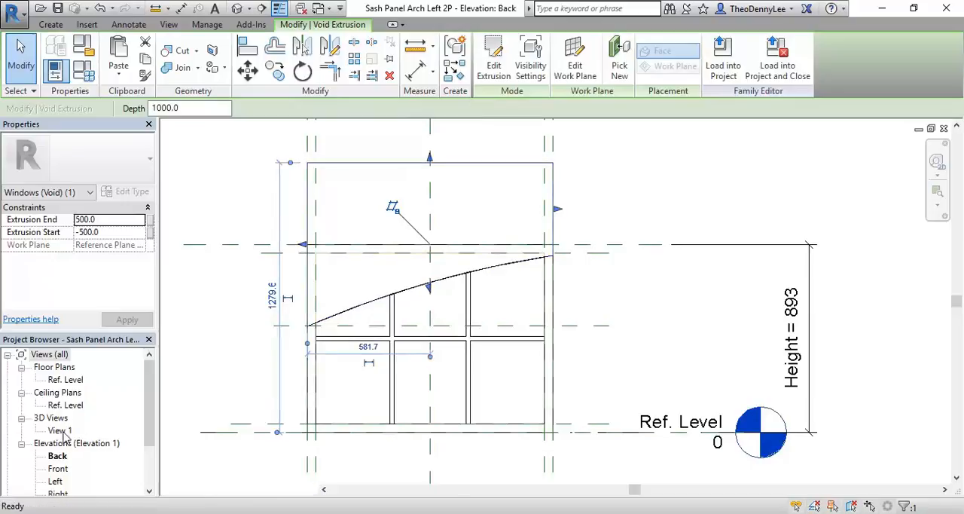
{"action": "double_click", "coordinate": [62, 431]}
{"action": "middle_click_drag", "start_coordinate": [503, 327], "coordinate": [256, 387], "text": "shift"}
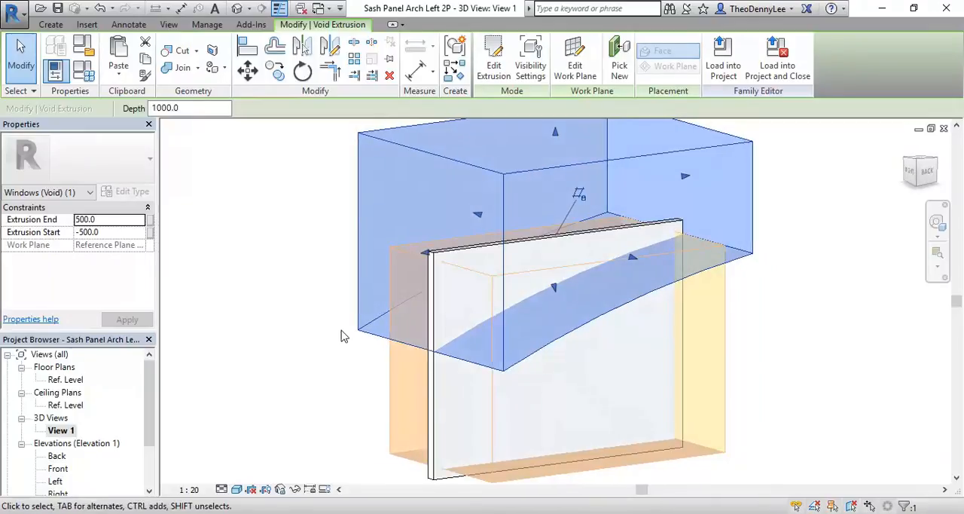
{"action": "left_click", "coordinate": [322, 369]}
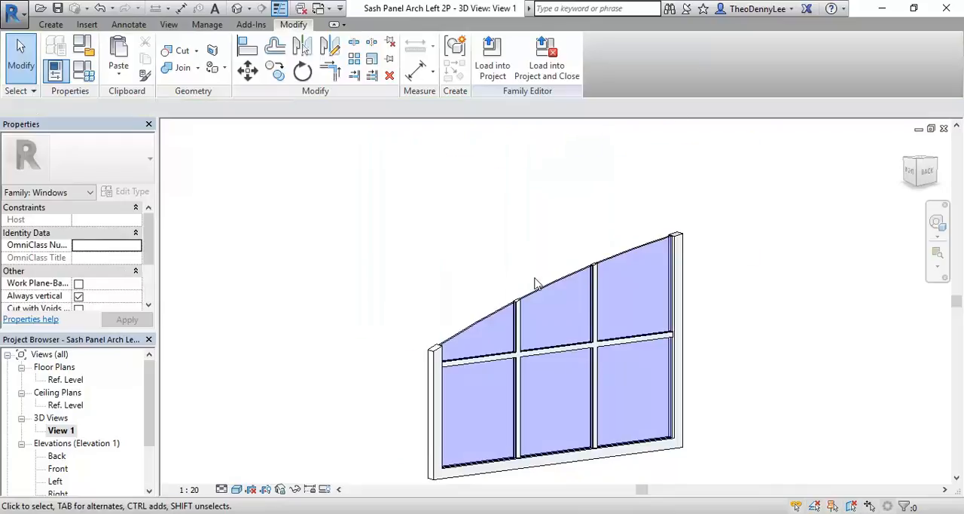
Step: Examine the panel's arched top and the two void extrusions, the arched one and the rectangular one behind the panes, in the 3D view
{"action": "scroll", "coordinate": [586, 234], "scroll_direction": "up", "scroll_amount": 5}
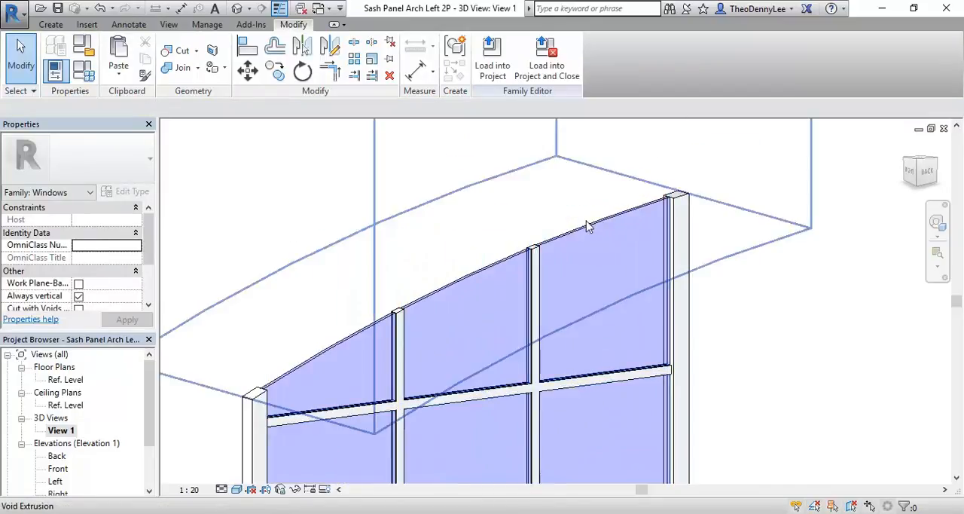
{"action": "scroll", "coordinate": [680, 214], "scroll_direction": "up", "scroll_amount": 3}
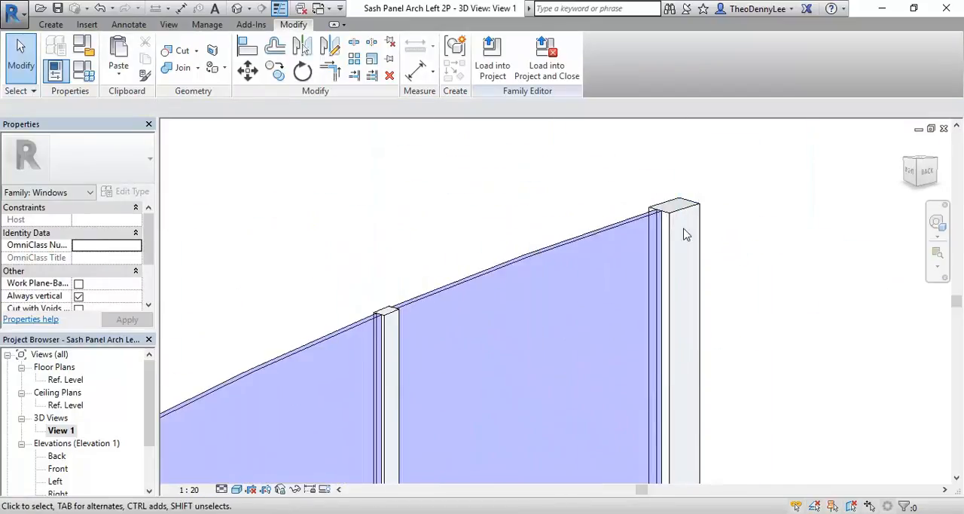
{"action": "scroll", "coordinate": [563, 226], "scroll_direction": "down", "scroll_amount": 6}
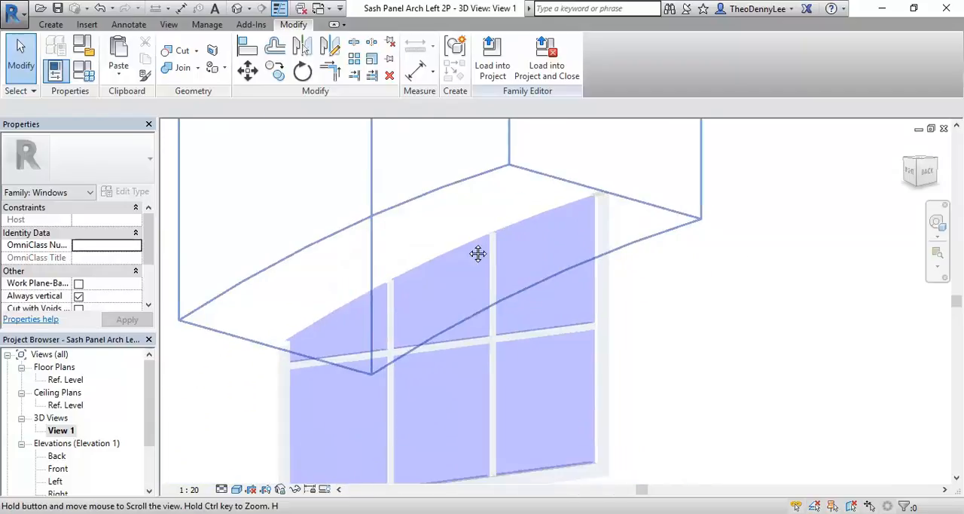
{"action": "scroll", "coordinate": [595, 359], "scroll_direction": "up", "scroll_amount": 2}
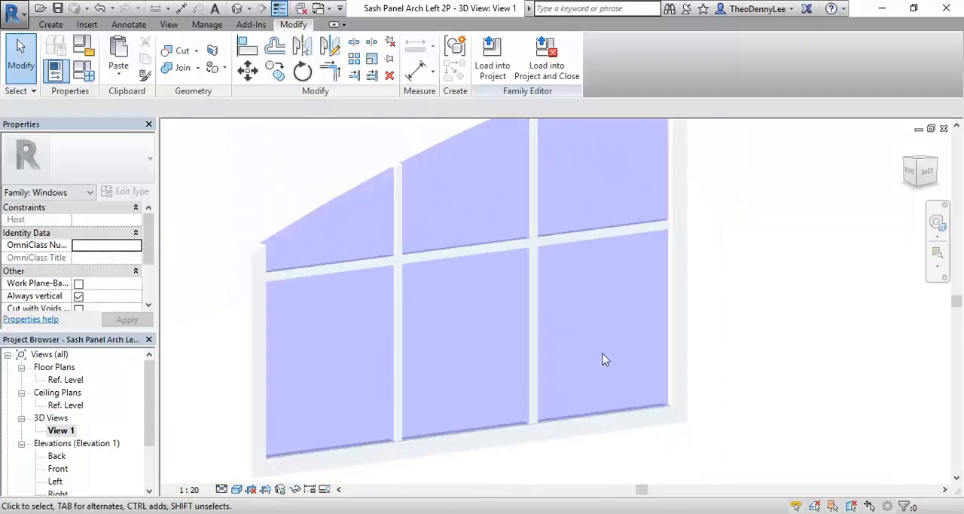
{"action": "key", "text": "Tab"}
{"action": "left_click", "coordinate": [603, 411]}
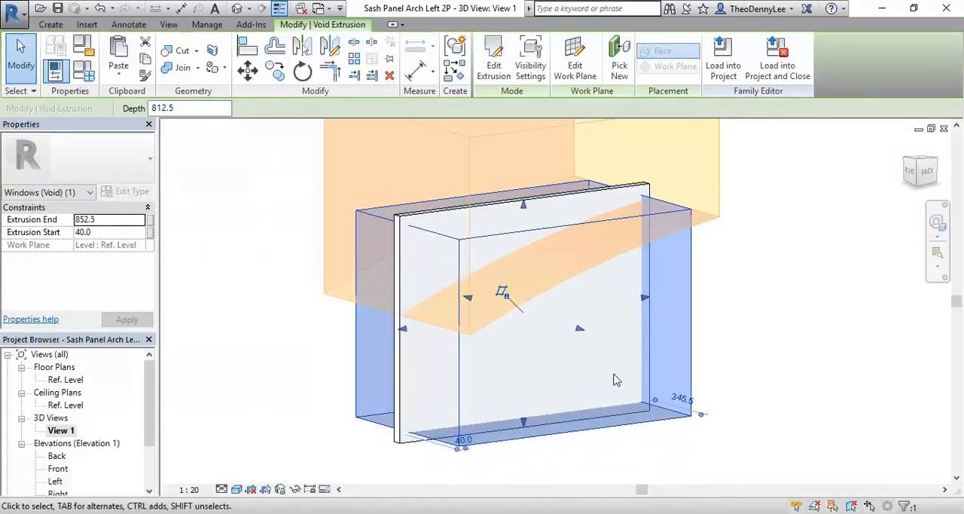
{"action": "key", "text": "Escape"}
{"action": "left_click", "coordinate": [592, 219]}
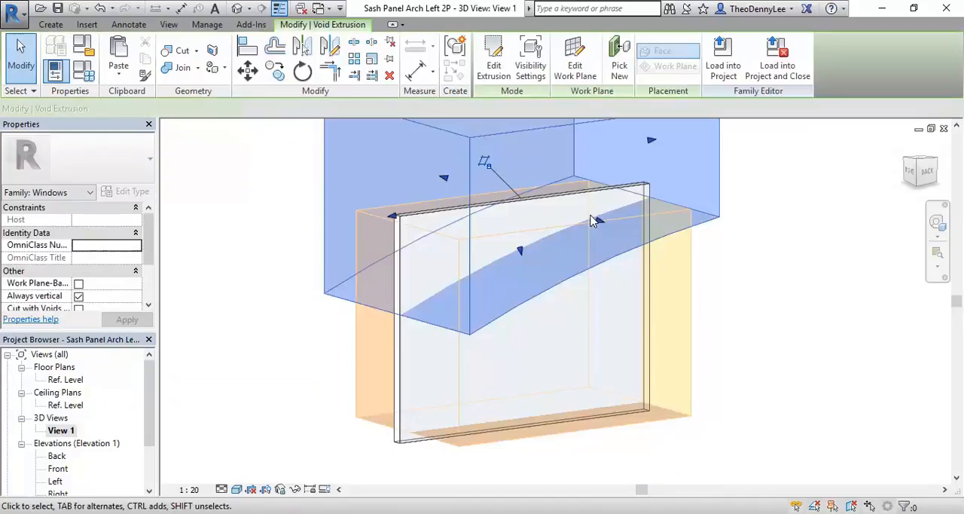
{"action": "left_click", "coordinate": [780, 359]}
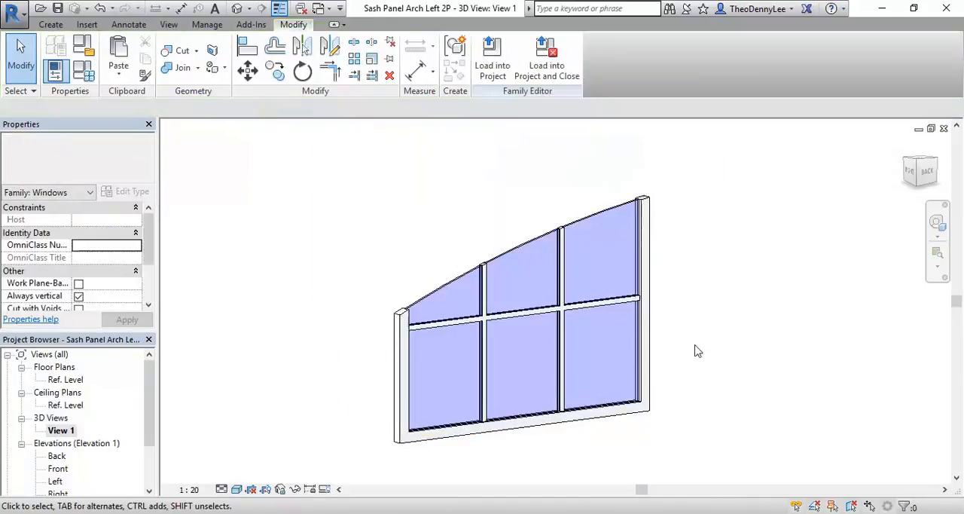
{"action": "left_click", "coordinate": [626, 409]}
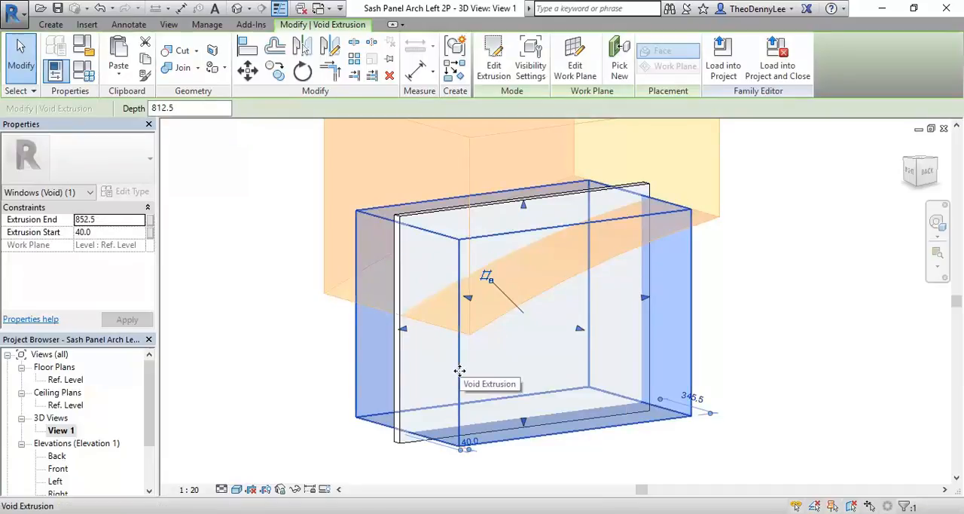
{"action": "left_click", "coordinate": [305, 423]}
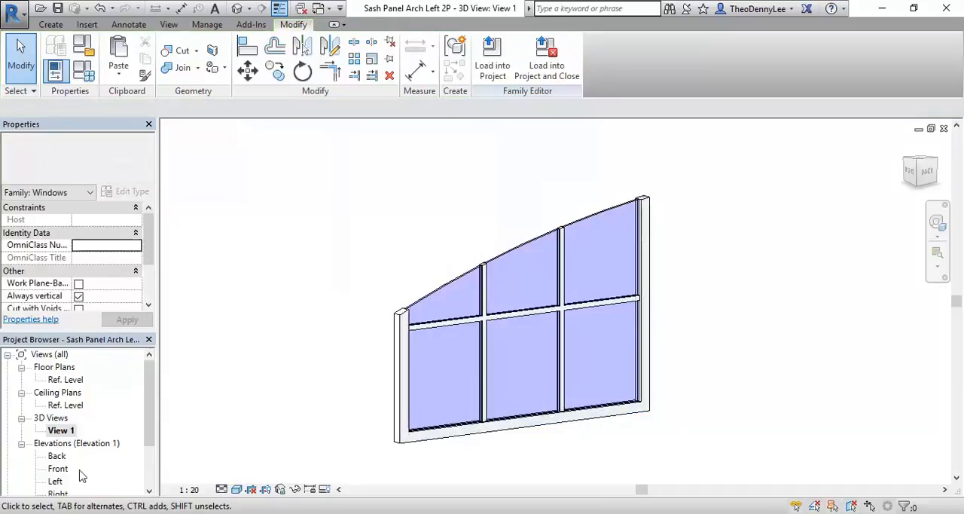
Step: Open the Back elevation and frame the arched panel
{"action": "double_click", "coordinate": [56, 455]}
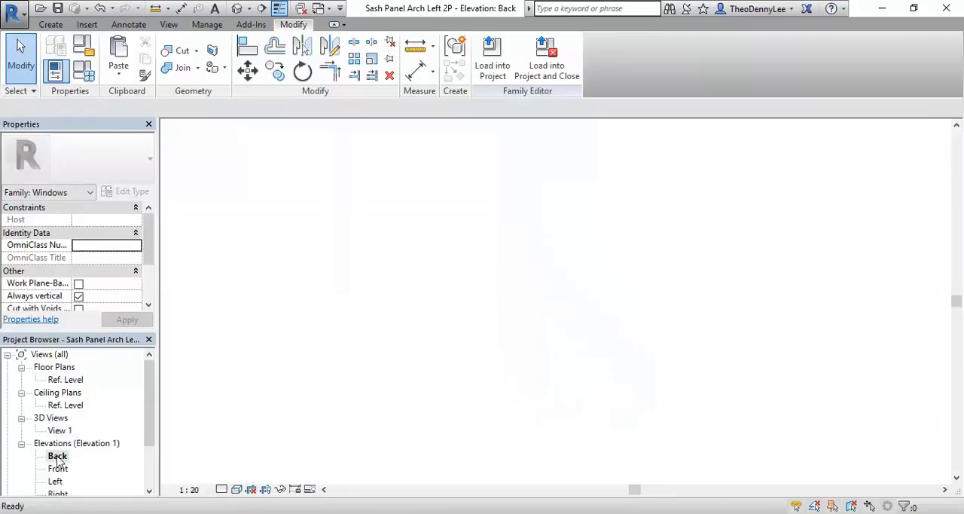
{"action": "scroll", "coordinate": [354, 418], "scroll_direction": "up", "scroll_amount": 3}
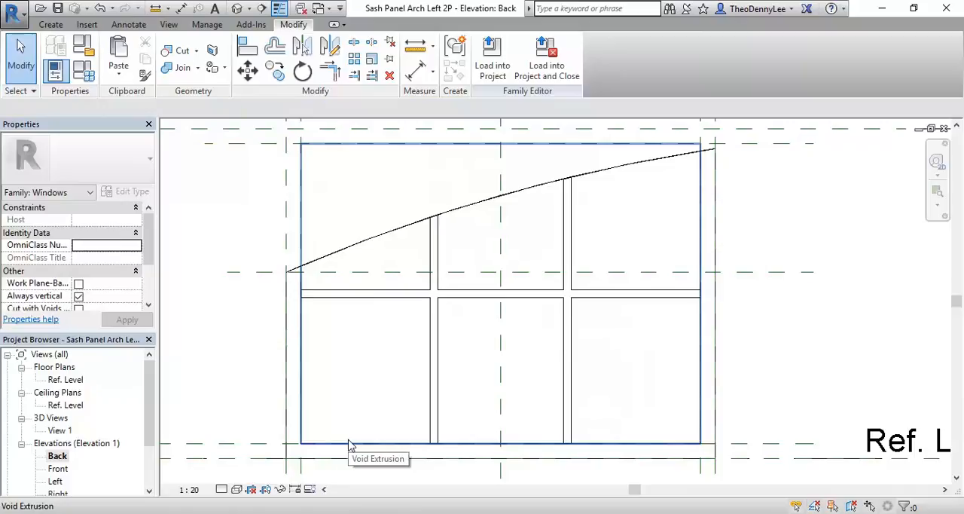
{"action": "left_click", "coordinate": [349, 445]}
{"action": "scroll", "coordinate": [356, 363], "scroll_direction": "down", "scroll_amount": 2}
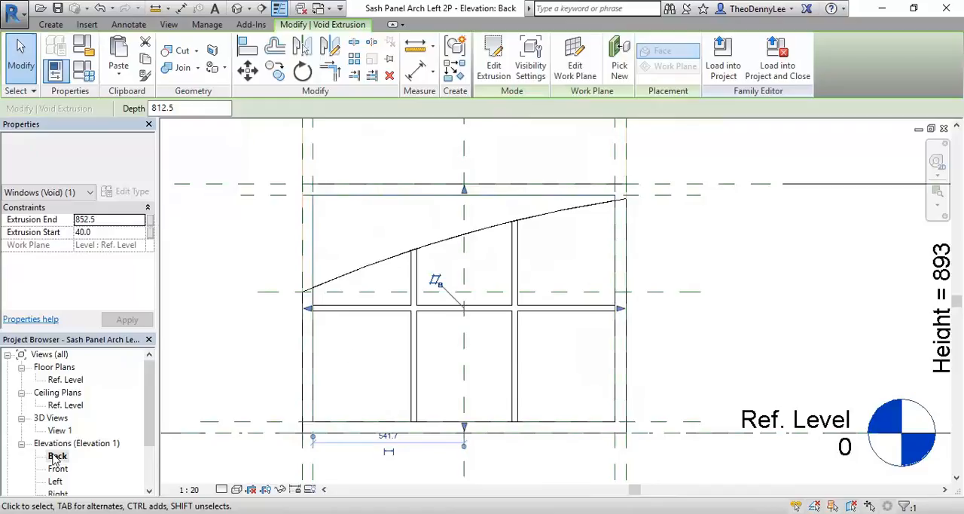
{"action": "left_click", "coordinate": [491, 72]}
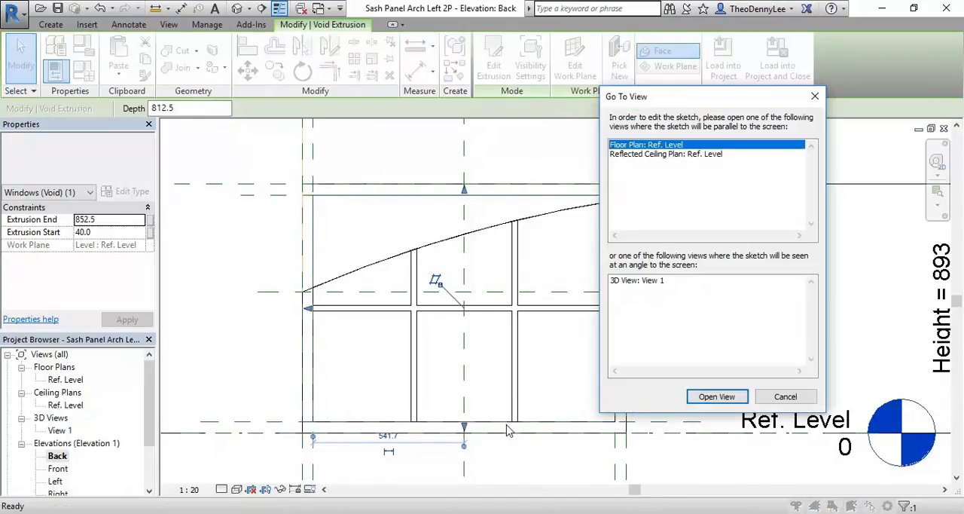
{"action": "left_click", "coordinate": [784, 396]}
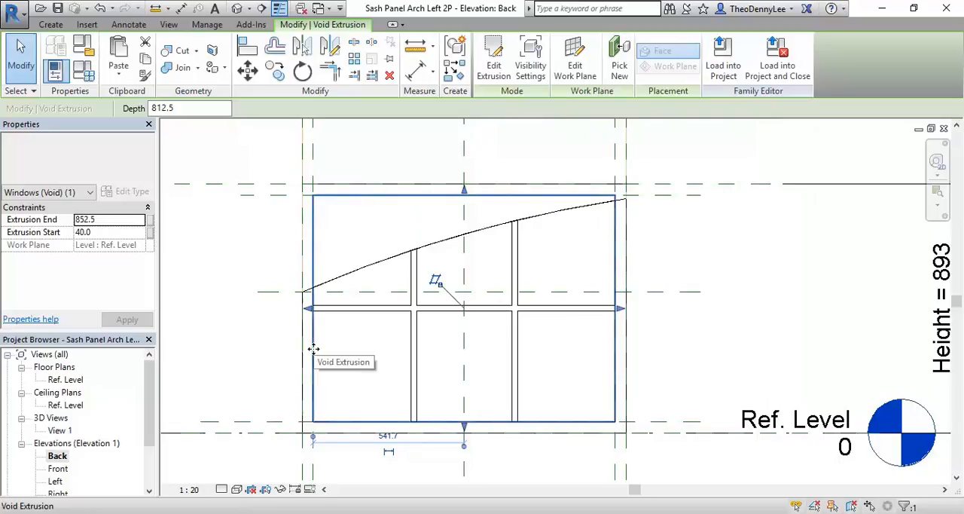
{"action": "left_click", "coordinate": [493, 67]}
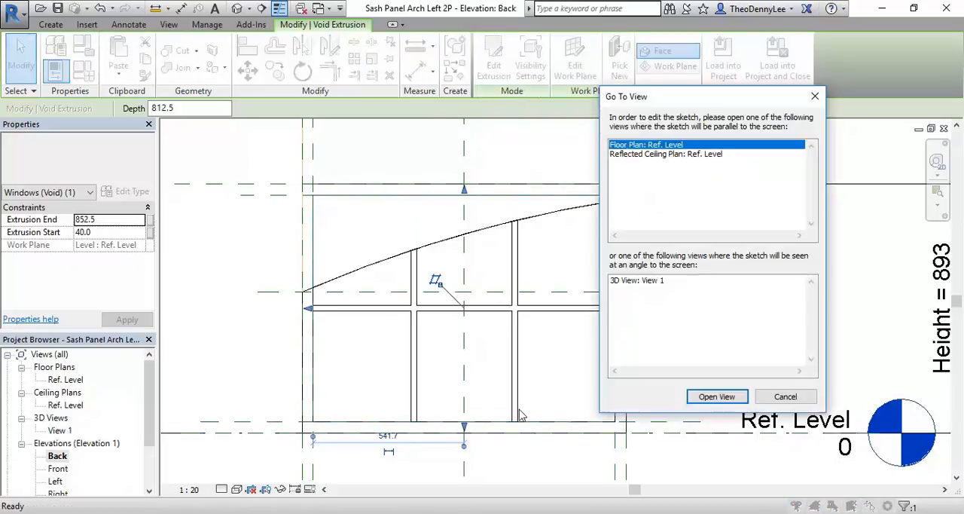
{"action": "left_click", "coordinate": [785, 396]}
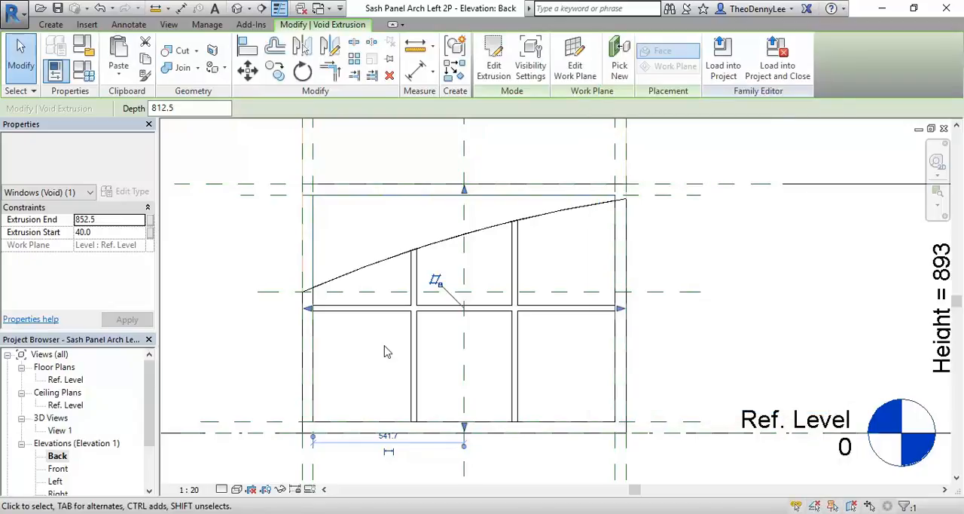
{"action": "key", "text": "Escape"}
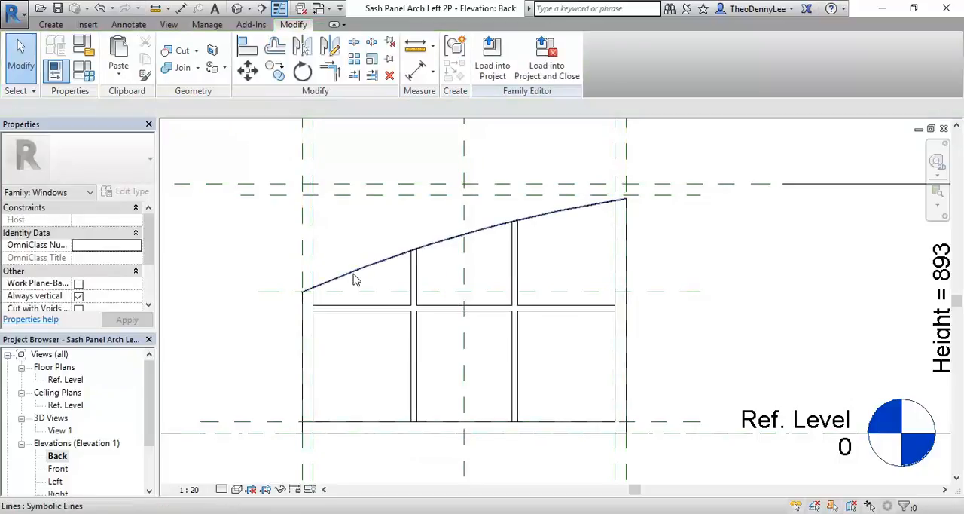
{"action": "scroll", "coordinate": [343, 342], "scroll_direction": "up", "scroll_amount": 1}
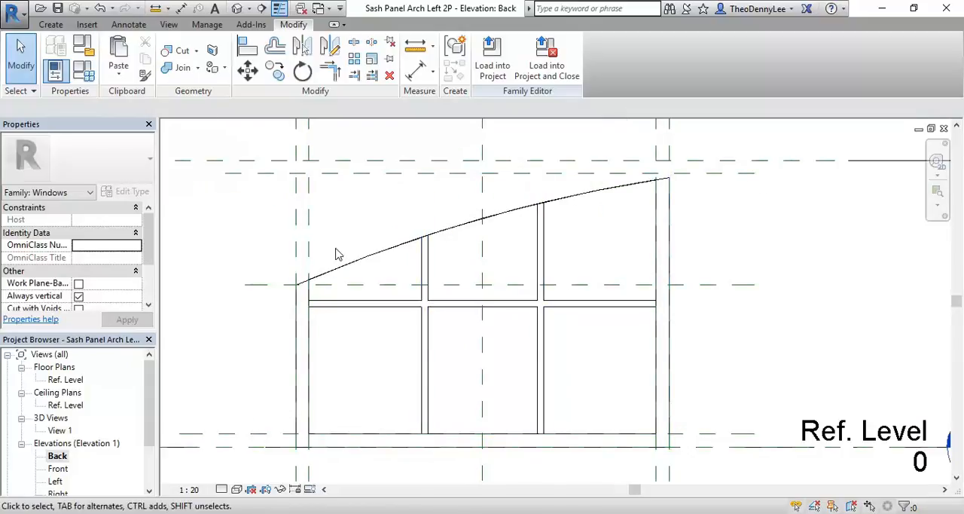
{"action": "left_click", "coordinate": [50, 24]}
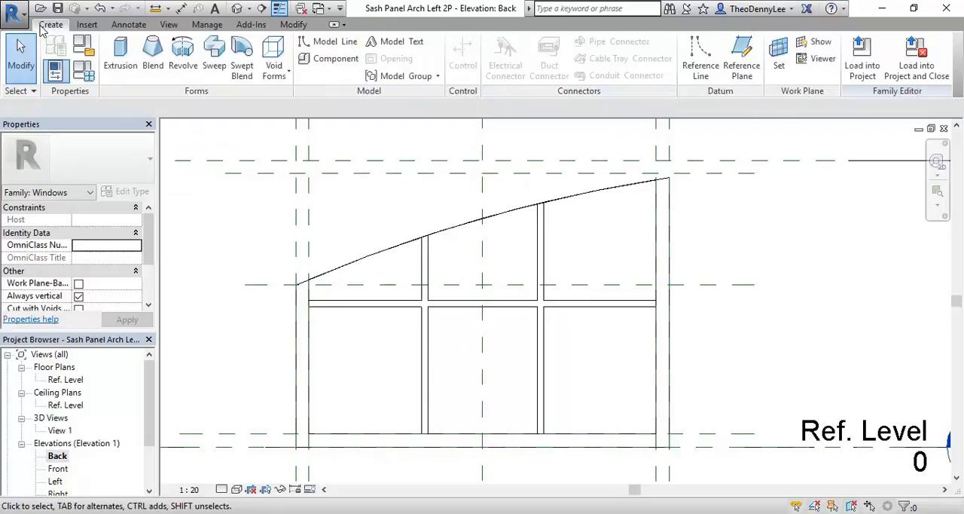
{"action": "left_click", "coordinate": [274, 69]}
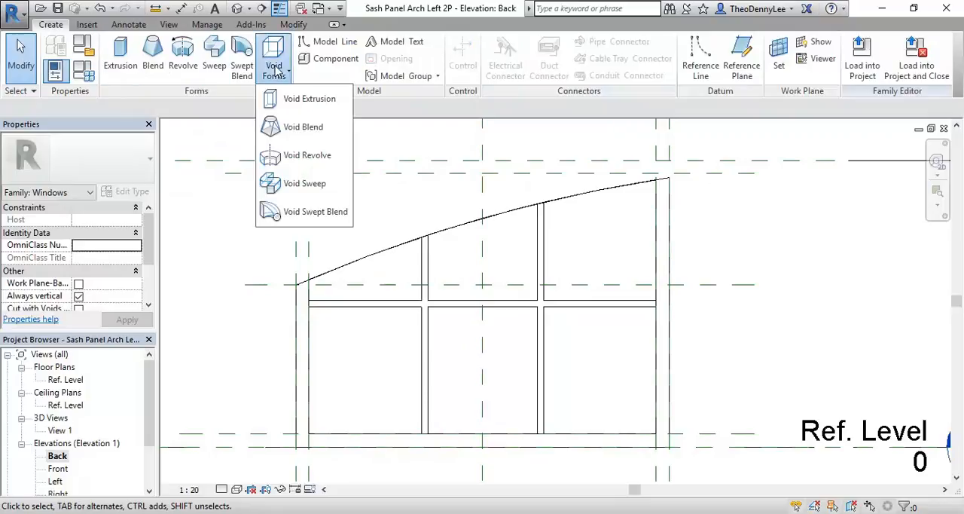
{"action": "left_click", "coordinate": [299, 102]}
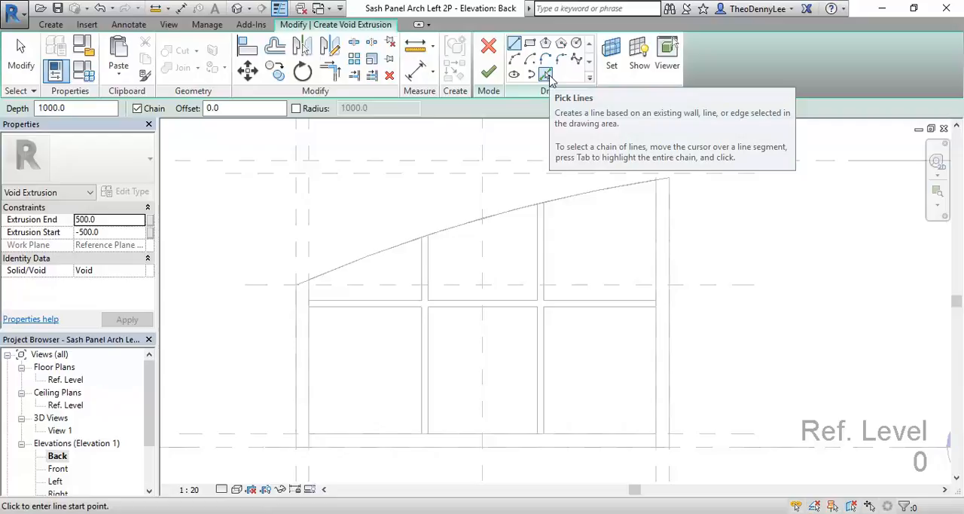
{"action": "left_click", "coordinate": [488, 70]}
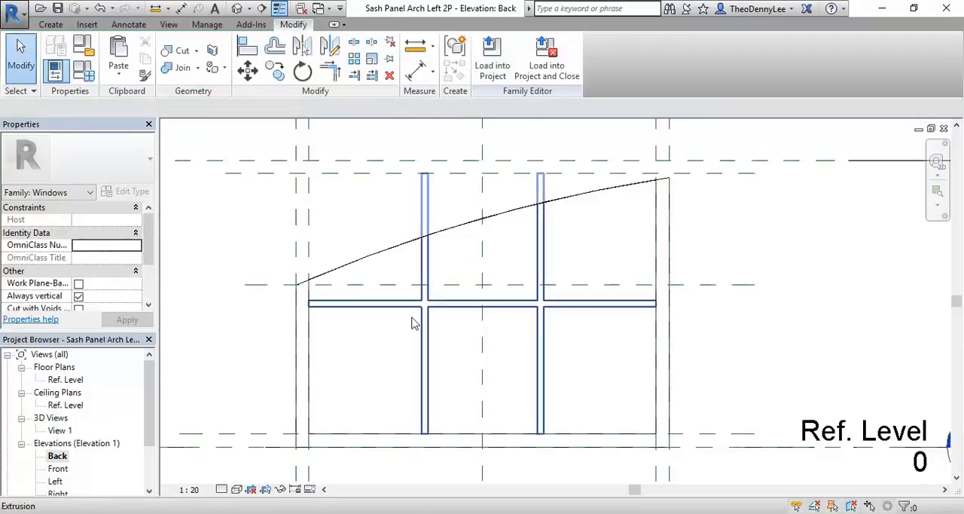
Step: Examine the glass extrusion's outline against the frame at the panel's lower corner in the Back elevation
{"action": "left_click", "coordinate": [350, 442]}
{"action": "key", "text": "Escape"}
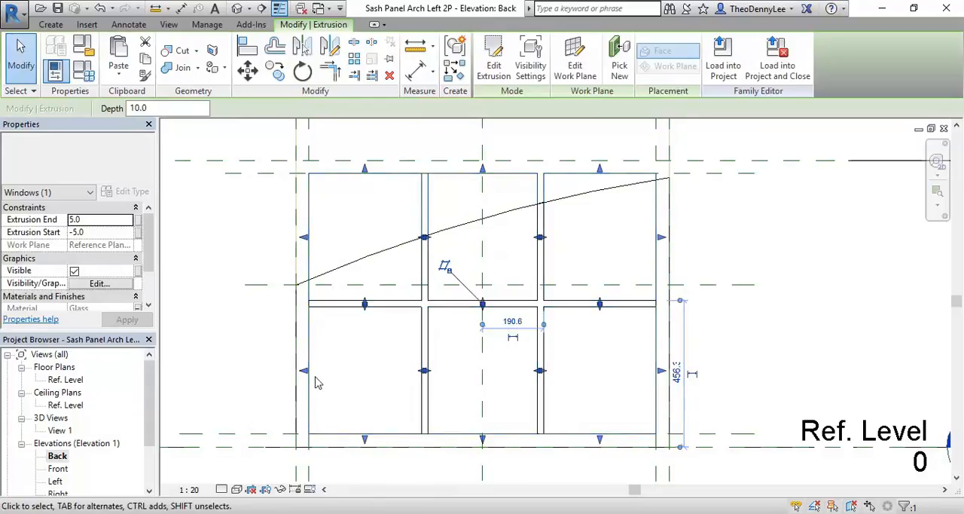
{"action": "left_click", "coordinate": [355, 350]}
{"action": "scroll", "coordinate": [402, 382], "scroll_direction": "up", "scroll_amount": 6}
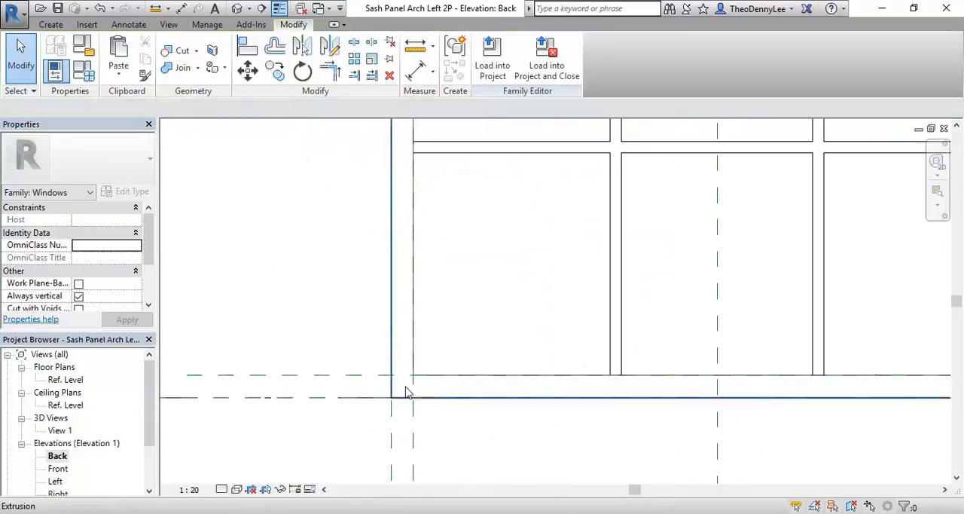
{"action": "left_click", "coordinate": [480, 376]}
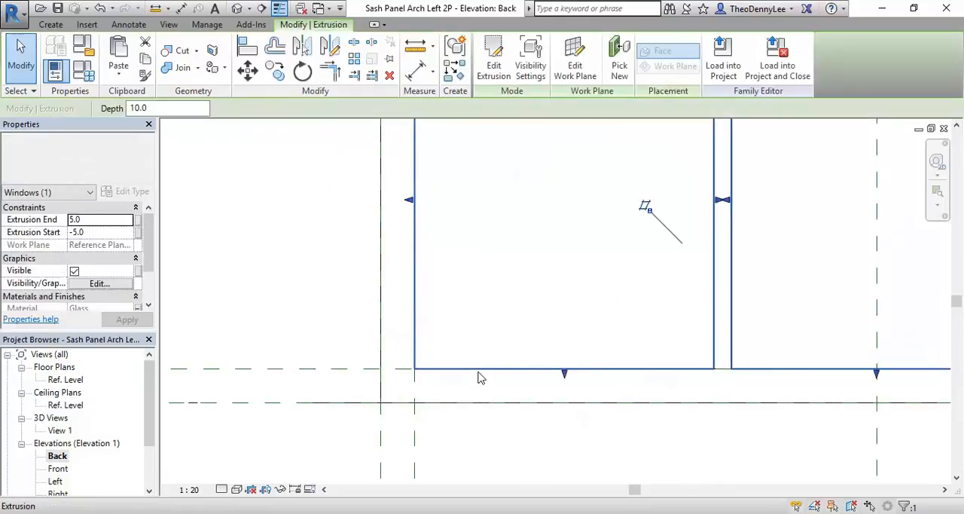
{"action": "scroll", "coordinate": [421, 369], "scroll_direction": "up", "scroll_amount": 3}
{"action": "scroll", "coordinate": [422, 369], "scroll_direction": "up", "scroll_amount": 4}
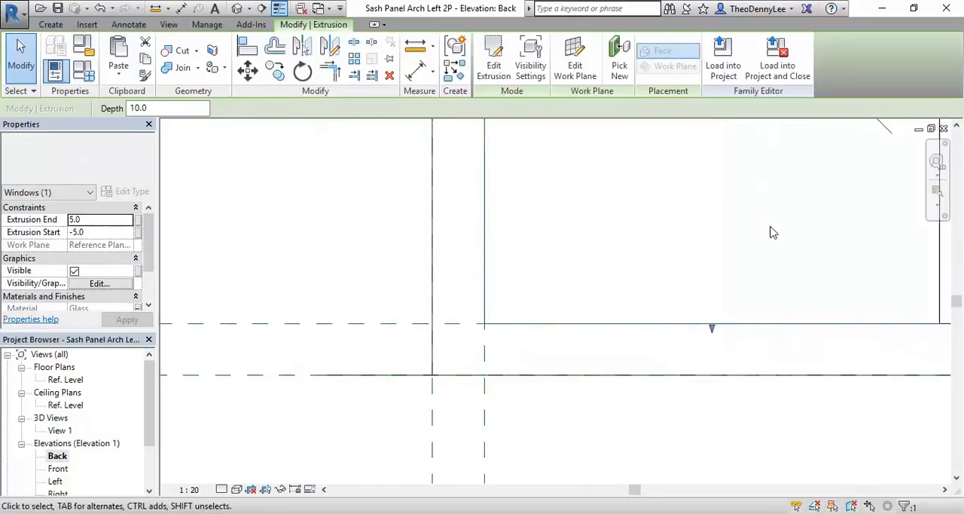
{"action": "scroll", "coordinate": [374, 398], "scroll_direction": "down", "scroll_amount": 6}
{"action": "left_click", "coordinate": [315, 397]}
{"action": "middle_click_drag", "start_coordinate": [330, 365], "coordinate": [368, 357]}
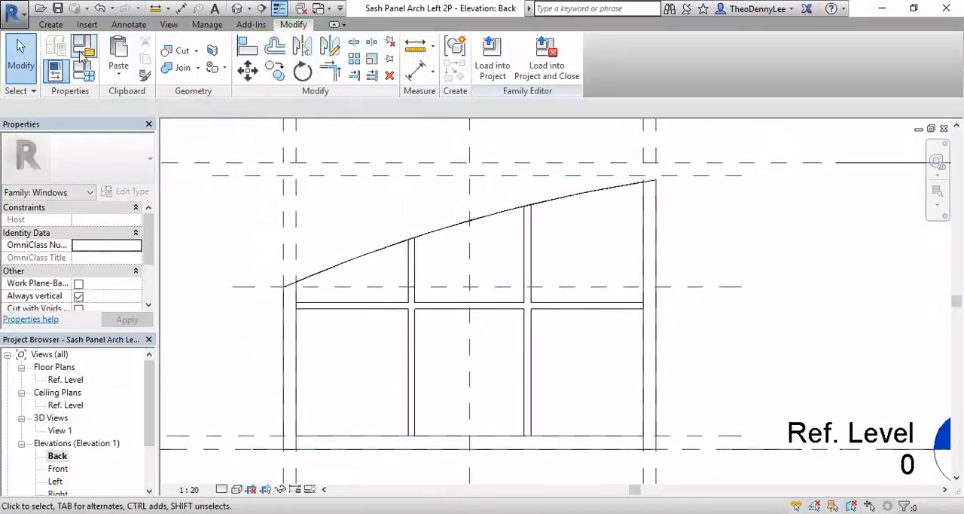
Step: Start a new void extrusion in the Back elevation and measure the width of the frame's vertical member on the low side of the arch
{"action": "left_click", "coordinate": [51, 24]}
{"action": "left_click", "coordinate": [274, 57]}
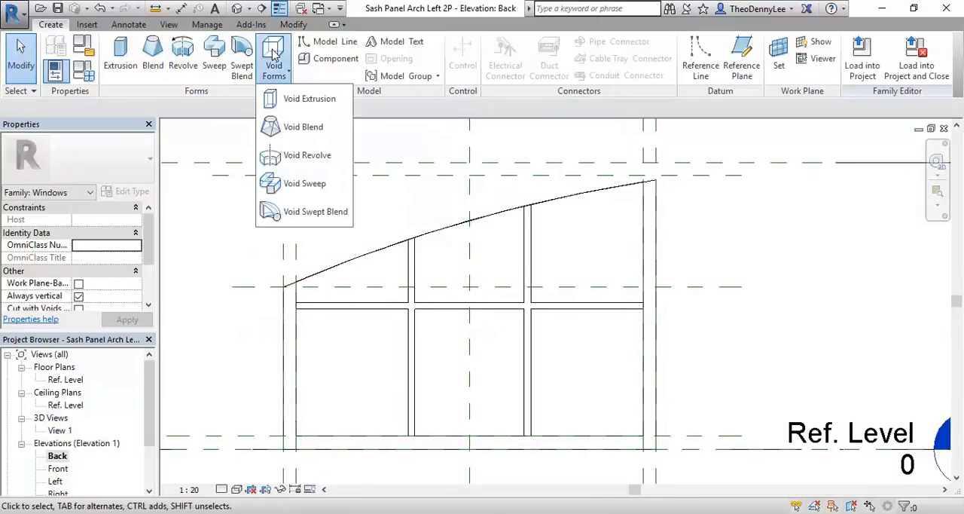
{"action": "left_click", "coordinate": [302, 99]}
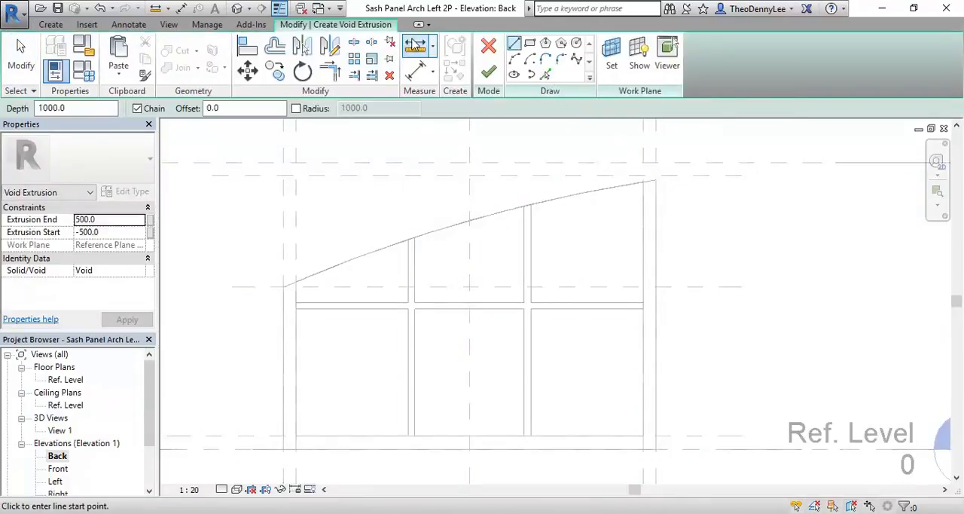
{"action": "left_click", "coordinate": [414, 47]}
{"action": "scroll", "coordinate": [372, 295], "scroll_direction": "up", "scroll_amount": 5}
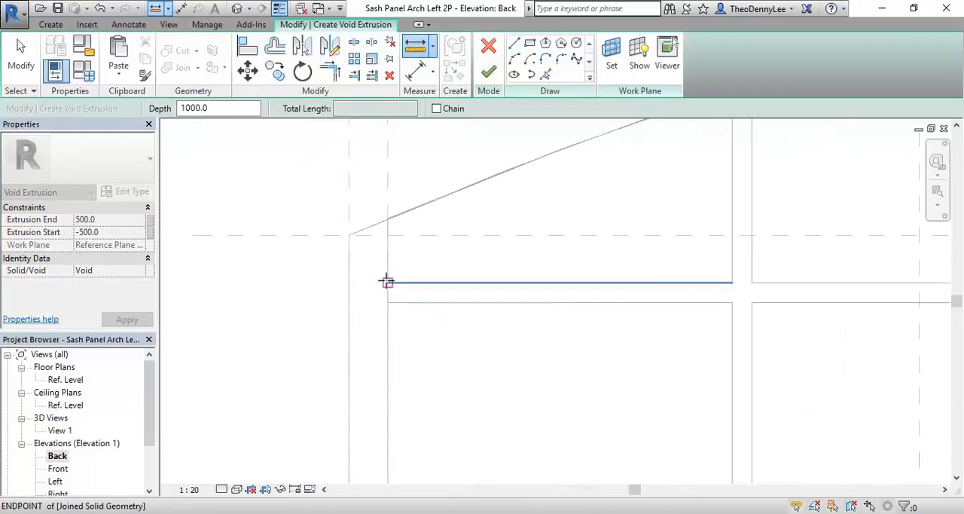
{"action": "left_click", "coordinate": [389, 282]}
{"action": "left_click", "coordinate": [347, 283]}
{"action": "scroll", "coordinate": [402, 306], "scroll_direction": "down", "scroll_amount": 4}
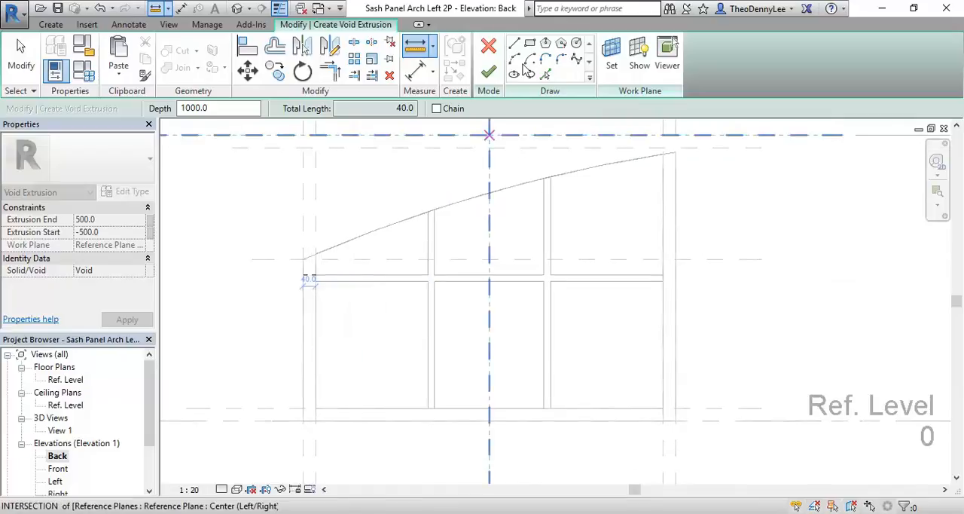
Step: Sketch the void's arched top line by picking the panel's curved top edge with an offset of 40 inward
{"action": "left_click", "coordinate": [547, 76]}
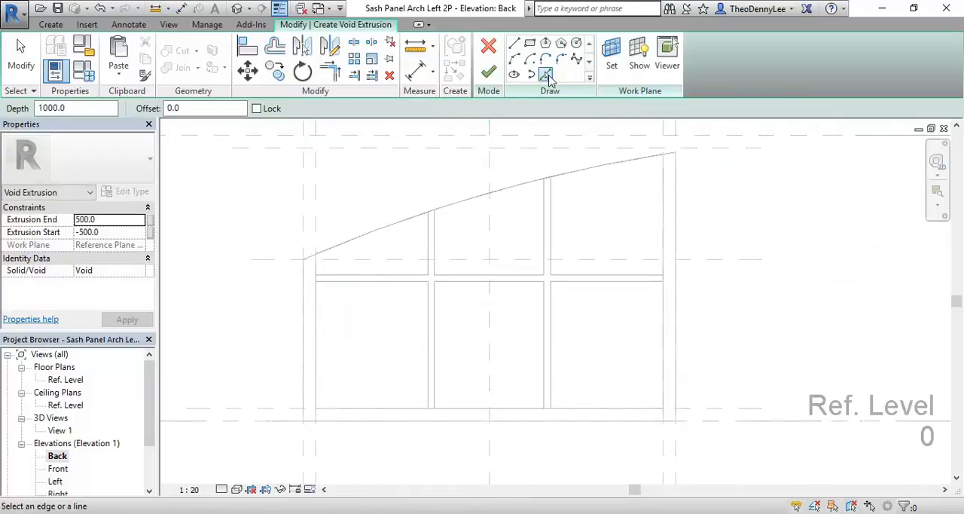
{"action": "left_click", "coordinate": [226, 108]}
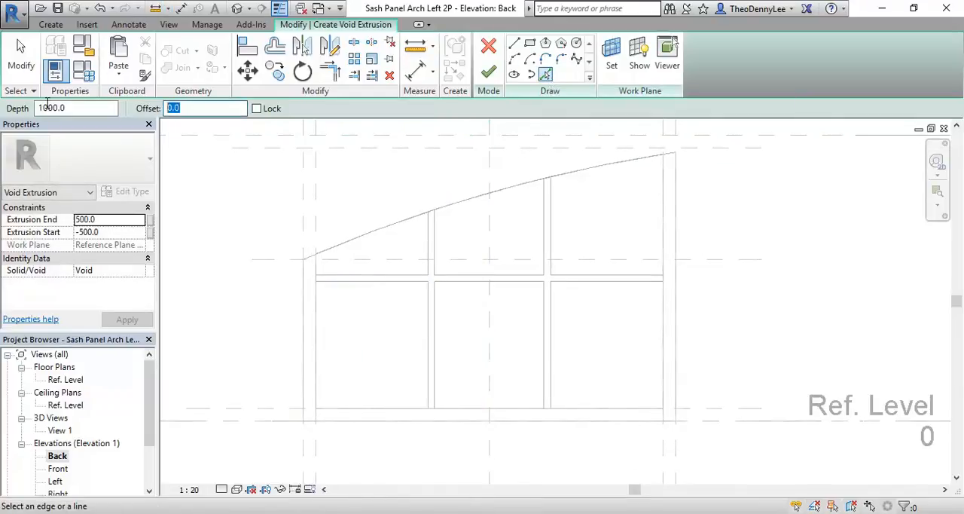
{"action": "type", "text": "4"}
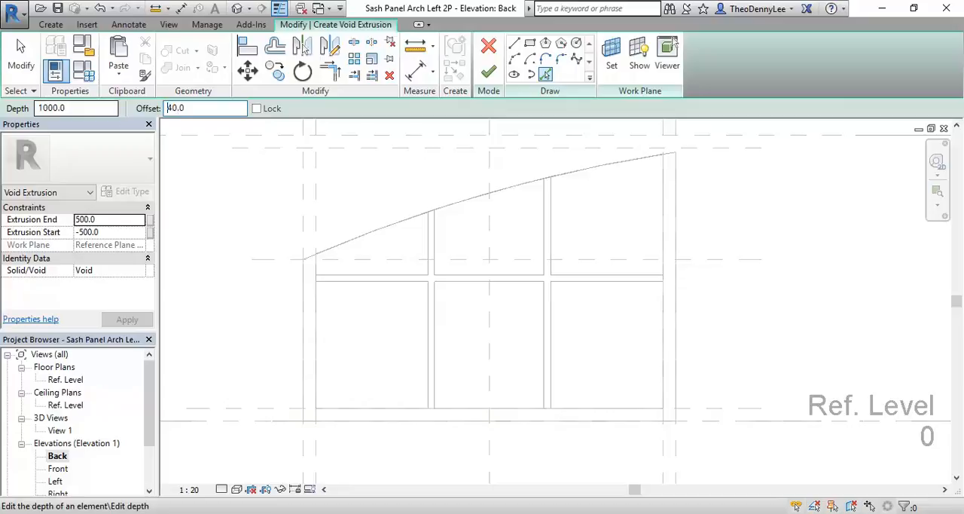
{"action": "scroll", "coordinate": [329, 194], "scroll_direction": "down", "scroll_amount": 2}
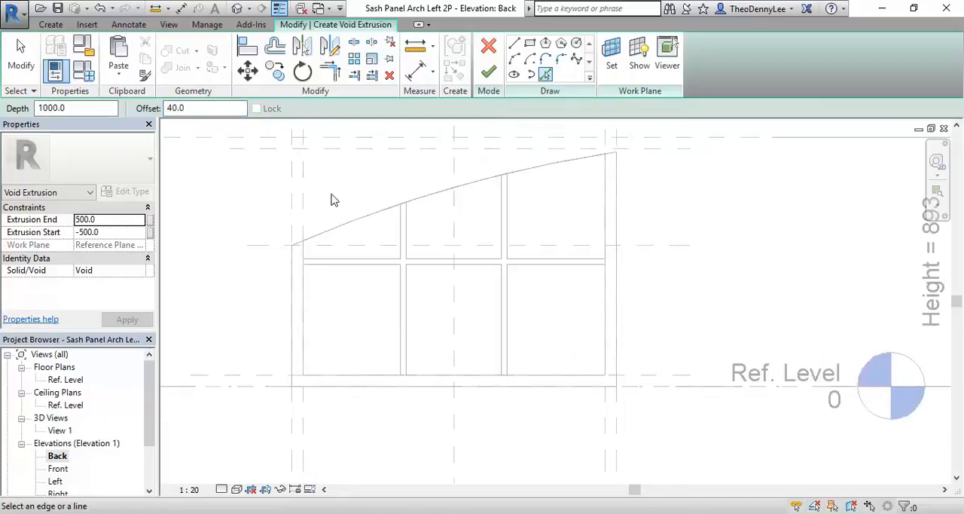
{"action": "left_click", "coordinate": [356, 228]}
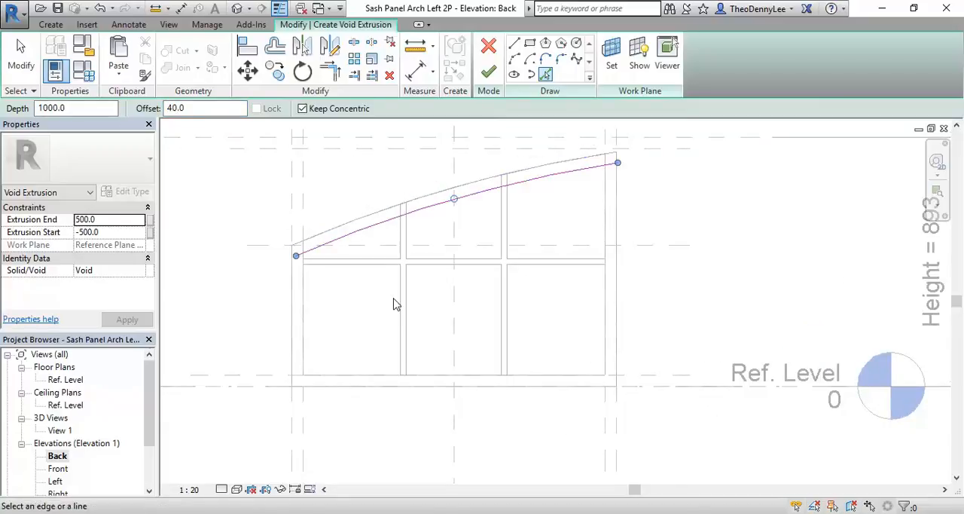
Step: Add the void's two vertical sketch lines by picking the panel's outer side edges with the 40 inward offset
{"action": "scroll", "coordinate": [326, 321], "scroll_direction": "up", "scroll_amount": 2}
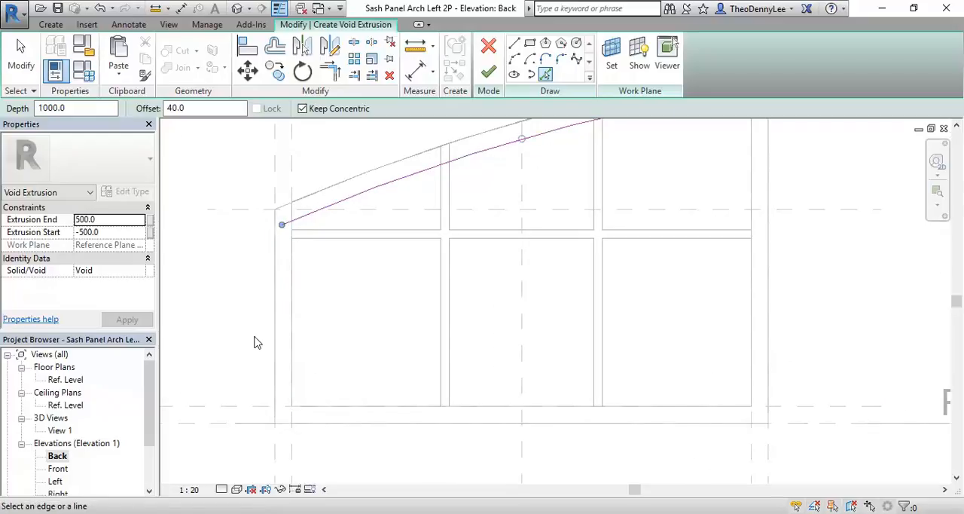
{"action": "scroll", "coordinate": [360, 290], "scroll_direction": "up", "scroll_amount": 3}
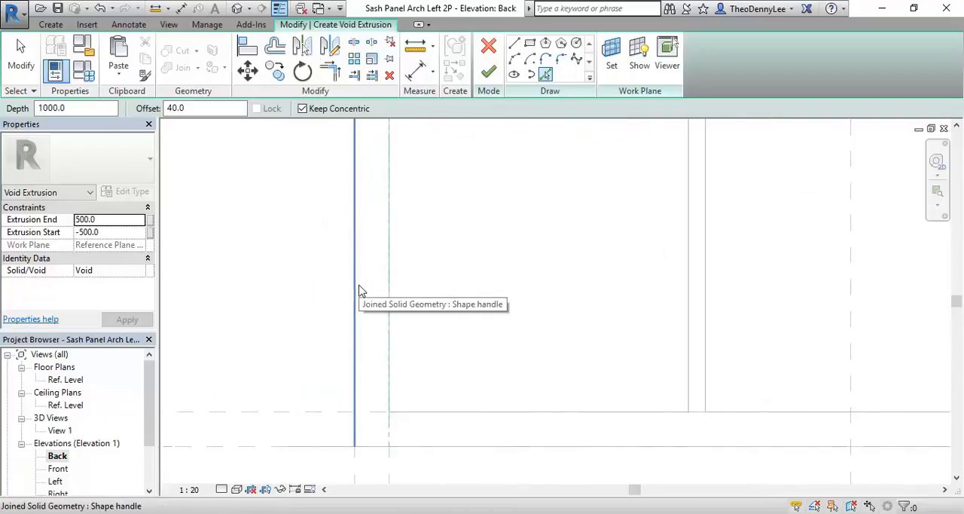
{"action": "left_click", "coordinate": [359, 291]}
{"action": "scroll", "coordinate": [430, 298], "scroll_direction": "down", "scroll_amount": 1}
{"action": "middle_click_drag", "start_coordinate": [429, 299], "coordinate": [235, 328]}
{"action": "scroll", "coordinate": [415, 331], "scroll_direction": "down", "scroll_amount": 2}
{"action": "middle_click_drag", "start_coordinate": [414, 332], "coordinate": [217, 334]}
{"action": "scroll", "coordinate": [217, 334], "scroll_direction": "up", "scroll_amount": 3}
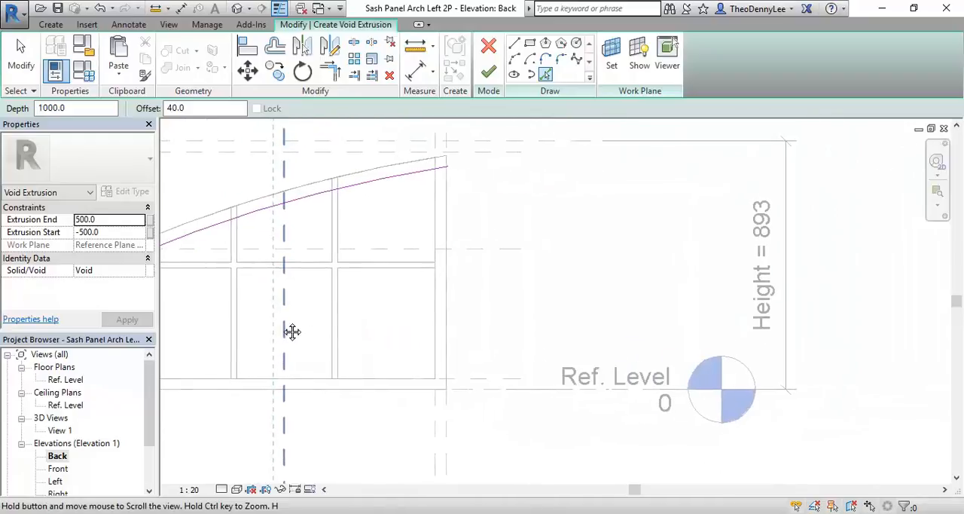
{"action": "left_click", "coordinate": [540, 344]}
Step: Close the void profile with a line offset 40 above the panel's bottom edge and finish the void extrusion
{"action": "middle_click_drag", "start_coordinate": [354, 383], "coordinate": [516, 366]}
{"action": "left_click", "coordinate": [450, 392]}
{"action": "scroll", "coordinate": [334, 394], "scroll_direction": "down", "scroll_amount": 2}
{"action": "middle_click_drag", "start_coordinate": [334, 394], "coordinate": [370, 387]}
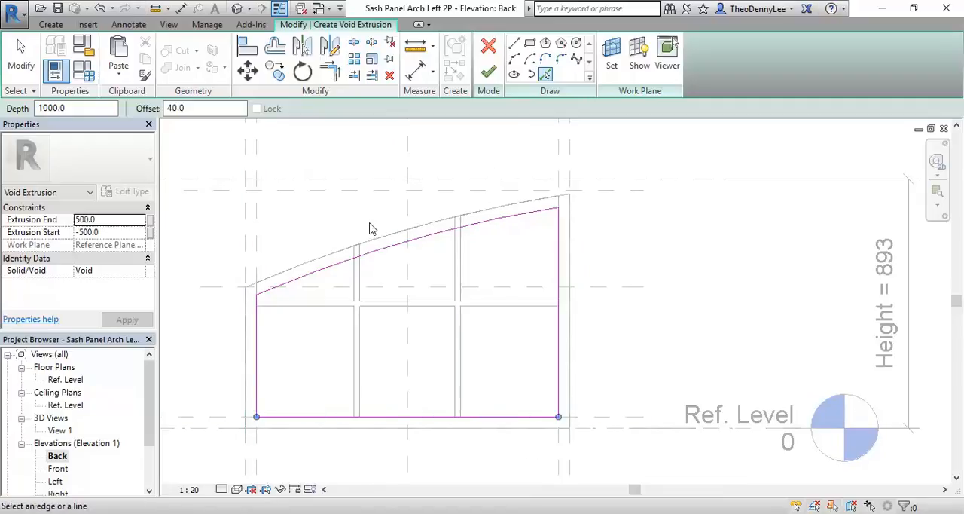
{"action": "left_click", "coordinate": [488, 71]}
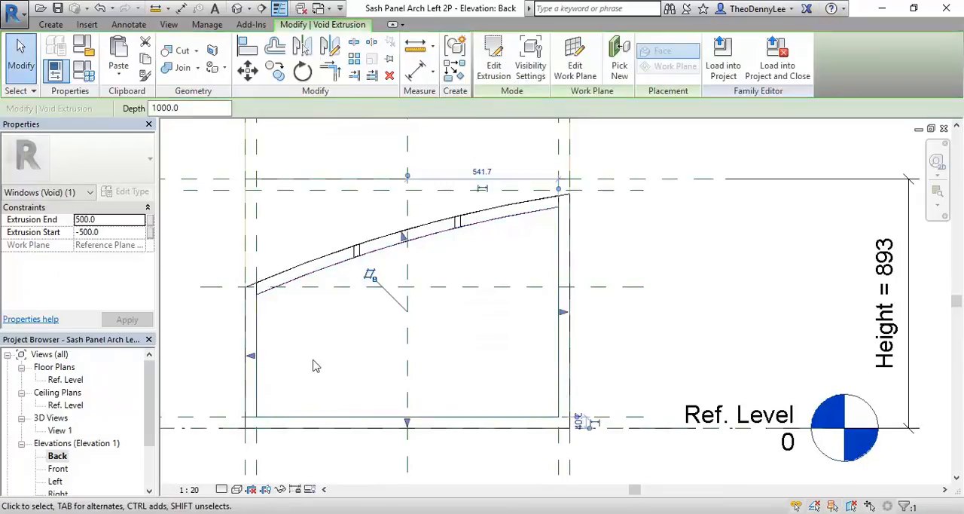
Step: Examine the frame opening in the 3D view, including its lower corners and the arched top member
{"action": "double_click", "coordinate": [60, 430]}
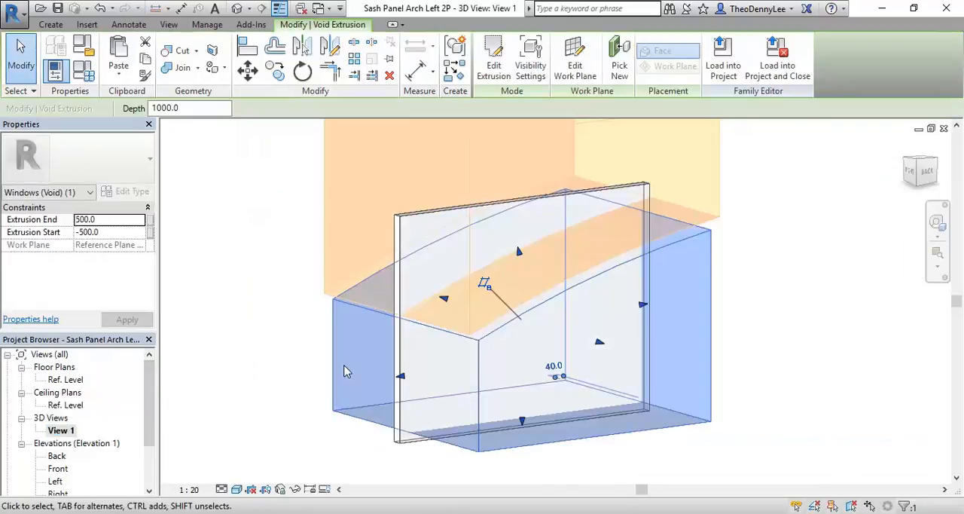
{"action": "left_click", "coordinate": [285, 431]}
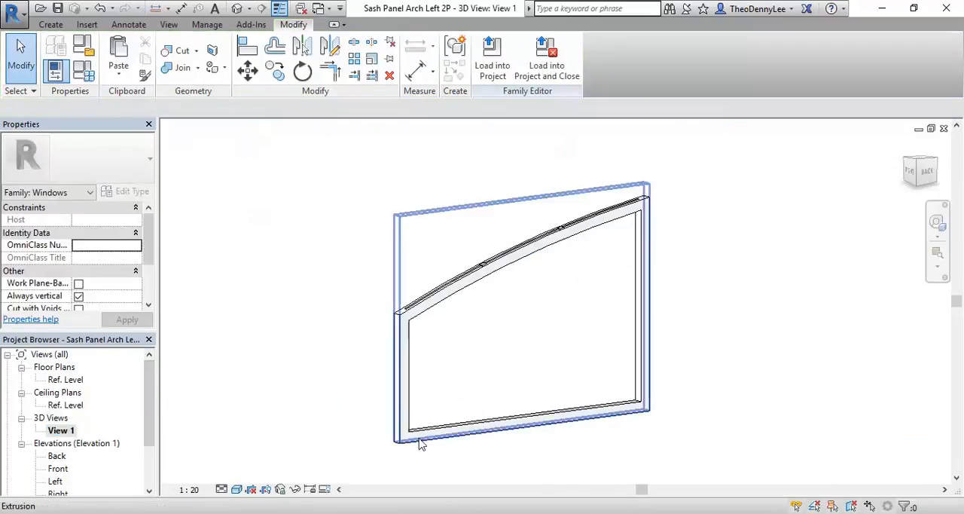
{"action": "scroll", "coordinate": [427, 425], "scroll_direction": "up", "scroll_amount": 5}
{"action": "scroll", "coordinate": [433, 371], "scroll_direction": "down", "scroll_amount": 1}
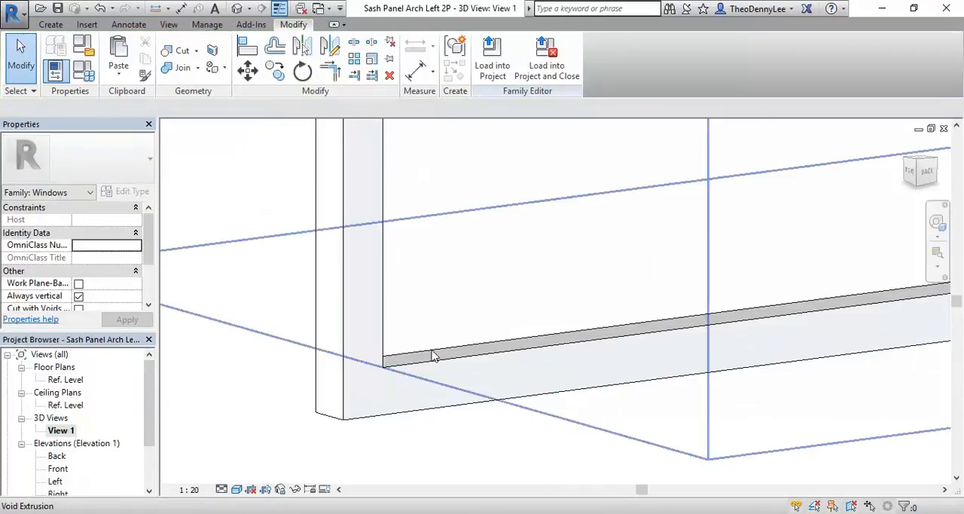
{"action": "scroll", "coordinate": [432, 358], "scroll_direction": "down", "scroll_amount": 4}
{"action": "scroll", "coordinate": [442, 363], "scroll_direction": "up", "scroll_amount": 4}
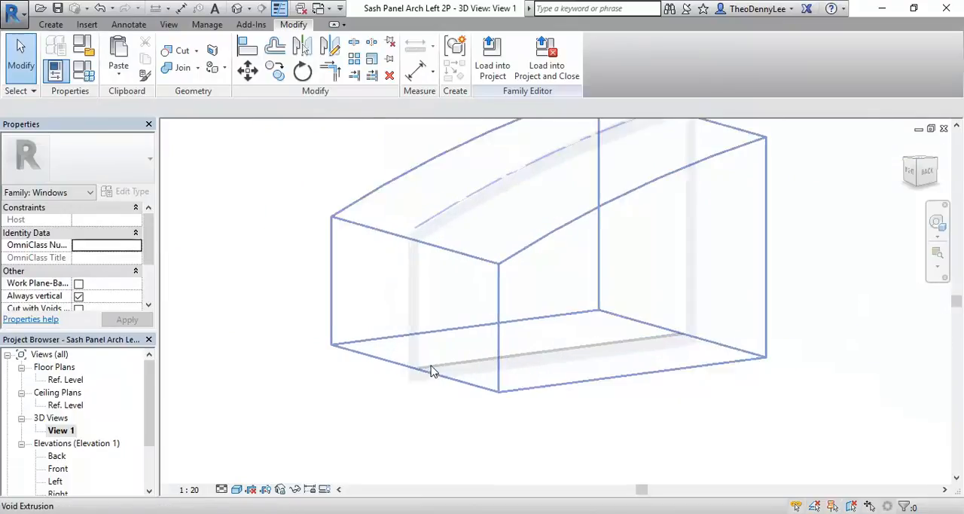
{"action": "scroll", "coordinate": [430, 344], "scroll_direction": "down", "scroll_amount": 2}
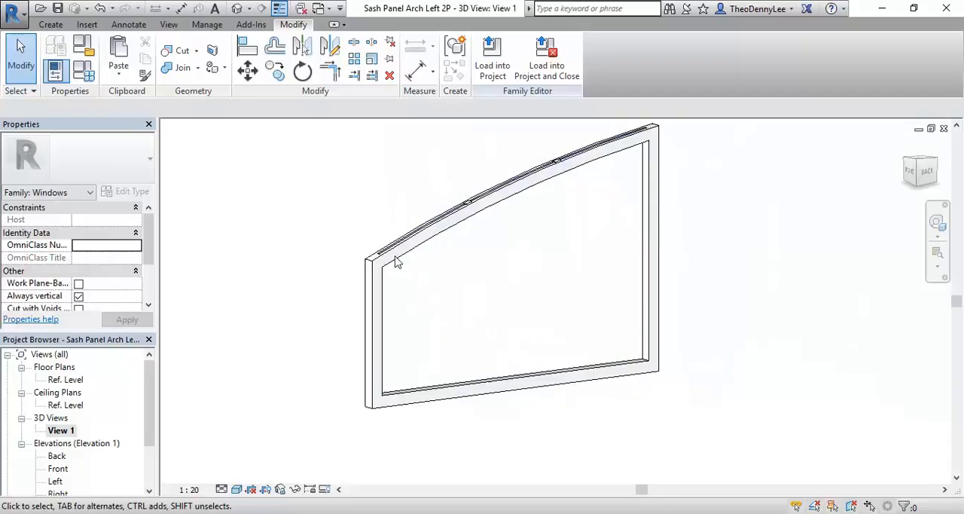
{"action": "scroll", "coordinate": [441, 373], "scroll_direction": "up", "scroll_amount": 2}
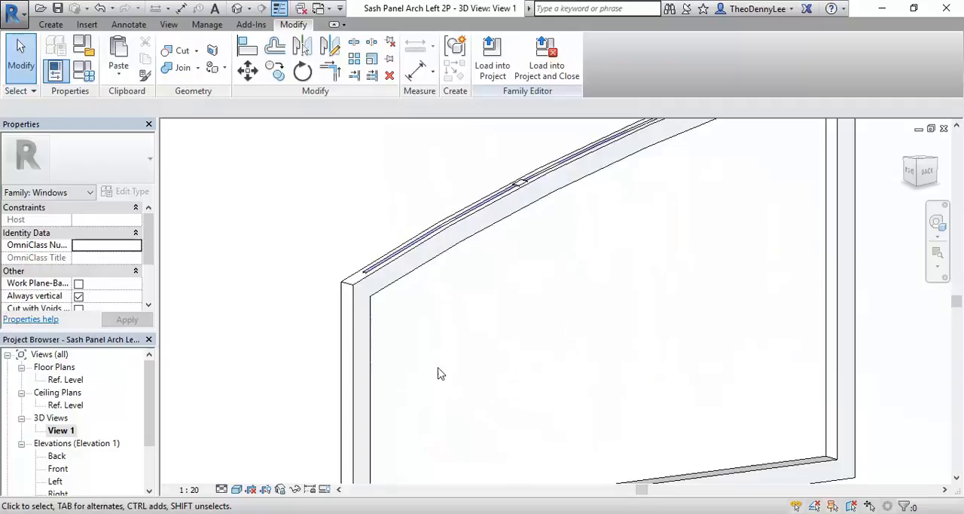
{"action": "scroll", "coordinate": [581, 357], "scroll_direction": "down", "scroll_amount": 3}
{"action": "scroll", "coordinate": [811, 370], "scroll_direction": "up", "scroll_amount": 4}
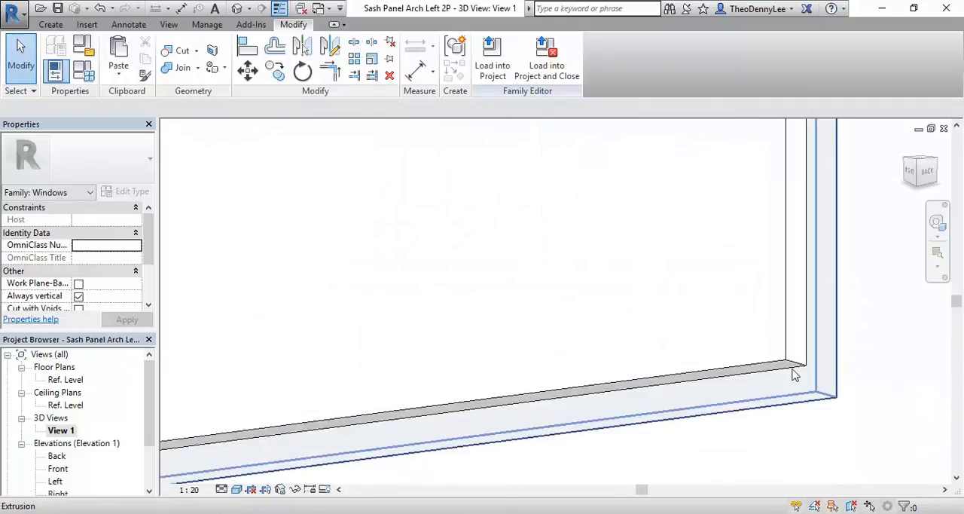
{"action": "scroll", "coordinate": [538, 276], "scroll_direction": "down", "scroll_amount": 3}
{"action": "middle_click_drag", "start_coordinate": [556, 293], "coordinate": [575, 376]}
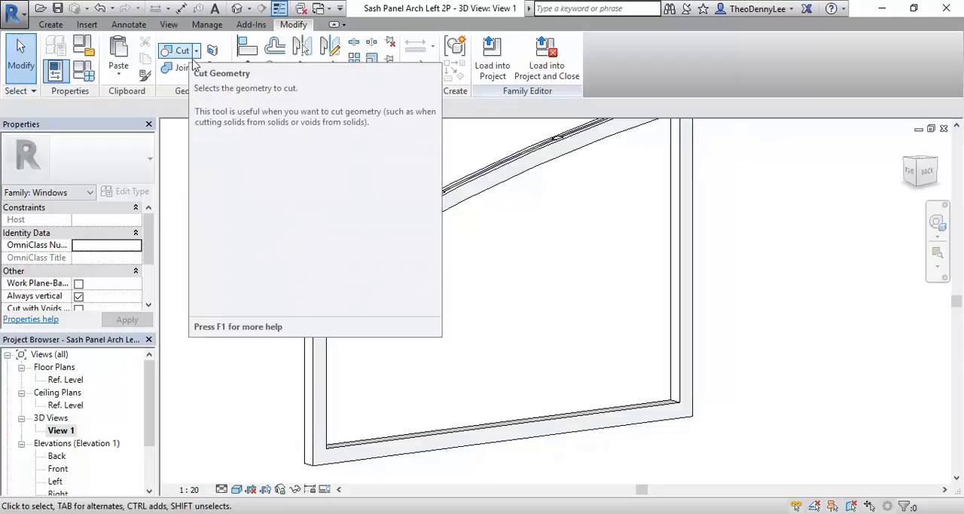
Step: Uncut the glass extrusion from the new arched void extrusion
{"action": "left_click", "coordinate": [196, 52]}
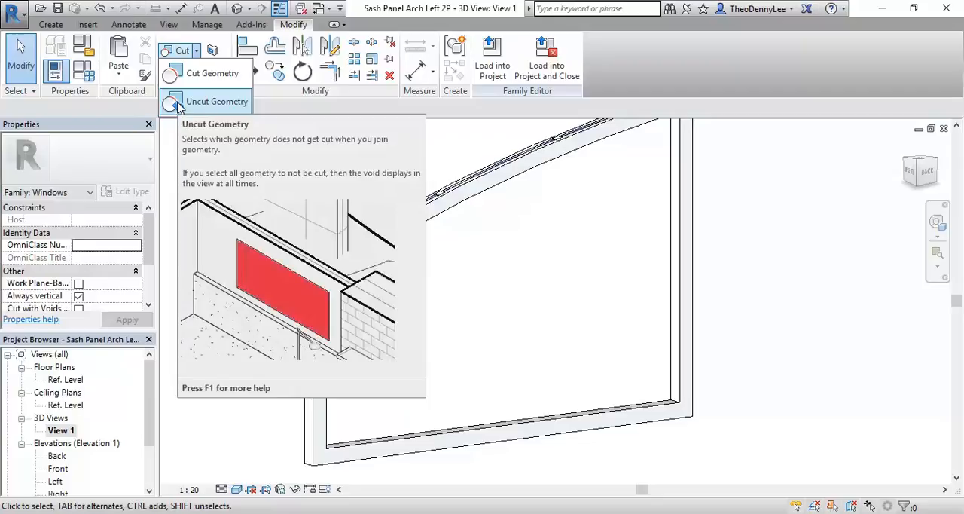
{"action": "left_click", "coordinate": [179, 104]}
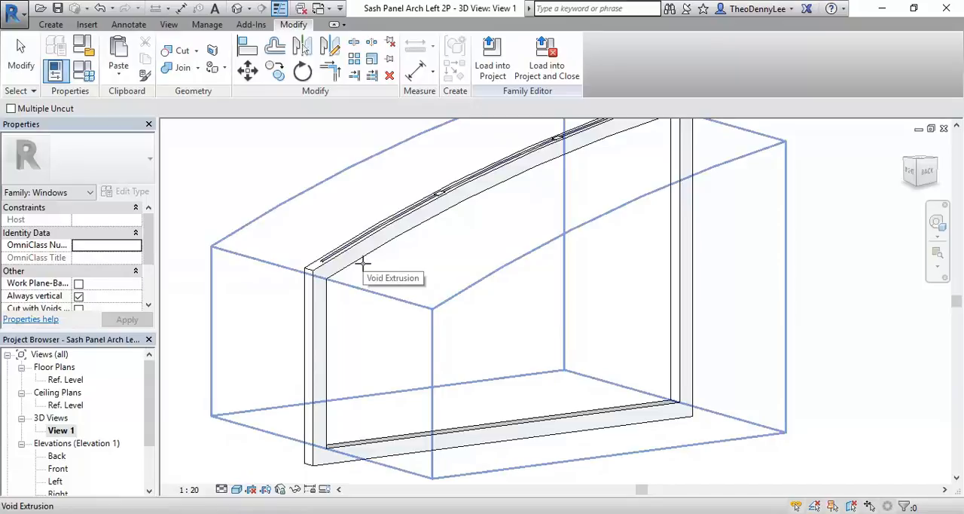
{"action": "left_click", "coordinate": [362, 263]}
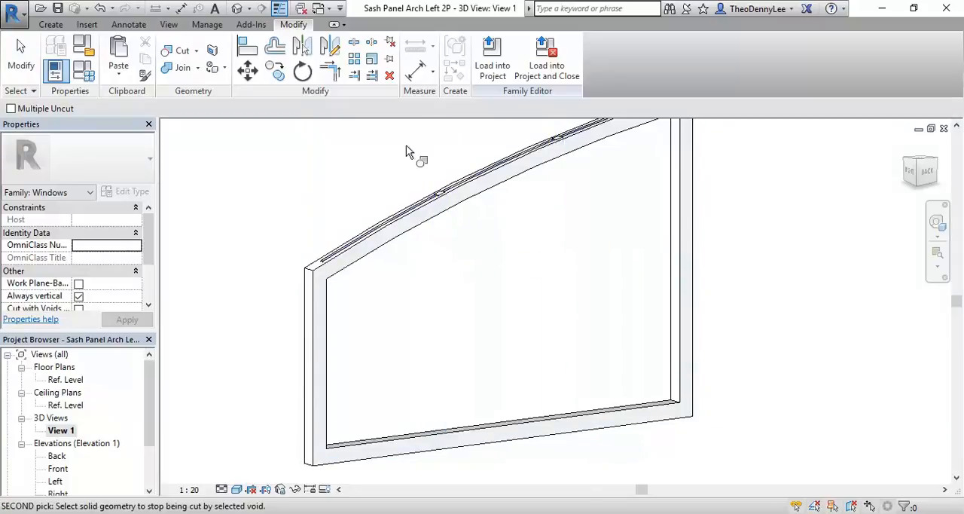
{"action": "scroll", "coordinate": [408, 159], "scroll_direction": "up", "scroll_amount": 3}
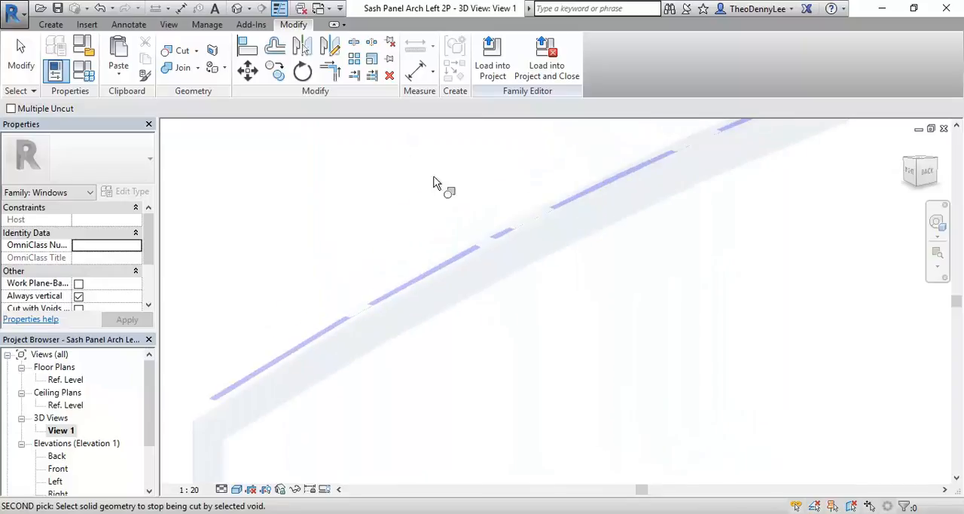
{"action": "scroll", "coordinate": [482, 239], "scroll_direction": "up", "scroll_amount": 3}
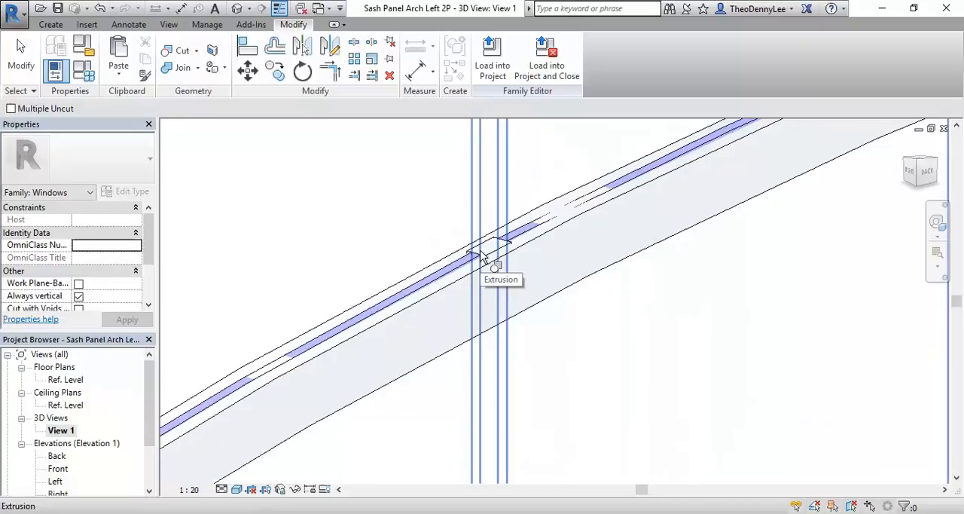
{"action": "left_click", "coordinate": [483, 256]}
{"action": "scroll", "coordinate": [360, 209], "scroll_direction": "down", "scroll_amount": 5}
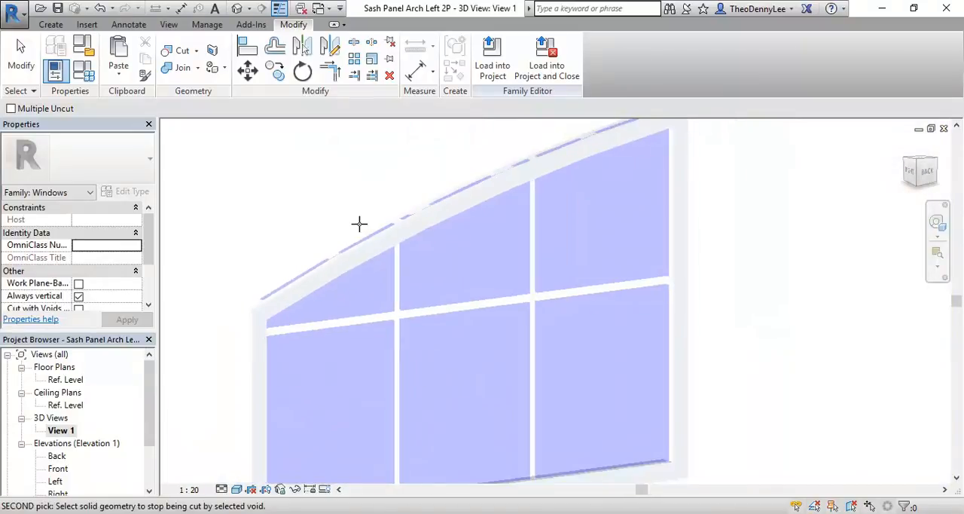
Step: Examine the glass panes inside the frame opening, including the lower corner and the arched top, in the 3D view
{"action": "middle_click_drag", "start_coordinate": [444, 420], "coordinate": [408, 369]}
{"action": "scroll", "coordinate": [570, 399], "scroll_direction": "up", "scroll_amount": 3}
{"action": "scroll", "coordinate": [590, 383], "scroll_direction": "up", "scroll_amount": 3}
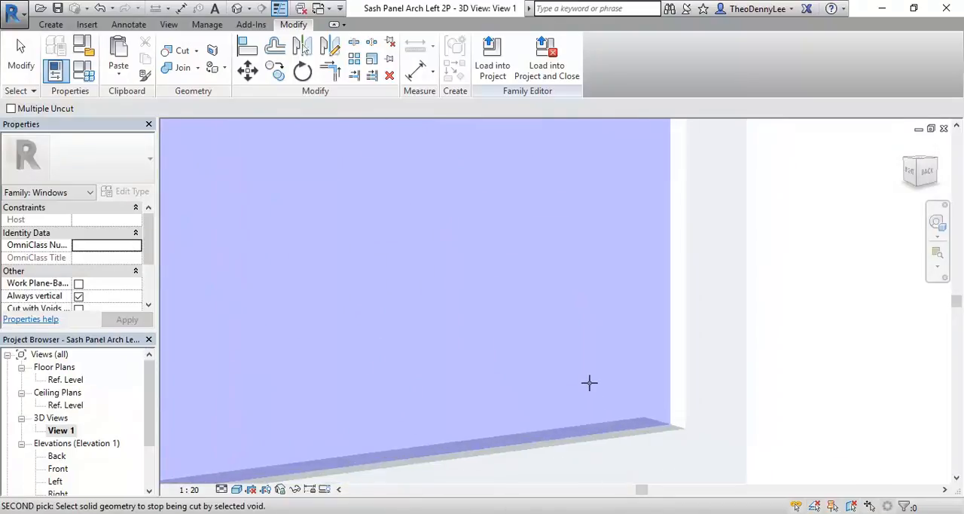
{"action": "scroll", "coordinate": [588, 381], "scroll_direction": "down", "scroll_amount": 4}
{"action": "middle_click_drag", "start_coordinate": [482, 353], "coordinate": [643, 423]}
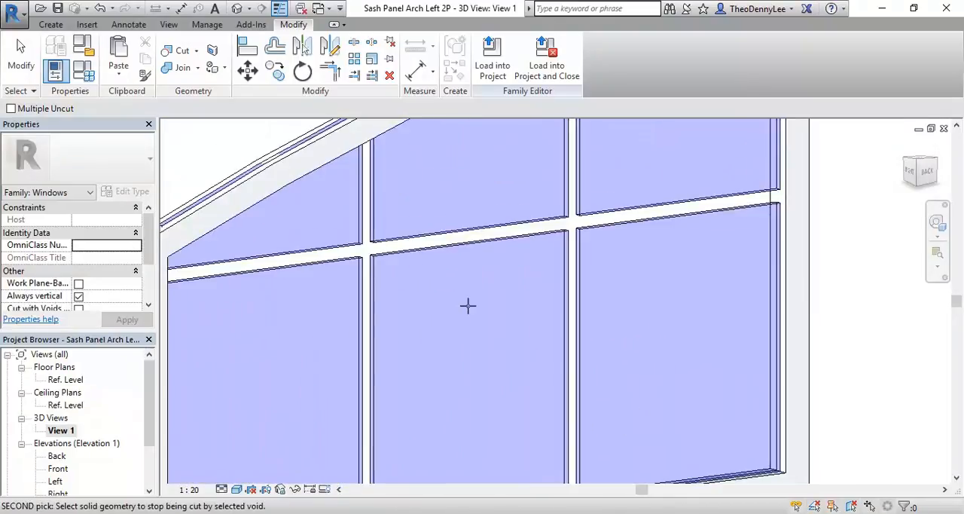
{"action": "scroll", "coordinate": [494, 342], "scroll_direction": "down", "scroll_amount": 1}
{"action": "middle_click_drag", "start_coordinate": [447, 293], "coordinate": [549, 402]}
{"action": "scroll", "coordinate": [452, 236], "scroll_direction": "up", "scroll_amount": 4}
{"action": "left_click", "coordinate": [489, 278]}
{"action": "middle_click_drag", "start_coordinate": [576, 358], "coordinate": [502, 298]}
{"action": "scroll", "coordinate": [547, 344], "scroll_direction": "down", "scroll_amount": 5}
{"action": "scroll", "coordinate": [585, 374], "scroll_direction": "down", "scroll_amount": 1}
{"action": "middle_click_drag", "start_coordinate": [585, 374], "coordinate": [535, 299]}
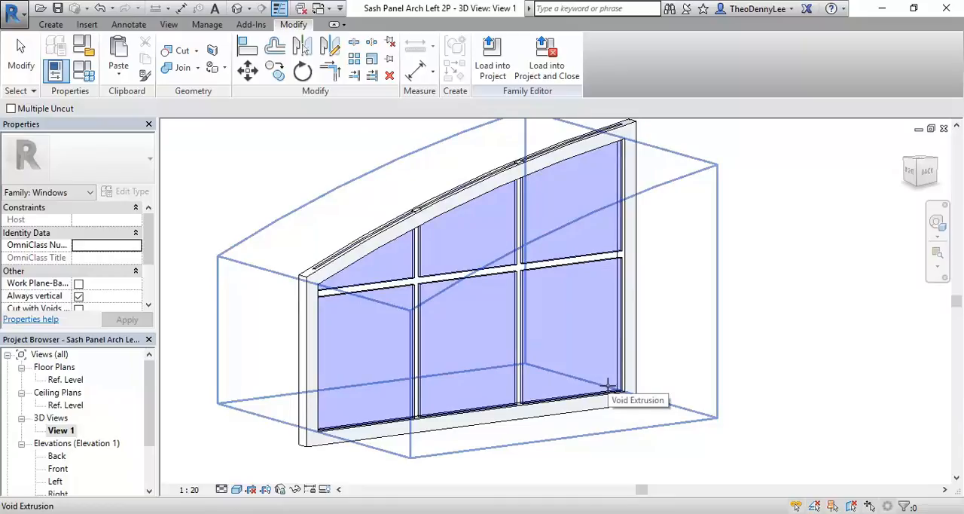
Step: Uncut the glazing bar extrusion from the arched void extrusion and leave the Uncut Geometry command
{"action": "left_click", "coordinate": [608, 385]}
{"action": "scroll", "coordinate": [395, 189], "scroll_direction": "up", "scroll_amount": 5}
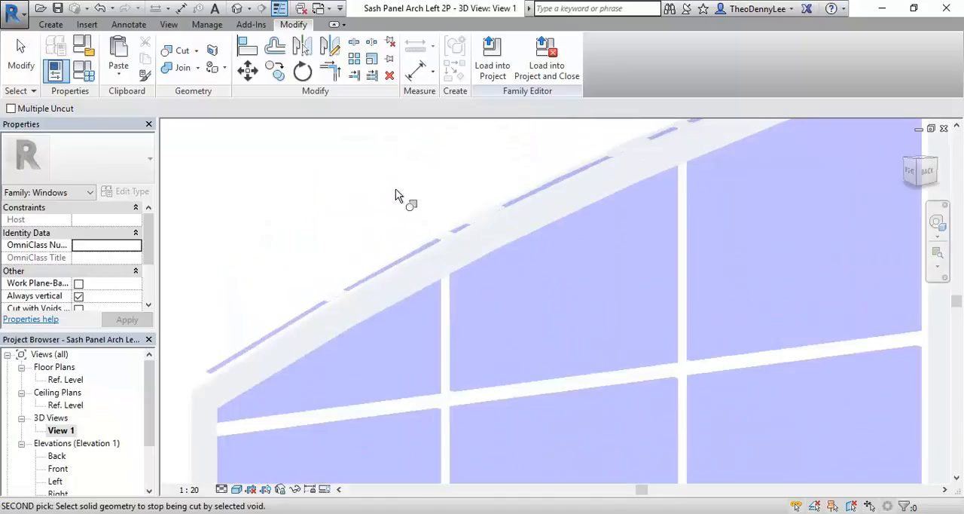
{"action": "scroll", "coordinate": [444, 230], "scroll_direction": "up", "scroll_amount": 3}
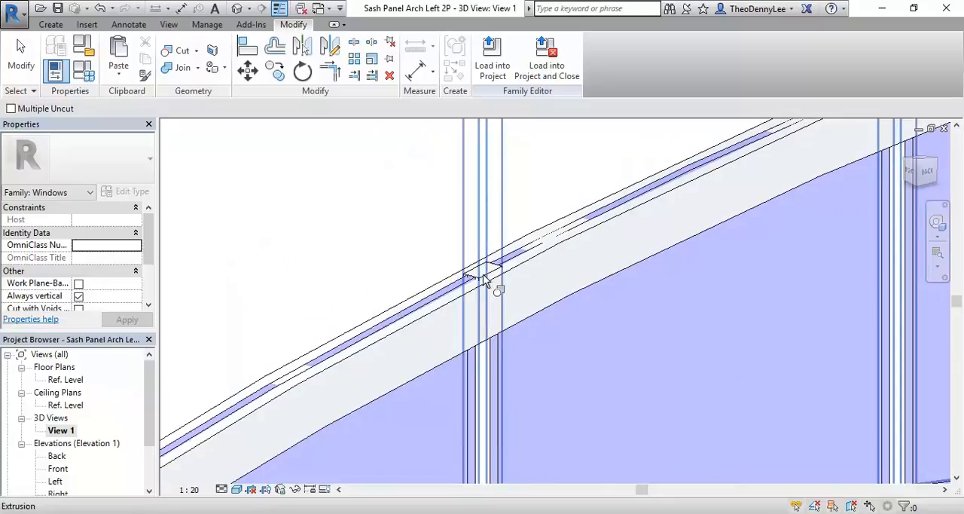
{"action": "scroll", "coordinate": [350, 202], "scroll_direction": "down", "scroll_amount": 5}
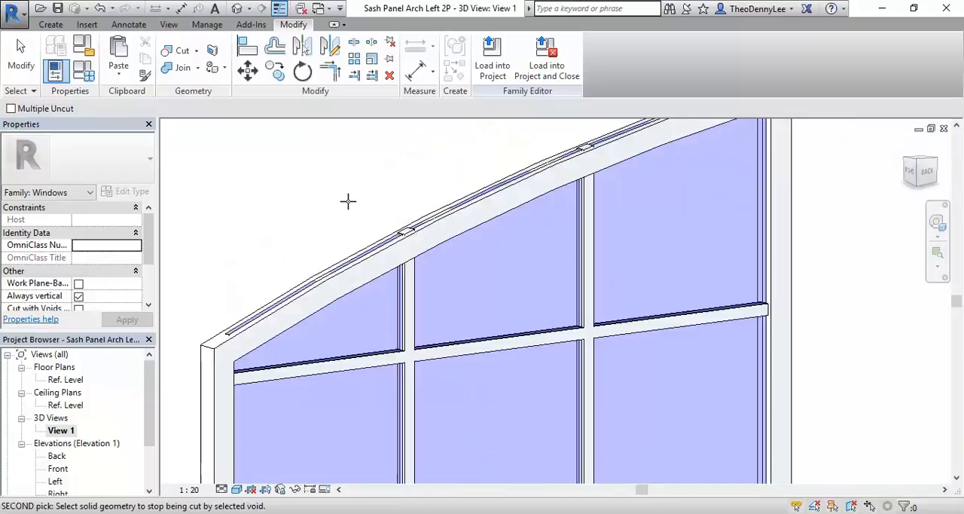
{"action": "scroll", "coordinate": [348, 201], "scroll_direction": "down", "scroll_amount": 3}
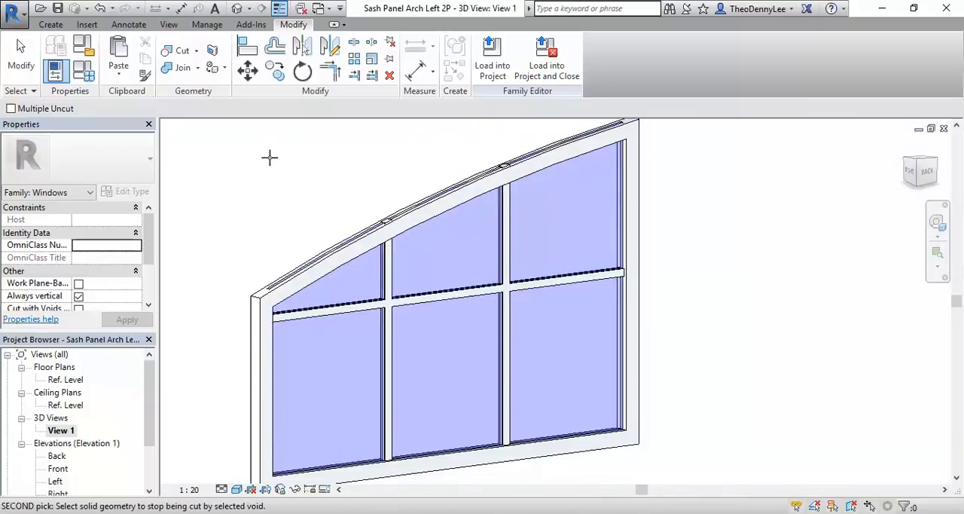
{"action": "right_click", "coordinate": [266, 152]}
{"action": "left_click", "coordinate": [277, 158]}
{"action": "right_click", "coordinate": [291, 167]}
{"action": "left_click", "coordinate": [314, 174]}
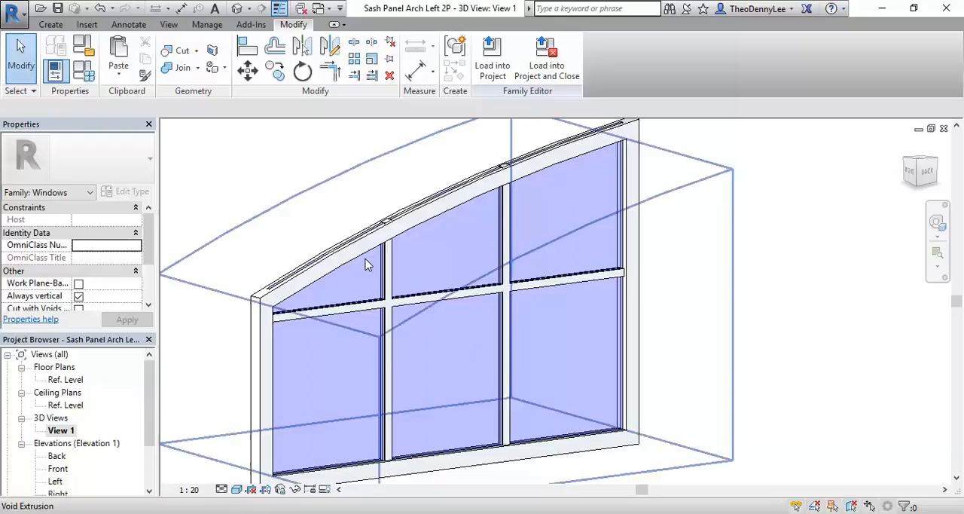
Step: Examine the glazing bar ends on the arched top edge and the whole panel in the 3D view
{"action": "scroll", "coordinate": [369, 260], "scroll_direction": "up", "scroll_amount": 5}
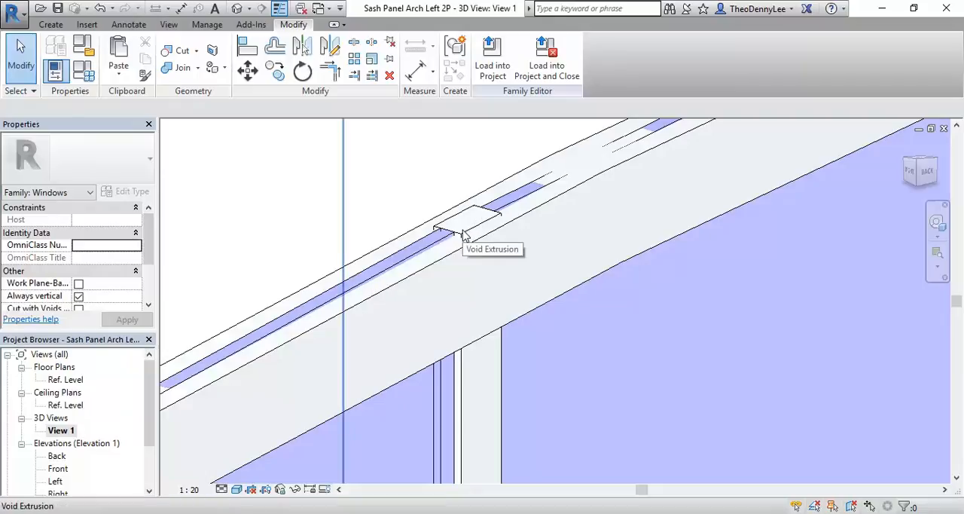
{"action": "scroll", "coordinate": [462, 234], "scroll_direction": "down", "scroll_amount": 5}
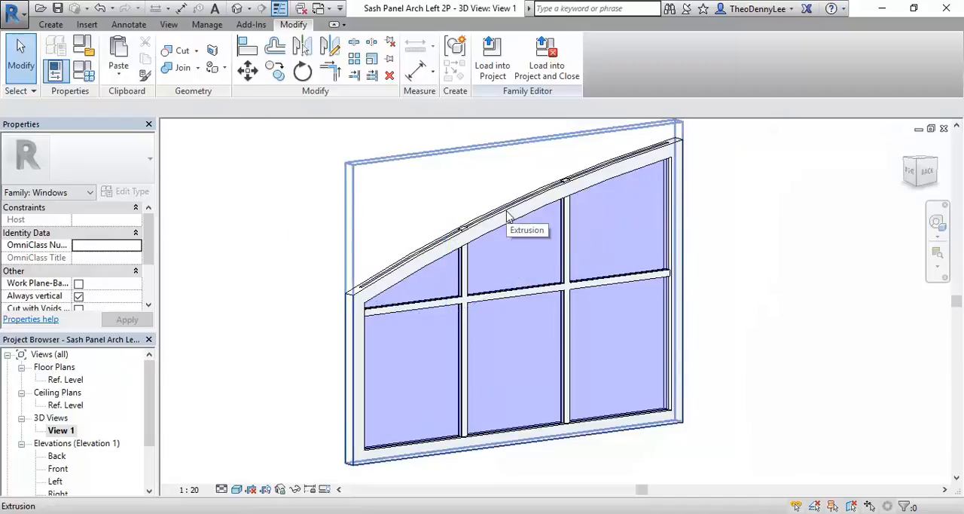
{"action": "middle_click_drag", "start_coordinate": [479, 274], "coordinate": [418, 276]}
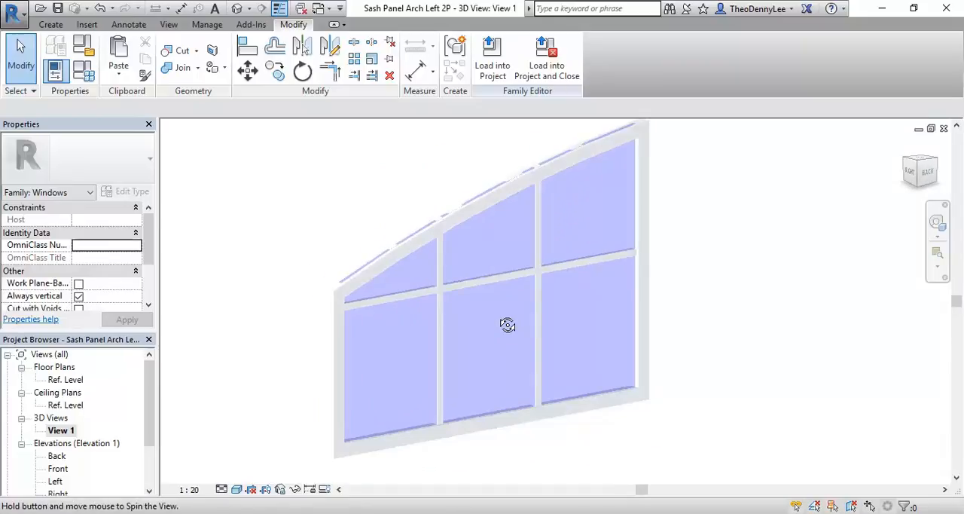
Step: Check the arched sash panel in the 3D view and save the Sash Panel Arch Left 2P family
{"action": "middle_click_drag", "start_coordinate": [507, 324], "coordinate": [354, 235], "text": "shift"}
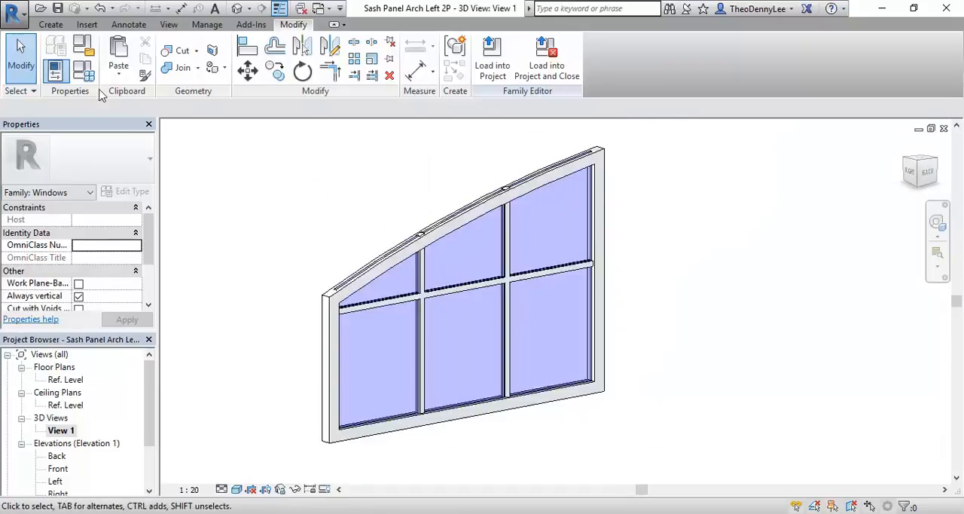
{"action": "left_click", "coordinate": [11, 7]}
{"action": "mouse_move", "coordinate": [36, 179]}
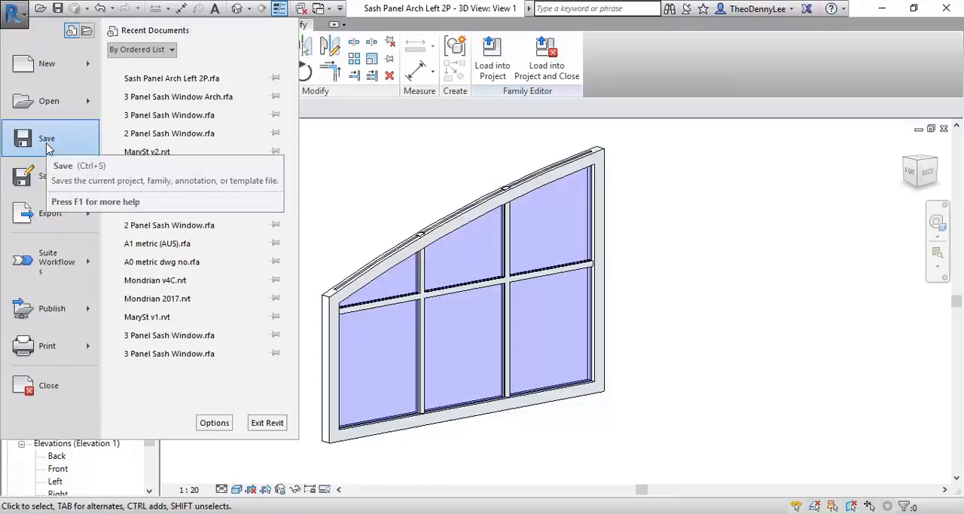
{"action": "left_click", "coordinate": [47, 139]}
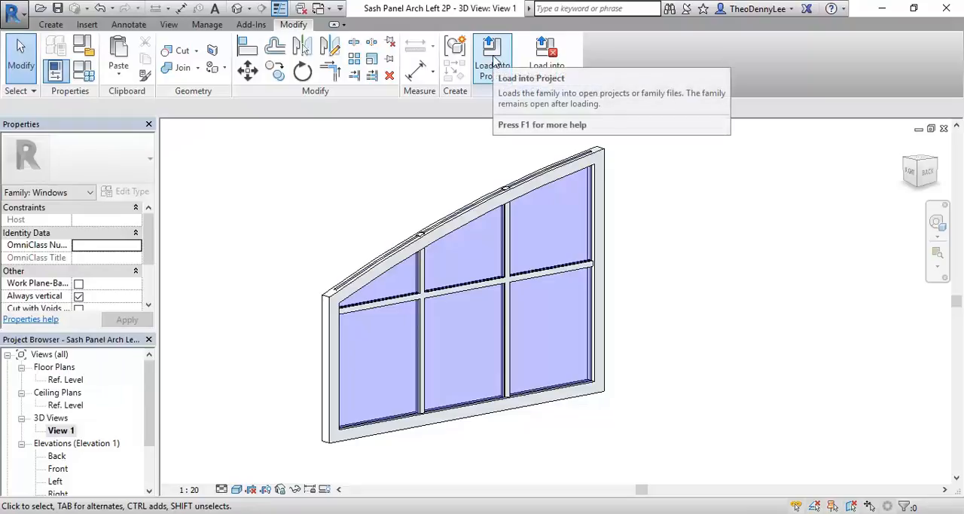
Step: Load the sash panel family into 3 Panel Sash Window Arch.rfa only, and cancel the component placement
{"action": "left_click", "coordinate": [492, 60]}
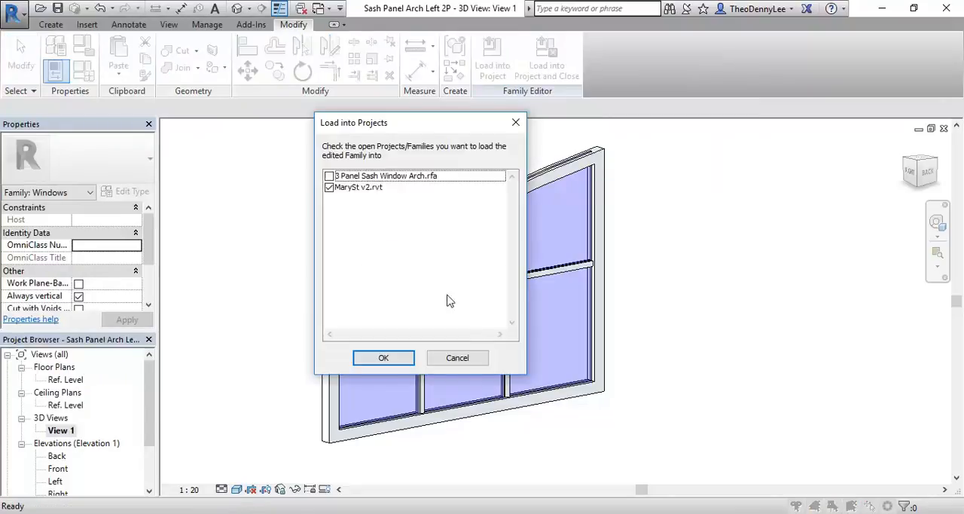
{"action": "left_click", "coordinate": [330, 189]}
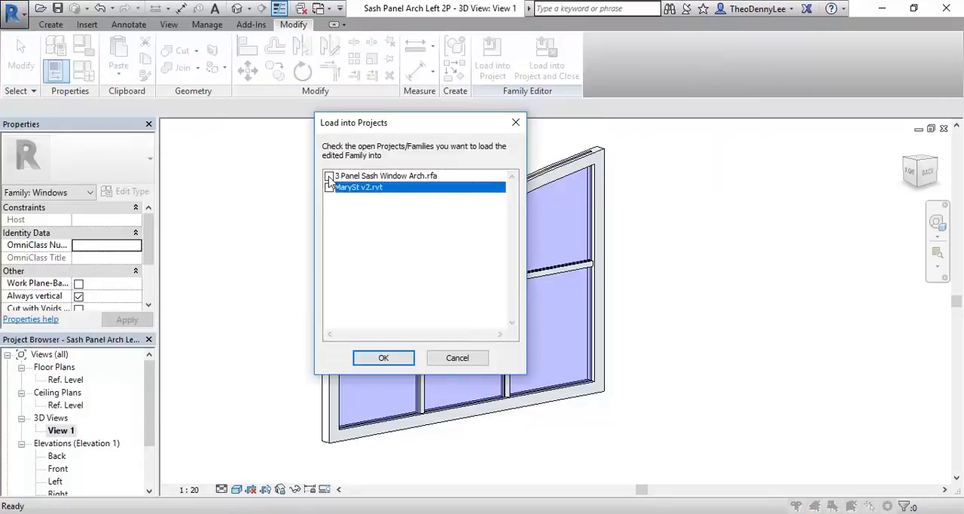
{"action": "left_click", "coordinate": [329, 177]}
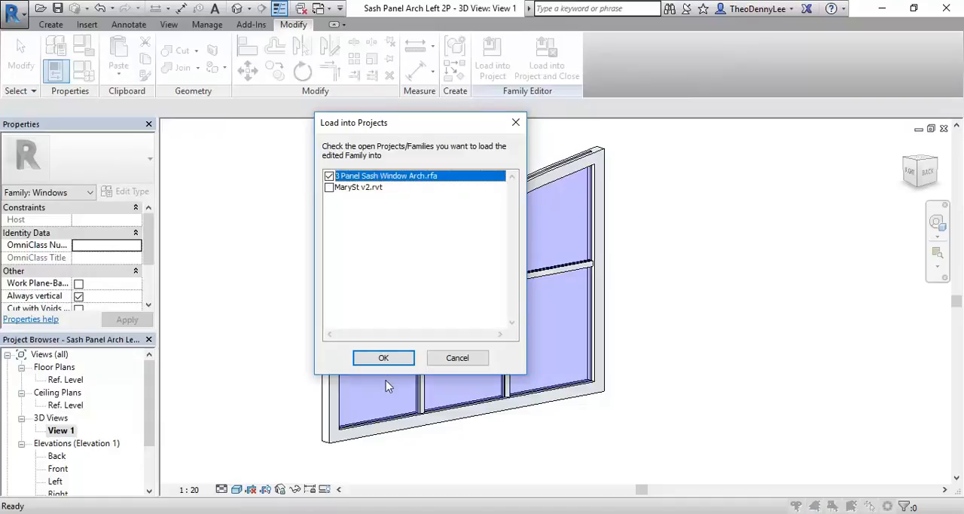
{"action": "left_click", "coordinate": [385, 358]}
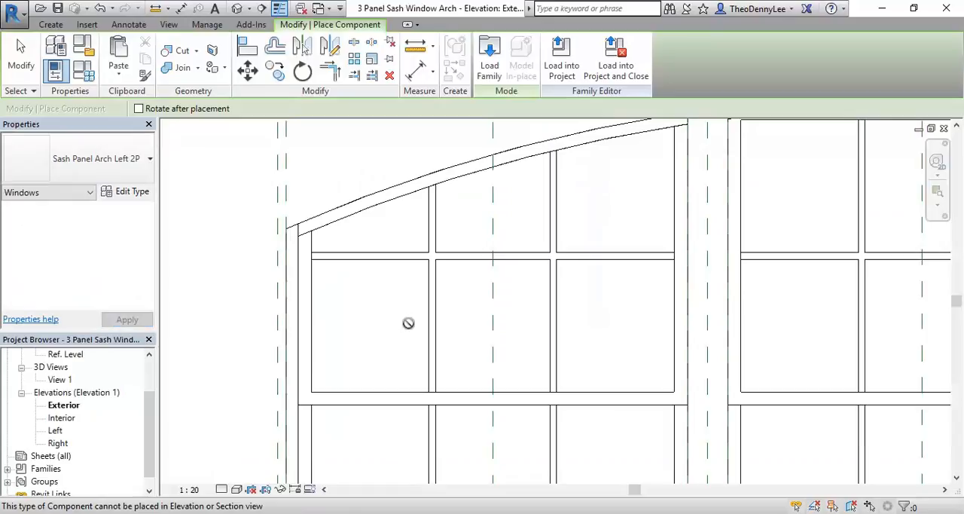
{"action": "scroll", "coordinate": [408, 322], "scroll_direction": "down", "scroll_amount": 5}
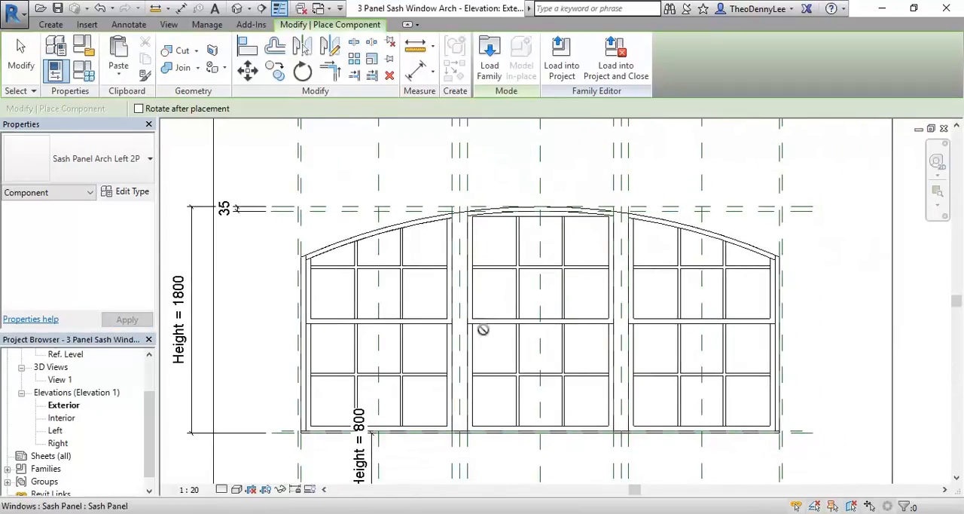
{"action": "scroll", "coordinate": [441, 466], "scroll_direction": "down", "scroll_amount": 1}
{"action": "middle_click_drag", "start_coordinate": [447, 446], "coordinate": [447, 314]}
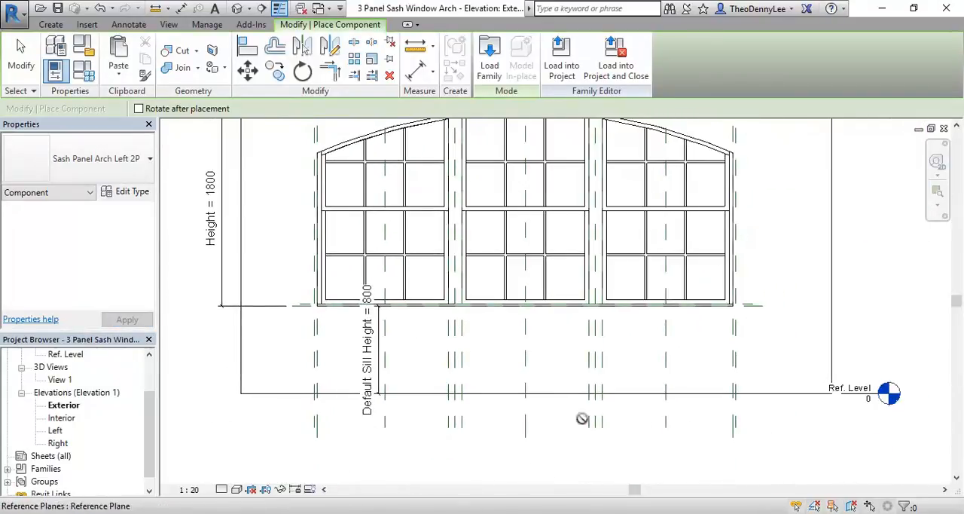
{"action": "middle_click_drag", "start_coordinate": [509, 357], "coordinate": [491, 450]}
{"action": "scroll", "coordinate": [486, 450], "scroll_direction": "down", "scroll_amount": 1}
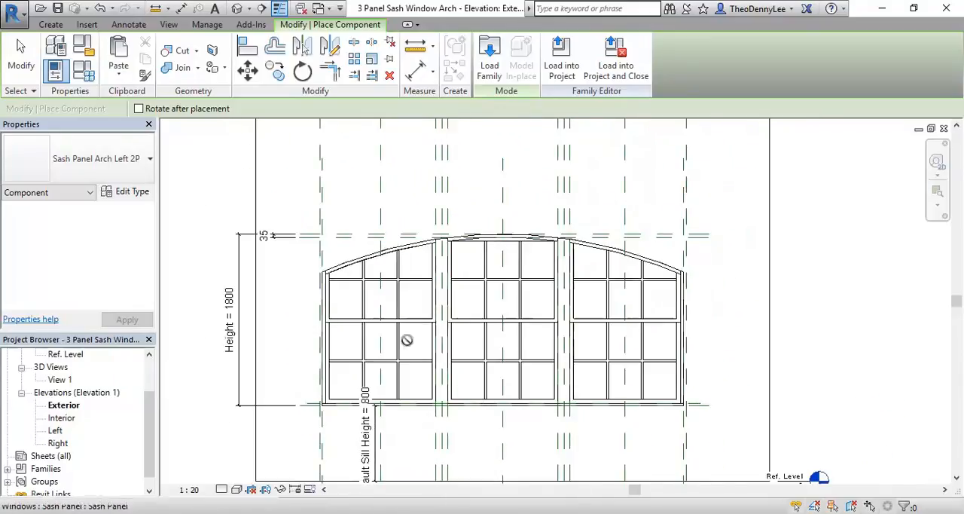
{"action": "right_click", "coordinate": [385, 166]}
{"action": "left_click", "coordinate": [402, 180]}
Step: Change the upper sash panel of the left bay to Sash Panel Arch Left 2P, removing the unsatisfied constraints
{"action": "scroll", "coordinate": [353, 320], "scroll_direction": "up", "scroll_amount": 1}
{"action": "scroll", "coordinate": [356, 322], "scroll_direction": "up", "scroll_amount": 1}
{"action": "middle_click_drag", "start_coordinate": [381, 301], "coordinate": [366, 368]}
{"action": "left_click", "coordinate": [374, 341]}
{"action": "middle_click_drag", "start_coordinate": [377, 317], "coordinate": [388, 347]}
{"action": "scroll", "coordinate": [388, 347], "scroll_direction": "up", "scroll_amount": 2}
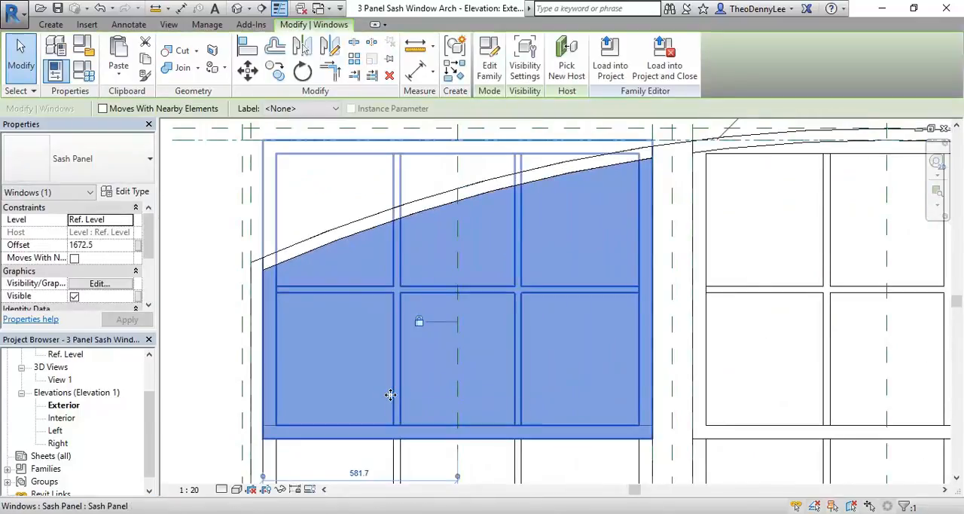
{"action": "scroll", "coordinate": [354, 354], "scroll_direction": "down", "scroll_amount": 2}
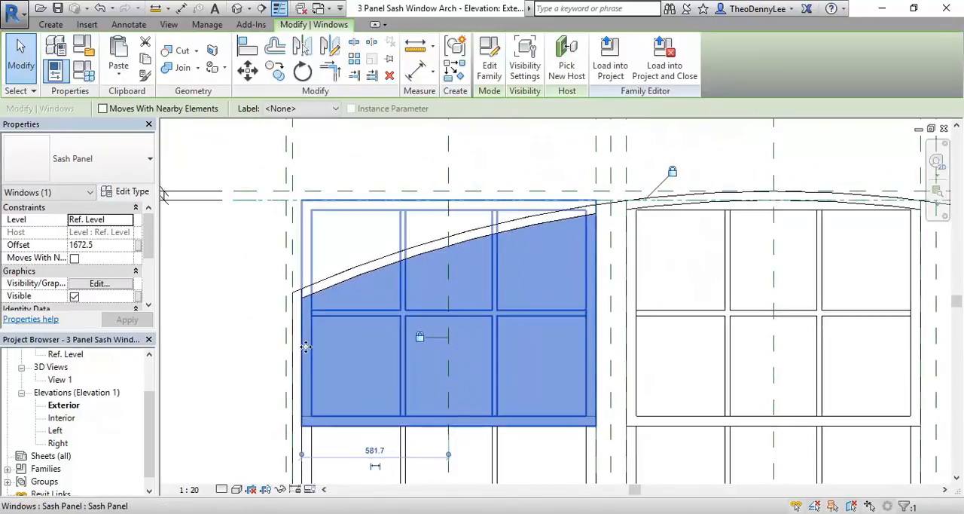
{"action": "left_click", "coordinate": [102, 175]}
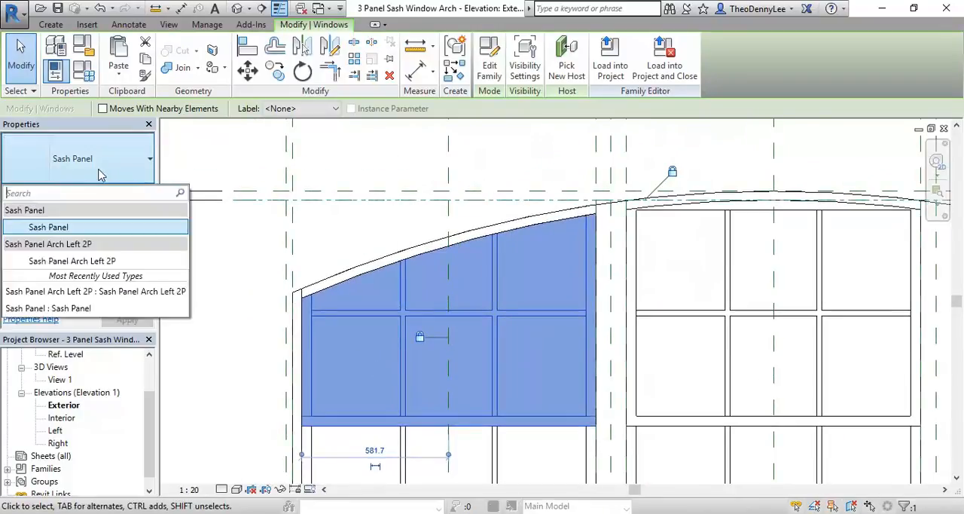
{"action": "left_click", "coordinate": [68, 263]}
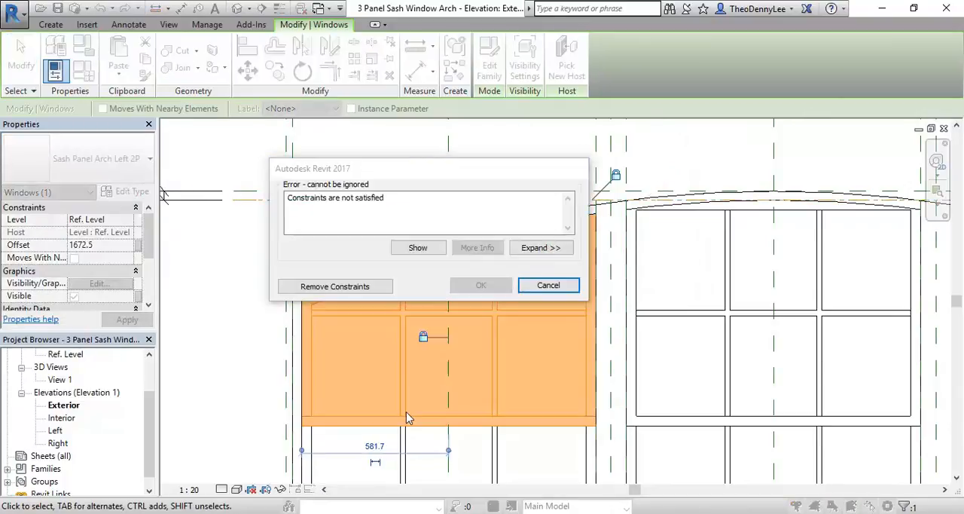
{"action": "left_click_drag", "start_coordinate": [433, 173], "coordinate": [192, 141]}
{"action": "left_click", "coordinate": [76, 253]}
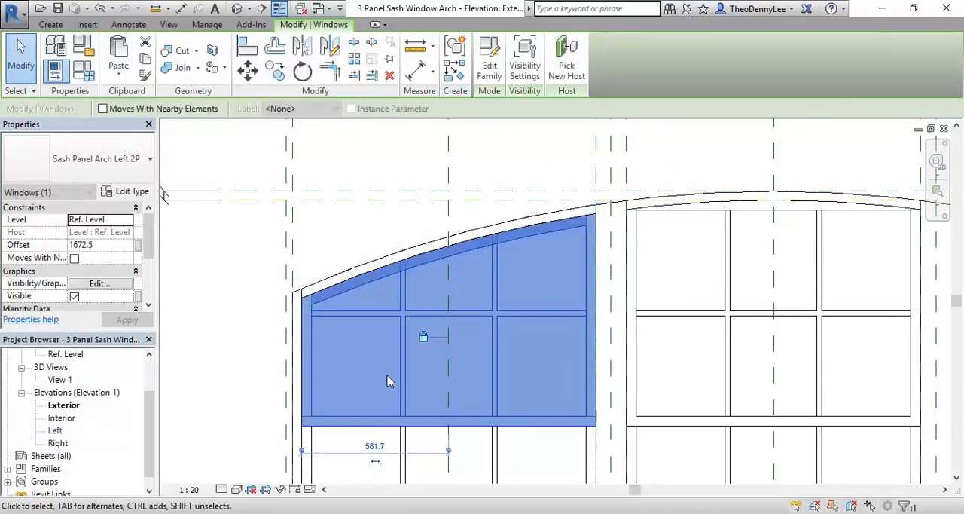
{"action": "left_click", "coordinate": [338, 243]}
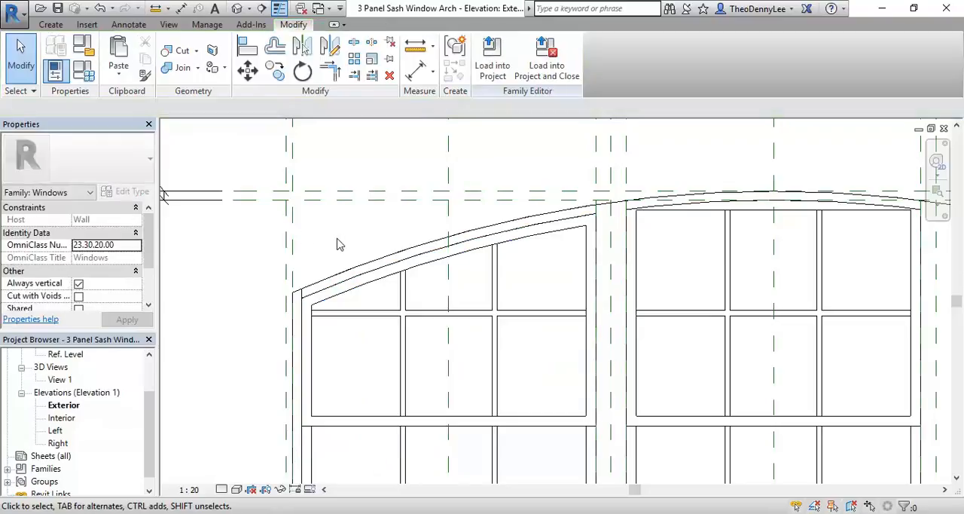
Step: Delete the upper Sash Panel from the right bay of the arched window
{"action": "scroll", "coordinate": [337, 243], "scroll_direction": "down", "scroll_amount": 3}
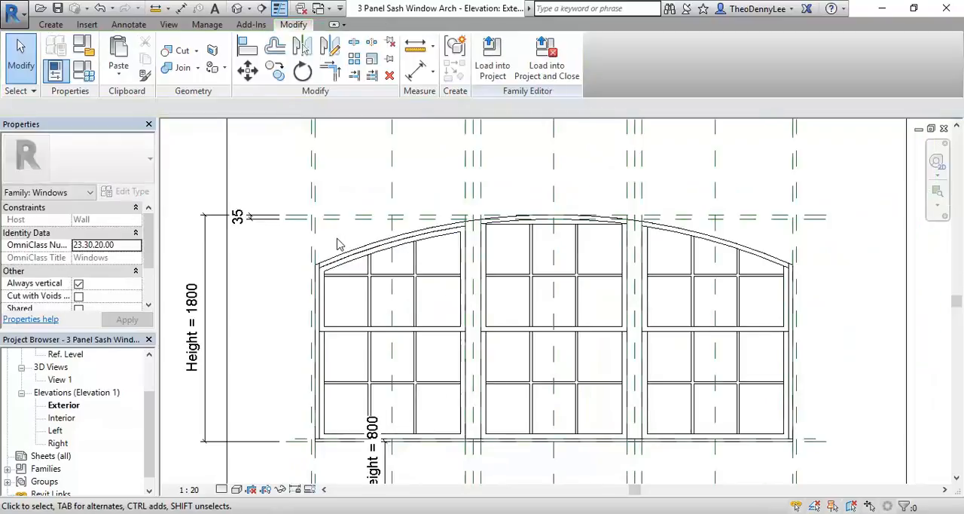
{"action": "left_click", "coordinate": [667, 323]}
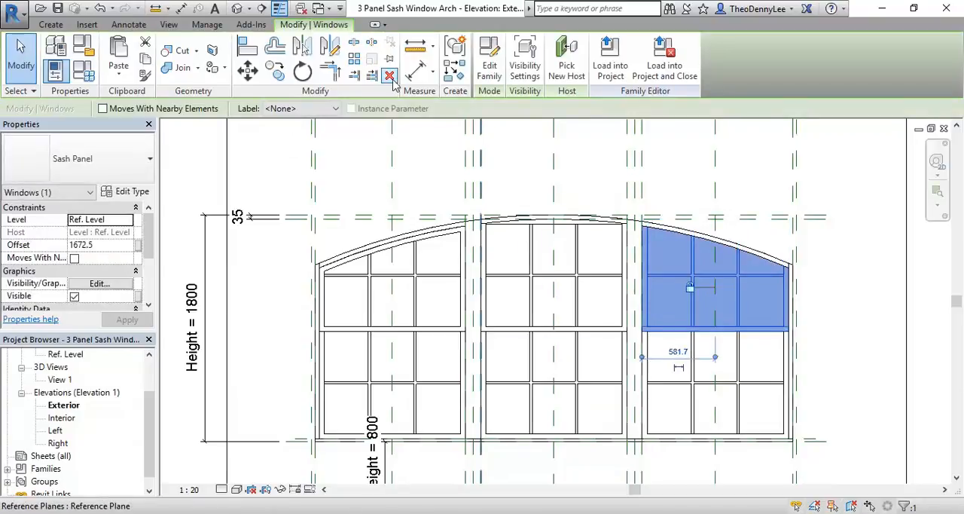
{"action": "left_click", "coordinate": [424, 143]}
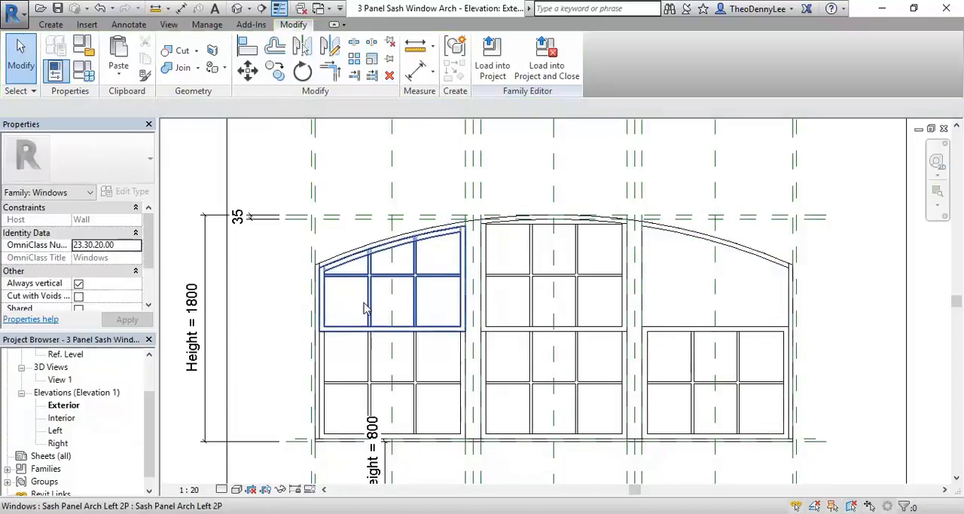
Step: Mirror a copy of the left arched sash panel about the window's centre reference plane into the right bay
{"action": "left_click", "coordinate": [365, 308]}
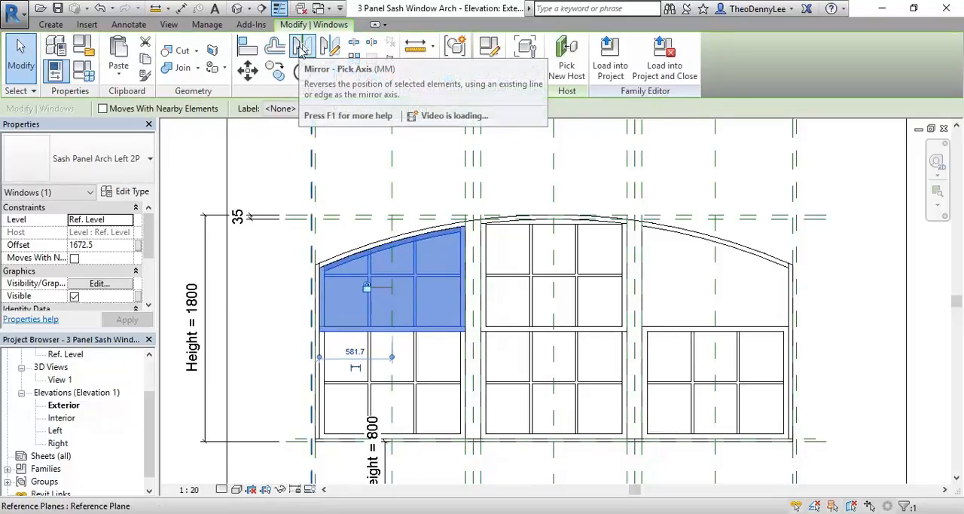
{"action": "left_click", "coordinate": [301, 47]}
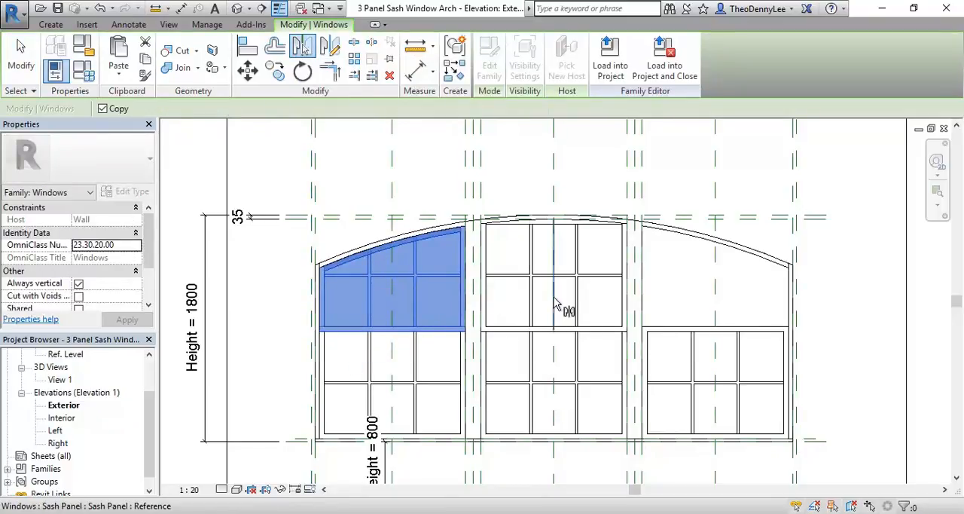
{"action": "left_click", "coordinate": [555, 192]}
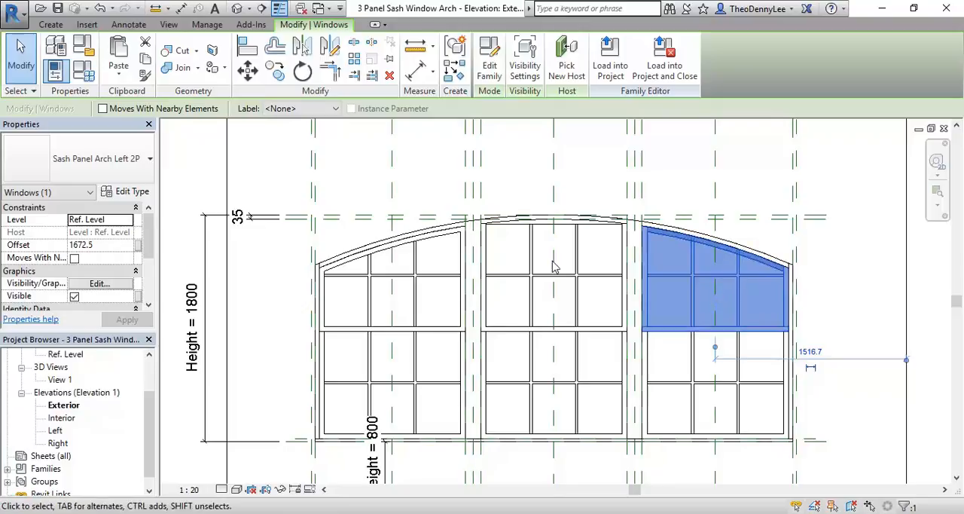
{"action": "left_click", "coordinate": [341, 186]}
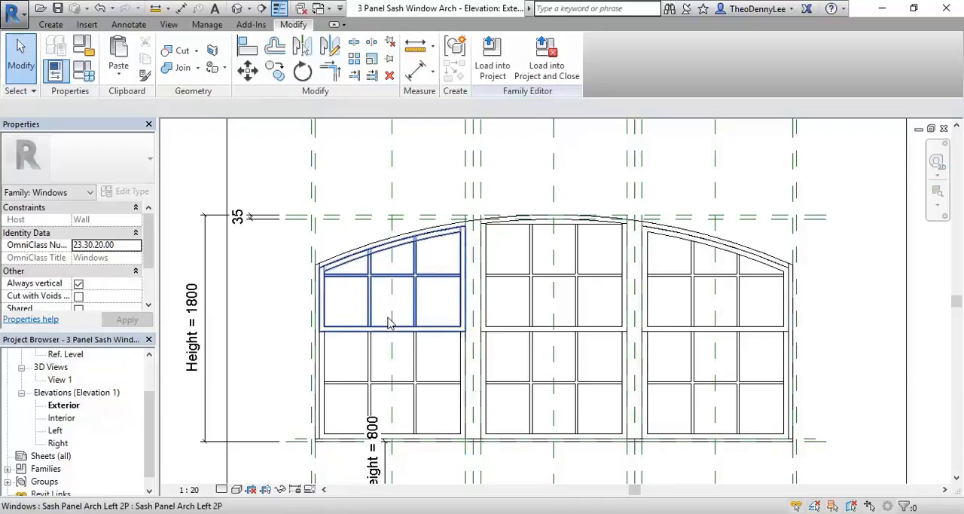
Step: Save the 3 Panel Sash Window Arch family and load it into MarySt v2.rvt
{"action": "scroll", "coordinate": [351, 170], "scroll_direction": "down", "scroll_amount": 2}
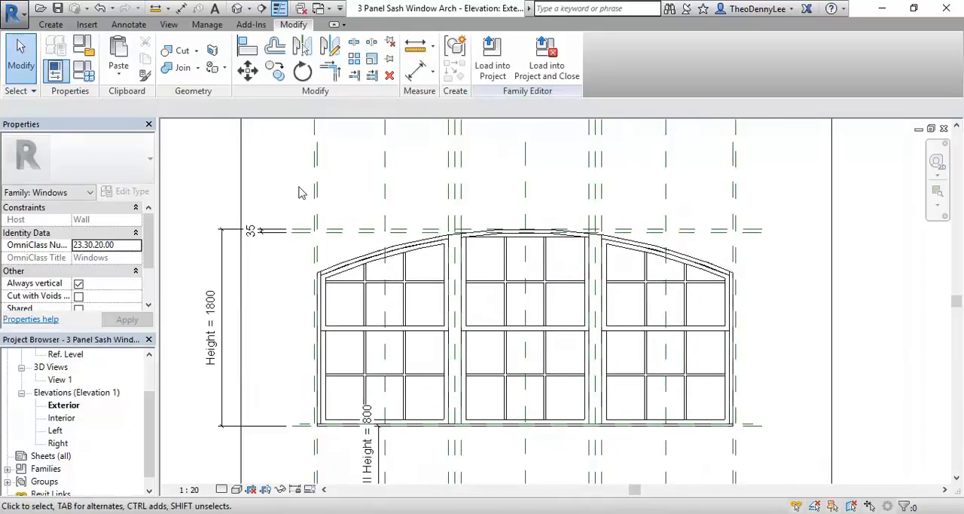
{"action": "left_click", "coordinate": [62, 11]}
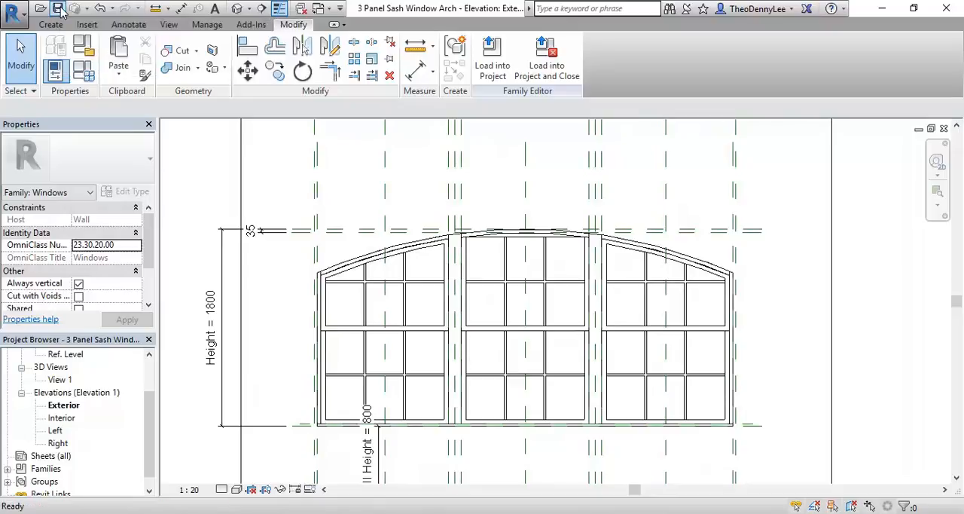
{"action": "left_click", "coordinate": [492, 59]}
{"action": "left_click", "coordinate": [329, 176]}
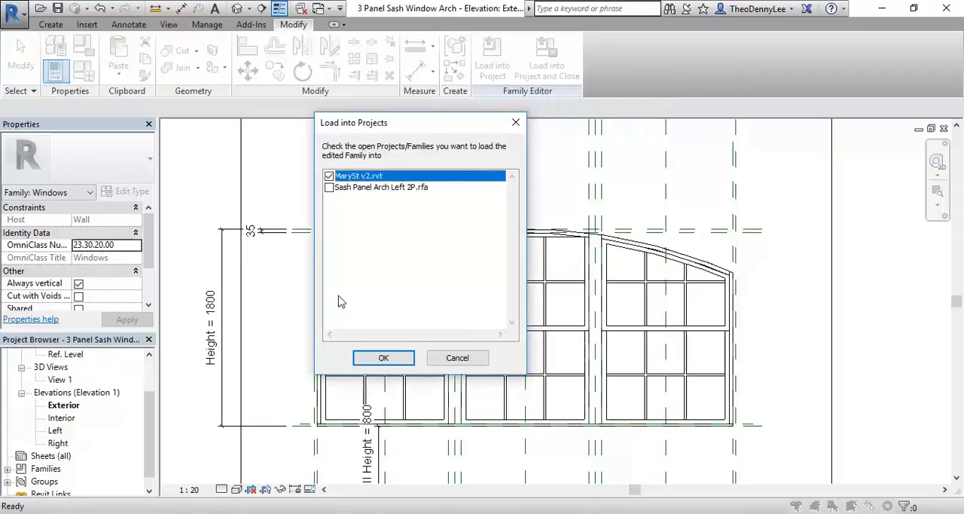
{"action": "left_click", "coordinate": [383, 358]}
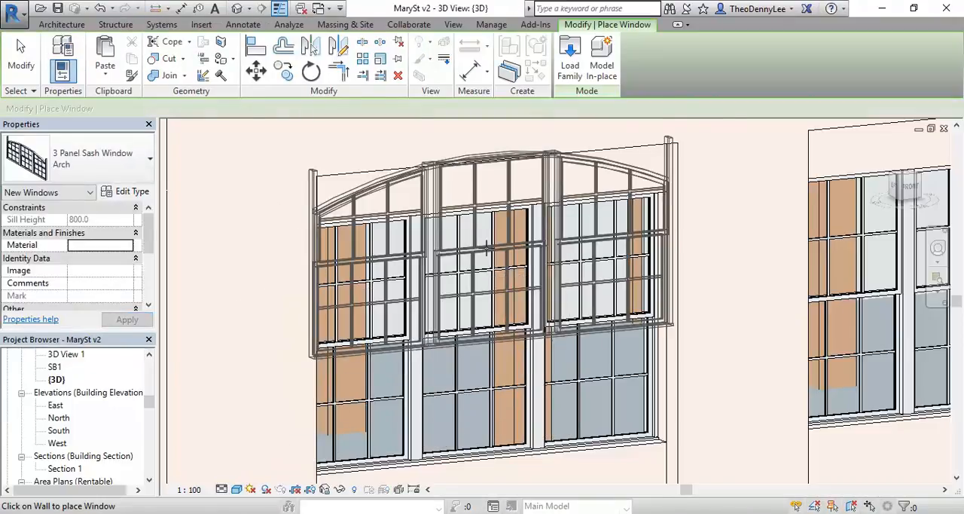
Step: Place one 3 Panel Sash Window Arch in the building's blank side wall and end window placement
{"action": "scroll", "coordinate": [557, 377], "scroll_direction": "down", "scroll_amount": 2}
{"action": "scroll", "coordinate": [518, 407], "scroll_direction": "up", "scroll_amount": 2}
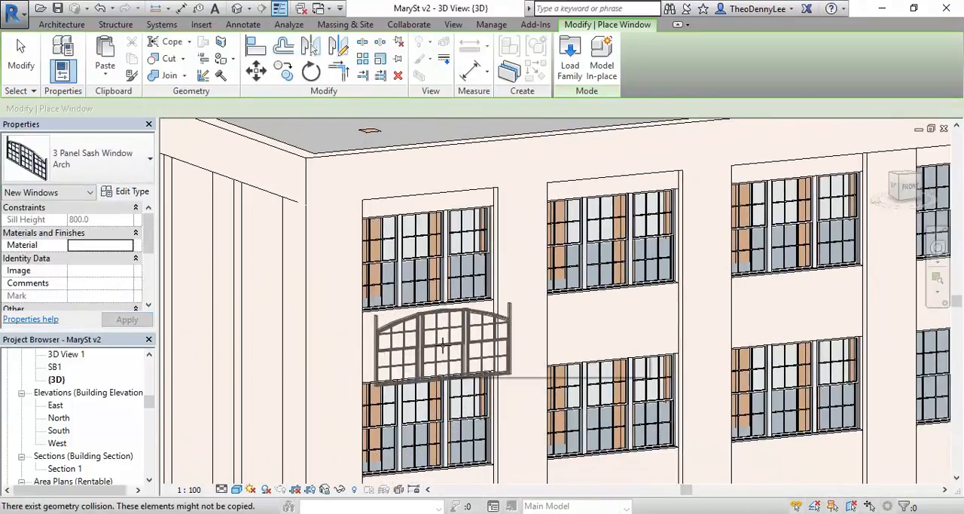
{"action": "scroll", "coordinate": [500, 359], "scroll_direction": "up", "scroll_amount": 2}
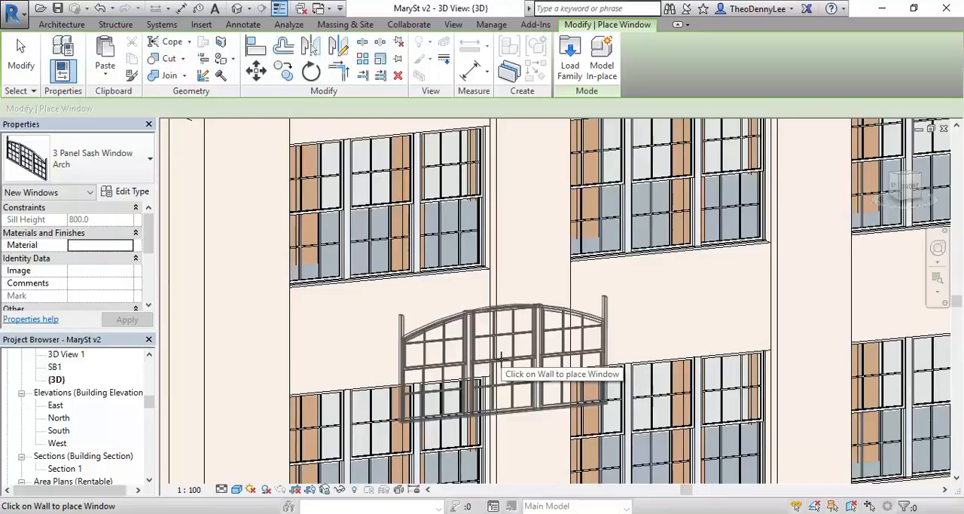
{"action": "scroll", "coordinate": [500, 359], "scroll_direction": "down", "scroll_amount": 3}
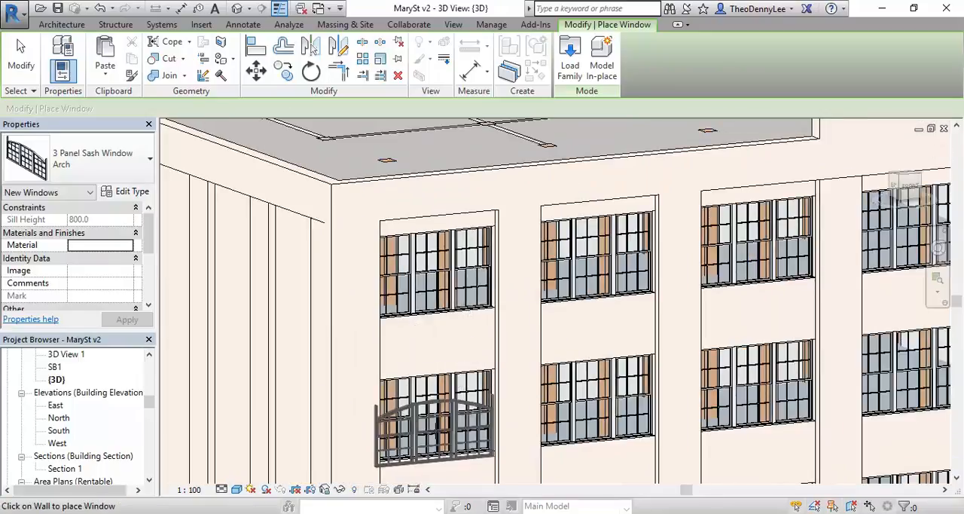
{"action": "scroll", "coordinate": [440, 403], "scroll_direction": "down", "scroll_amount": 1}
{"action": "middle_click_drag", "start_coordinate": [440, 403], "coordinate": [394, 399]}
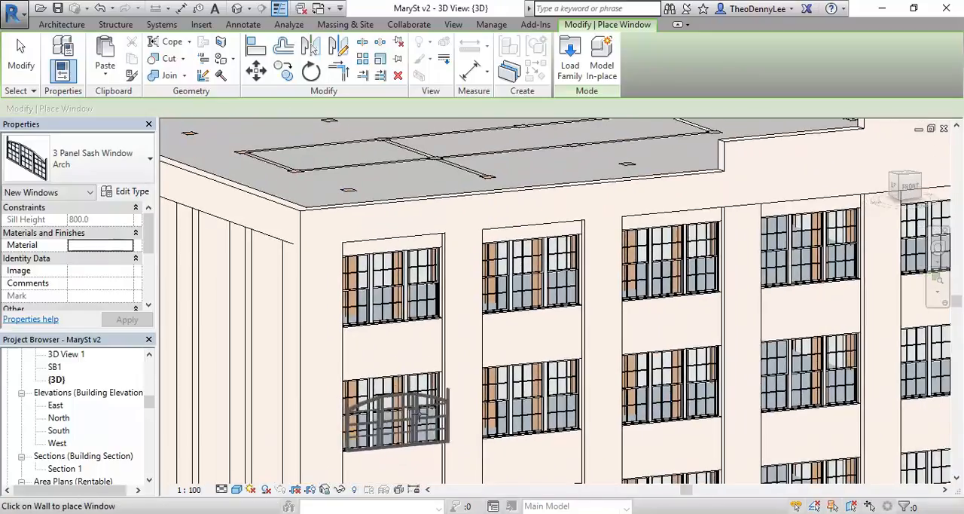
{"action": "scroll", "coordinate": [821, 369], "scroll_direction": "down", "scroll_amount": 2}
{"action": "middle_click_drag", "start_coordinate": [821, 369], "coordinate": [636, 381]}
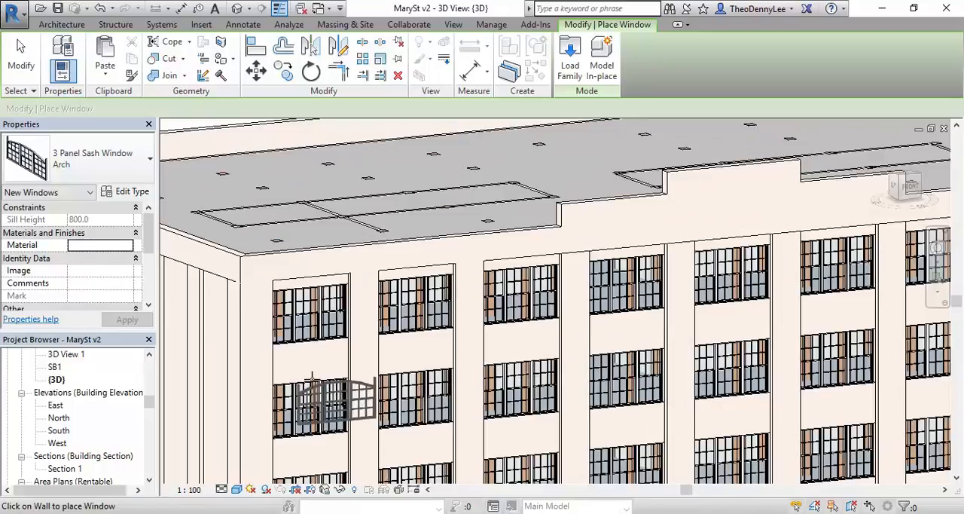
{"action": "scroll", "coordinate": [307, 445], "scroll_direction": "up", "scroll_amount": 1}
{"action": "middle_click_drag", "start_coordinate": [306, 445], "coordinate": [402, 404]}
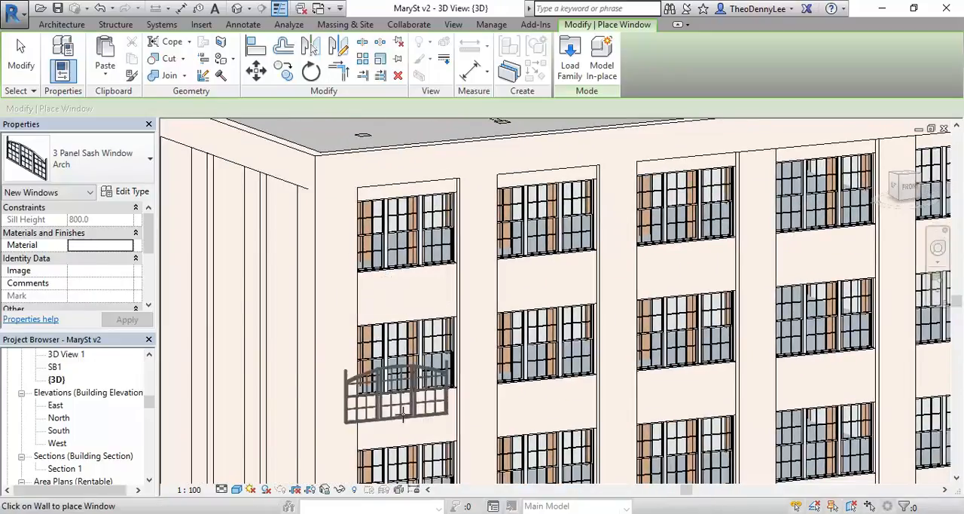
{"action": "scroll", "coordinate": [320, 352], "scroll_direction": "down", "scroll_amount": 1}
{"action": "middle_click_drag", "start_coordinate": [321, 351], "coordinate": [441, 346]}
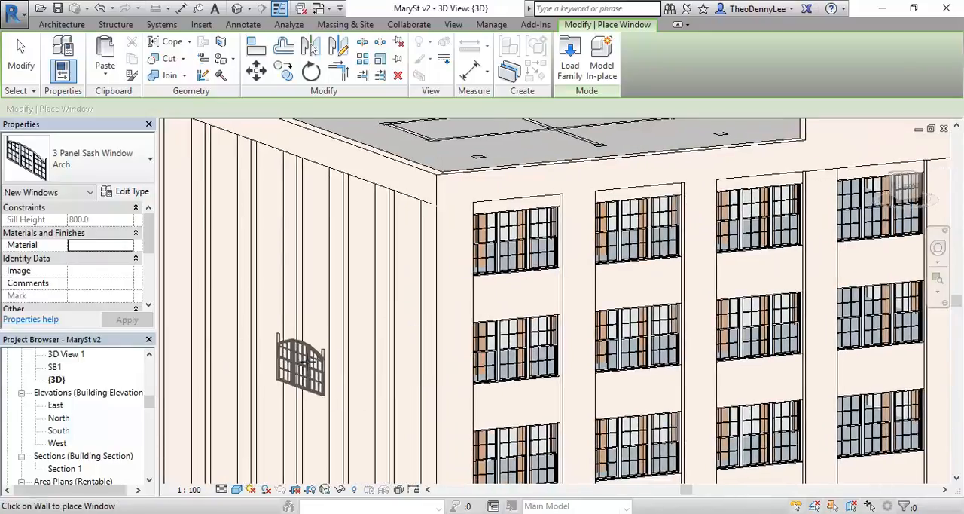
{"action": "left_click", "coordinate": [267, 324]}
{"action": "right_click", "coordinate": [310, 280]}
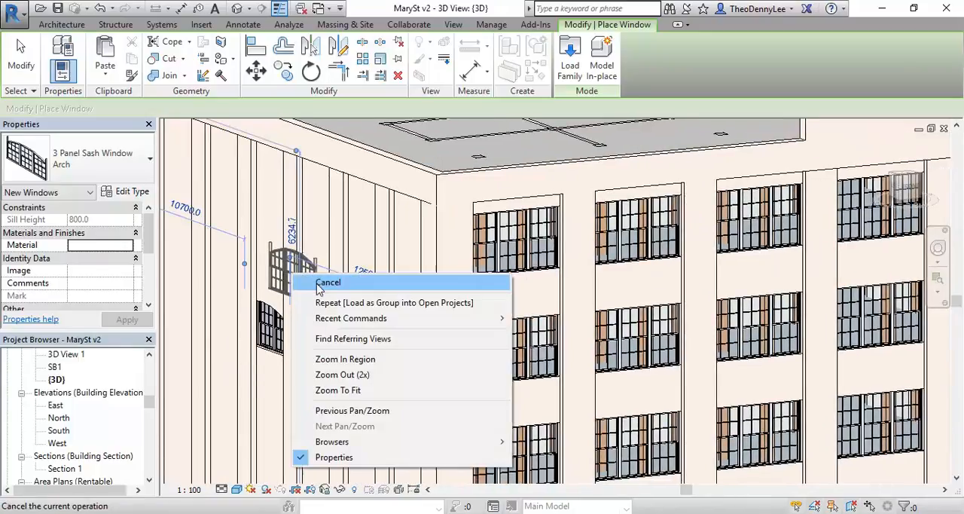
{"action": "left_click", "coordinate": [354, 292]}
Step: Delete the arched window from the blank side wall
{"action": "scroll", "coordinate": [271, 320], "scroll_direction": "up", "scroll_amount": 3}
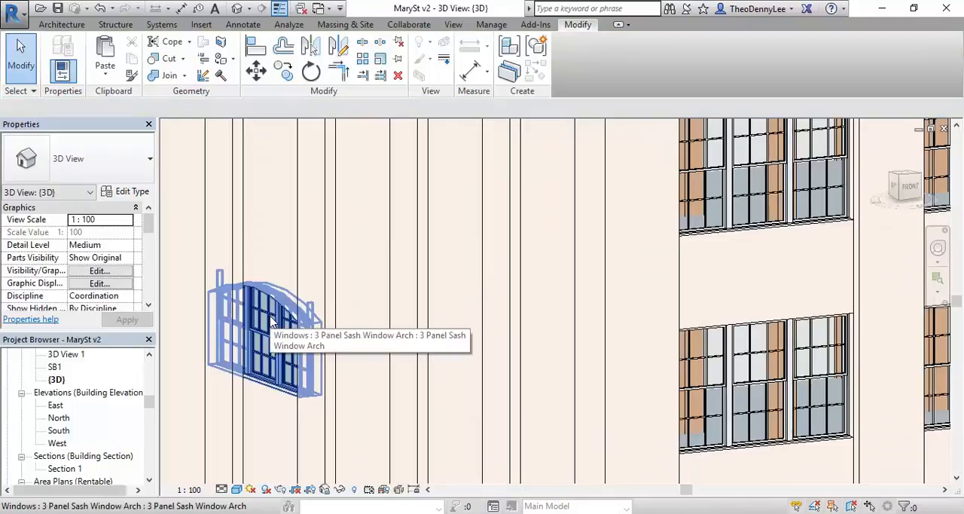
{"action": "left_click", "coordinate": [283, 324]}
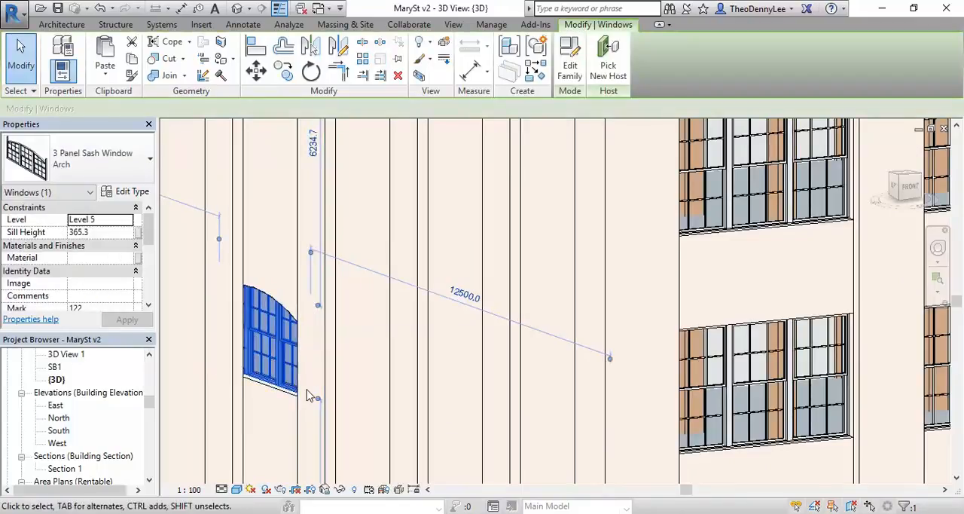
{"action": "key", "text": "Delete"}
Step: Select all 18 three-panel sash windows in the top two rows of the front facade
{"action": "scroll", "coordinate": [525, 281], "scroll_direction": "down", "scroll_amount": 1}
{"action": "middle_click_drag", "start_coordinate": [526, 288], "coordinate": [278, 322]}
{"action": "left_click", "coordinate": [400, 252]}
{"action": "middle_click_drag", "start_coordinate": [399, 253], "coordinate": [323, 271]}
{"action": "left_click", "coordinate": [346, 367], "text": "ctrl"}
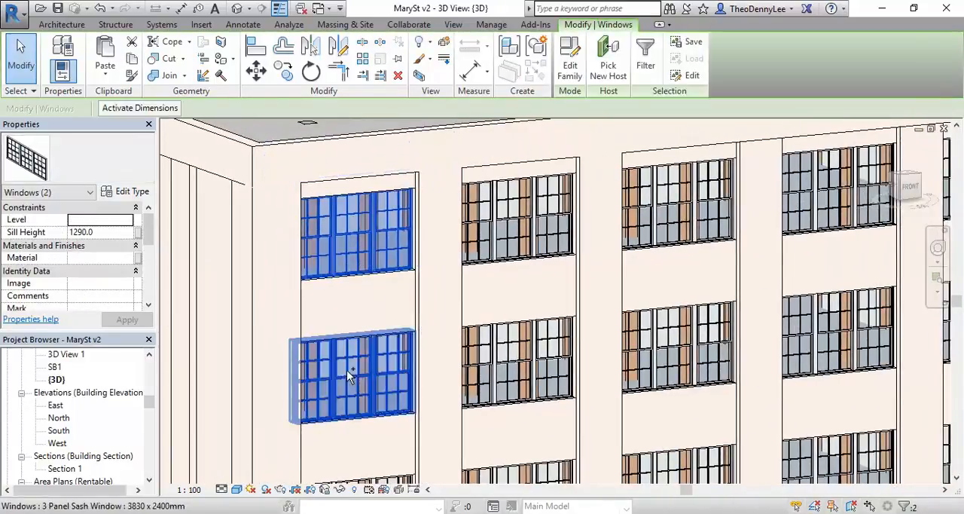
{"action": "left_click", "coordinate": [497, 224], "text": "ctrl"}
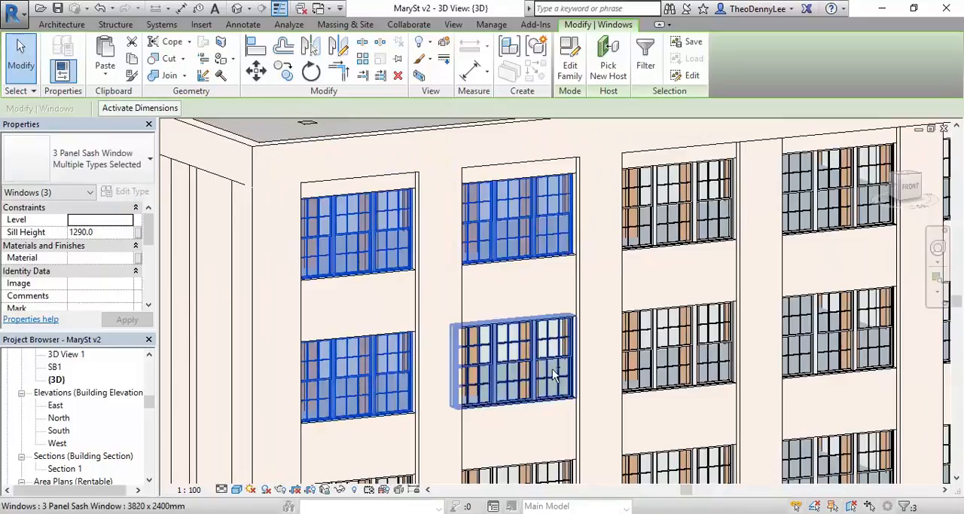
{"action": "left_click", "coordinate": [553, 369], "text": "ctrl"}
{"action": "left_click", "coordinate": [640, 369], "text": "ctrl"}
{"action": "left_click", "coordinate": [649, 249], "text": "ctrl"}
{"action": "middle_click_drag", "start_coordinate": [693, 274], "coordinate": [622, 237]}
{"action": "left_click", "coordinate": [622, 238], "text": "ctrl"}
{"action": "left_click", "coordinate": [757, 340], "text": "ctrl"}
{"action": "left_click", "coordinate": [762, 224], "text": "ctrl"}
{"action": "middle_click_drag", "start_coordinate": [873, 328], "coordinate": [319, 389]}
{"action": "left_click", "coordinate": [684, 370], "text": "ctrl"}
{"action": "left_click", "coordinate": [688, 246], "text": "ctrl"}
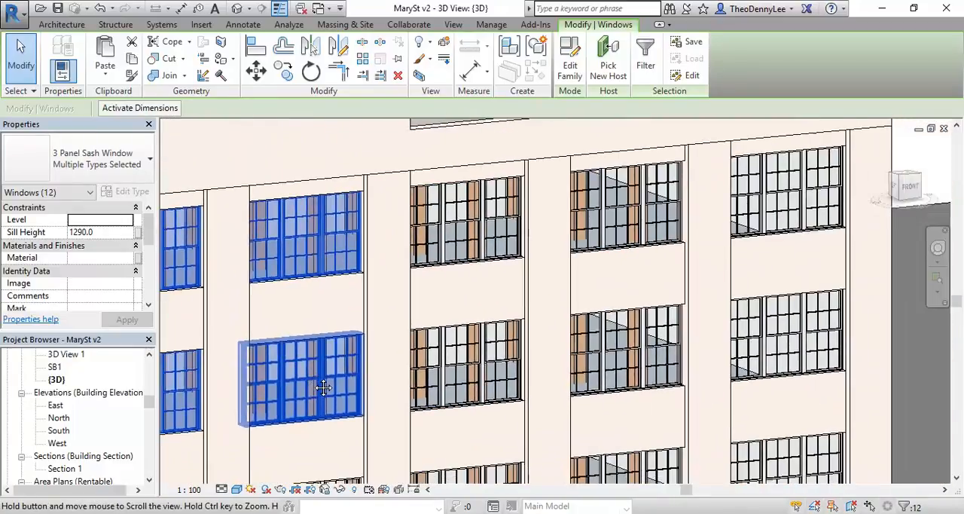
{"action": "left_click", "coordinate": [450, 407], "text": "ctrl"}
{"action": "left_click", "coordinate": [462, 240], "text": "ctrl"}
{"action": "left_click", "coordinate": [599, 235], "text": "ctrl"}
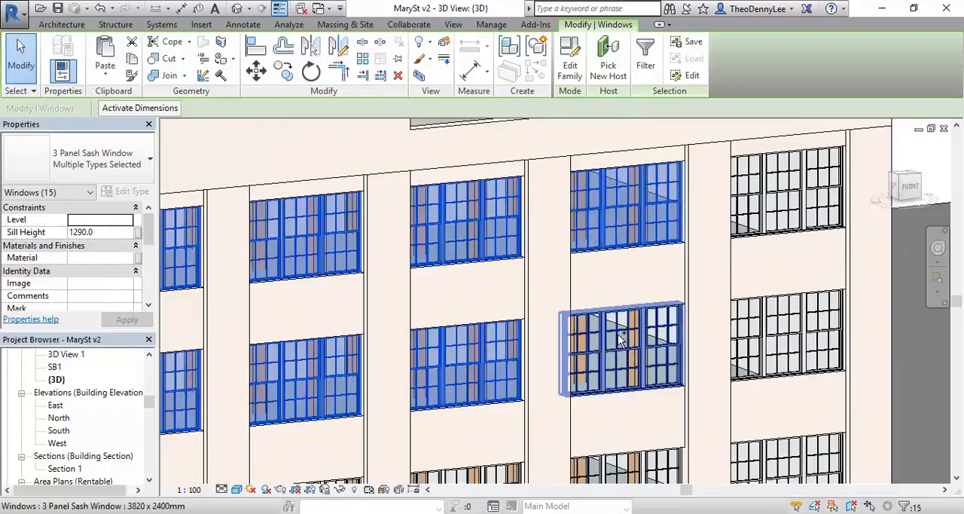
{"action": "left_click", "coordinate": [617, 333], "text": "ctrl"}
{"action": "left_click", "coordinate": [775, 316], "text": "ctrl"}
{"action": "left_click", "coordinate": [796, 215], "text": "ctrl"}
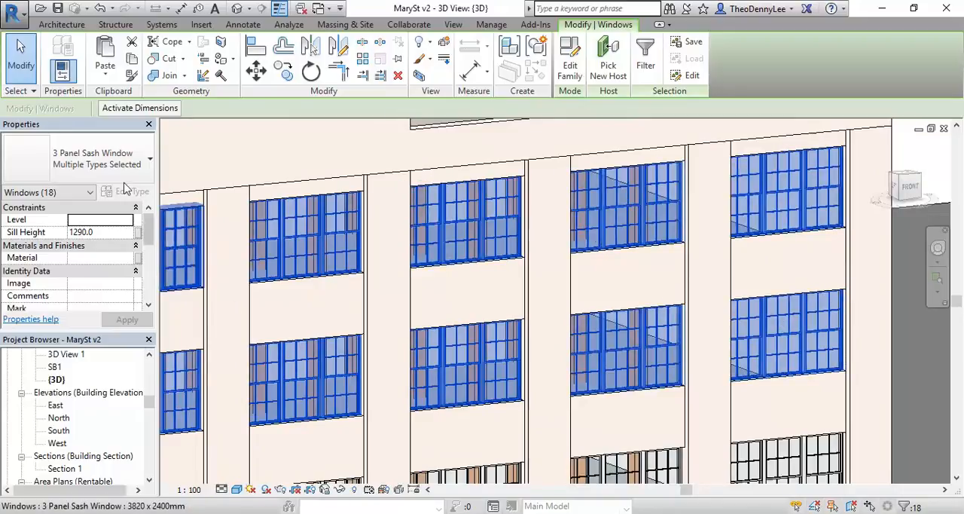
Step: Try changing the selected windows to the 2 Panel Sash Window type 3830 x 2400mm
{"action": "left_click", "coordinate": [77, 167]}
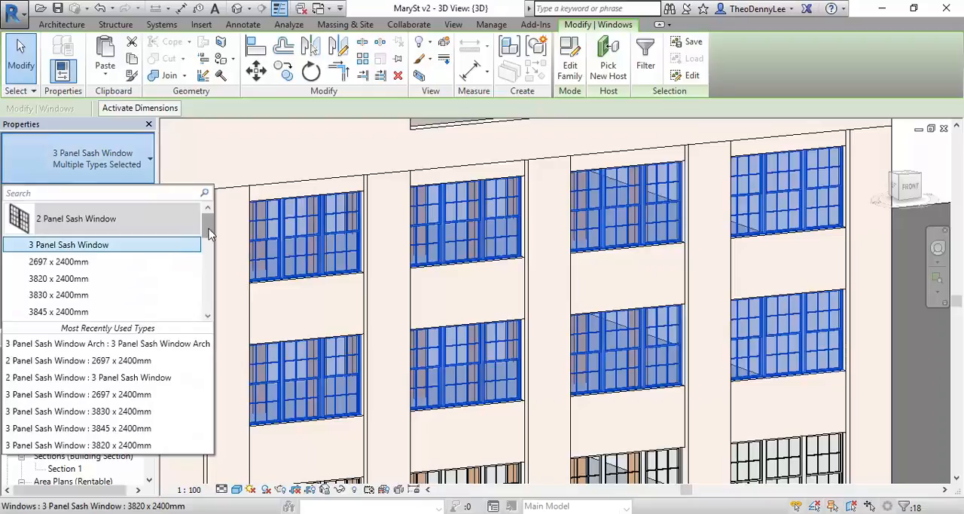
{"action": "mouse_move", "coordinate": [60, 298]}
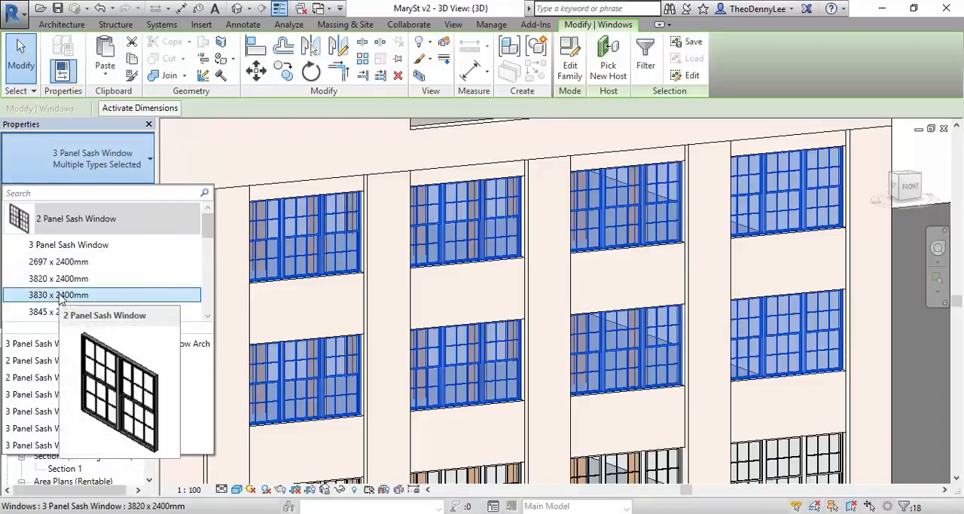
{"action": "left_click", "coordinate": [60, 296]}
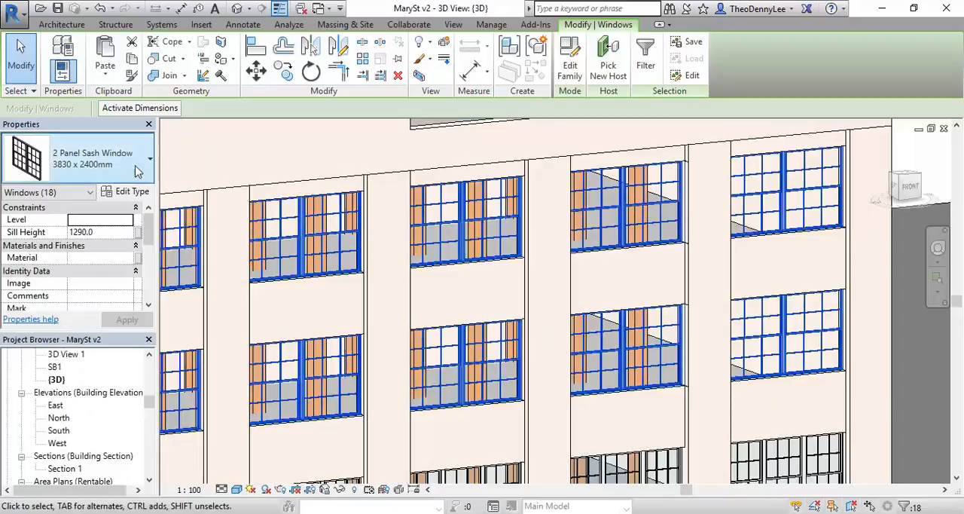
Step: Change the selected windows of the top two rows to the 3 Panel Sash Window Arch type and clear the selection
{"action": "left_click", "coordinate": [110, 163]}
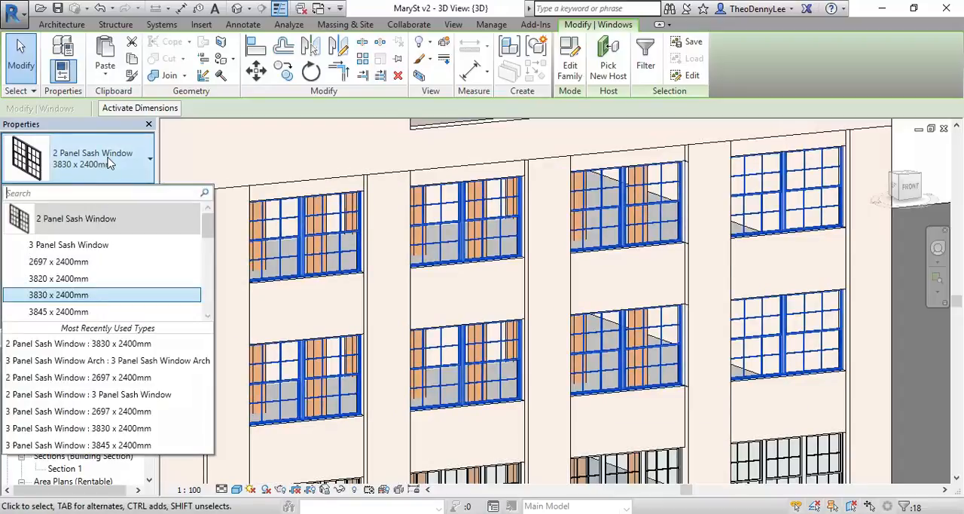
{"action": "scroll", "coordinate": [86, 276], "scroll_direction": "down", "scroll_amount": 1}
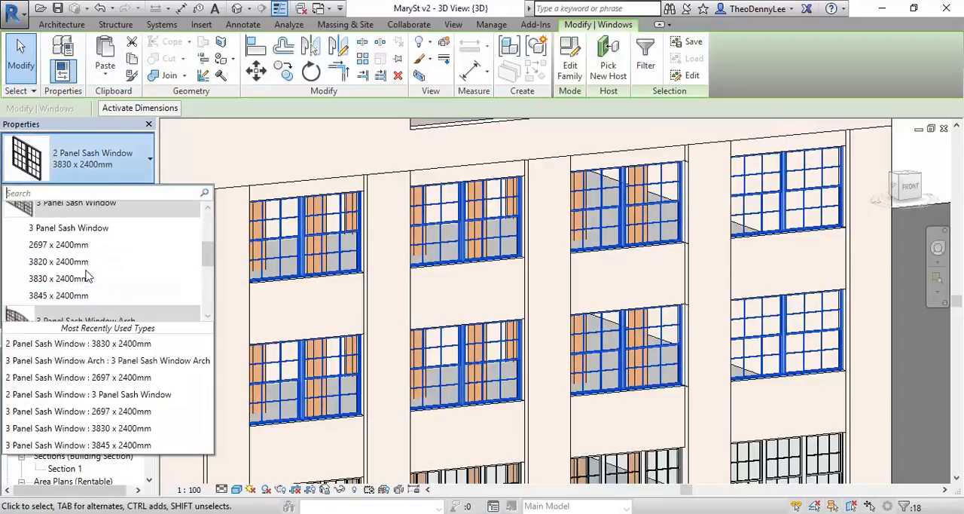
{"action": "scroll", "coordinate": [86, 276], "scroll_direction": "down", "scroll_amount": 2}
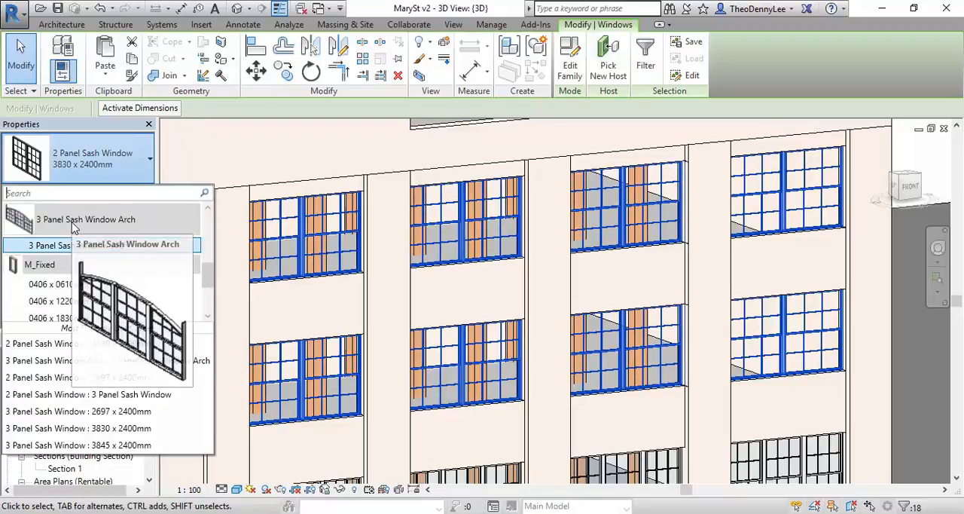
{"action": "mouse_move", "coordinate": [81, 252]}
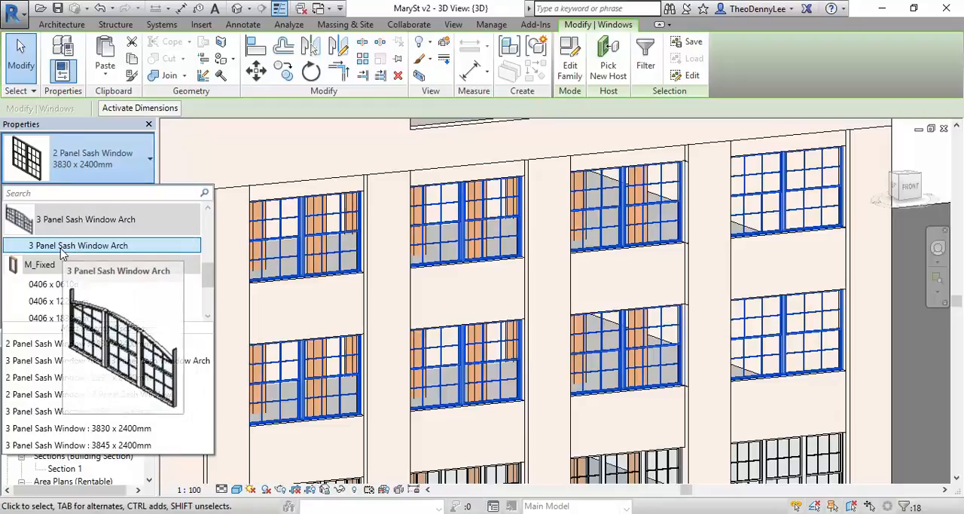
{"action": "left_click", "coordinate": [61, 250]}
{"action": "scroll", "coordinate": [497, 291], "scroll_direction": "down", "scroll_amount": 2}
{"action": "middle_click_drag", "start_coordinate": [497, 291], "coordinate": [649, 249]}
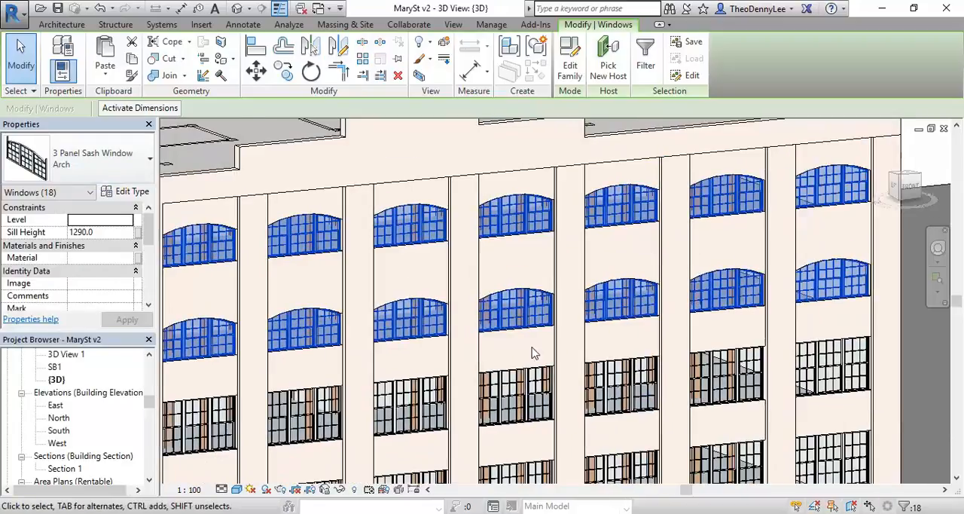
{"action": "scroll", "coordinate": [668, 322], "scroll_direction": "down", "scroll_amount": 3}
{"action": "left_click", "coordinate": [252, 140]}
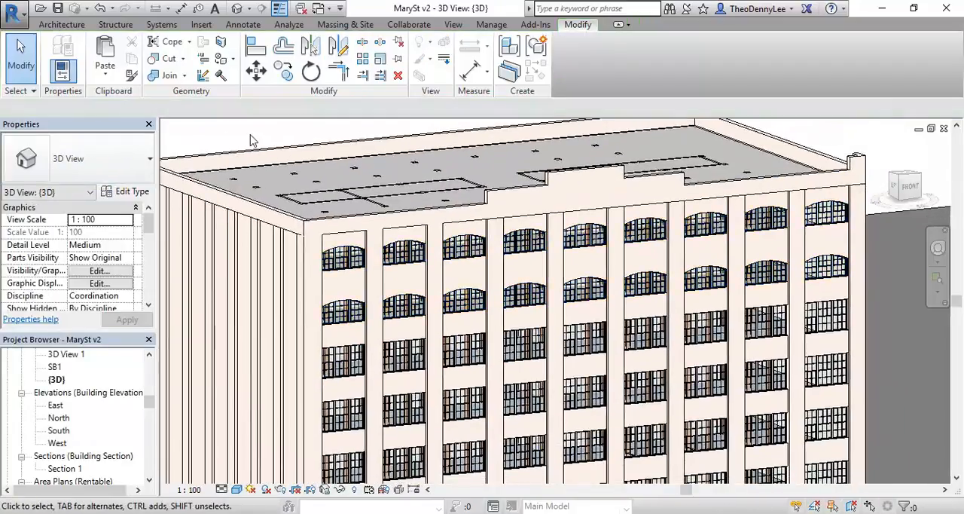
Step: Examine the arched windows in the top two facade rows, from the whole building down to a single window
{"action": "scroll", "coordinate": [381, 294], "scroll_direction": "down", "scroll_amount": 1}
{"action": "middle_click_drag", "start_coordinate": [381, 294], "coordinate": [394, 249]}
{"action": "scroll", "coordinate": [396, 194], "scroll_direction": "down", "scroll_amount": 1}
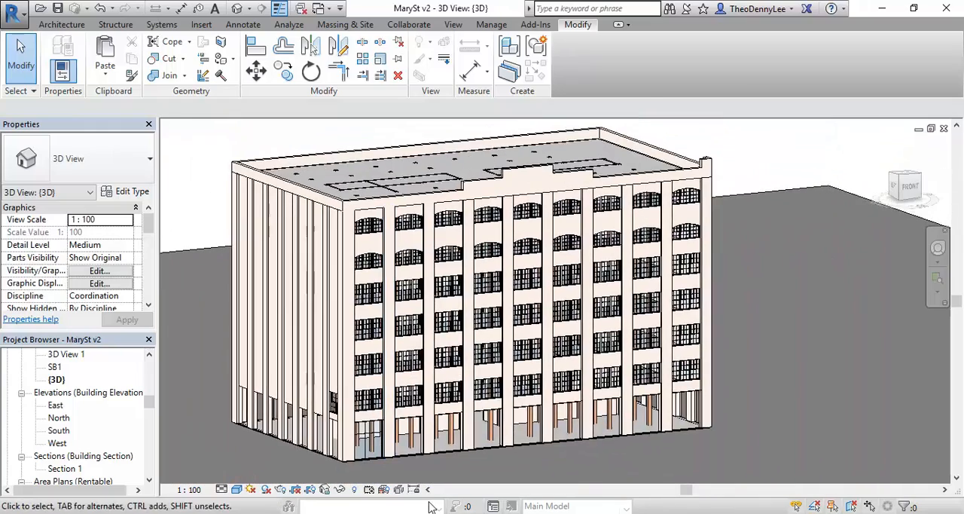
{"action": "scroll", "coordinate": [365, 309], "scroll_direction": "up", "scroll_amount": 7}
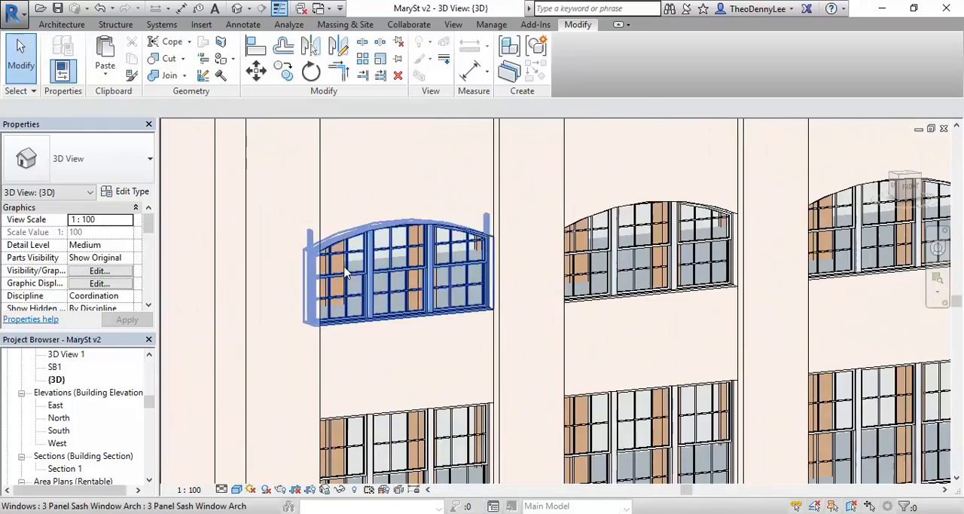
{"action": "scroll", "coordinate": [442, 342], "scroll_direction": "down", "scroll_amount": 3}
{"action": "middle_click_drag", "start_coordinate": [442, 339], "coordinate": [361, 407]}
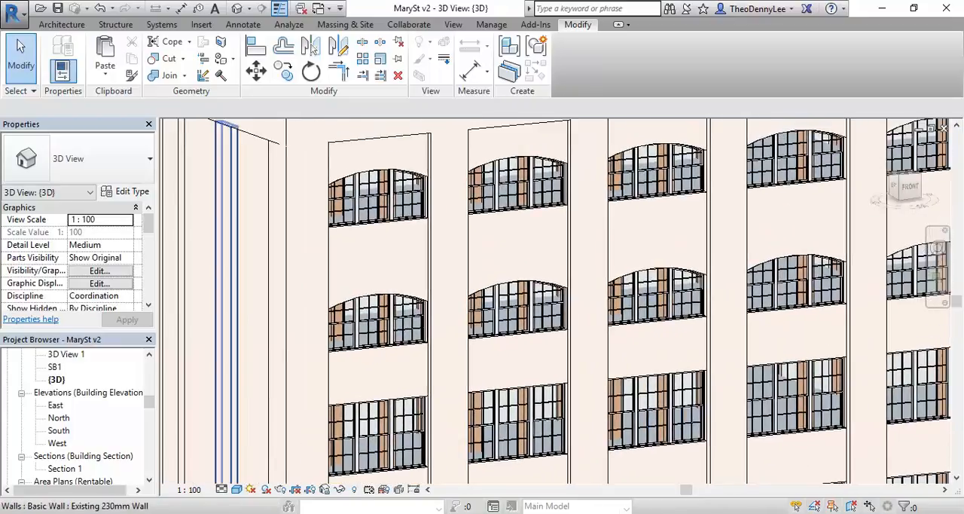
{"action": "mouse_move", "coordinate": [156, 513]}
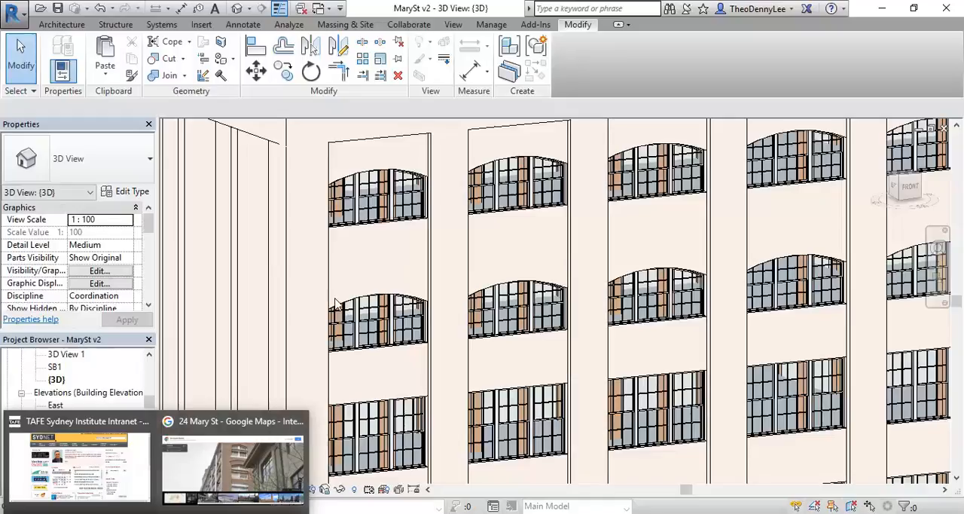
{"action": "scroll", "coordinate": [370, 263], "scroll_direction": "up", "scroll_amount": 3}
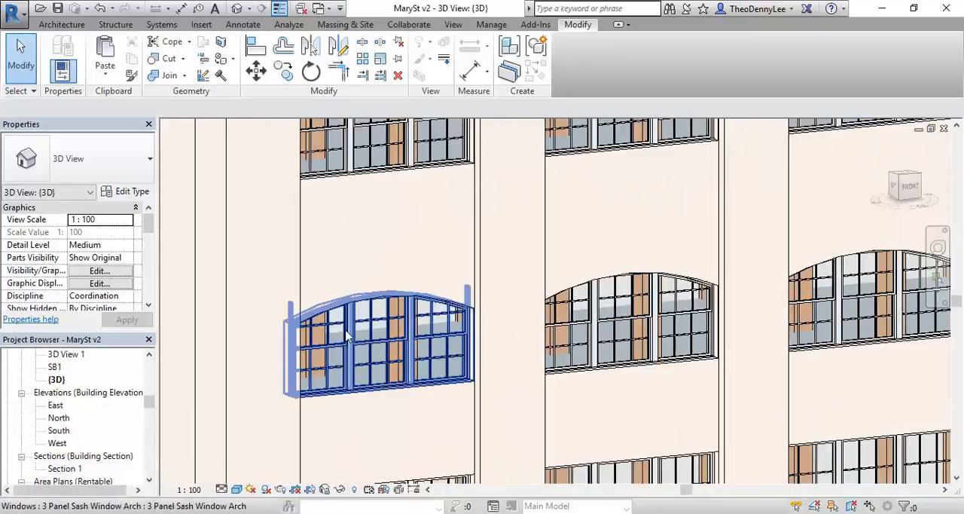
{"action": "left_click", "coordinate": [348, 336]}
{"action": "middle_click_drag", "start_coordinate": [341, 305], "coordinate": [367, 275]}
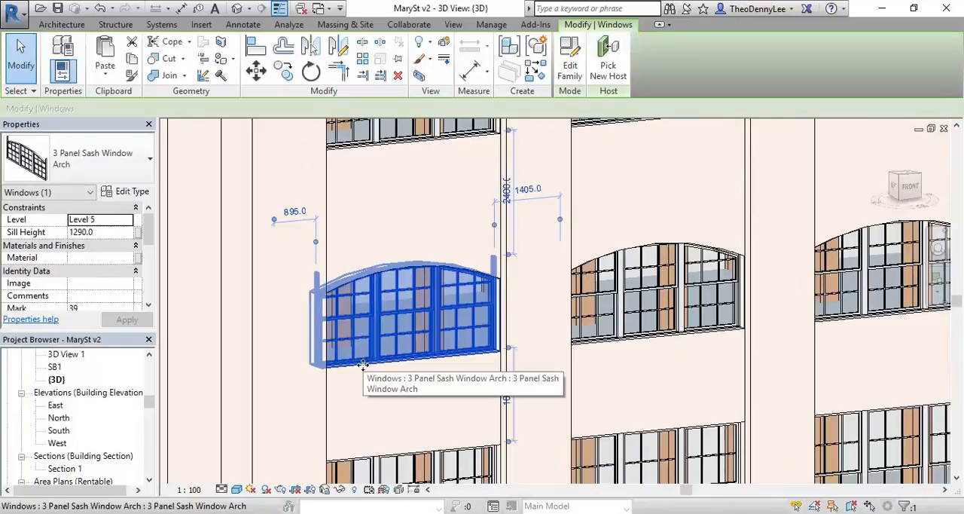
{"action": "key", "text": "Escape"}
{"action": "scroll", "coordinate": [358, 318], "scroll_direction": "up", "scroll_amount": 4}
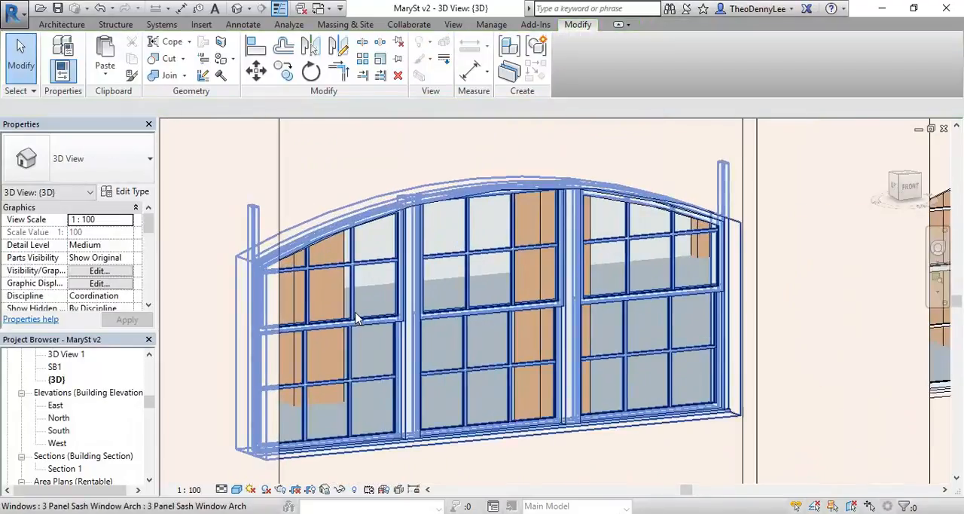
Step: Examine the building's corner, comparing the side wall and its two-panel window with the front facade's window rows
{"action": "scroll", "coordinate": [363, 301], "scroll_direction": "down", "scroll_amount": 6}
{"action": "middle_click_drag", "start_coordinate": [364, 301], "coordinate": [447, 277], "text": "shift"}
{"action": "scroll", "coordinate": [367, 411], "scroll_direction": "up", "scroll_amount": 5}
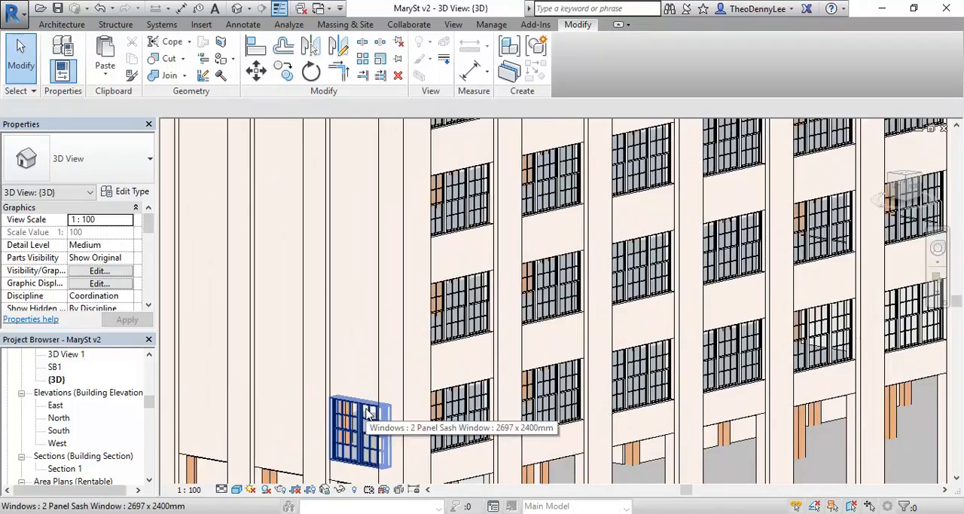
{"action": "scroll", "coordinate": [362, 304], "scroll_direction": "down", "scroll_amount": 3}
{"action": "middle_click_drag", "start_coordinate": [362, 304], "coordinate": [357, 349]}
{"action": "scroll", "coordinate": [369, 254], "scroll_direction": "up", "scroll_amount": 5}
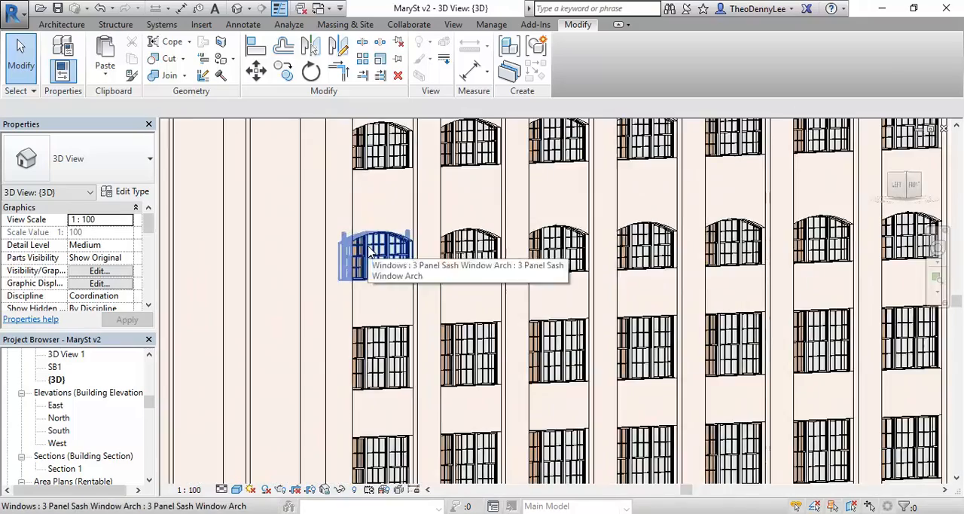
{"action": "scroll", "coordinate": [472, 254], "scroll_direction": "down", "scroll_amount": 3}
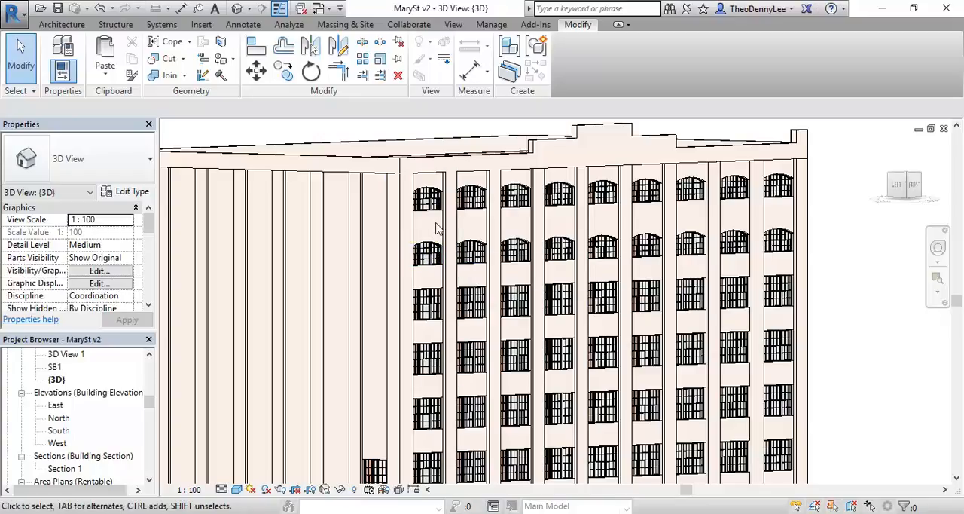
{"action": "scroll", "coordinate": [439, 229], "scroll_direction": "down", "scroll_amount": 2}
{"action": "middle_click_drag", "start_coordinate": [439, 228], "coordinate": [432, 225]}
{"action": "scroll", "coordinate": [331, 304], "scroll_direction": "down", "scroll_amount": 1}
{"action": "mouse_move", "coordinate": [331, 304]}
{"action": "middle_mouse_down"}
{"action": "mouse_move", "coordinate": [415, 306]}
{"action": "mouse_move", "coordinate": [313, 300]}
{"action": "middle_mouse_up"}
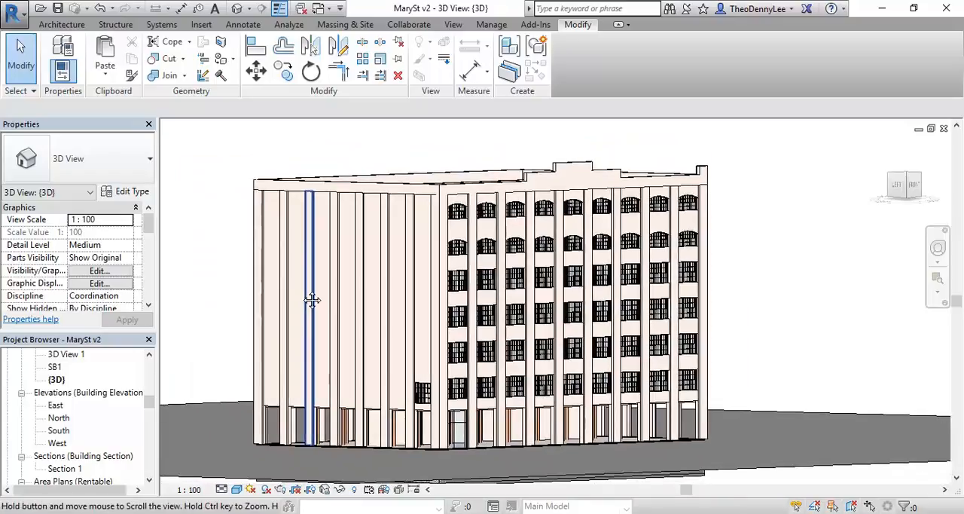